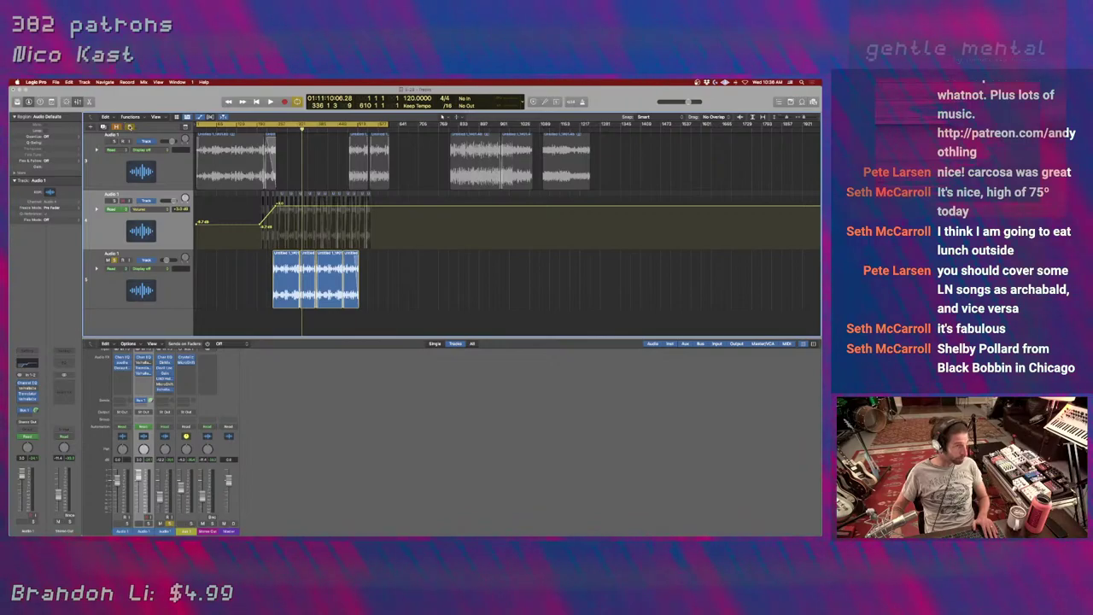
Select all regions, turn off cycle mode and play the arrangement from its beginning.
key(super+a)
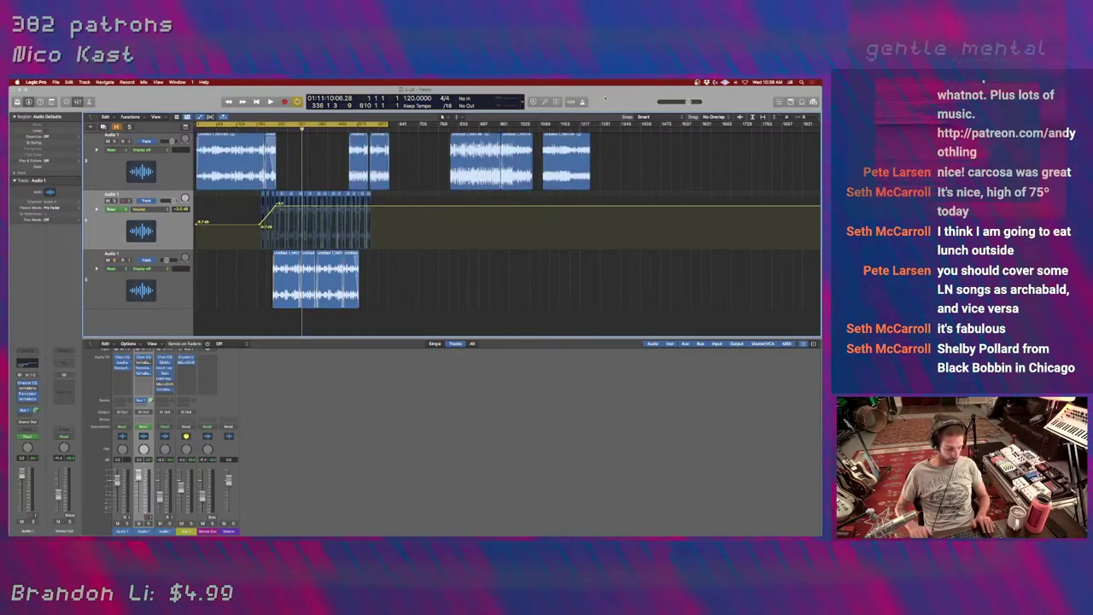
key(c)
key(Return)
key(space)
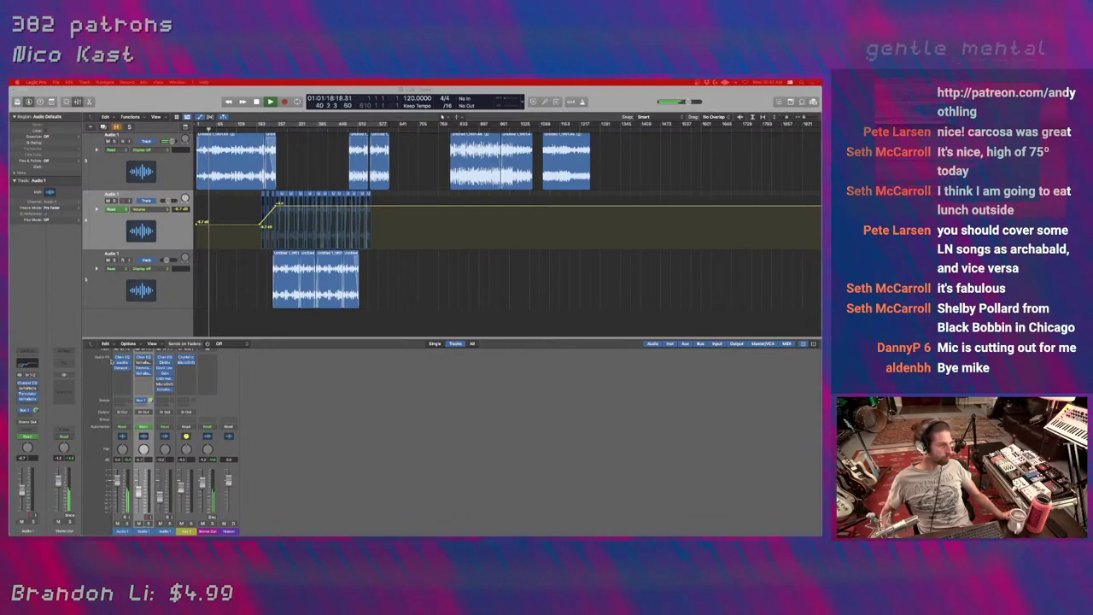
Review the first track's Channel EQ, and open its Decapitator and raise the Low Cut slightly.
click(111, 362)
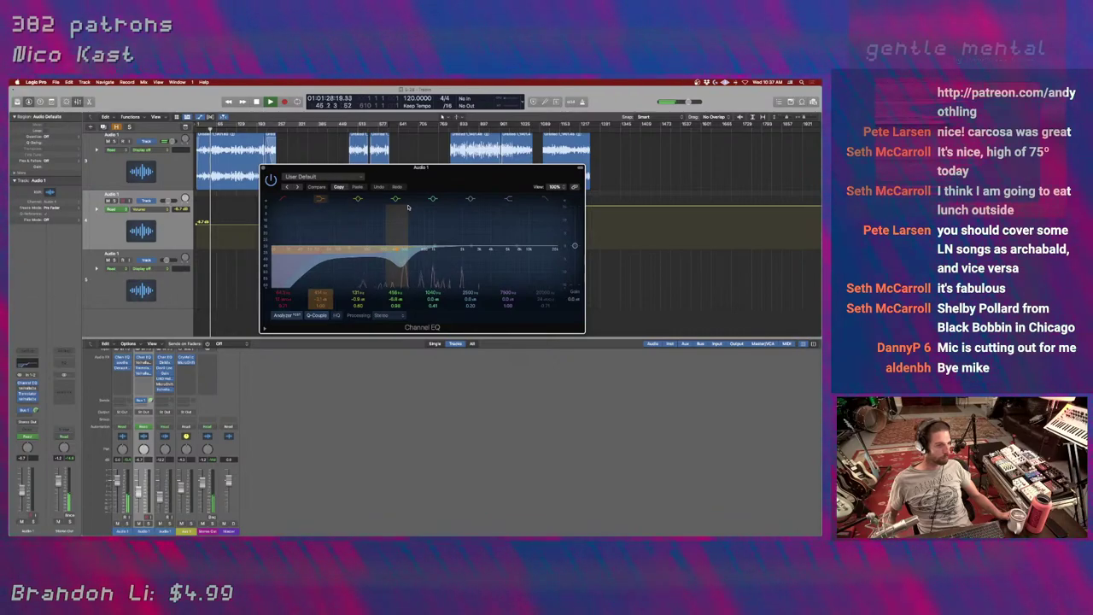
click(122, 369)
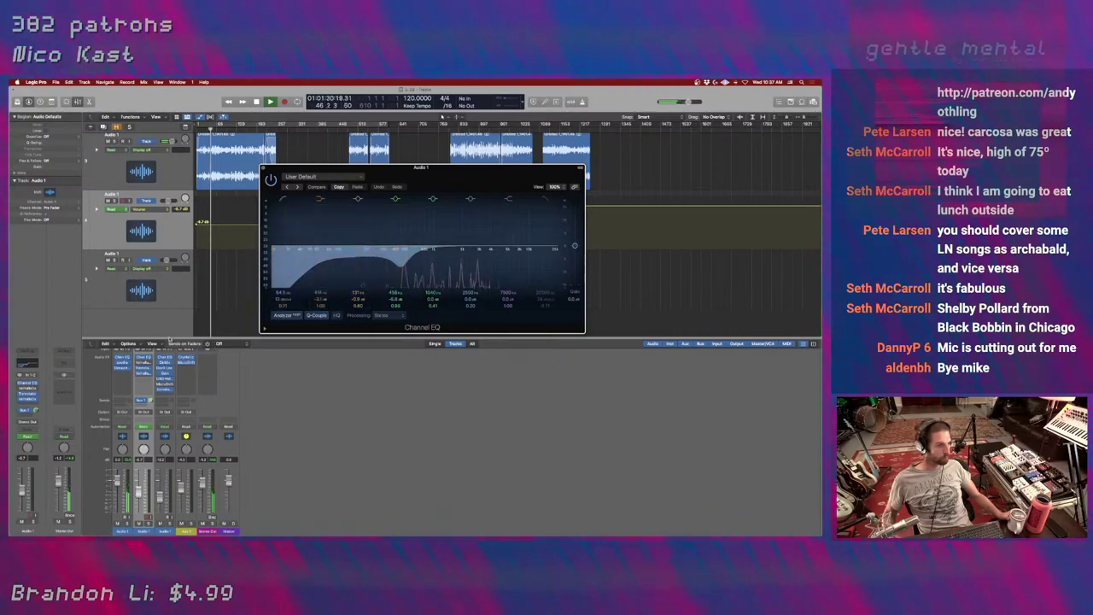
click(122, 369)
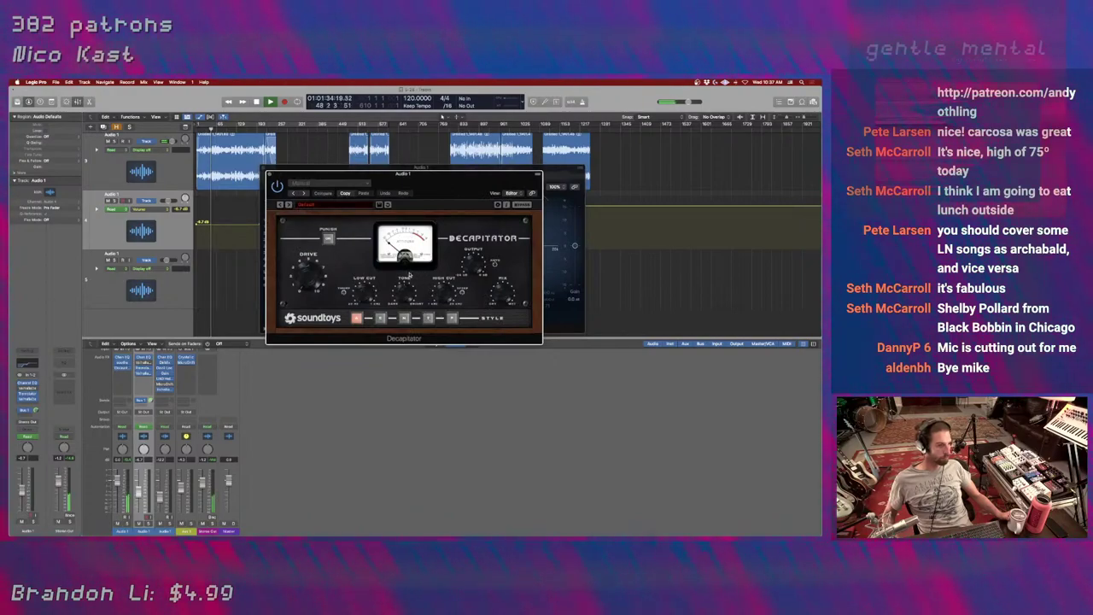
drag(363, 292, 361, 267)
mouse_move(363, 287)
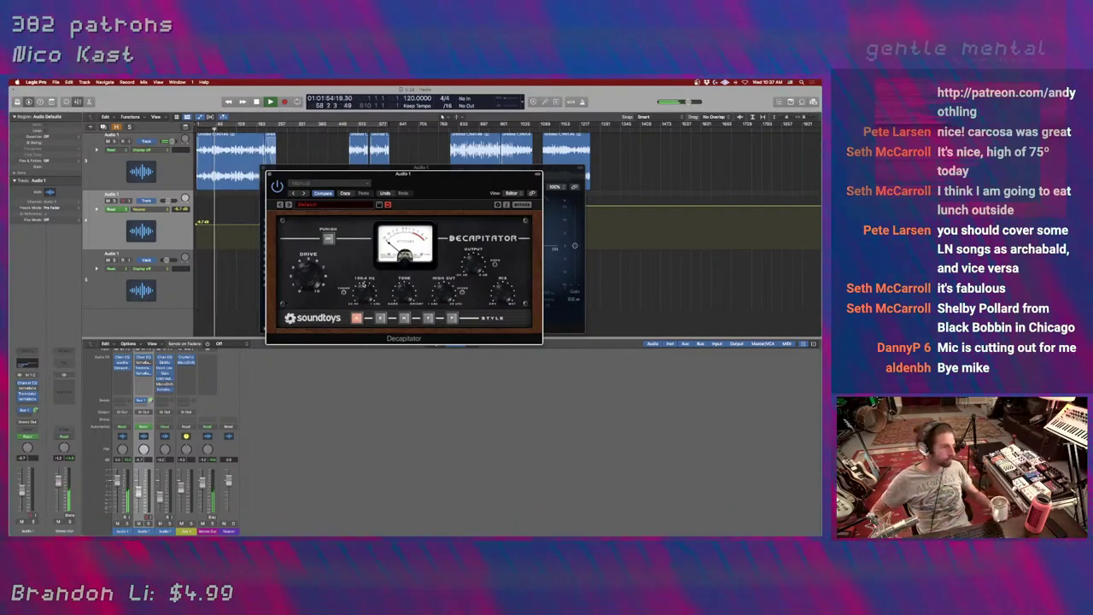
Insert the stereo Universal Audio UAD Helios Type 69 Legacy plug-in after Decapitator on the first track.
click(123, 373)
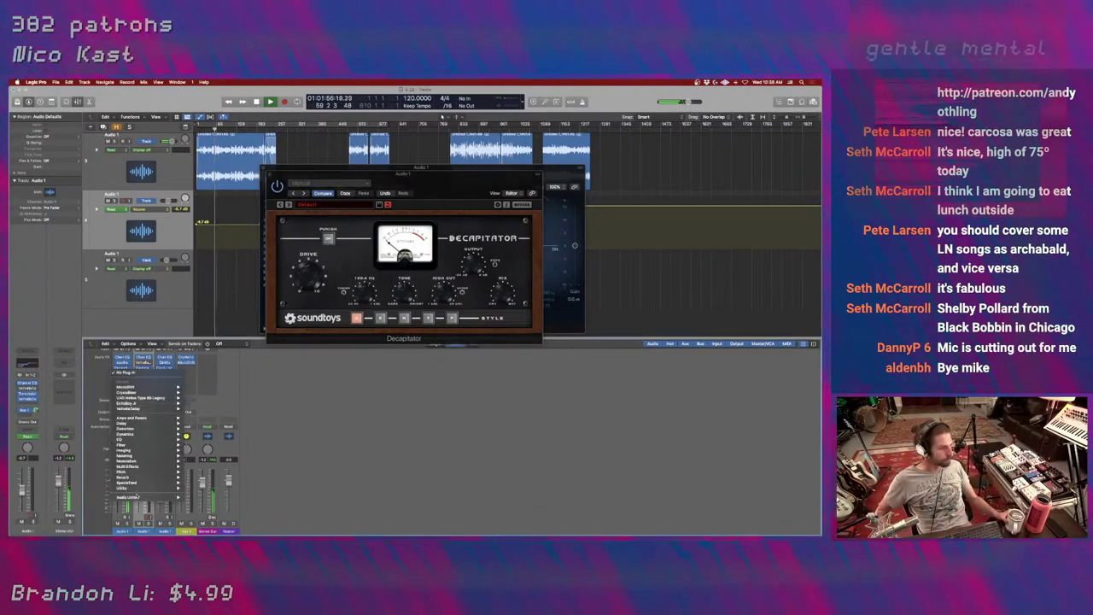
mouse_move(138, 497)
mouse_move(236, 526)
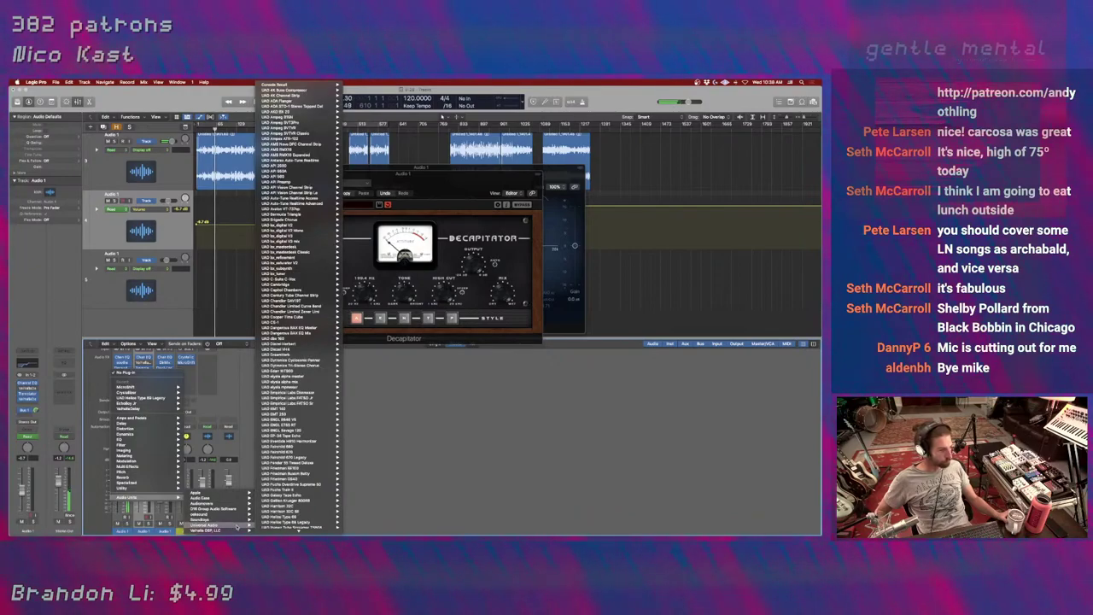
scroll(319, 511, down, 1)
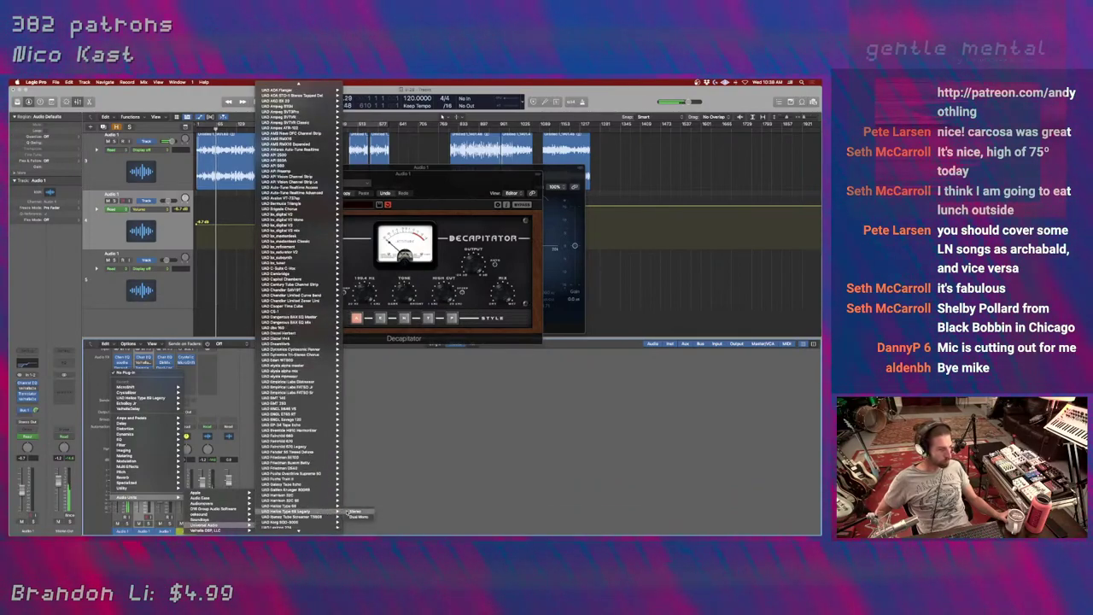
click(346, 513)
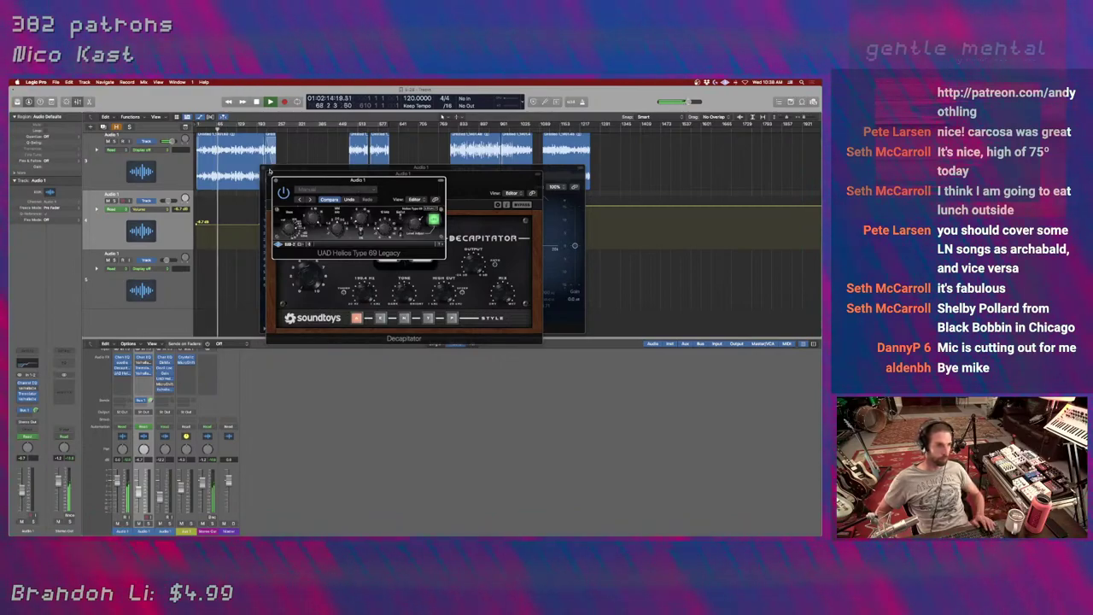
Stop playback and close the Channel EQ, Helios and Decapitator windows.
key(space)
click(265, 169)
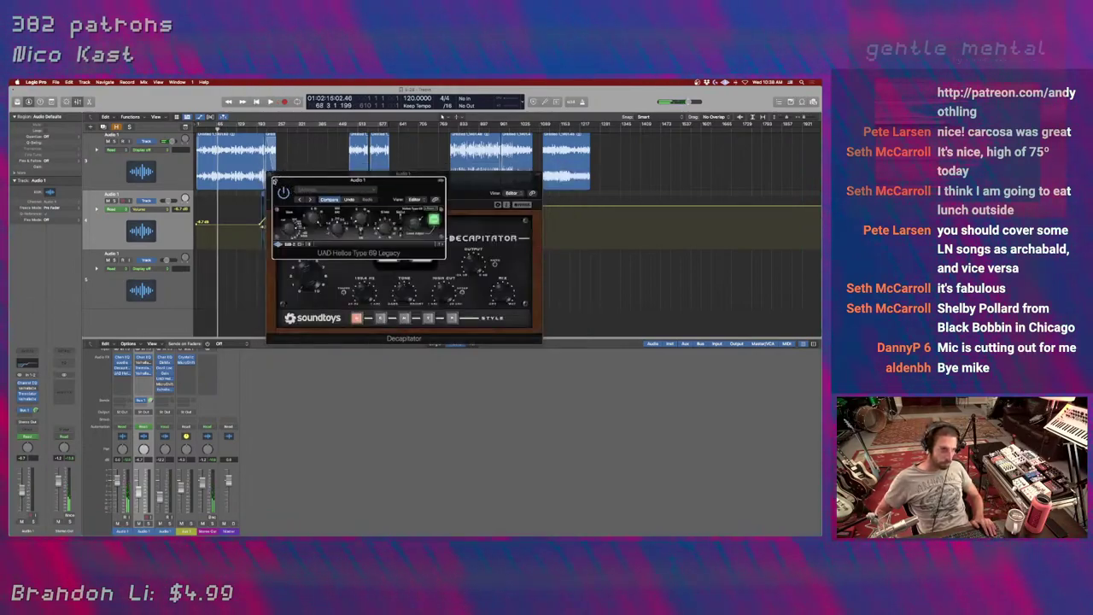
click(276, 183)
click(272, 178)
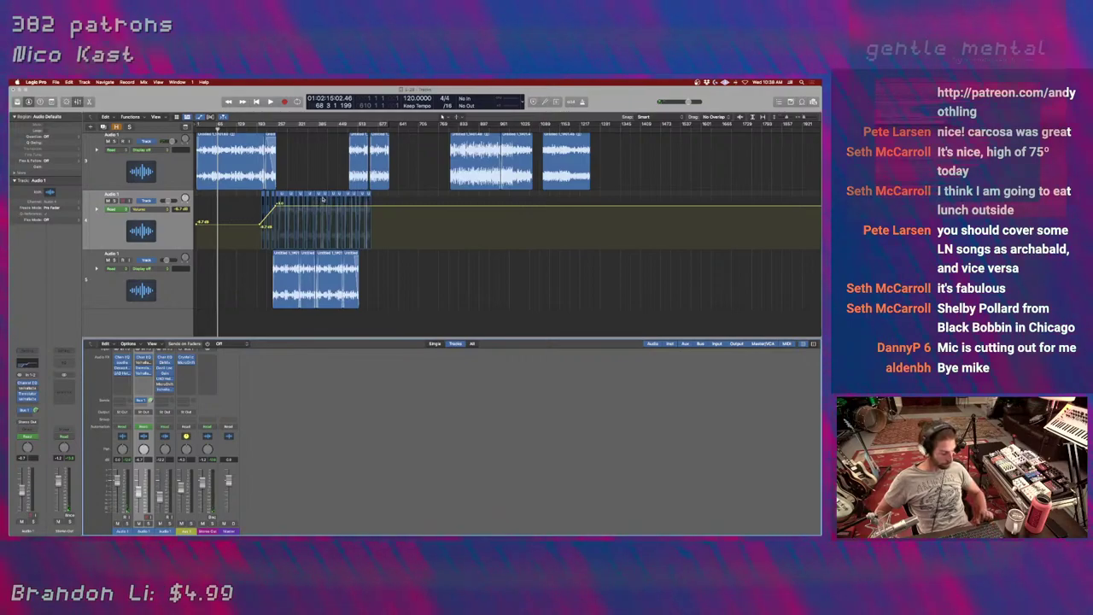
Audition the first track's opening region from shortly before bar 59 to find an edit point.
key(super+Right)
key(super+Right)
key(super+Right)
key(super+Right)
key(super+Right)
key(super+Right)
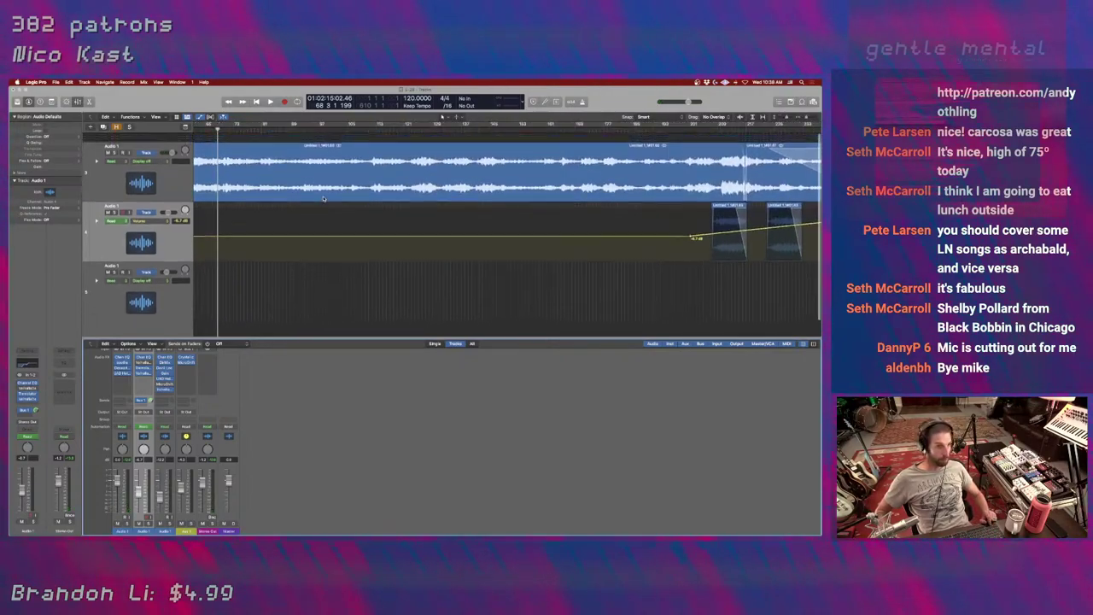
key(super+Down)
key(super+Down)
scroll(341, 192, left, 5)
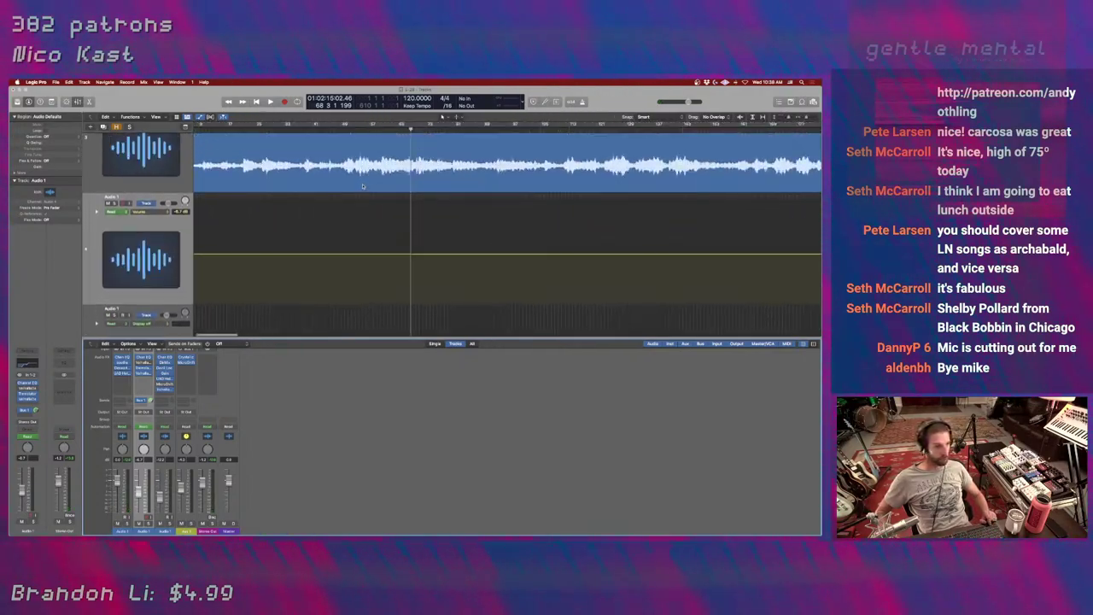
key(super+Down)
key(super+Down)
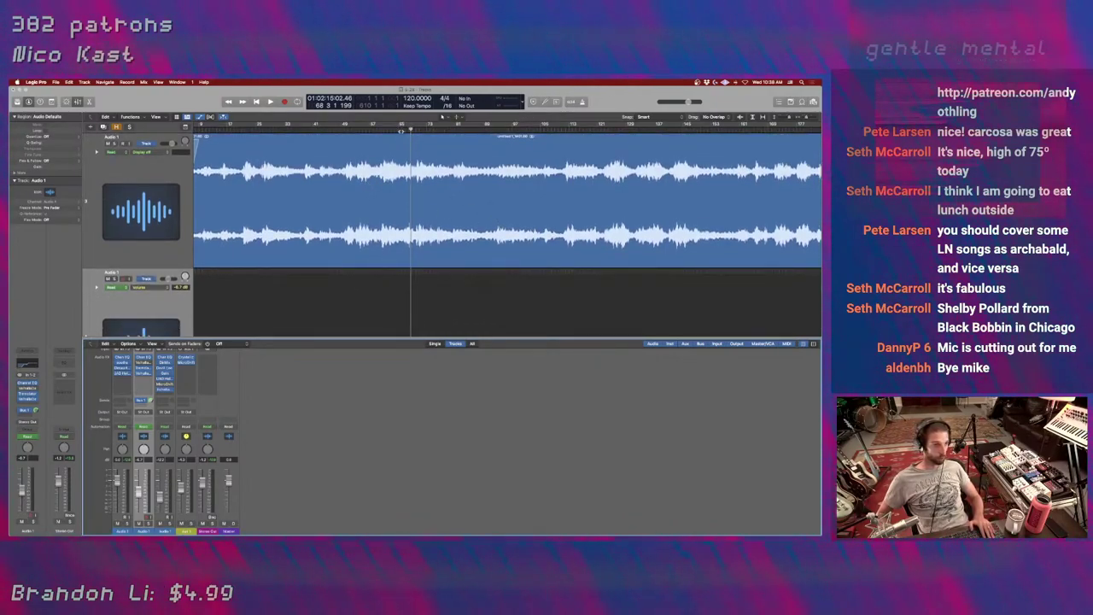
click(394, 128)
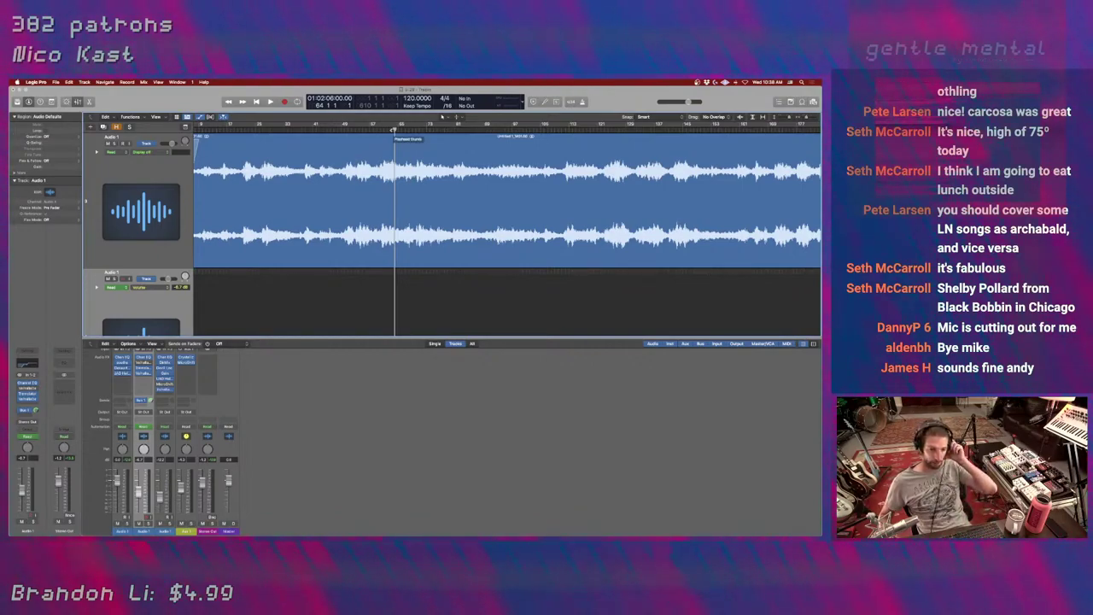
key(comma)
key(comma)
key(comma)
key(comma)
key(comma)
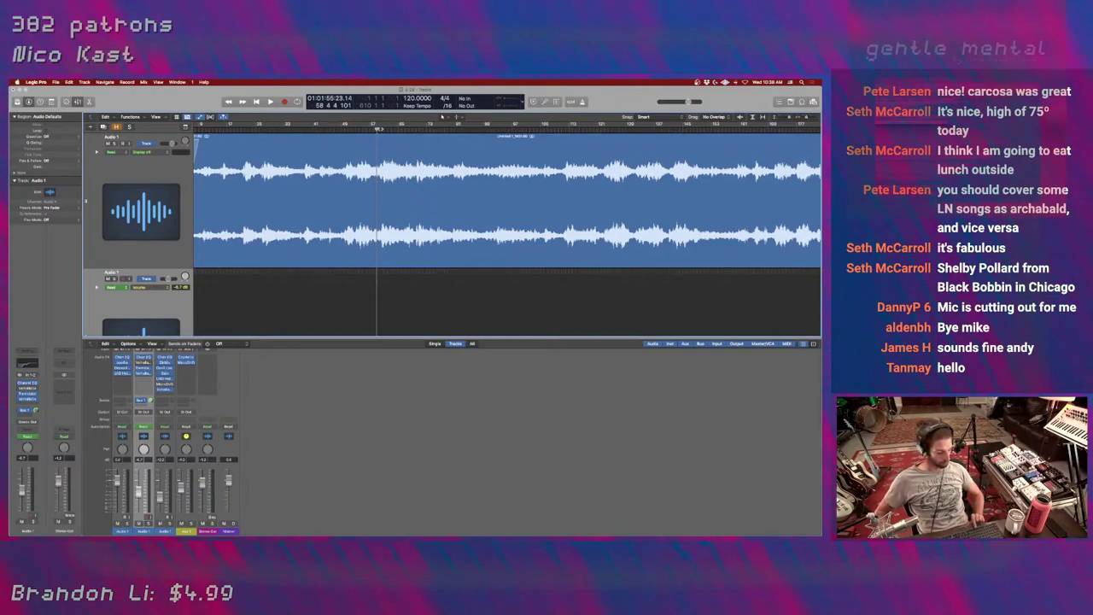
key(space)
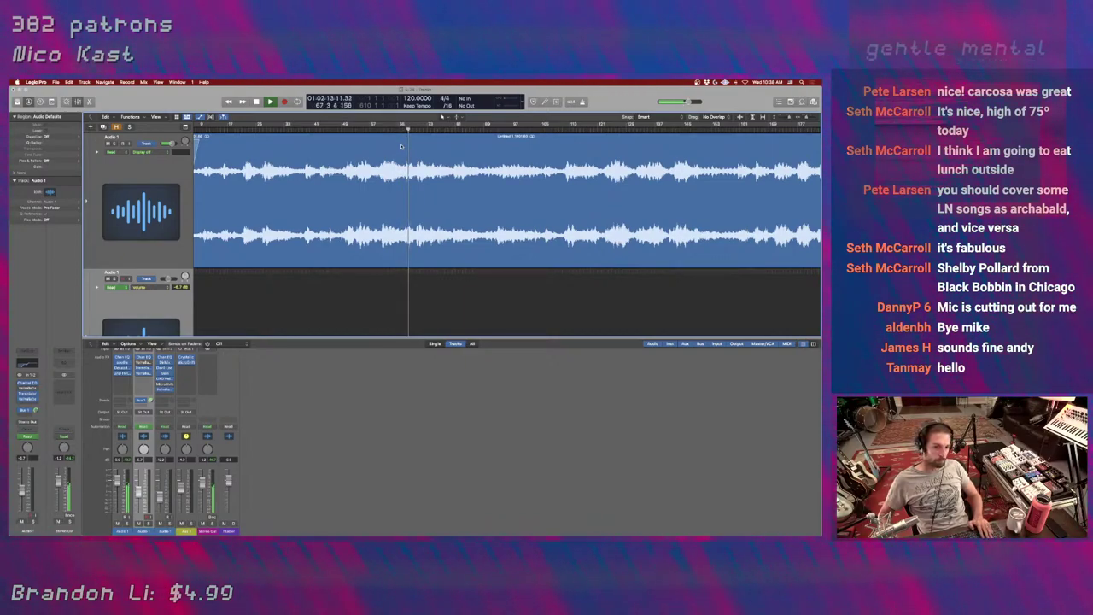
Stop playback and split the first track's opening region at bar 66.
key(space)
key(comma)
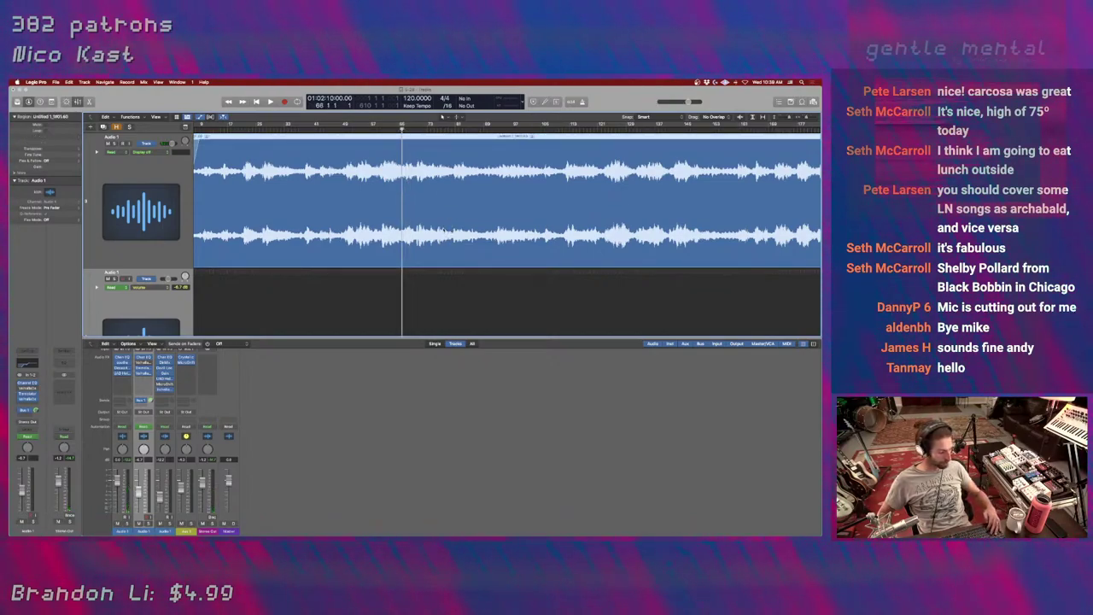
key(super+t)
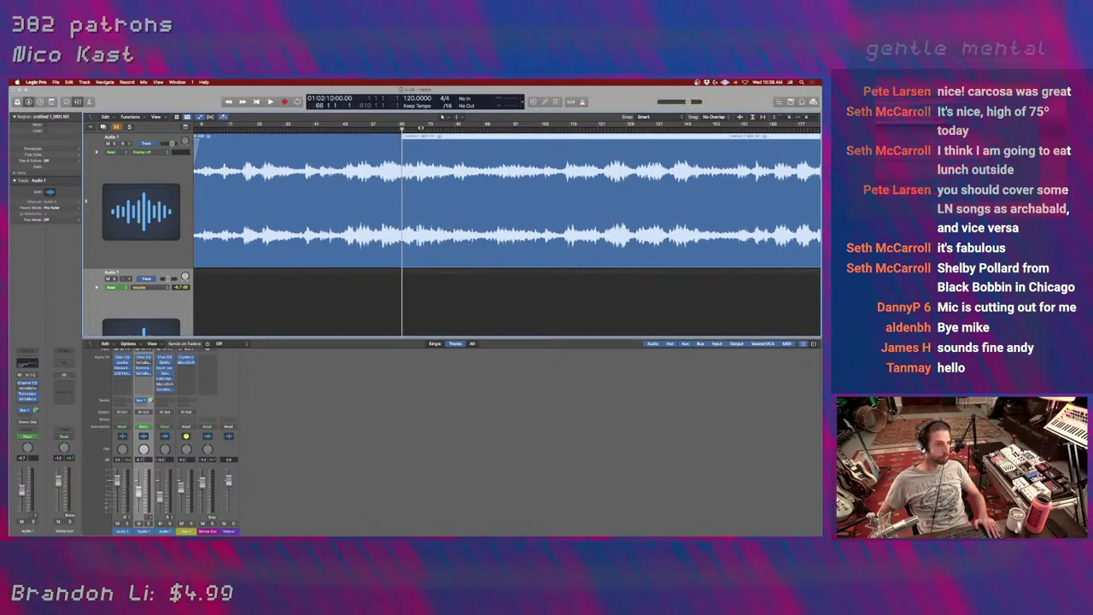
Play on from the split and trim the start of the following region to about bar 80.
key(space)
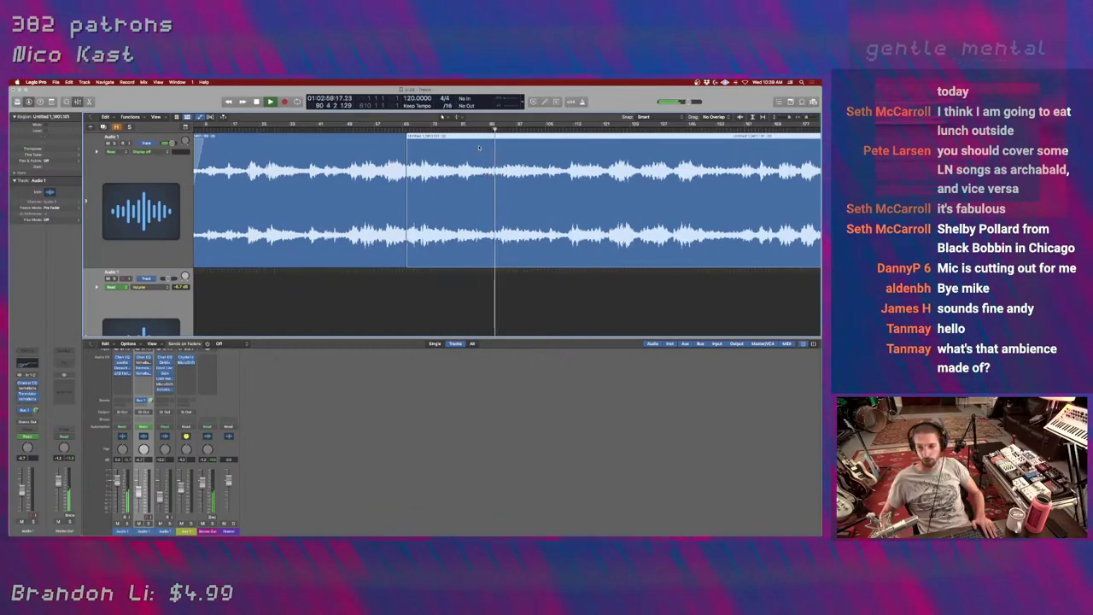
drag(497, 137, 468, 129)
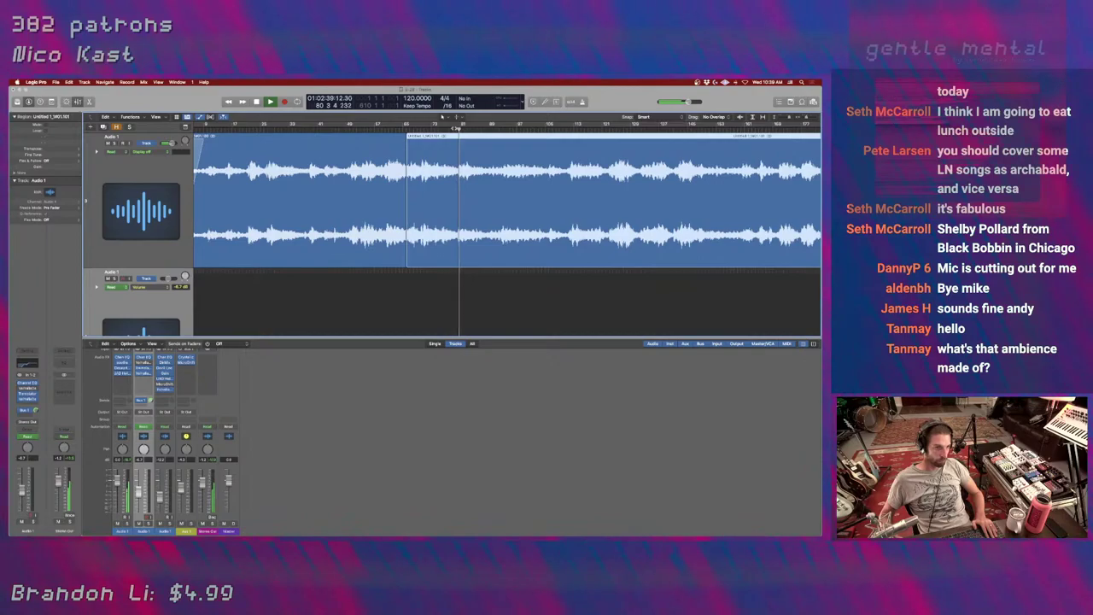
key(space)
key(t)
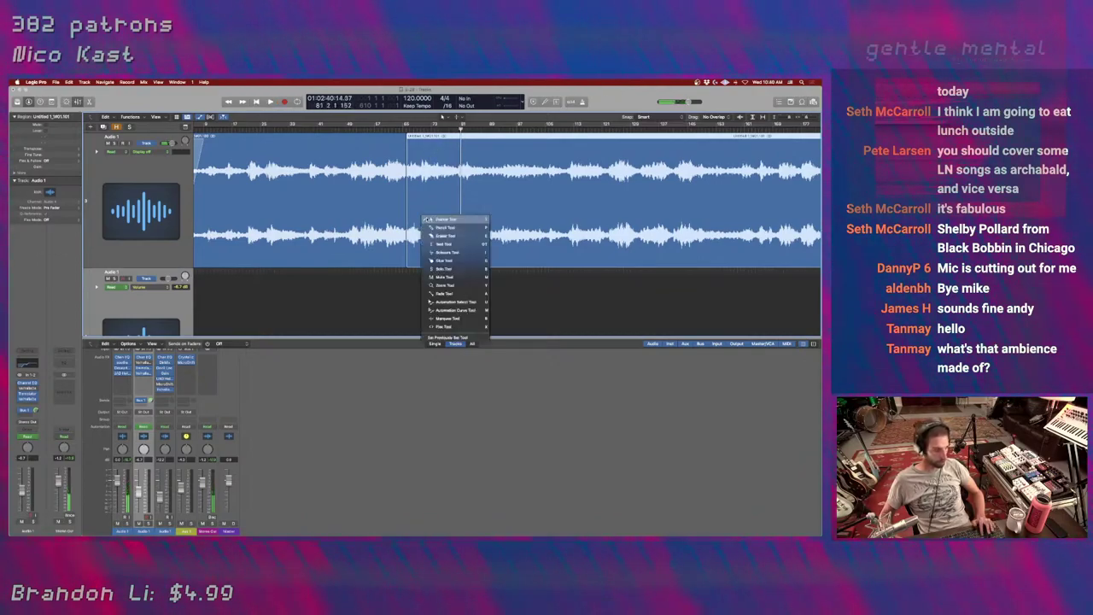
click(427, 219)
drag(406, 253, 458, 248)
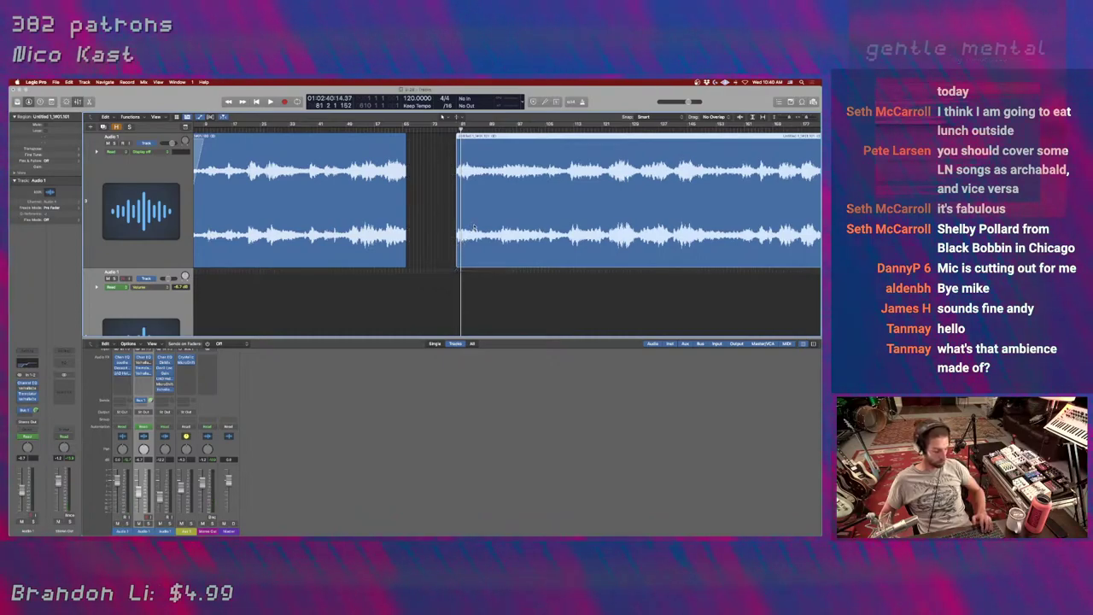
Move the opening region on the first track later to close the gap before the trimmed region.
scroll(473, 226, down, 5)
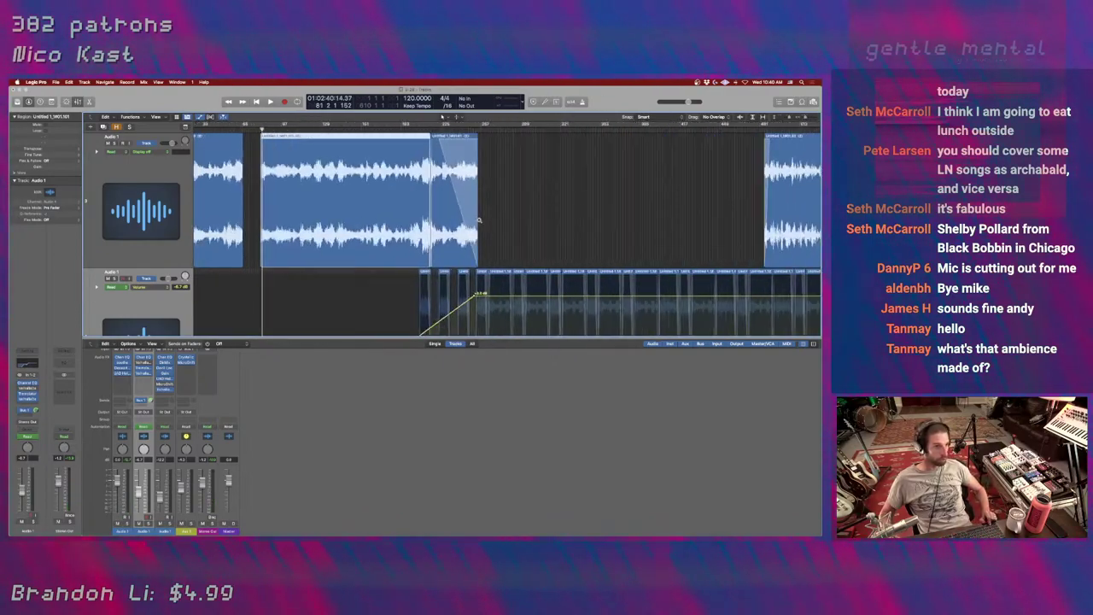
scroll(402, 205, right, 3)
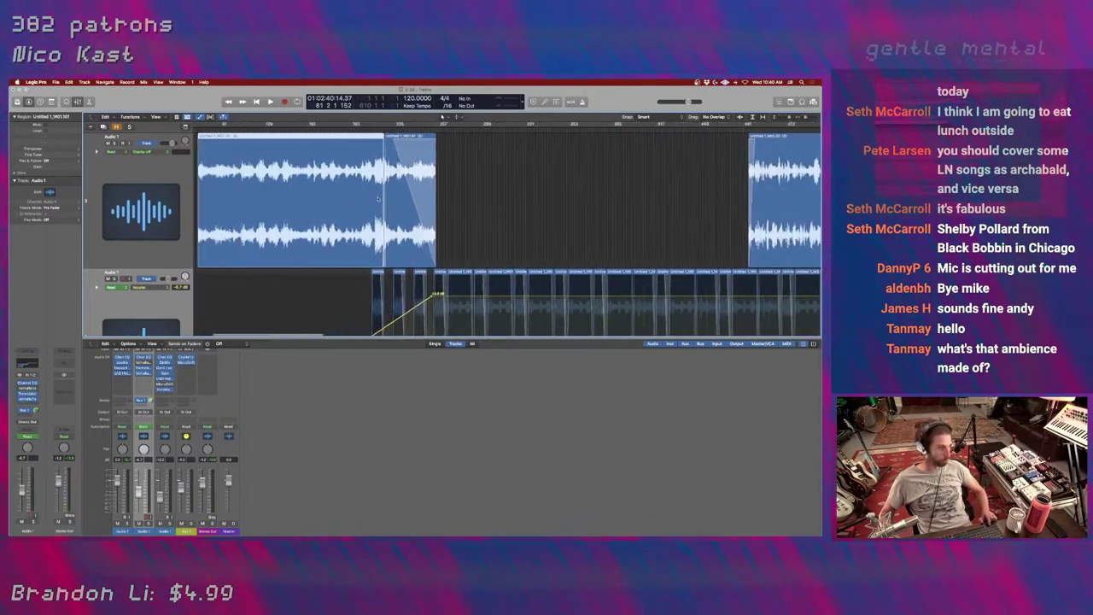
scroll(378, 199, left, 3)
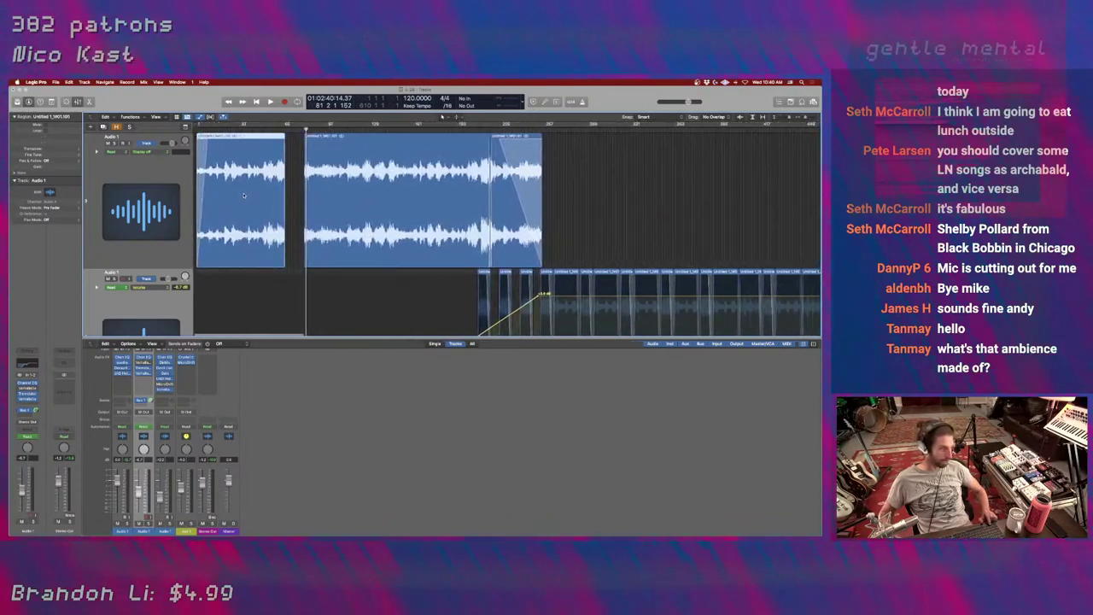
scroll(319, 194, up, 3)
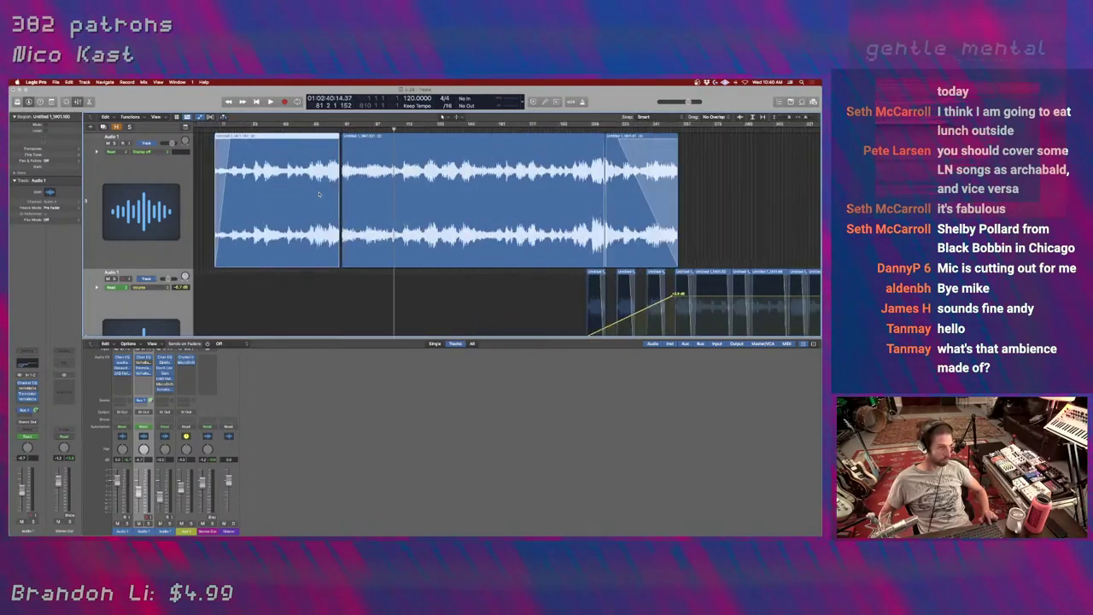
scroll(319, 194, up, 5)
click(512, 190)
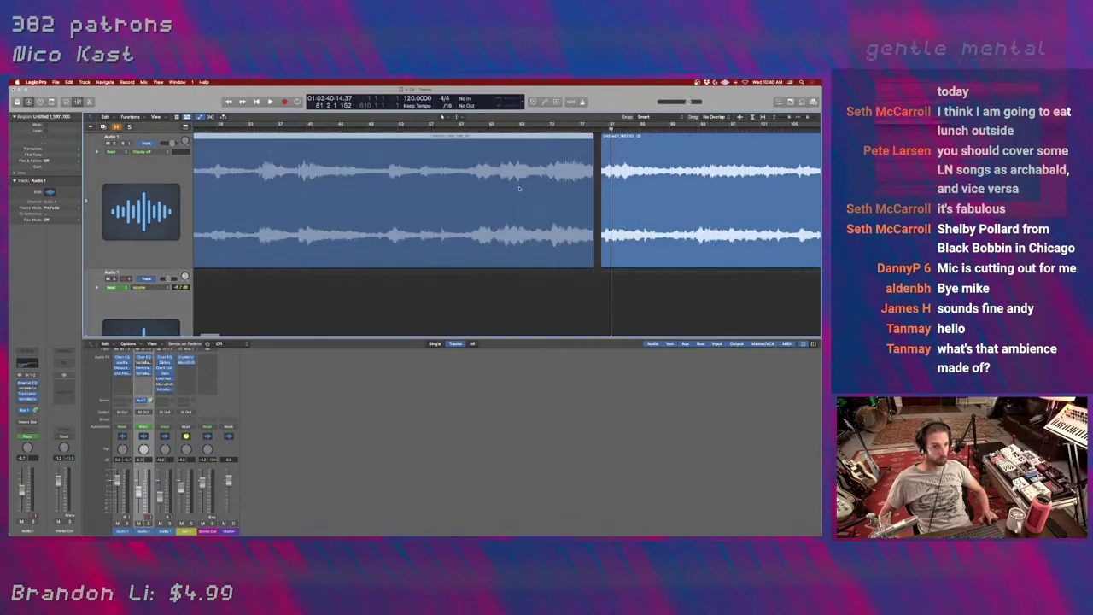
drag(518, 187, 518, 184)
Crossfade the junction between the moved opening region and the trimmed region with the Fade tool.
key(t)
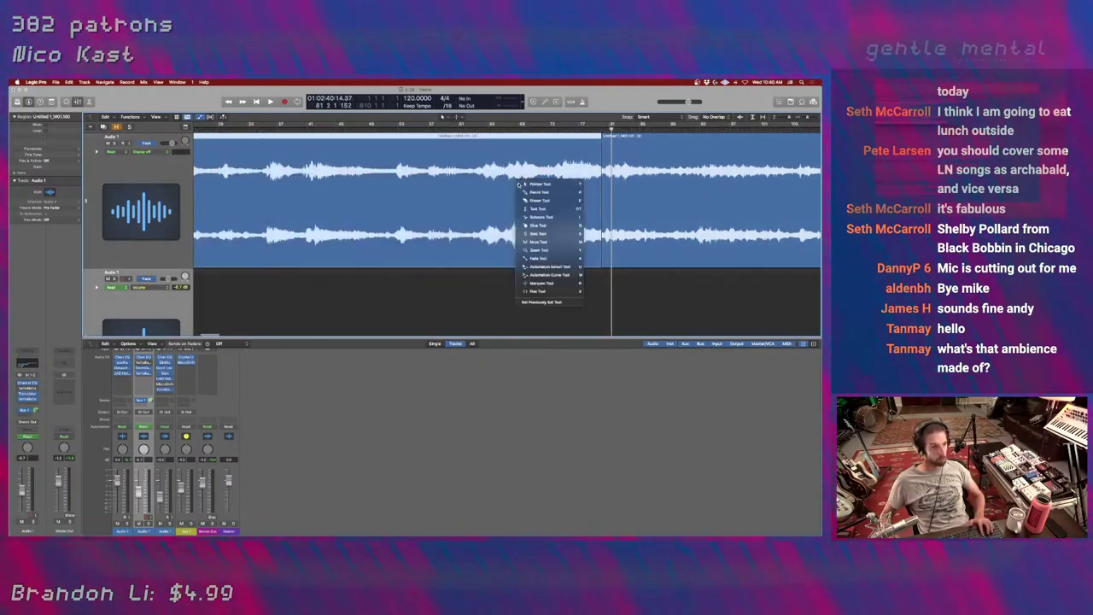
click(518, 185)
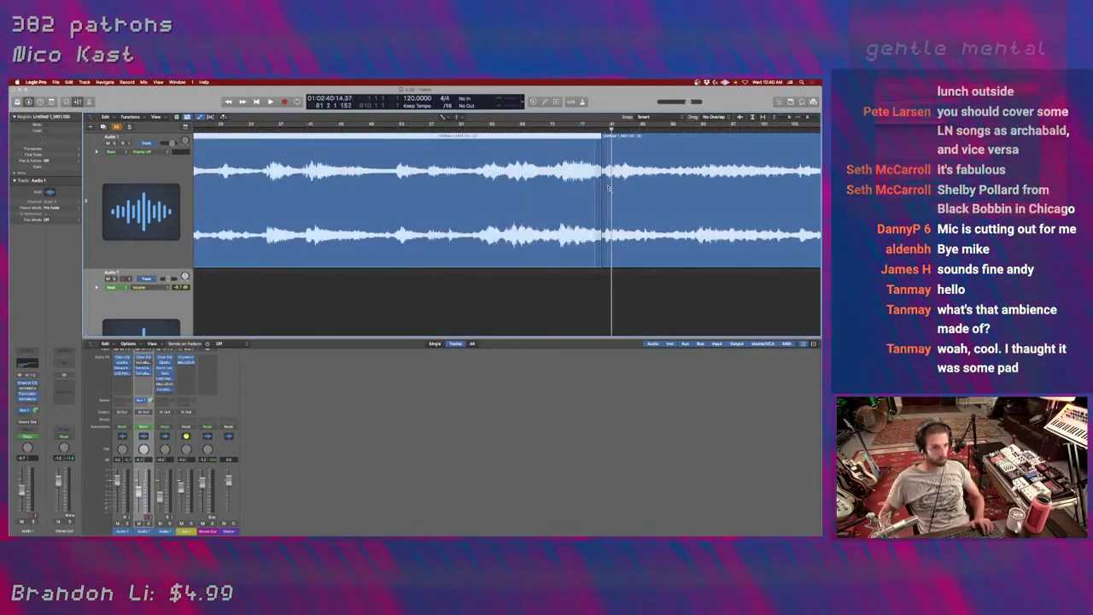
drag(608, 187, 607, 184)
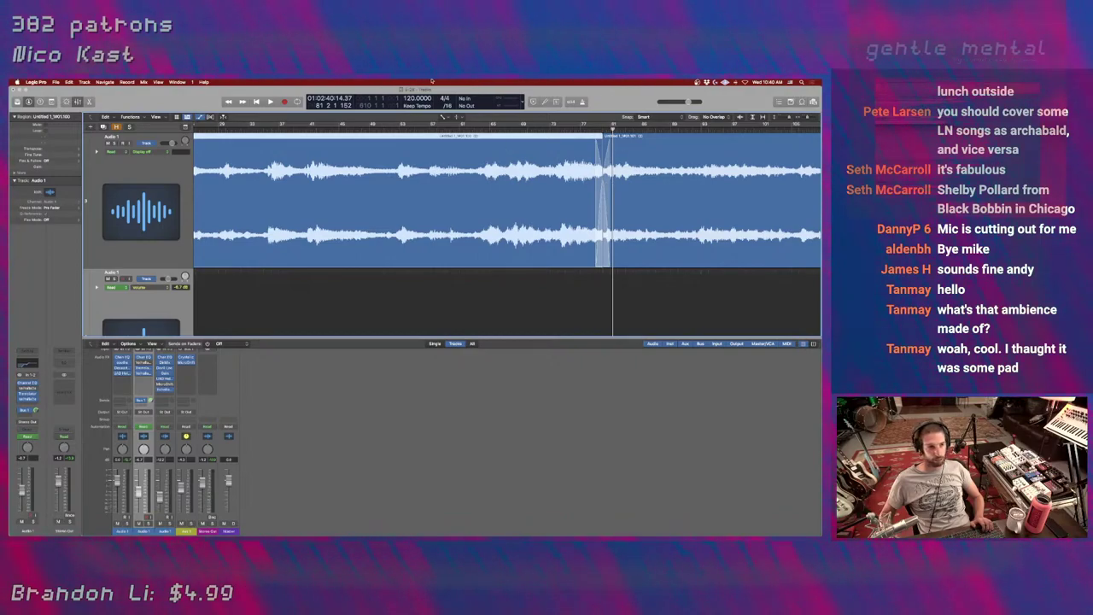
Audition the crossfaded junction by playing the arrangement from about bar 75.
click(580, 129)
click(573, 129)
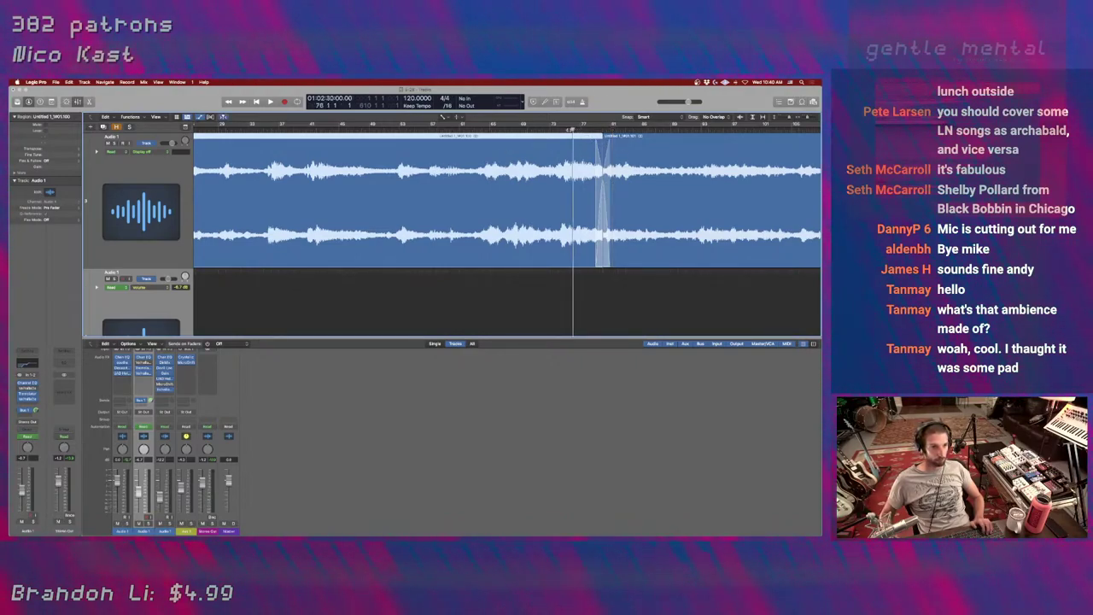
click(564, 129)
key(space)
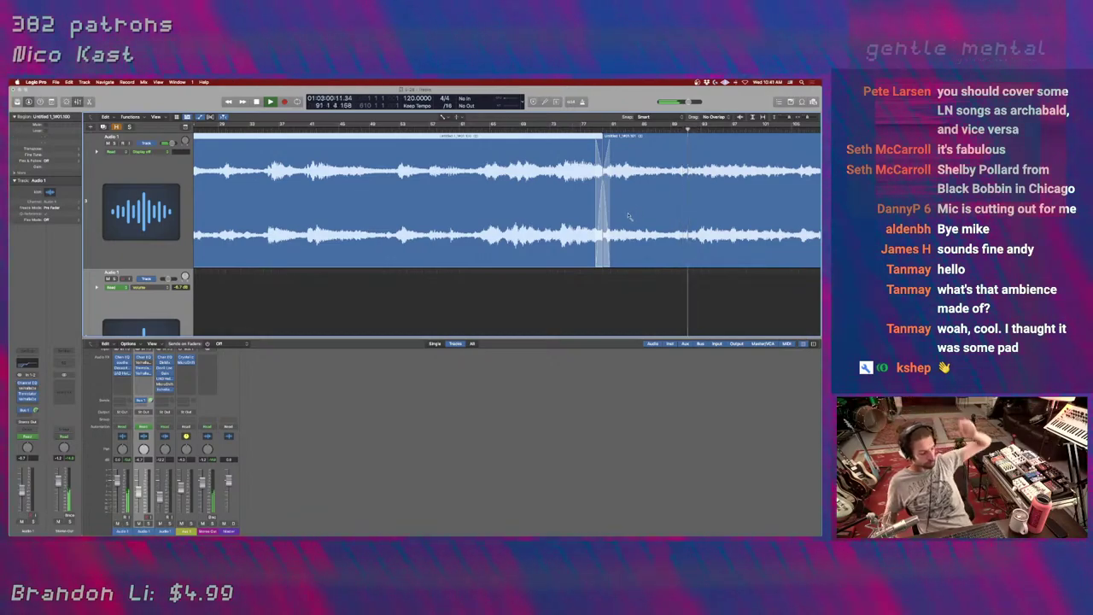
key(super+Left)
key(super+Left)
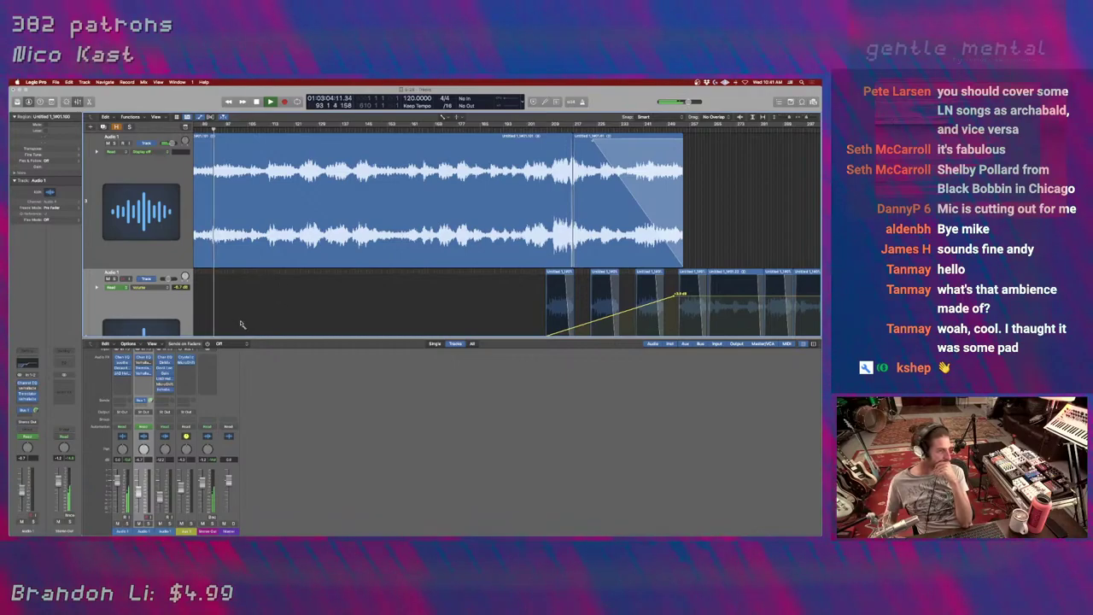
Open the first track's Channel EQ during playback and fine-tune its low-shelf band.
click(124, 359)
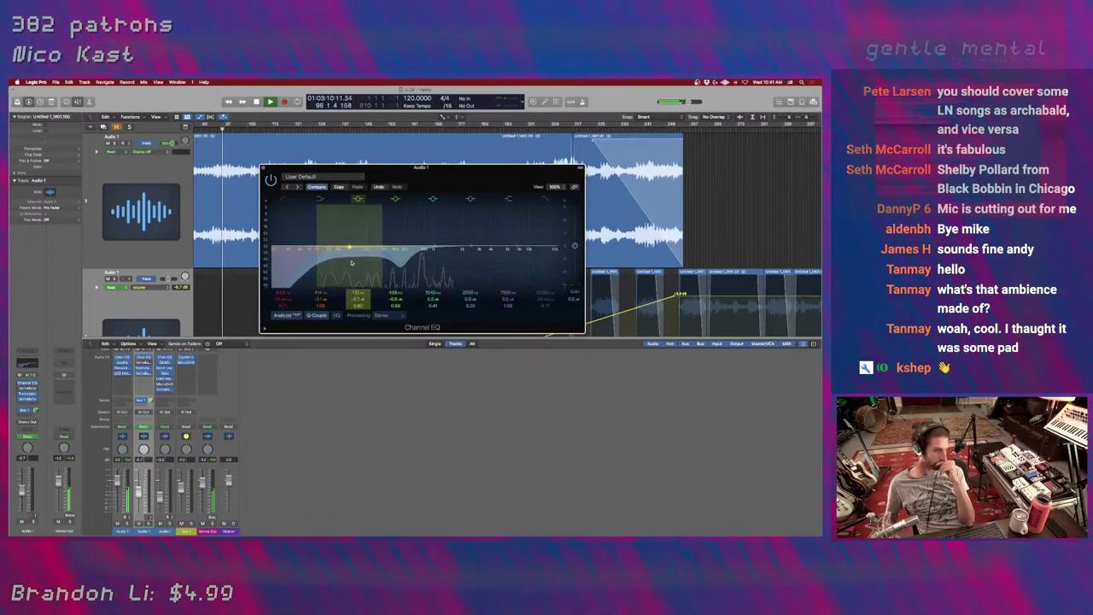
click(319, 249)
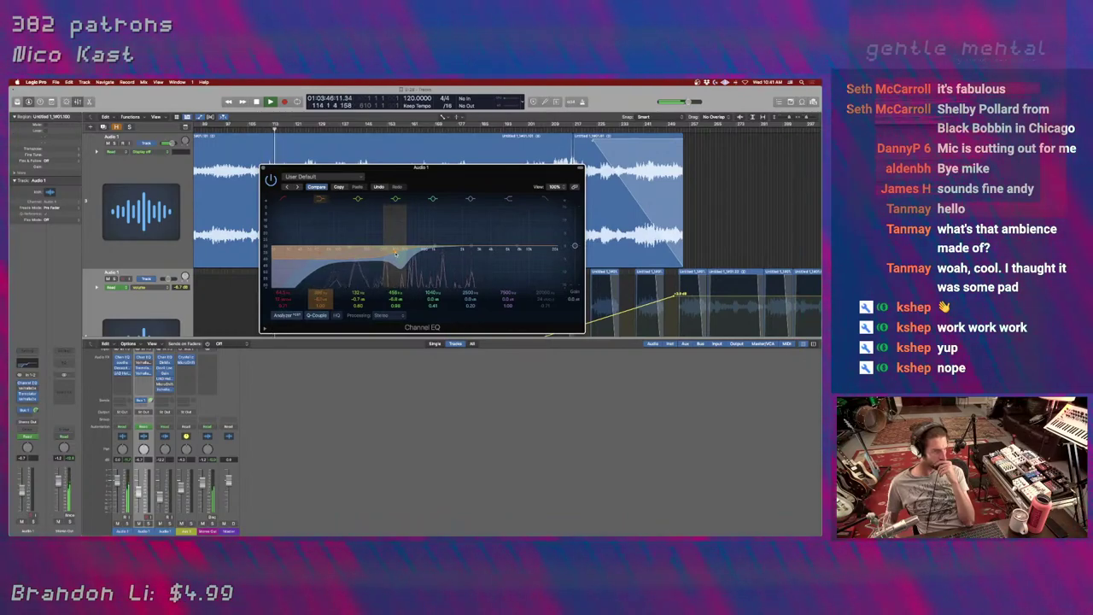
Insert the soothe plug-in in stereo on the first track's next free effect slot.
click(124, 378)
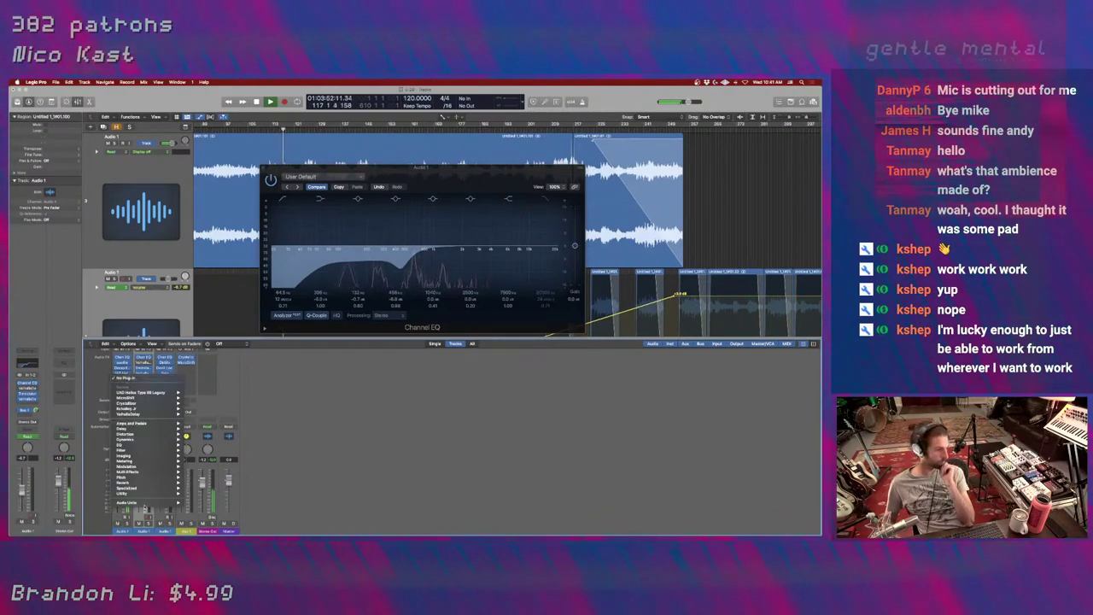
mouse_move(157, 502)
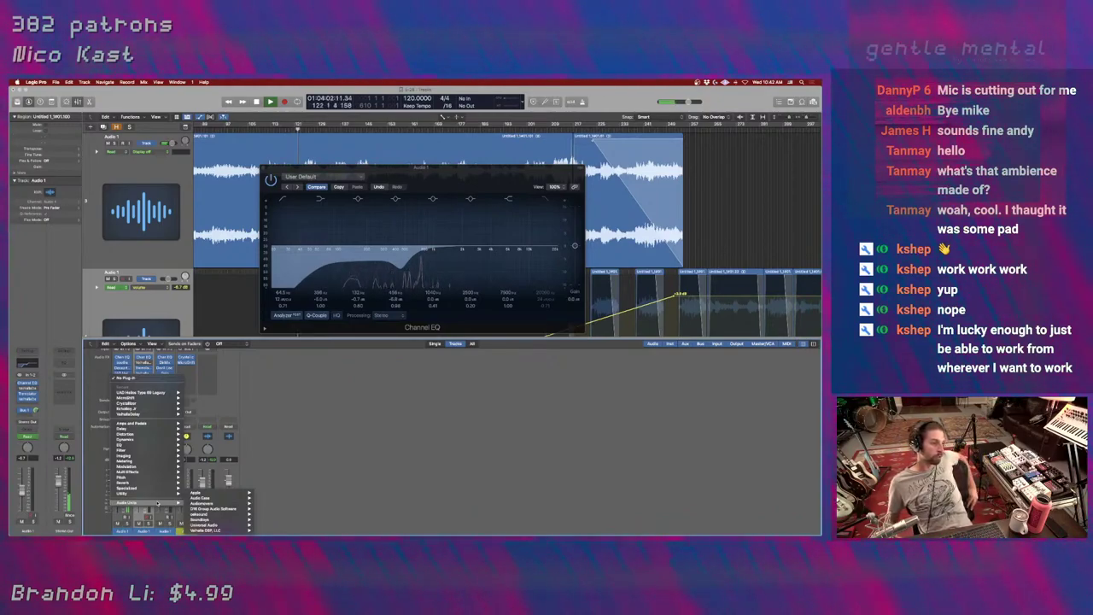
mouse_move(218, 514)
mouse_move(268, 515)
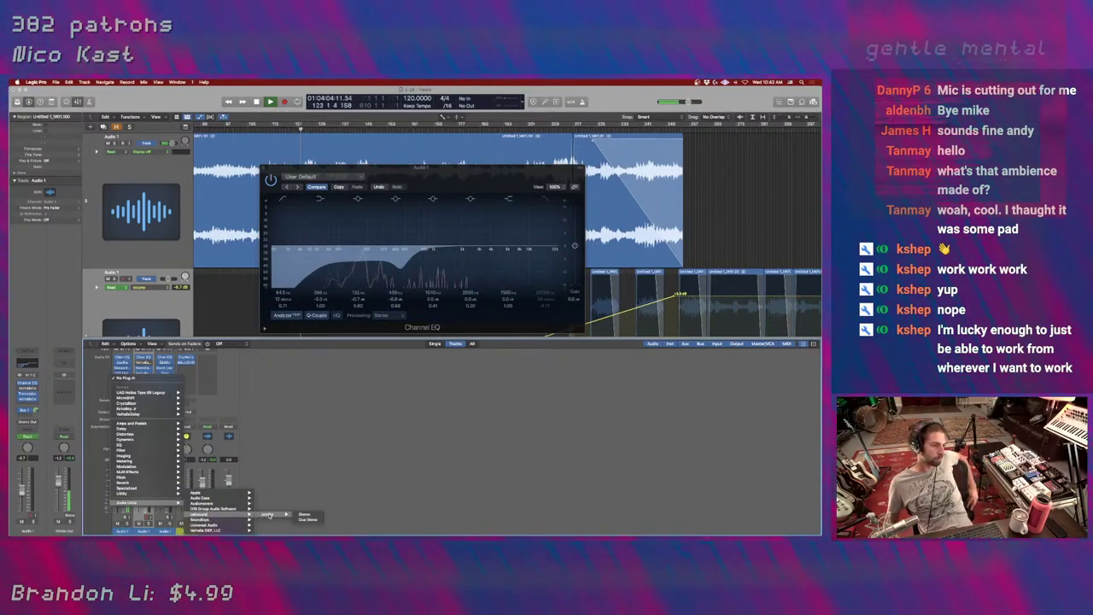
click(304, 514)
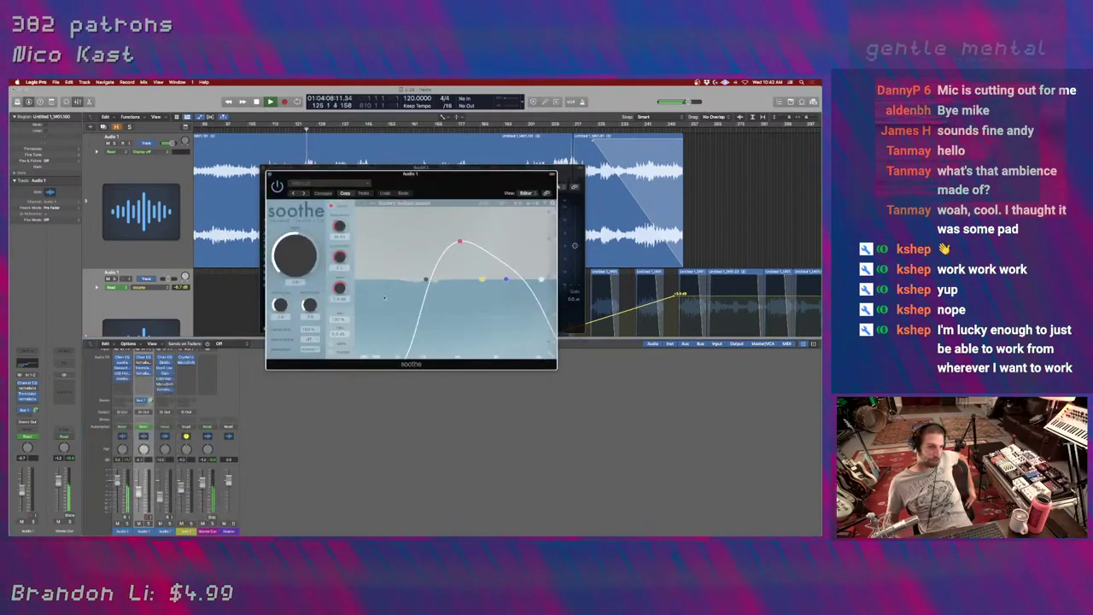
Extend soothe's low cut to lower frequencies and shift its main peak band lower.
drag(429, 279, 378, 277)
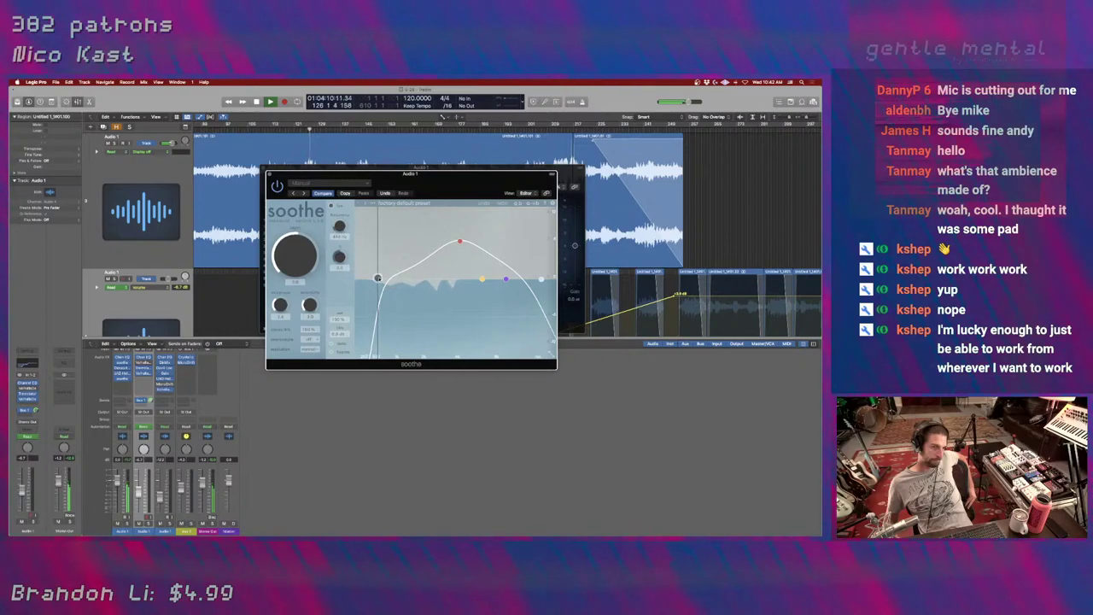
drag(460, 241, 438, 242)
drag(377, 277, 385, 276)
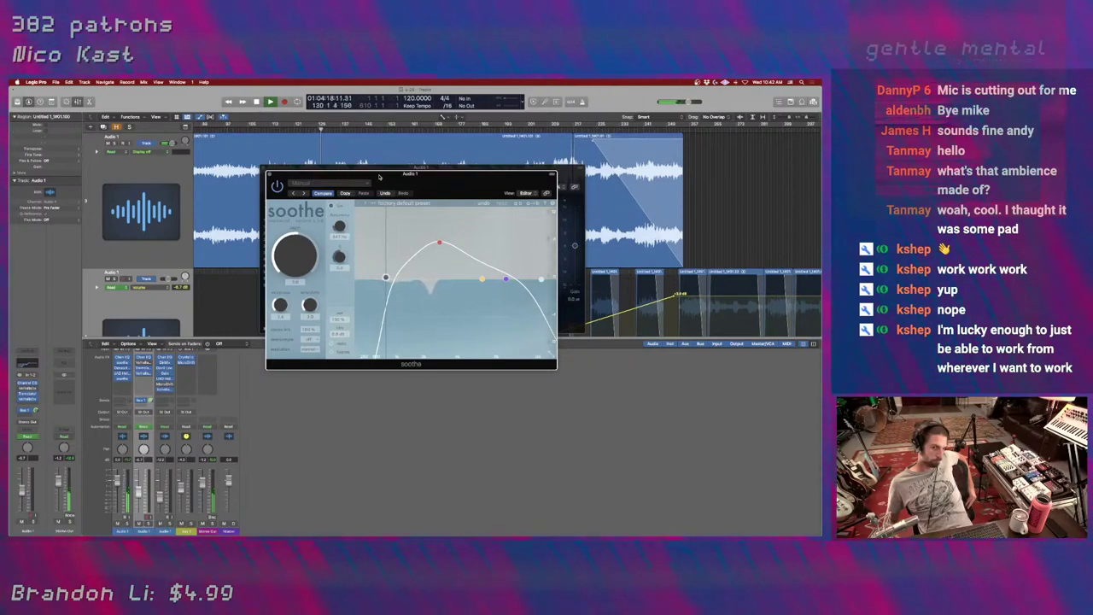
Cut the first track's Channel EQ by about 6 dB around 200 Hz with a narrower band, moving the soothe window aside.
drag(386, 181, 491, 188)
click(376, 211)
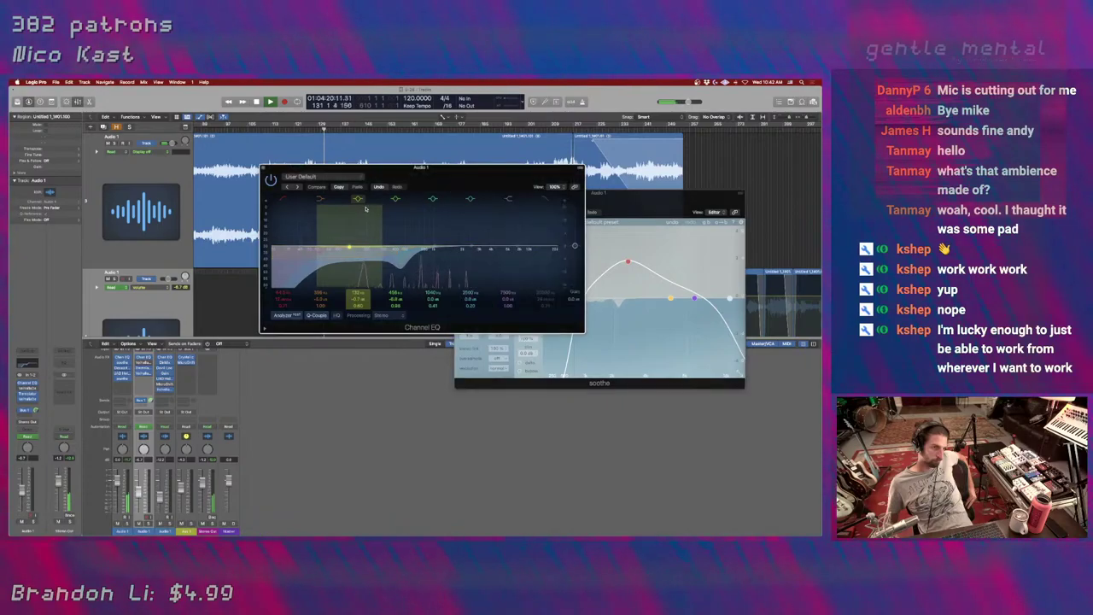
mouse_move(356, 254)
mouse_down()
mouse_move(356, 243)
mouse_move(346, 245)
mouse_move(388, 258)
mouse_move(370, 284)
mouse_move(373, 201)
mouse_move(342, 275)
mouse_move(369, 272)
mouse_move(360, 301)
mouse_move(362, 247)
mouse_up()
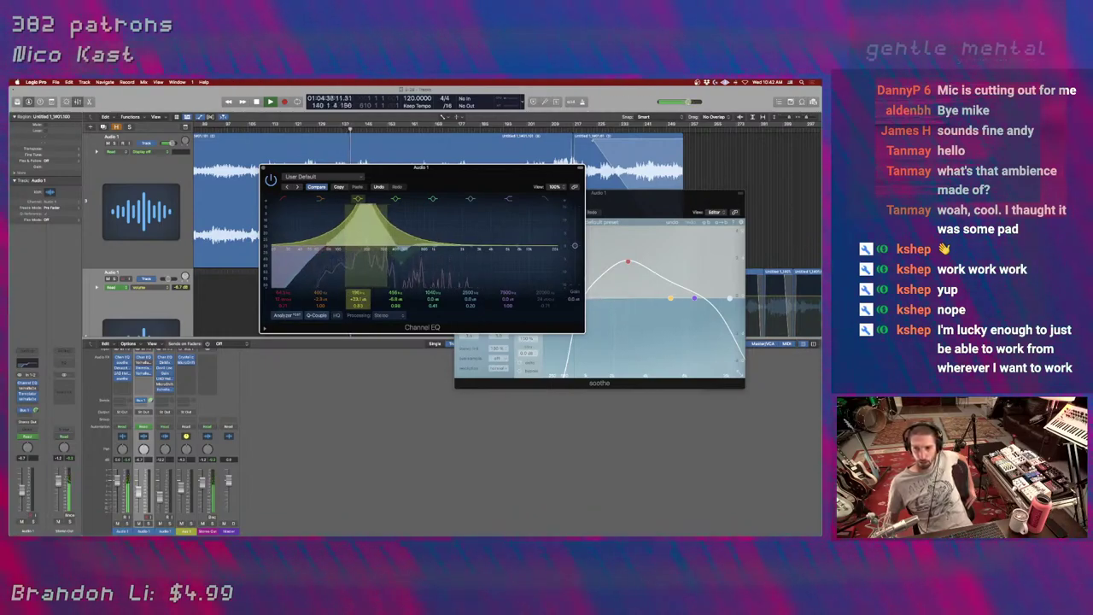
drag(362, 299, 362, 326)
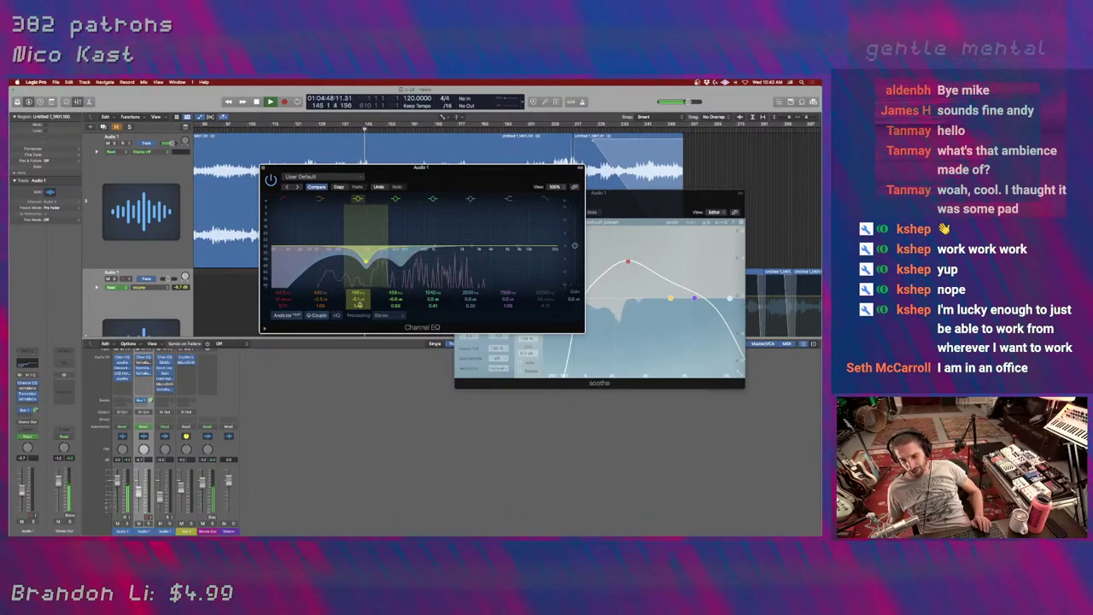
Play on from about bar 145 to check the Channel EQ and soothe settings, and close both plug-in windows.
click(378, 439)
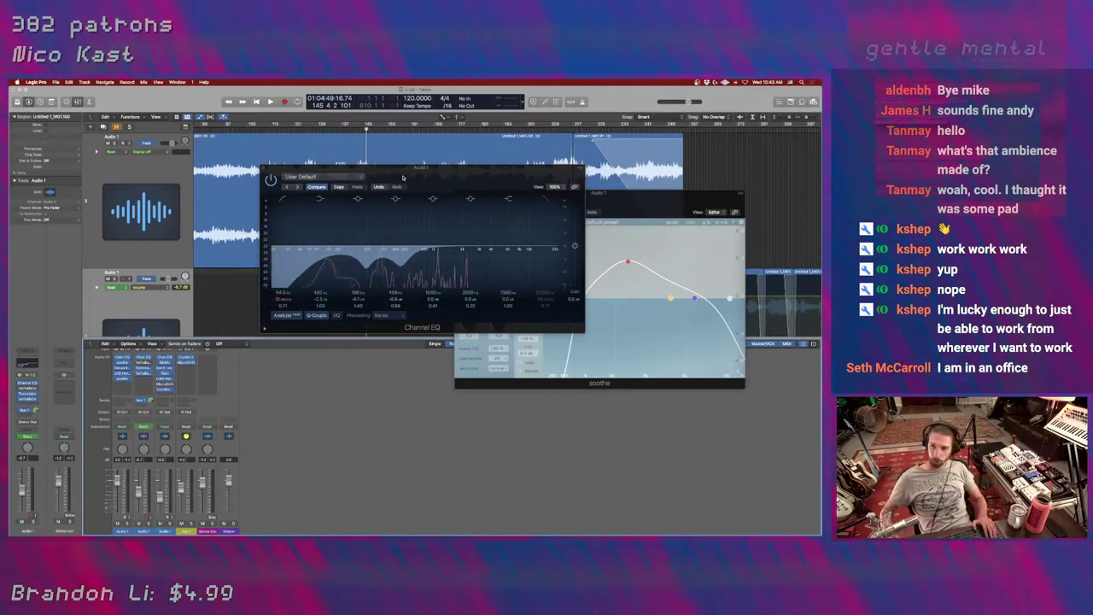
drag(403, 176, 472, 300)
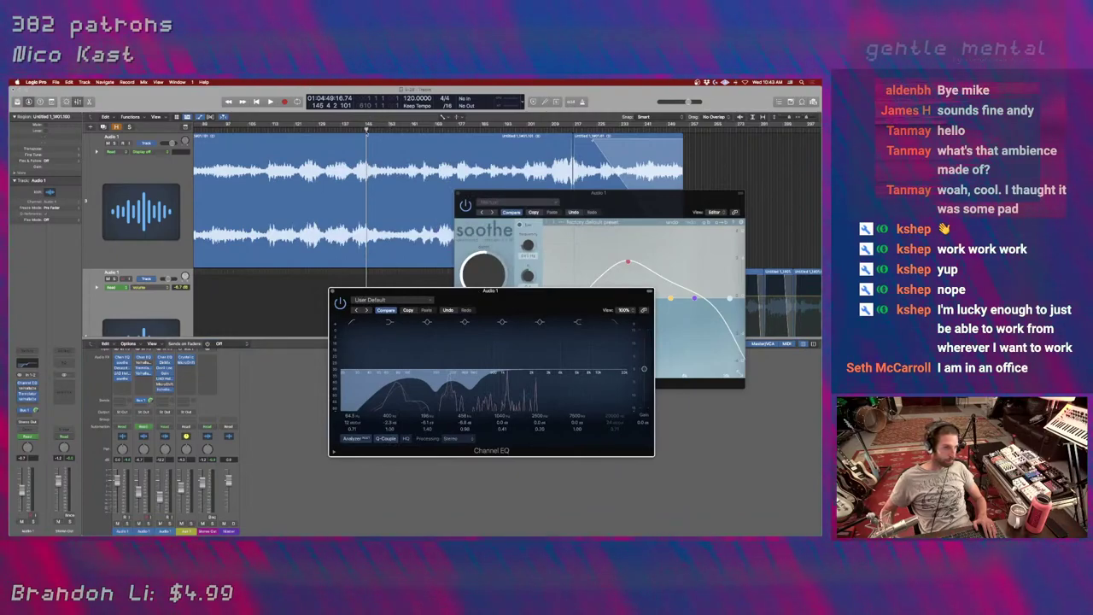
key(space)
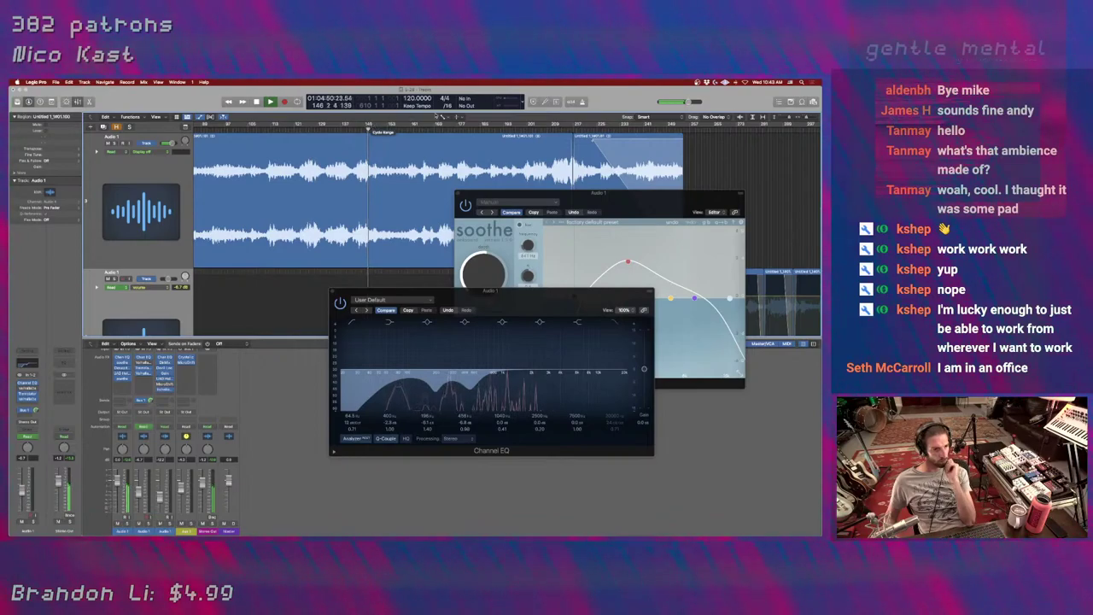
click(646, 204)
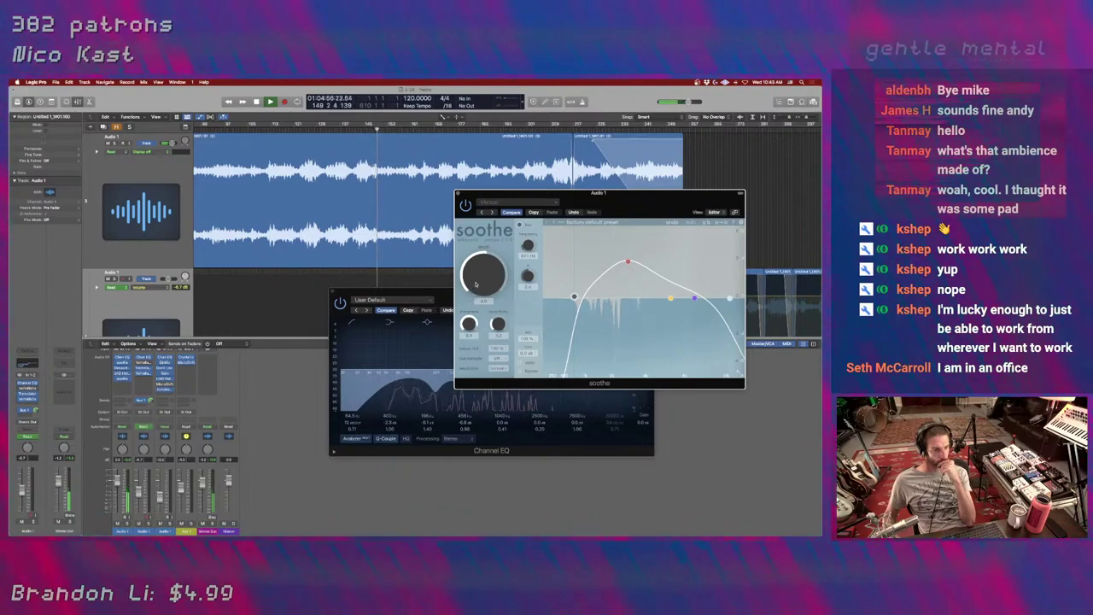
drag(476, 284, 476, 284)
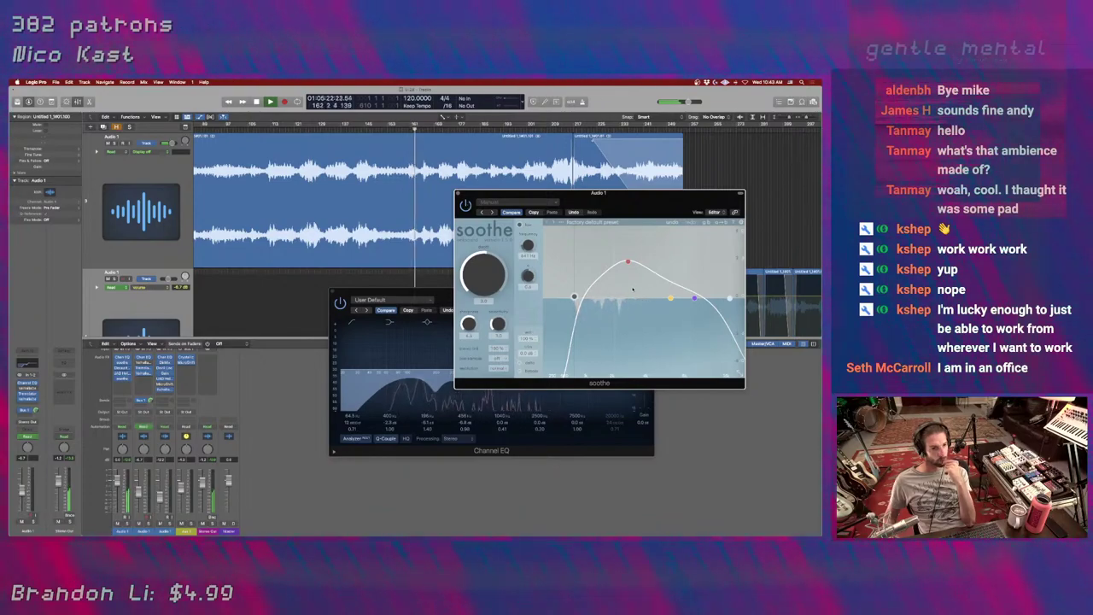
click(459, 194)
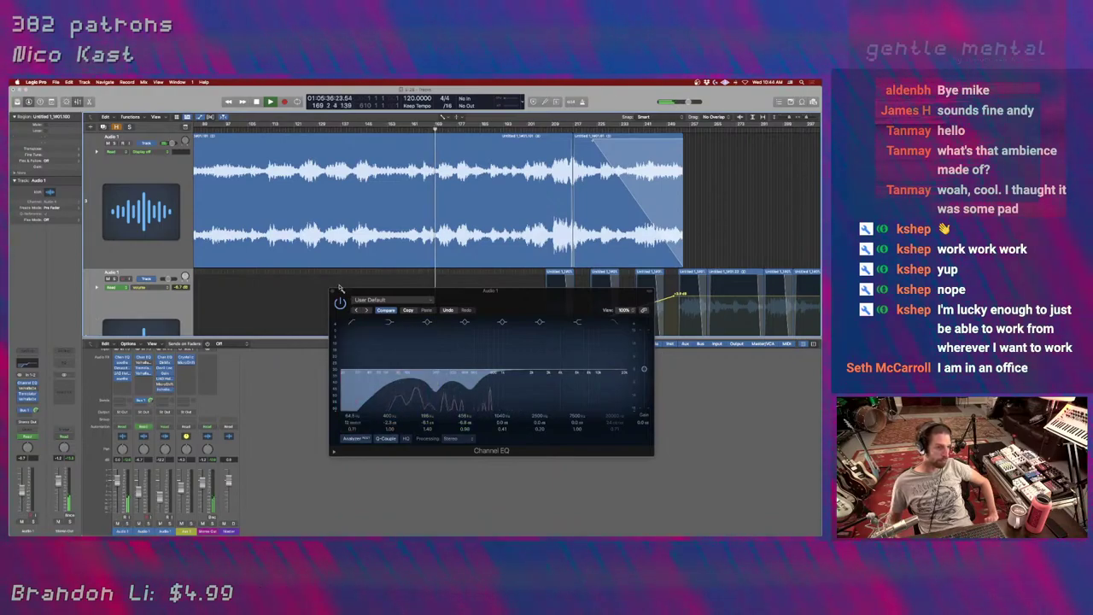
click(333, 292)
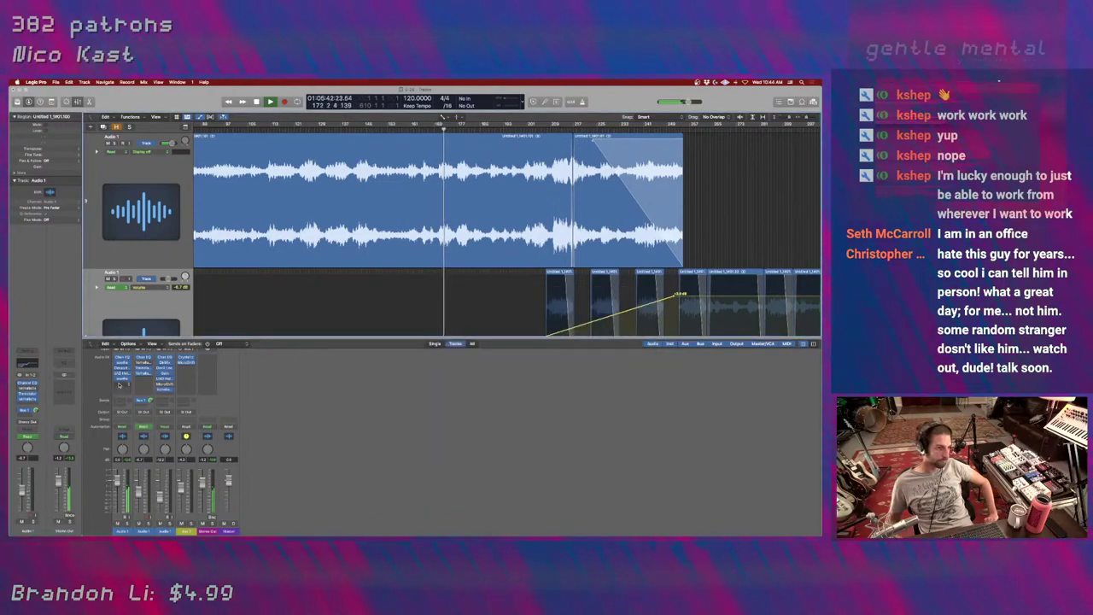
Insert the UAD Fairchild 670 compressor after soothe on the first track.
click(124, 384)
mouse_move(162, 509)
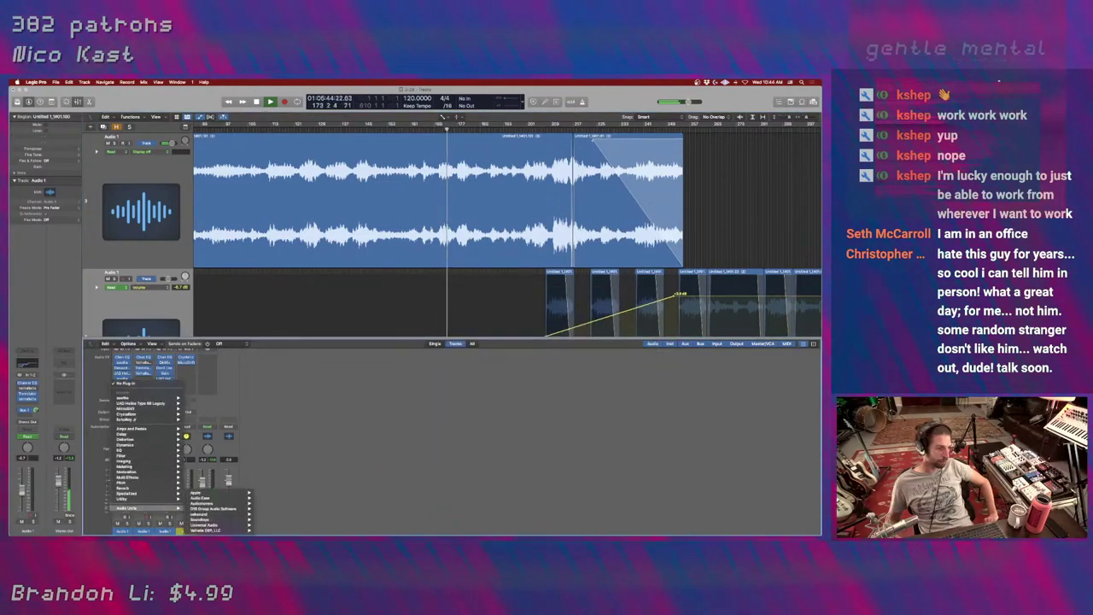
mouse_move(224, 526)
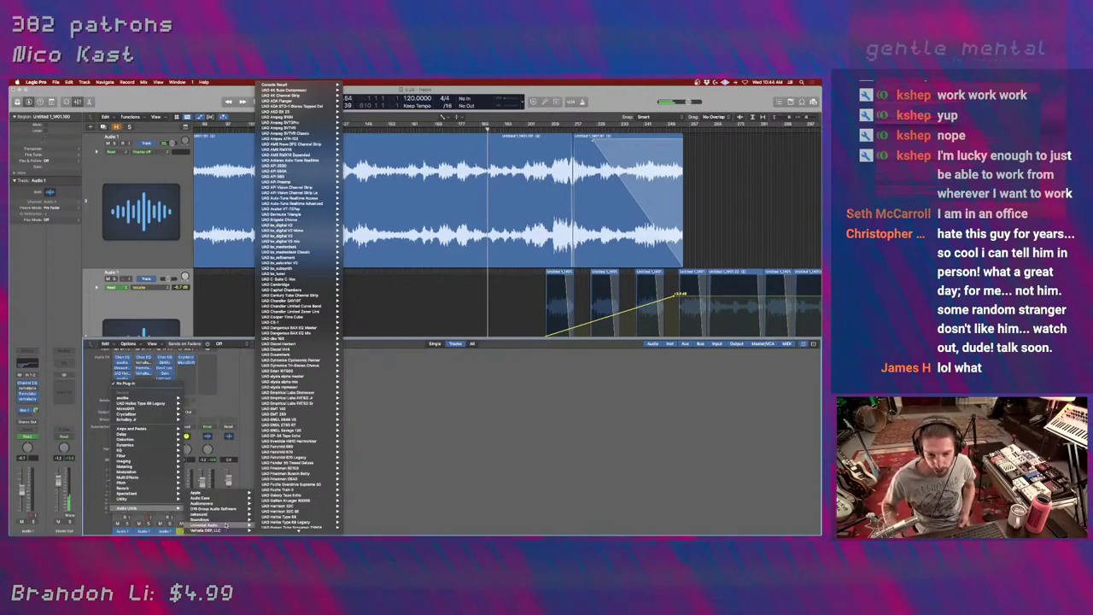
mouse_move(307, 484)
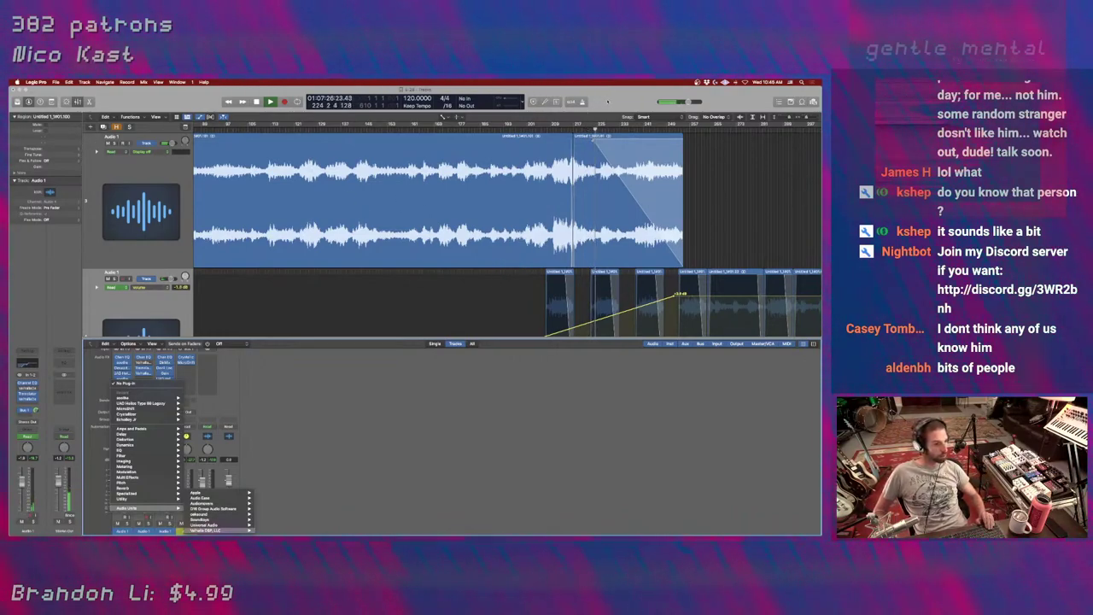
mouse_move(229, 533)
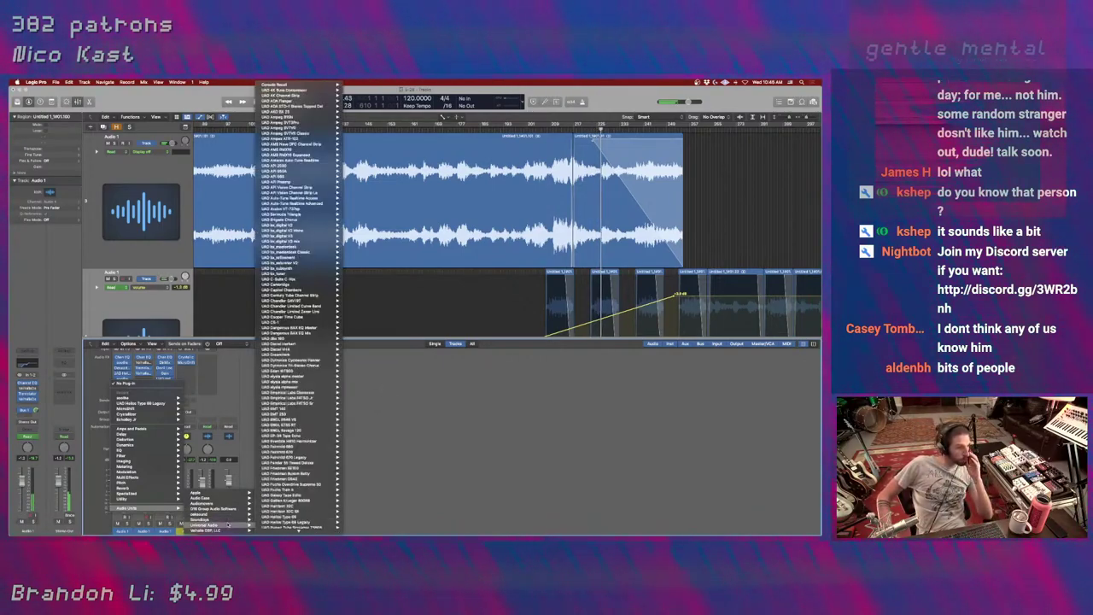
scroll(312, 468, down, 5)
mouse_move(309, 458)
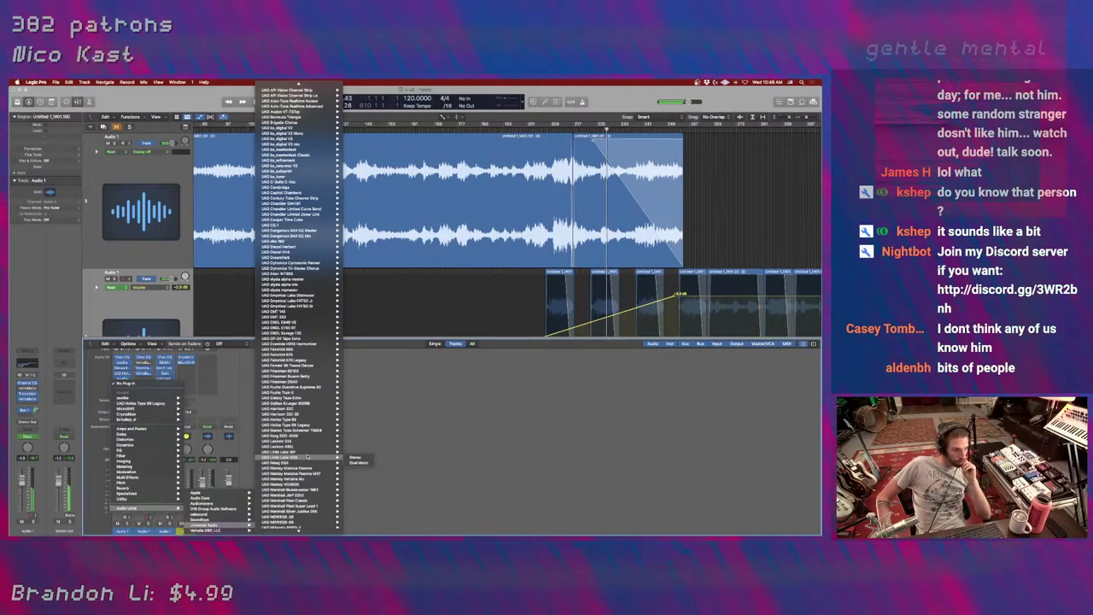
scroll(309, 458, down, 4)
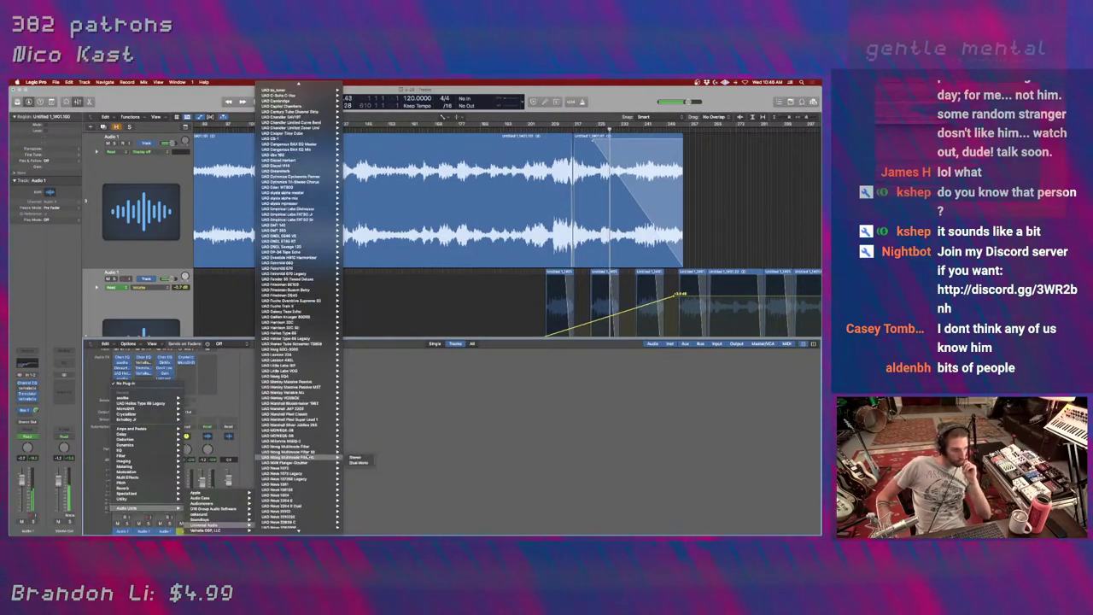
scroll(309, 458, up, 2)
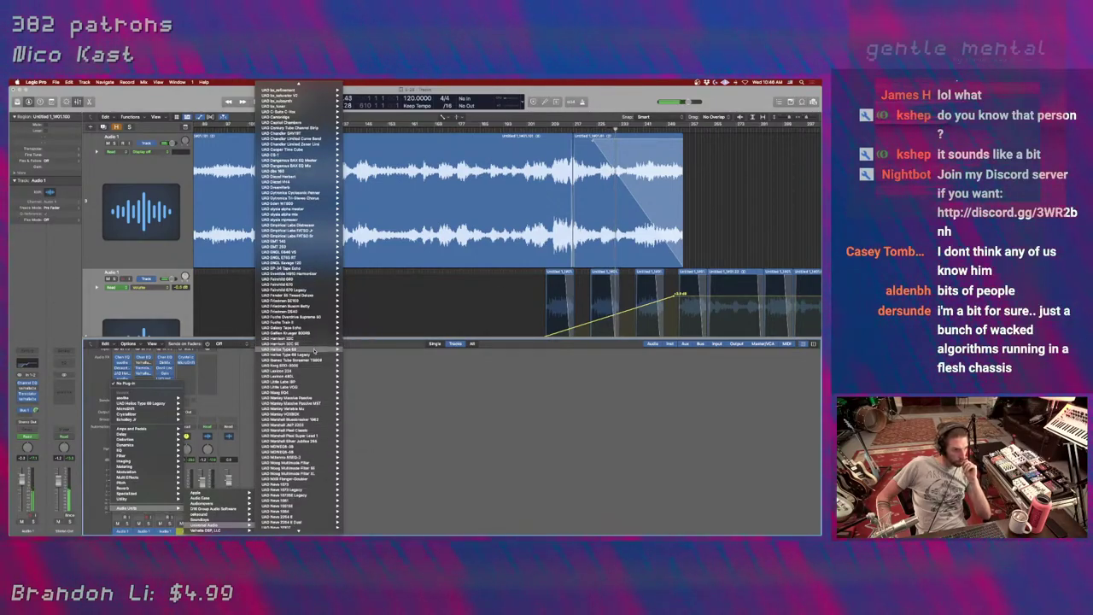
mouse_move(314, 351)
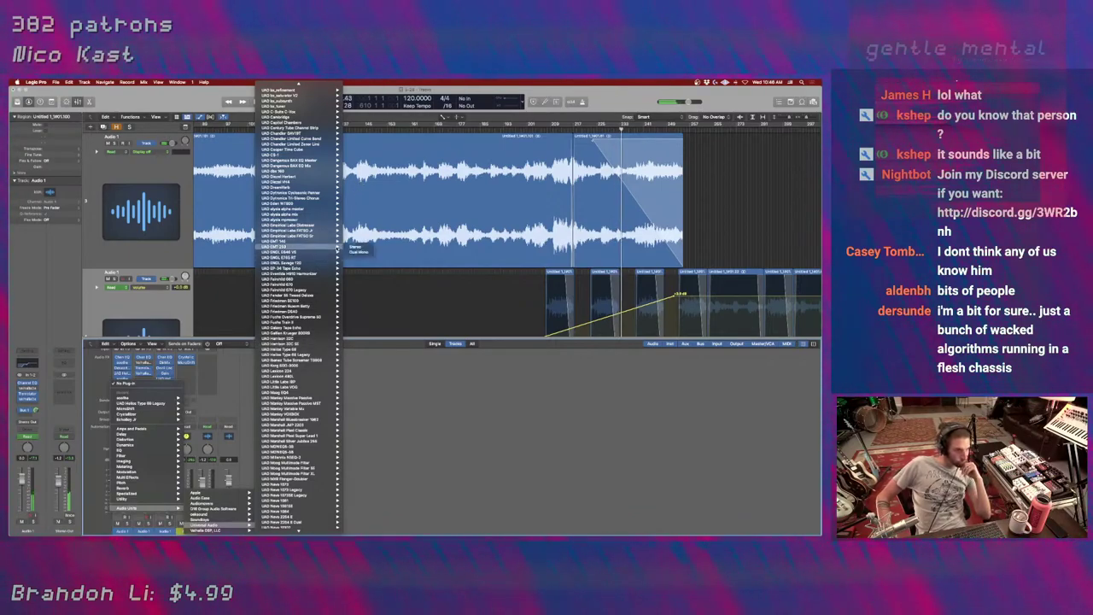
mouse_move(313, 287)
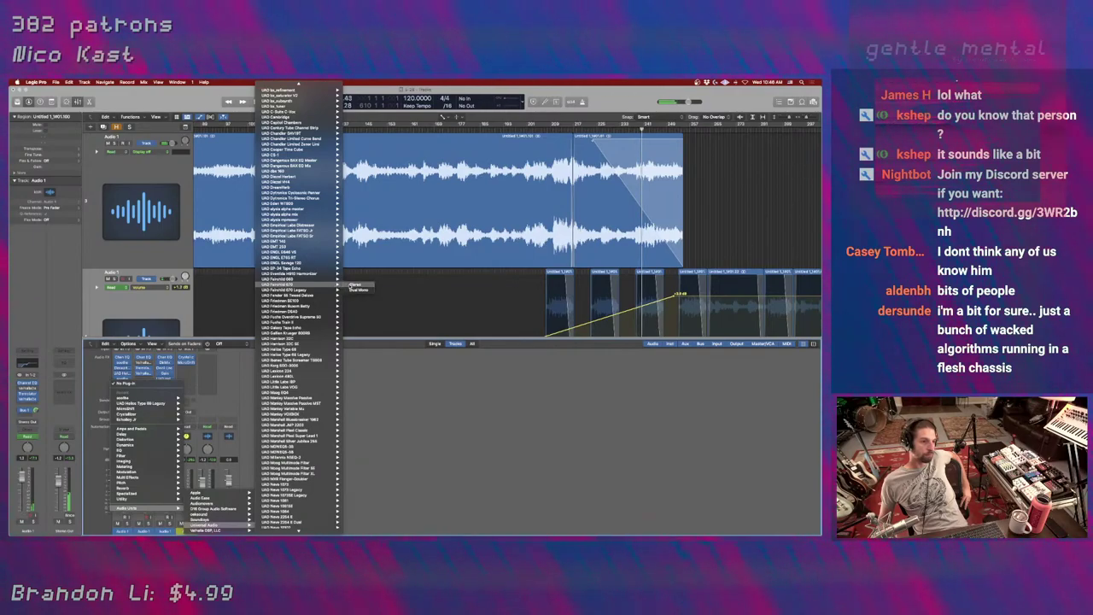
click(352, 290)
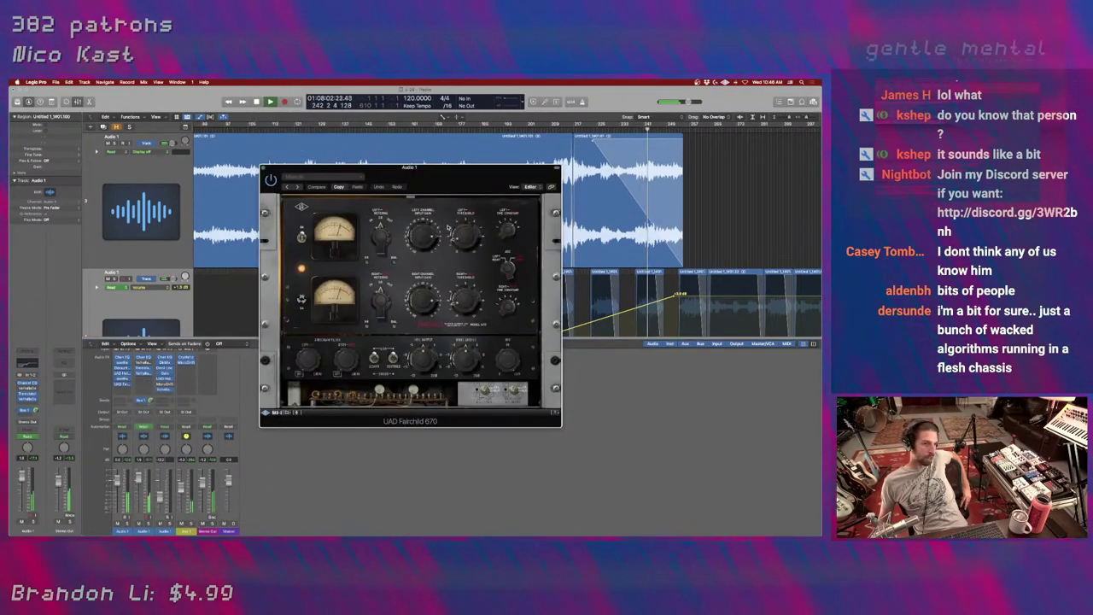
Adjust the left-channel threshold of the Fairchild 670 while the track plays.
drag(470, 238, 423, 262)
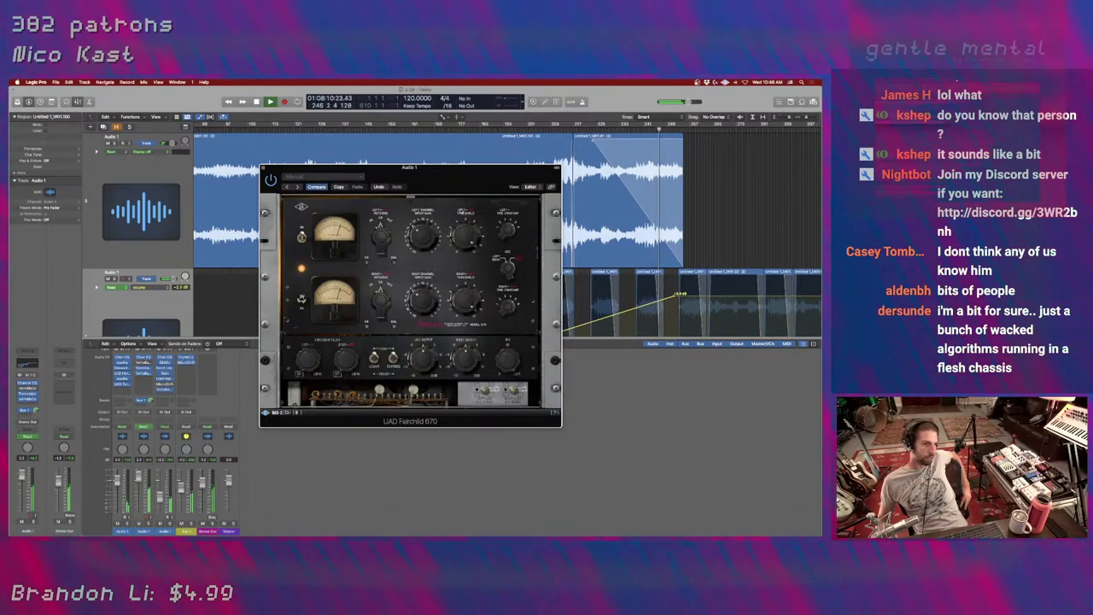
drag(461, 228, 458, 245)
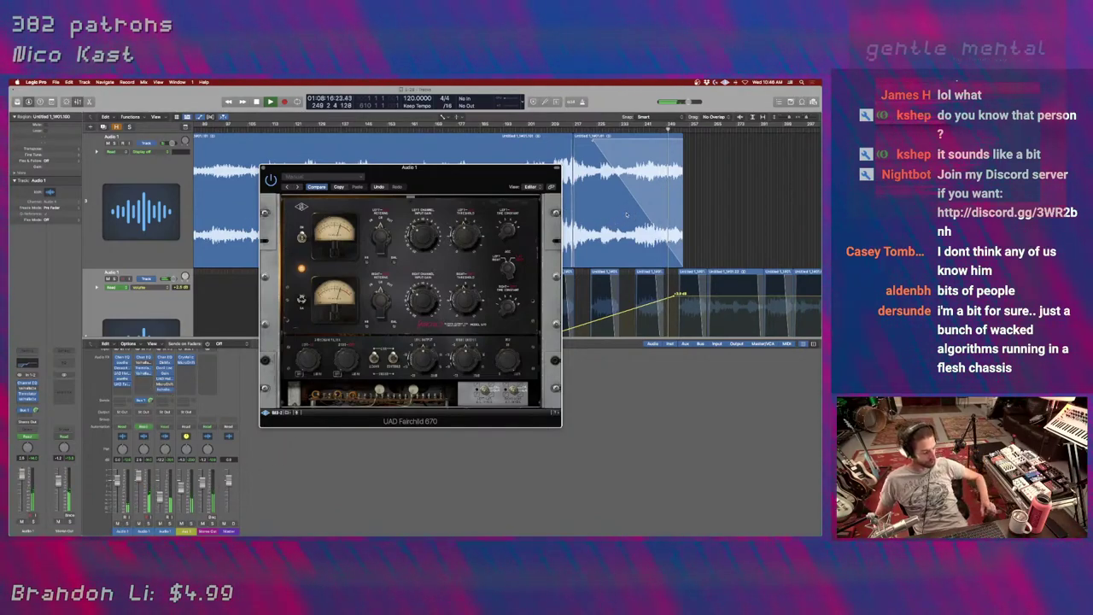
Replay the first track's opening regions to judge the Fairchild 670's compression, leaving its window open over the arrangement.
scroll(626, 214, down, 5)
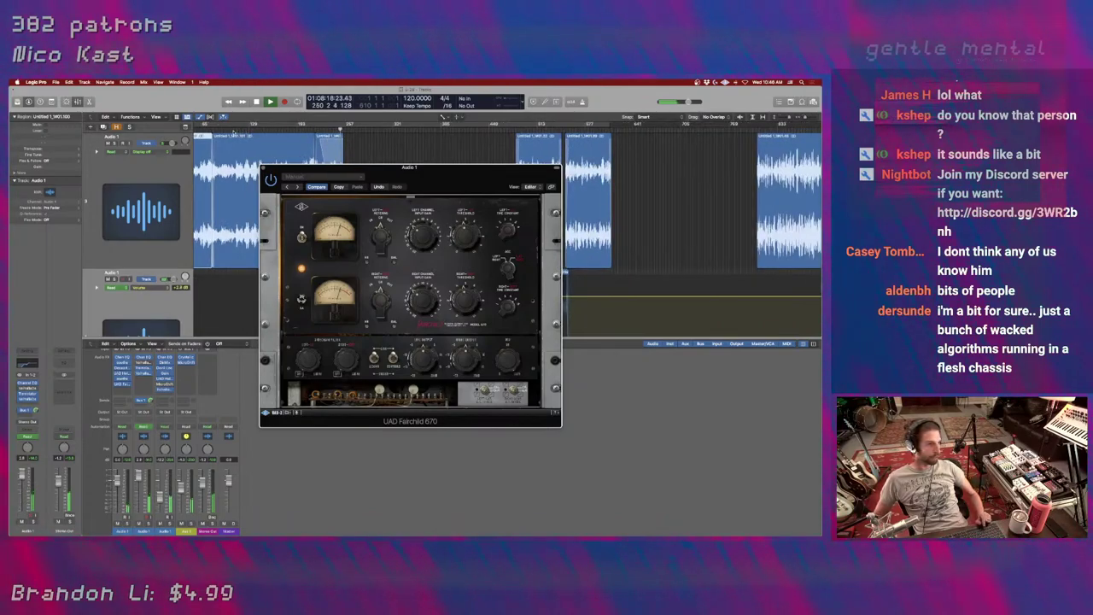
scroll(316, 201, up, 5)
drag(409, 168, 588, 137)
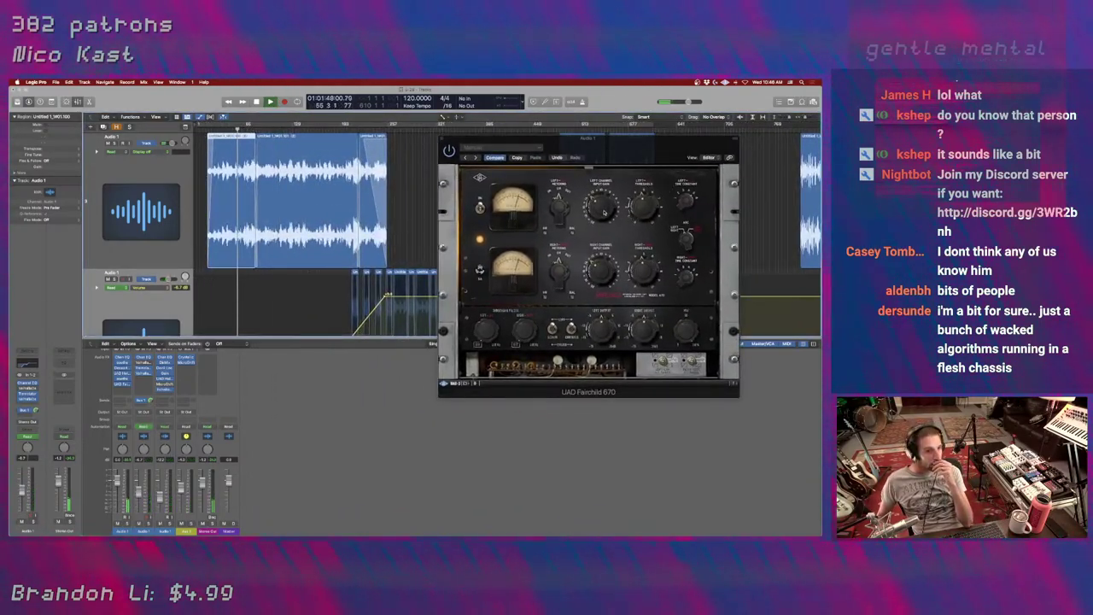
click(603, 213)
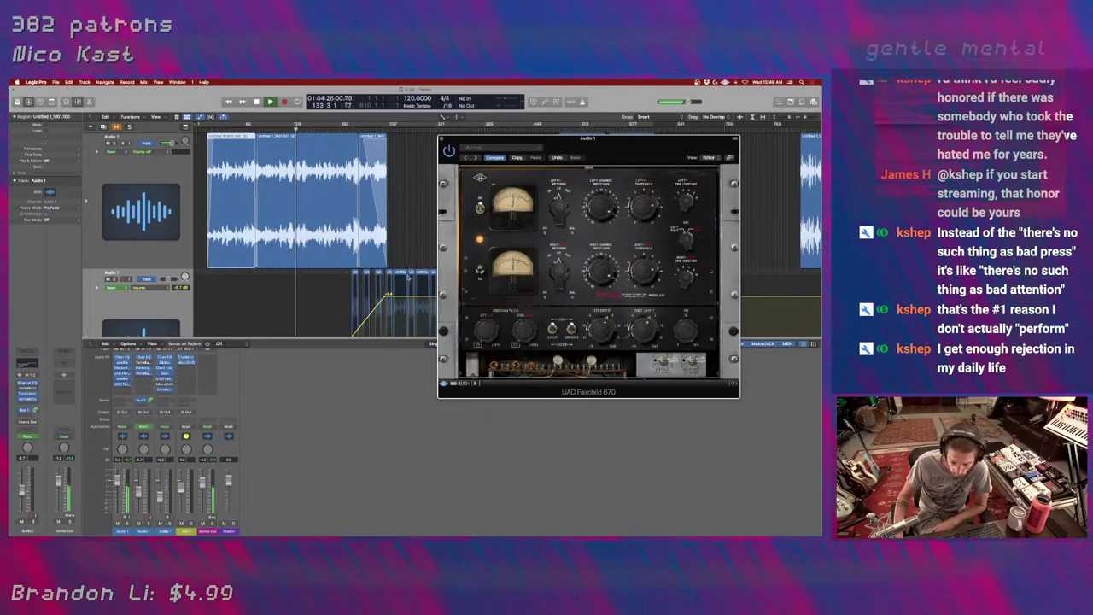
click(443, 138)
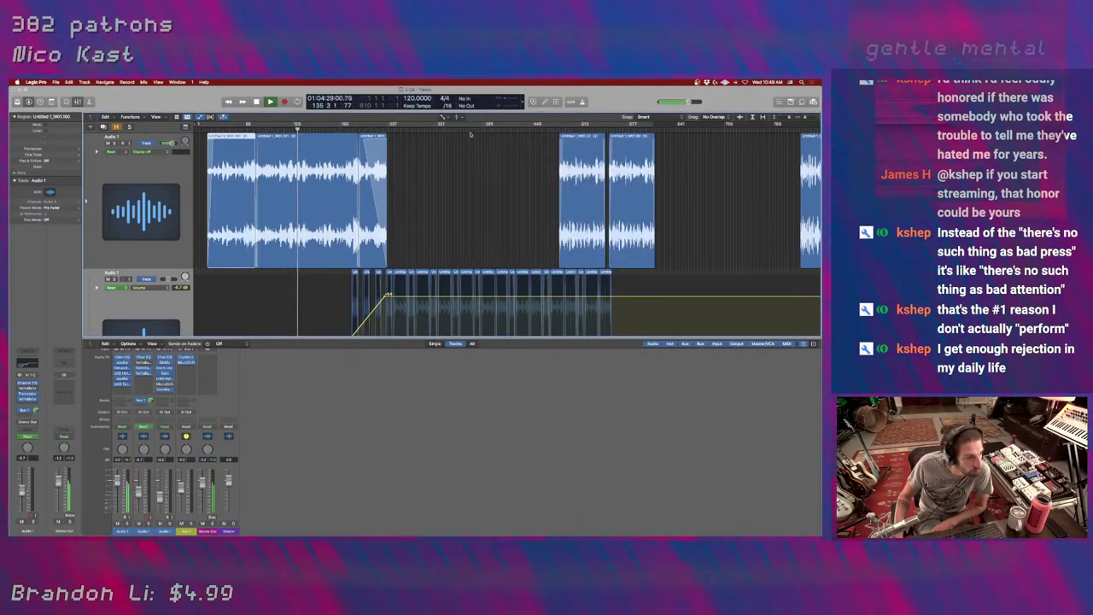
click(124, 386)
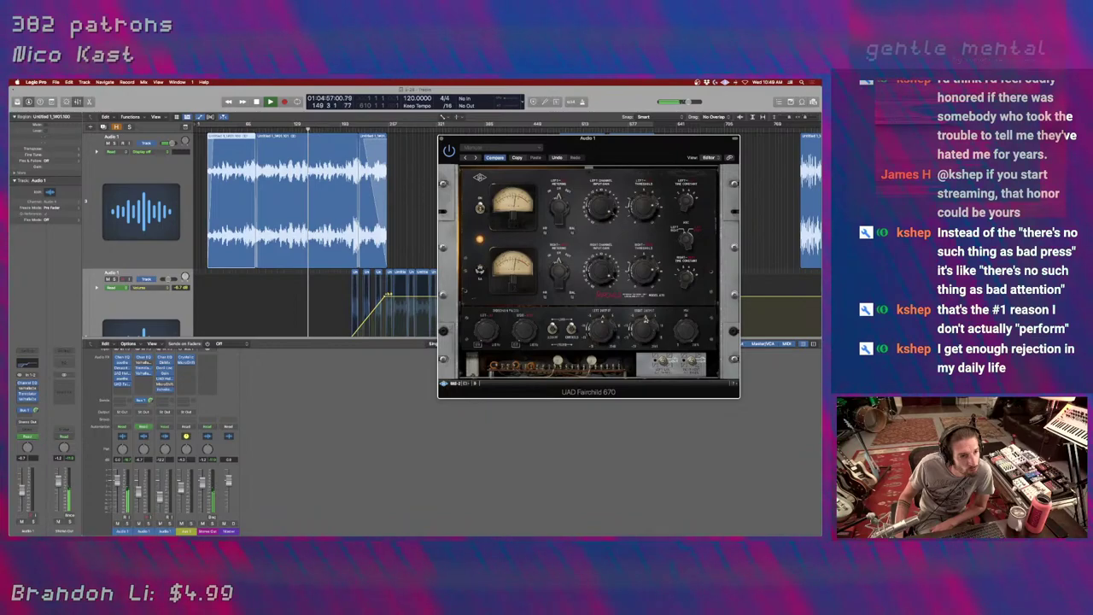
Continue listening to the Fairchild 670's effect on the first track from about bar 200.
click(347, 127)
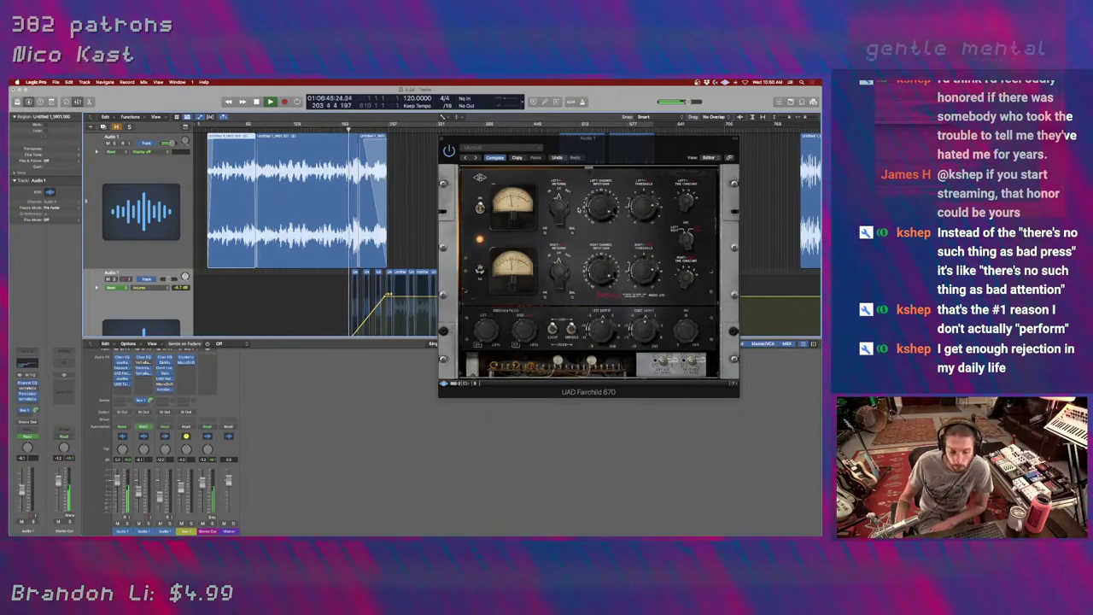
key(super+Tab)
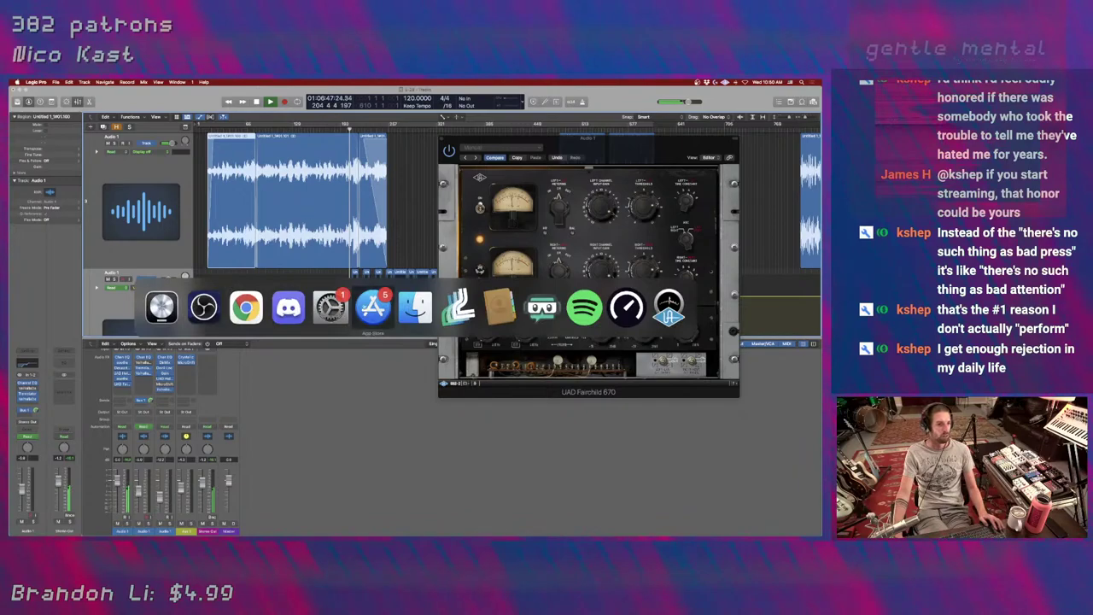
key(super+Tab)
key(super+Tab)
key(super+Tab)
key(super+Tab)
key(super+Tab)
key(super+Tab)
key(super+Tab)
key(super+Tab)
key(super+Tab)
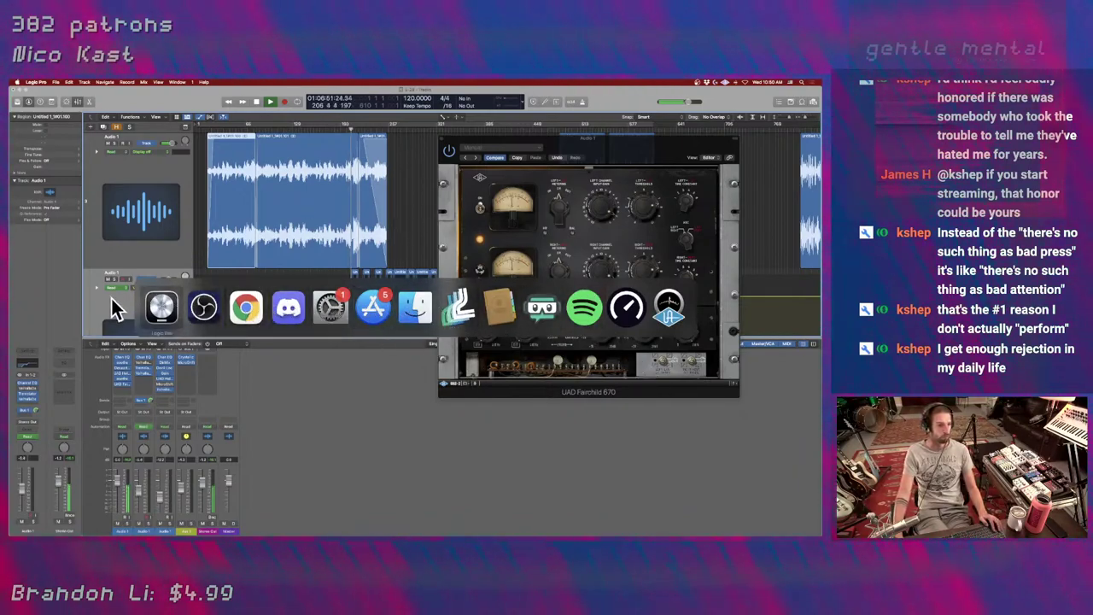
click(161, 306)
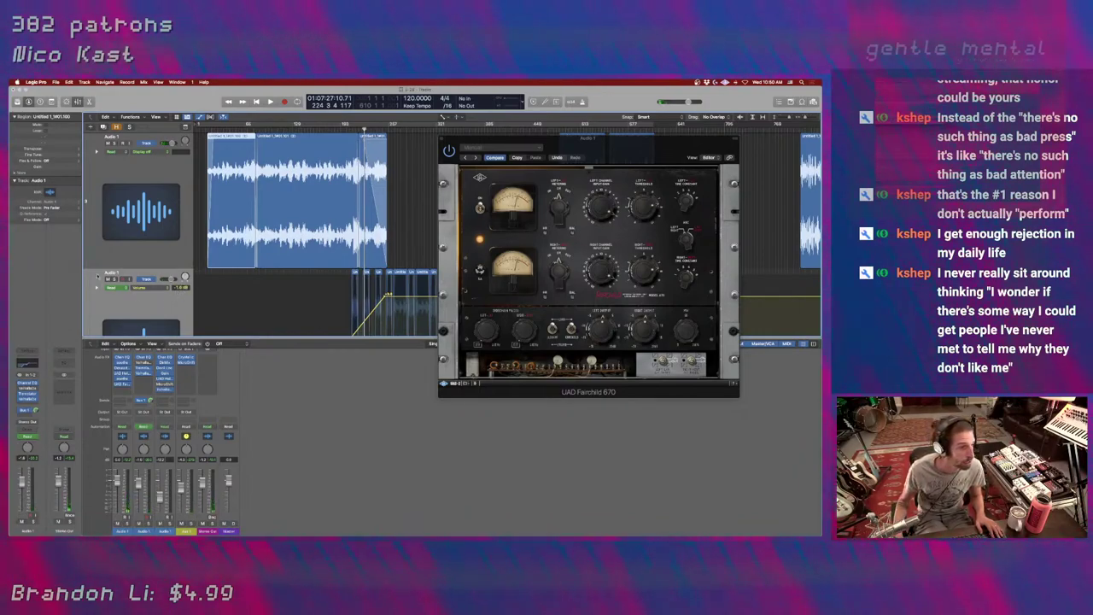
Clear the region selection on the first track and close the Fairchild 670 window.
click(389, 177)
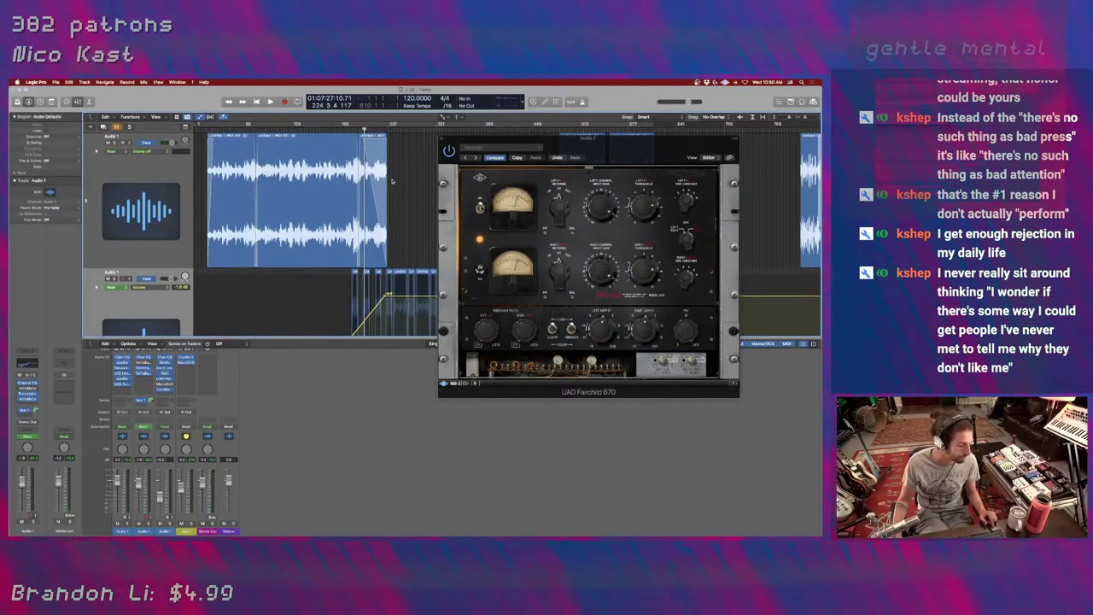
scroll(391, 180, up, 5)
scroll(410, 162, down, 3)
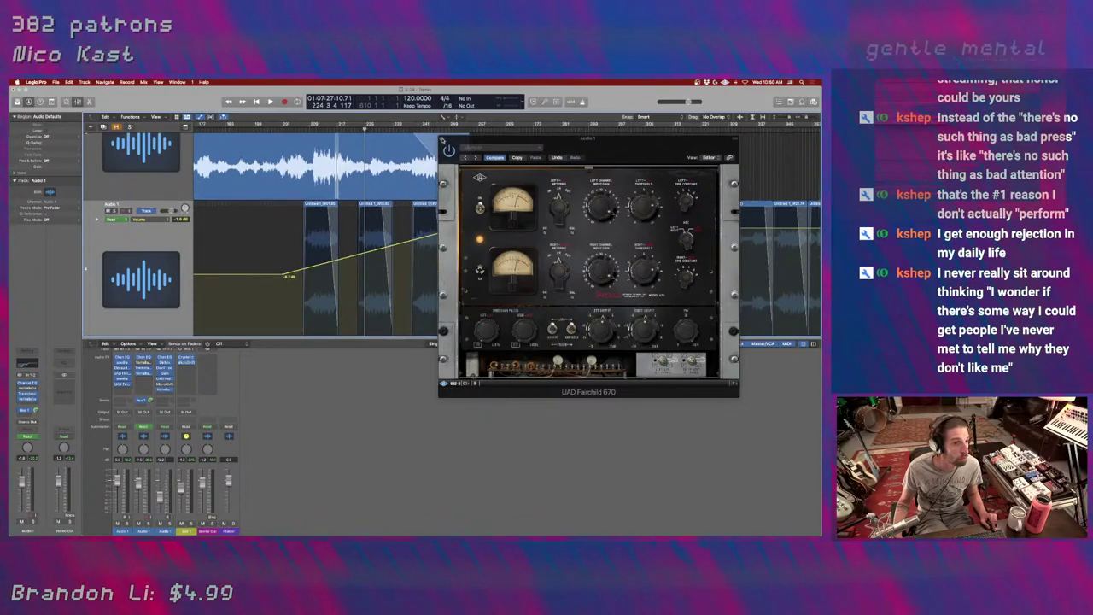
click(443, 139)
scroll(488, 210, up, 3)
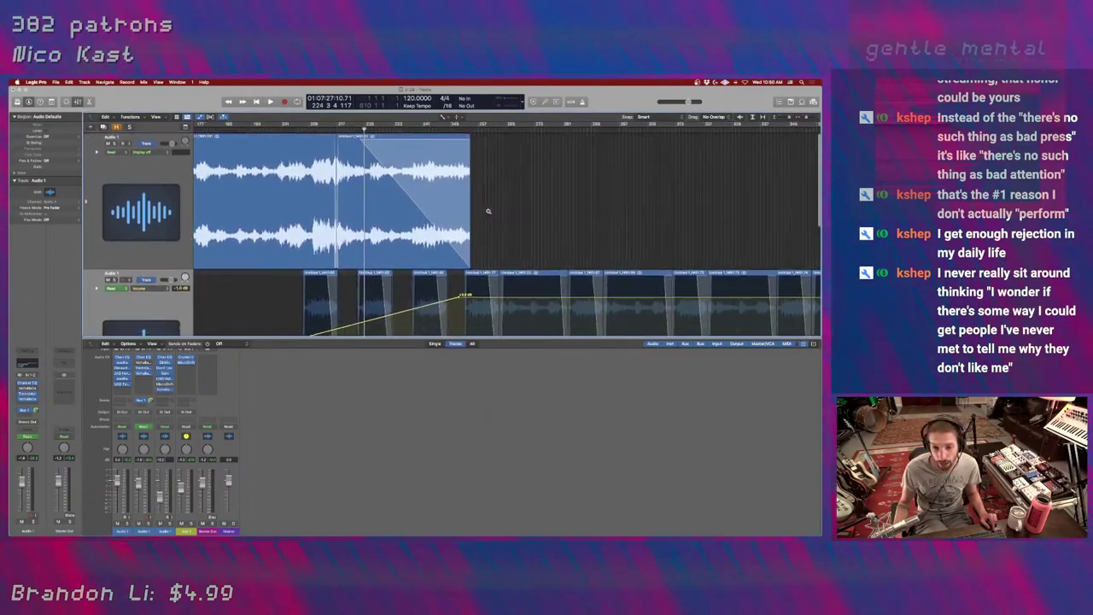
Audition the first track around bar 223 and split its fading region at 223 2 1.
scroll(489, 211, up, 3)
scroll(435, 212, down, 3)
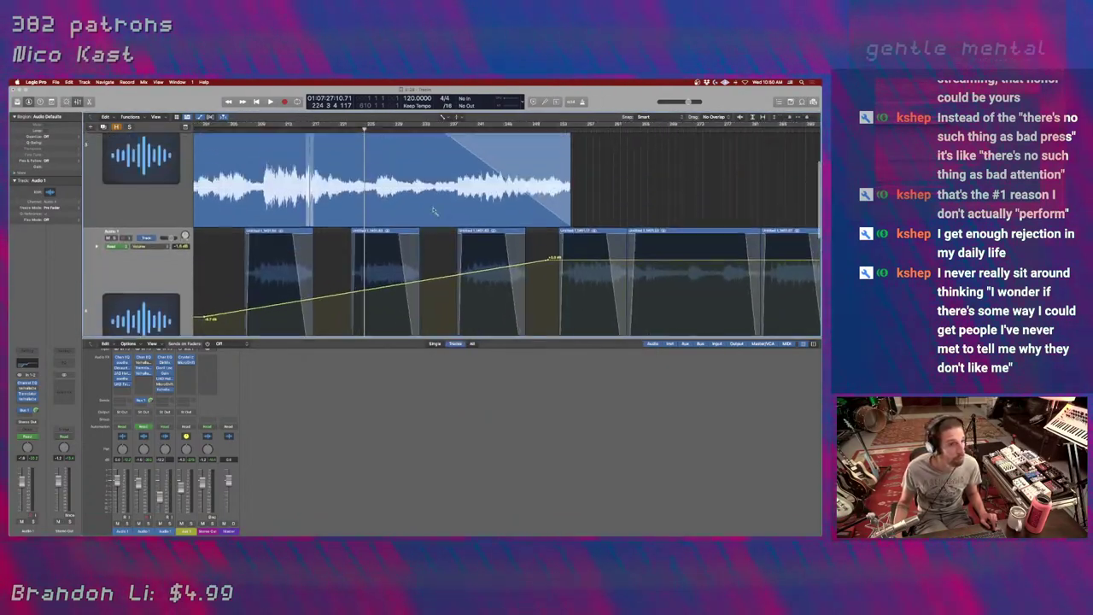
scroll(435, 211, up, 3)
click(346, 129)
key(space)
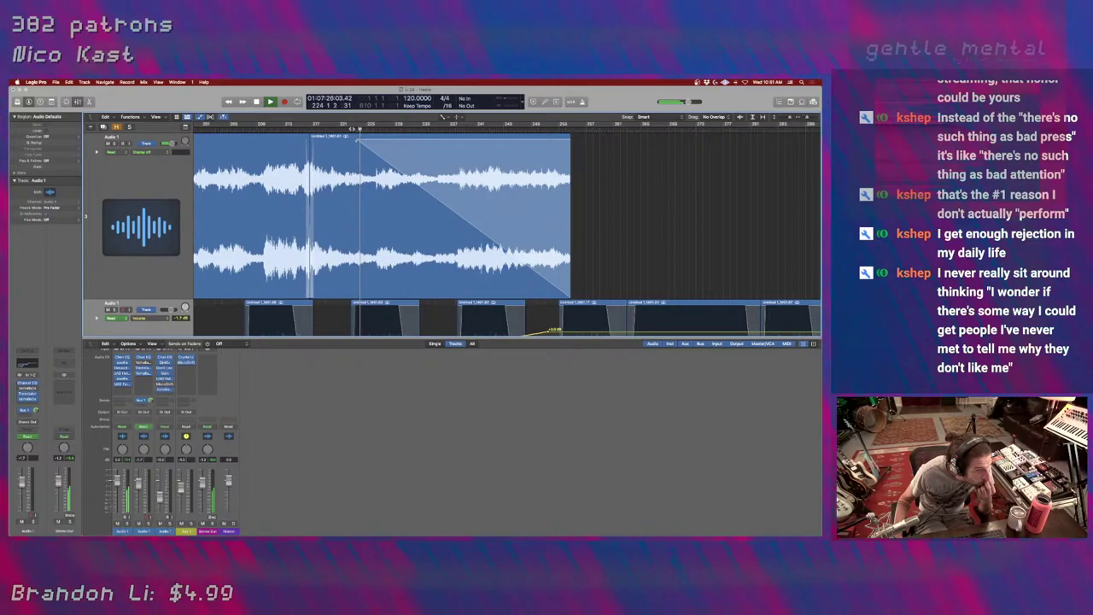
key(space)
key(comma)
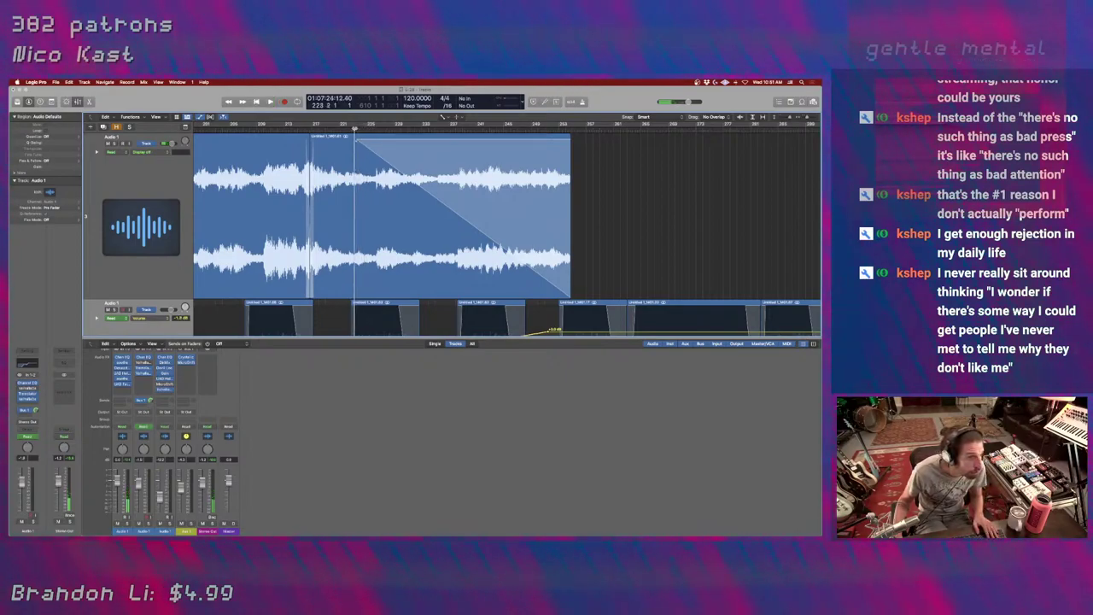
click(362, 208)
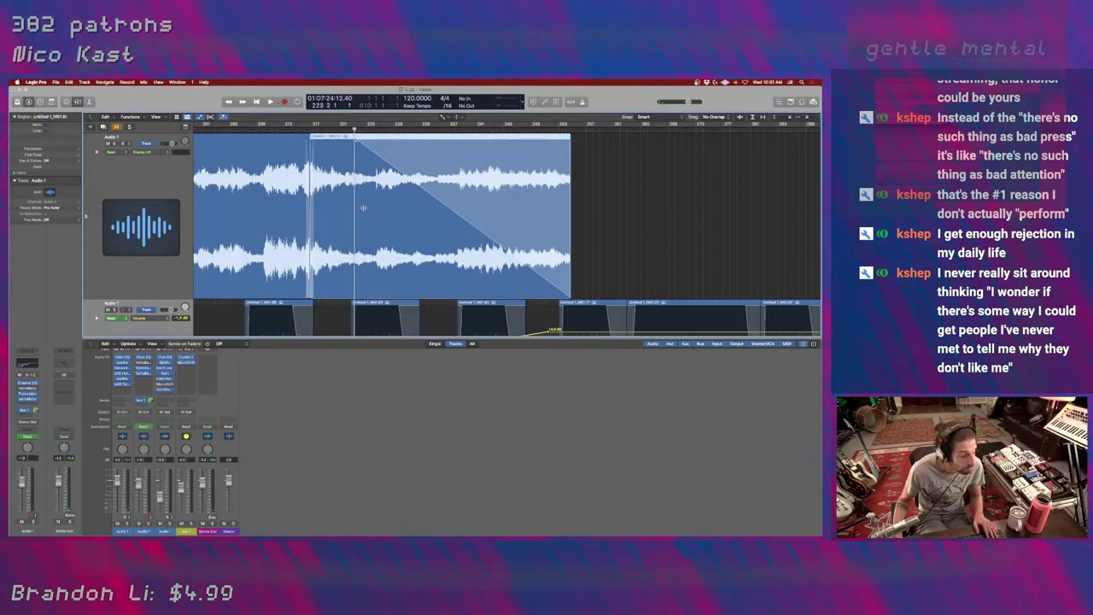
click(363, 208)
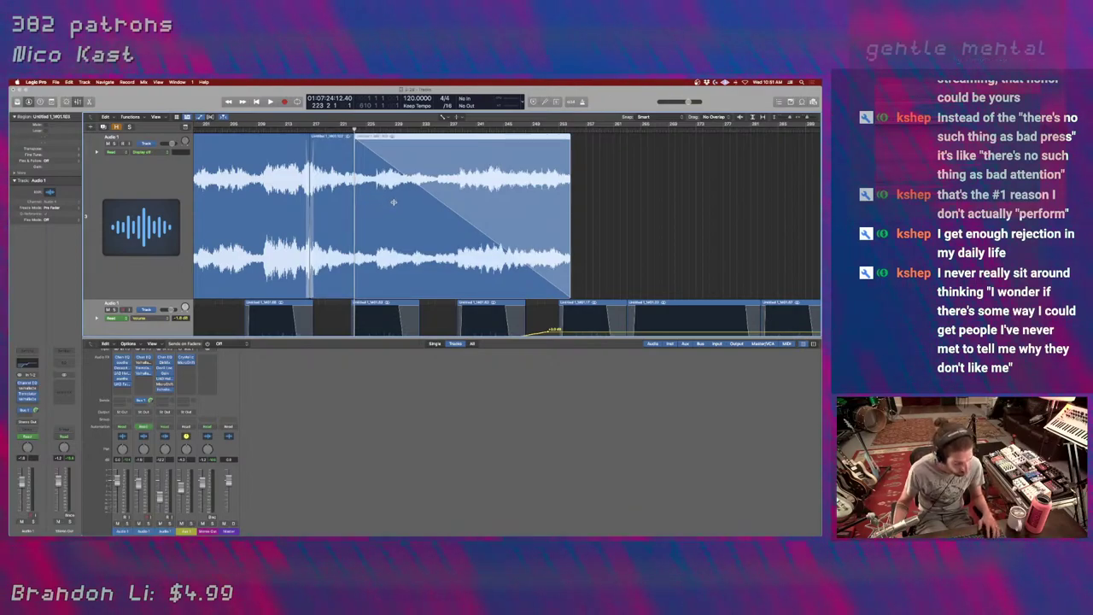
Cut about three bars off the start of the split-off region and close the gap with a crossfade to the preceding region.
key(space)
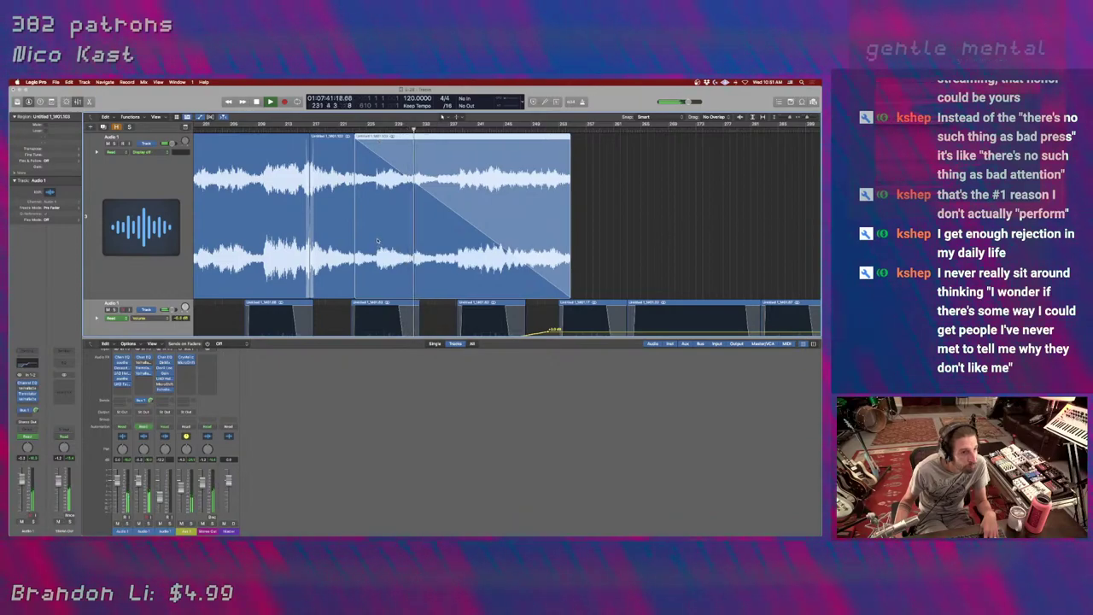
key(space)
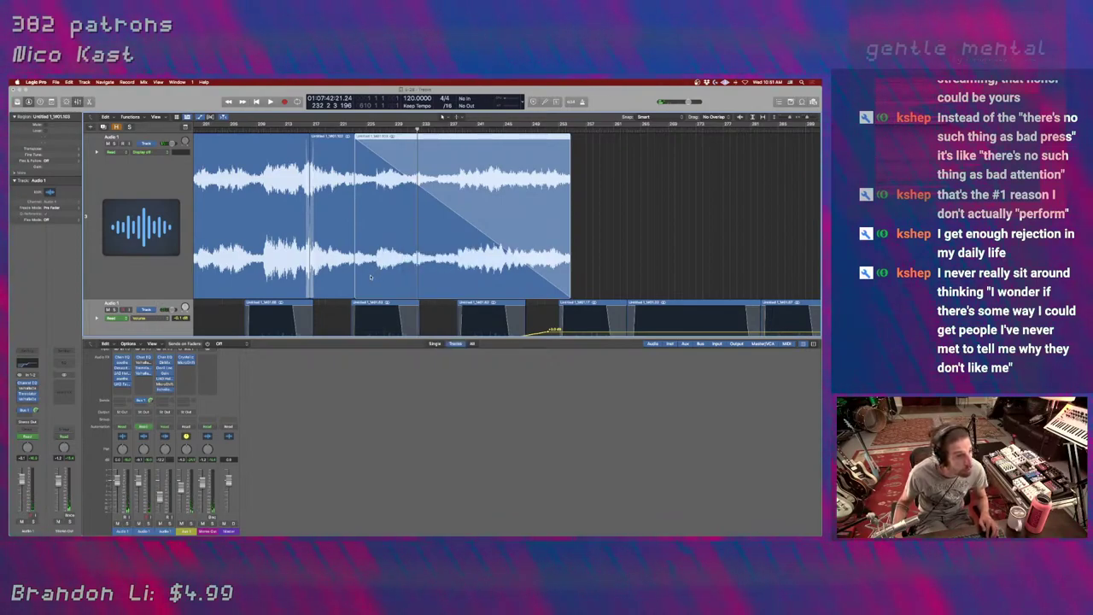
drag(365, 287, 376, 287)
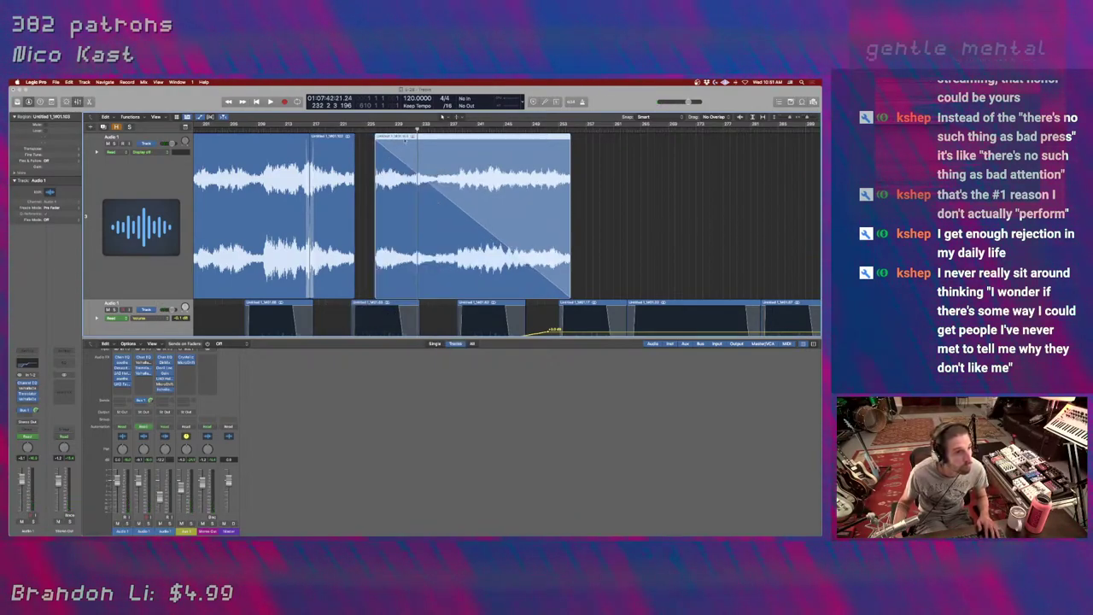
drag(432, 164, 411, 164)
click(349, 177)
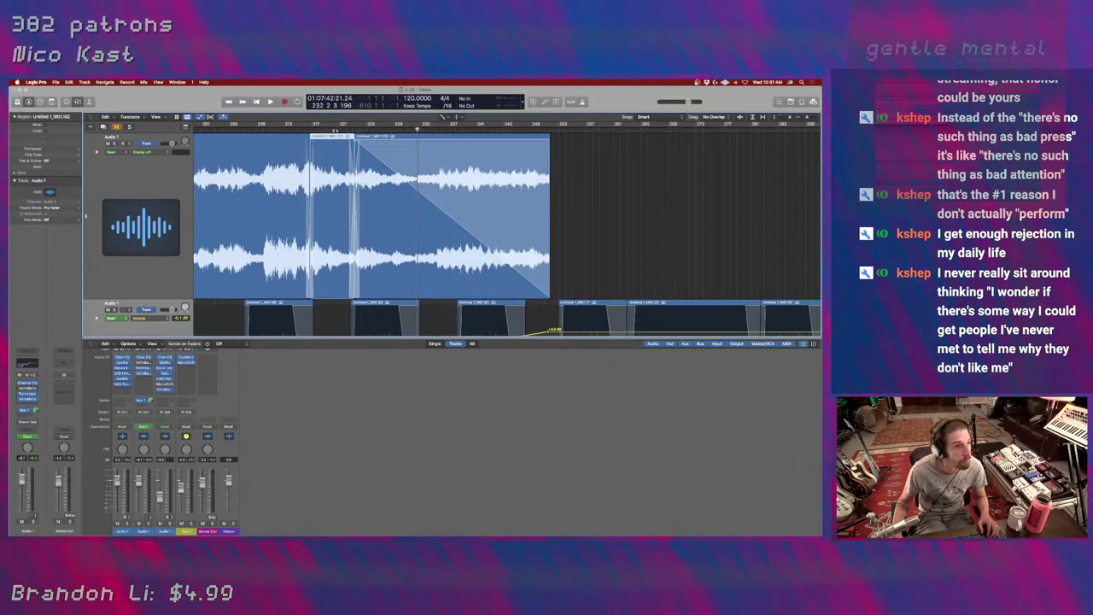
Play across the new crossfade near bar 223 to check how the shortened passage sounds.
key(space)
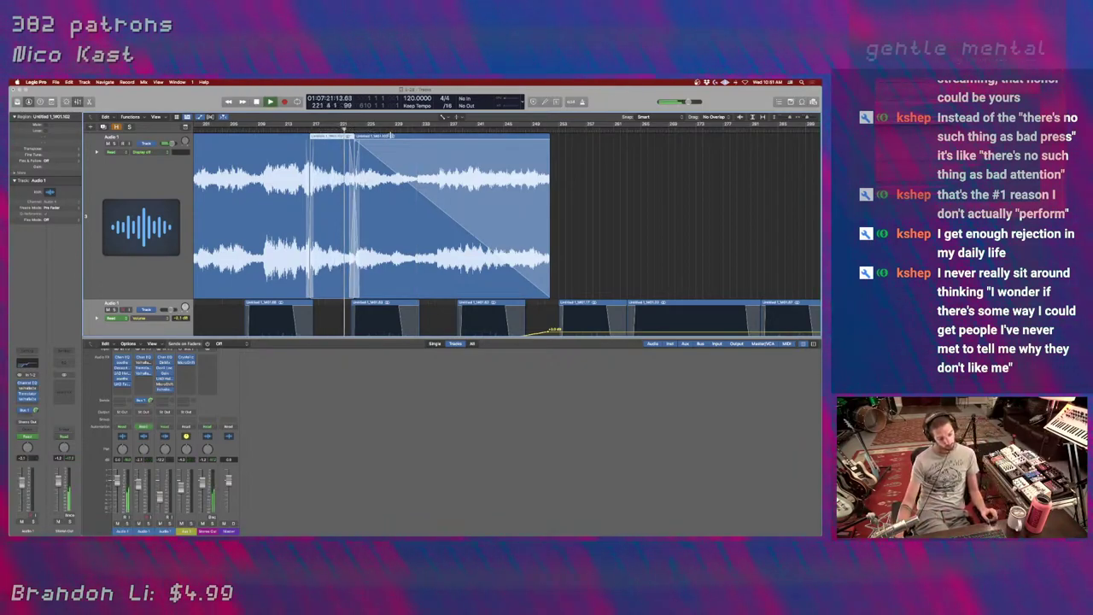
key(ctrl+z)
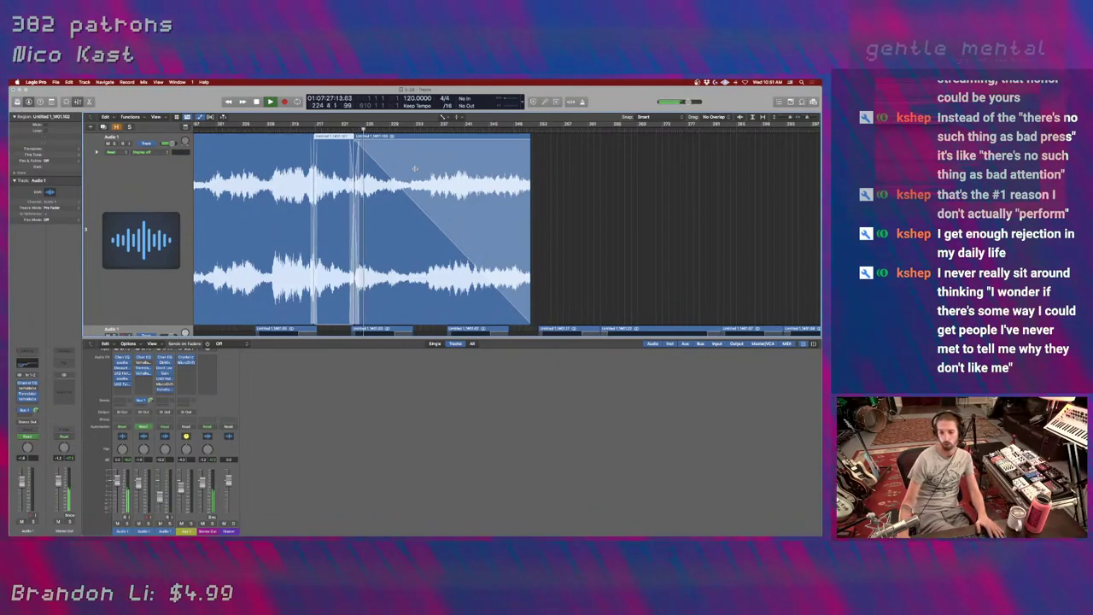
key(space)
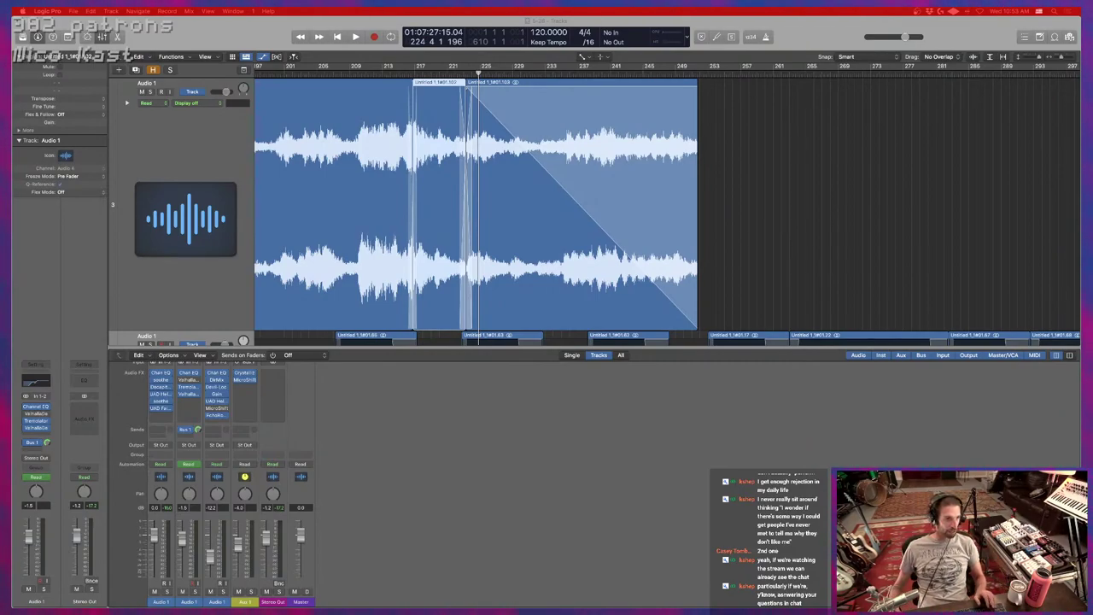
click(773, 130)
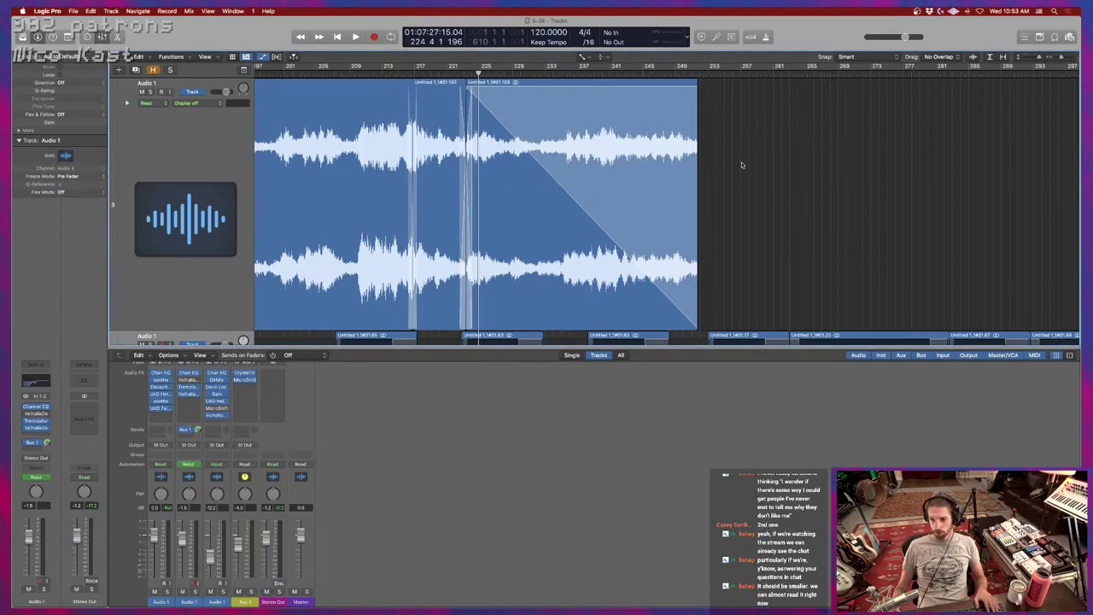
scroll(744, 177, left, 10)
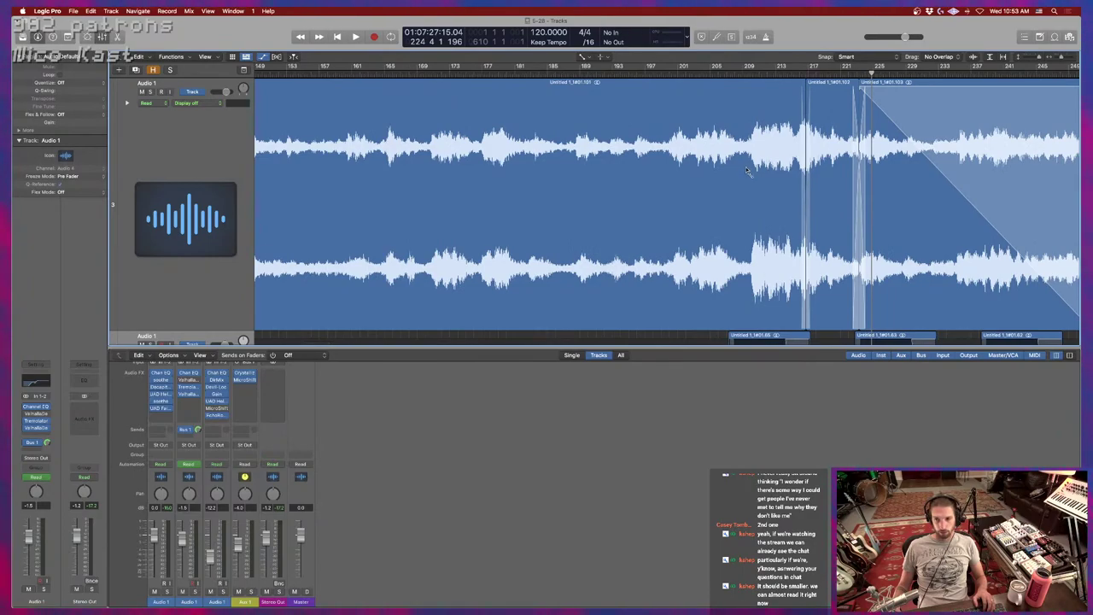
scroll(729, 162, left, 3)
scroll(670, 176, down, 5)
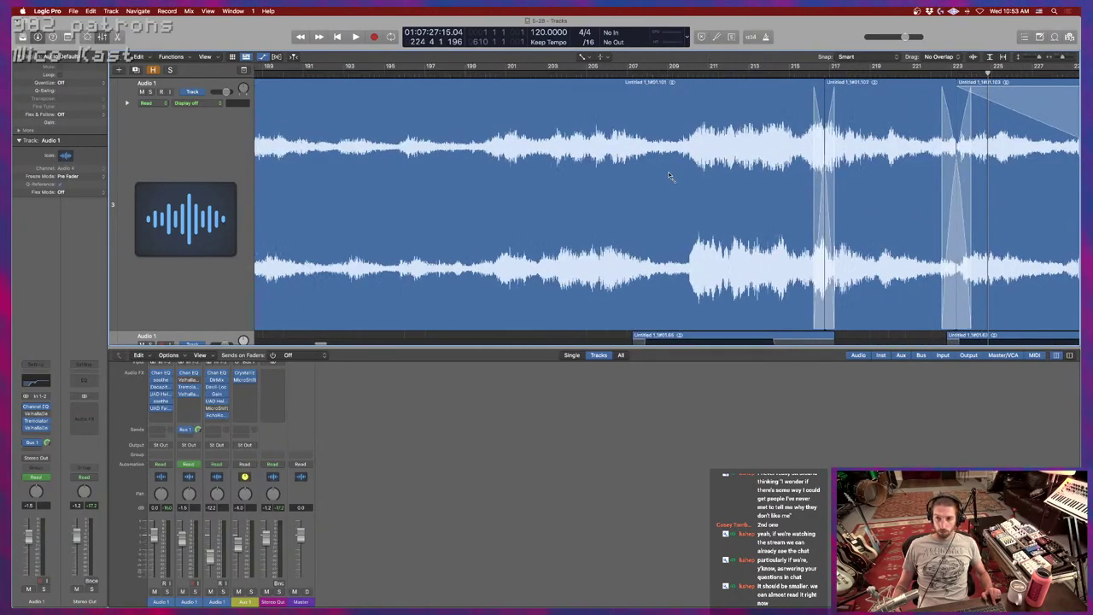
key(a)
scroll(670, 176, up, 3)
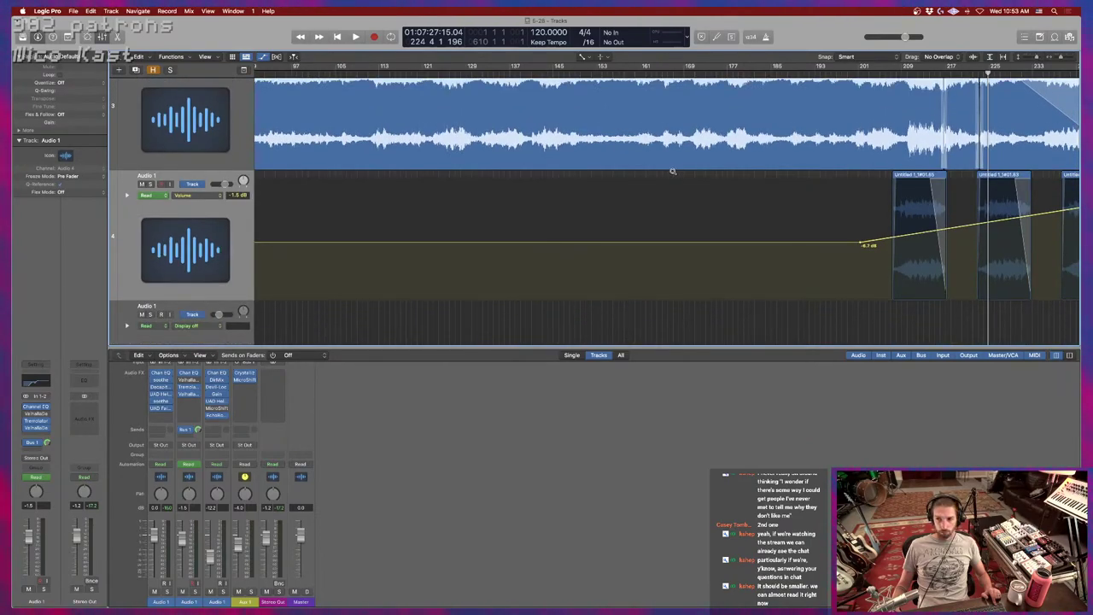
scroll(672, 171, down, 5)
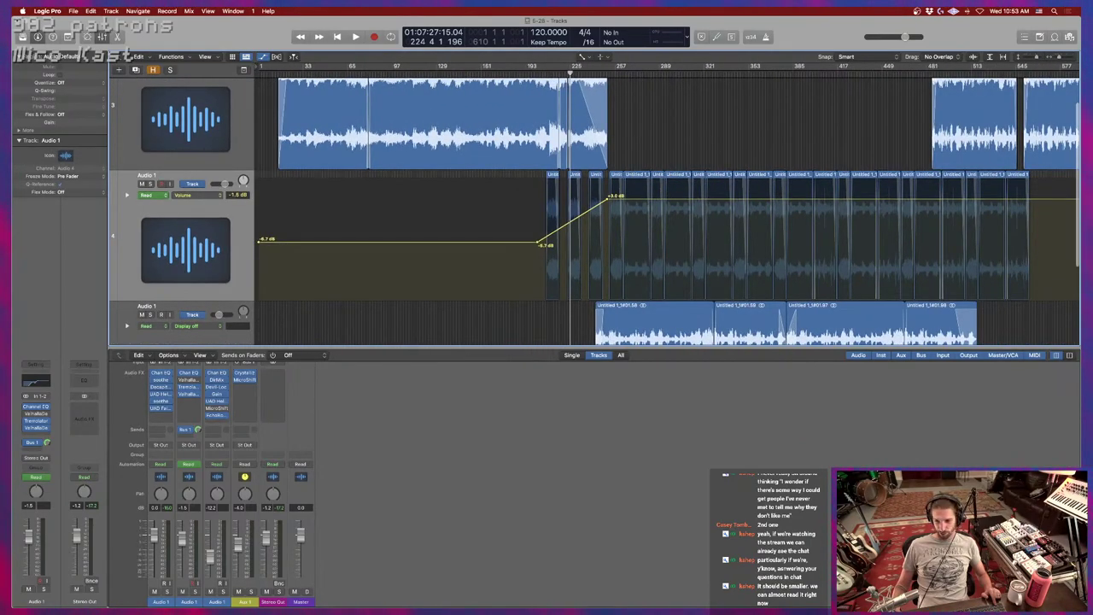
drag(769, 474, 787, 524)
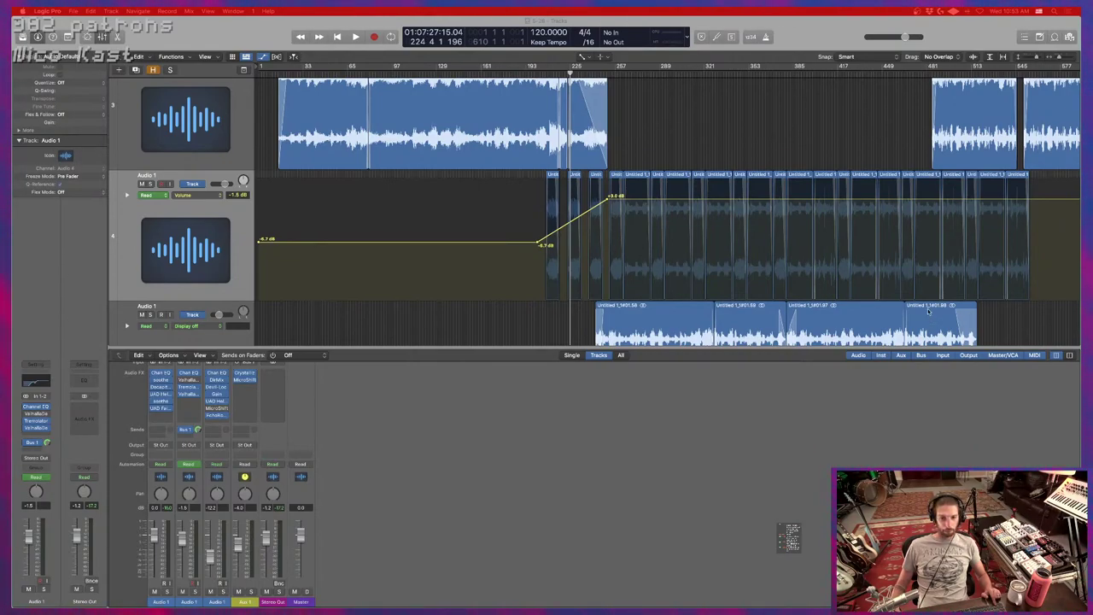
click(672, 154)
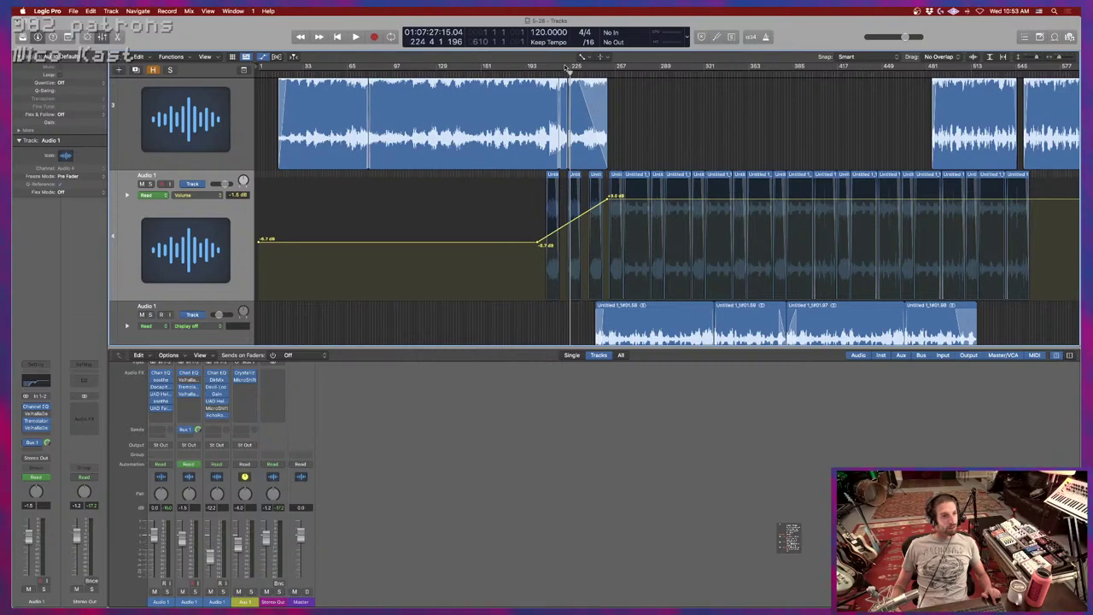
Move the first track's final fading region slightly earlier, in line with the start of the region below, and play across the join.
key(super+Right)
key(super+Right)
key(super+Right)
key(super+Right)
key(super+Right)
key(super+Right)
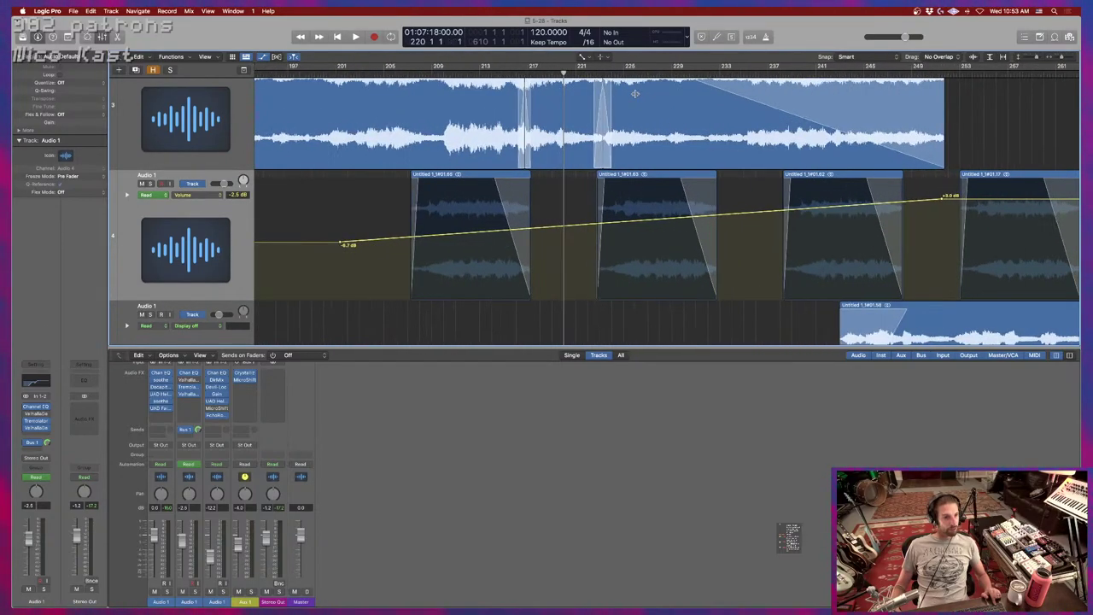
key(super+Right)
key(super+Down)
key(super+Down)
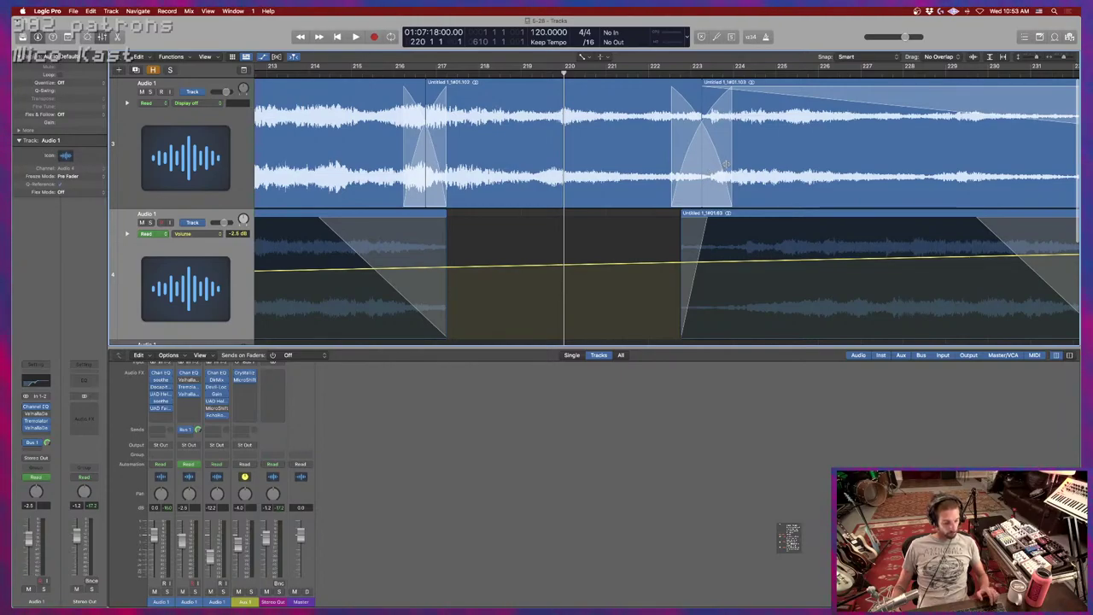
drag(731, 164, 750, 159)
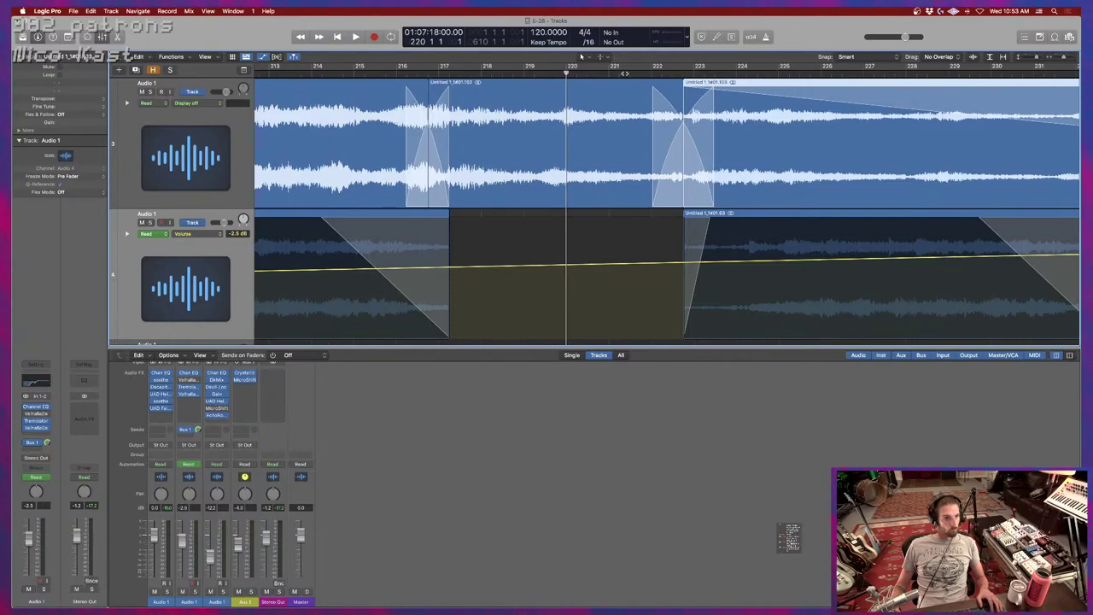
key(space)
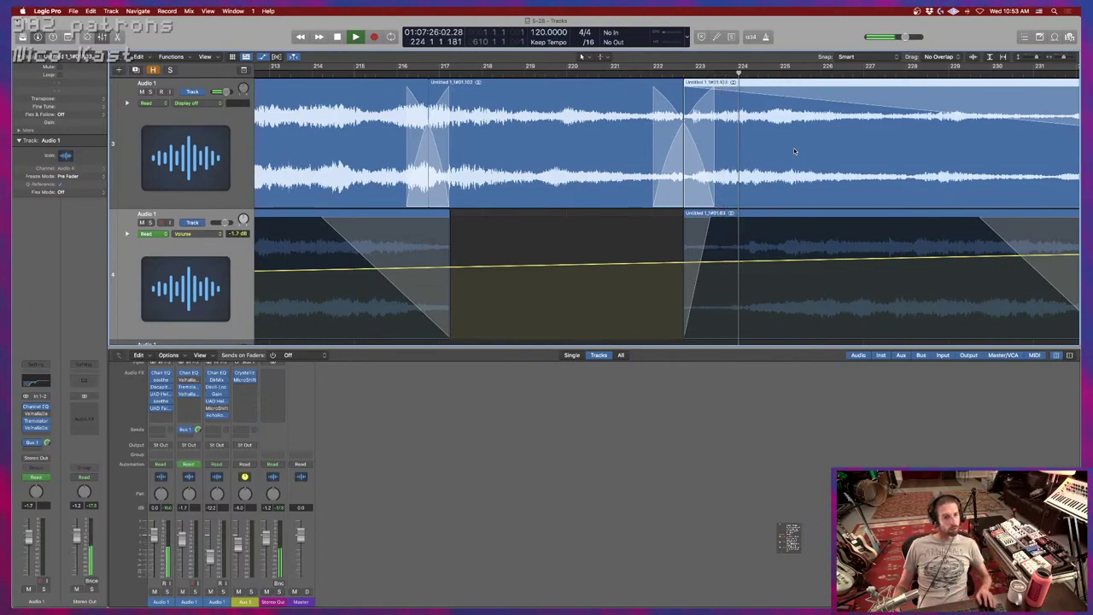
key(space)
With the Fade tool, make the final region's fade-out more gradual at first and bend the crossfade near bar 222 toward its beginning.
key(t)
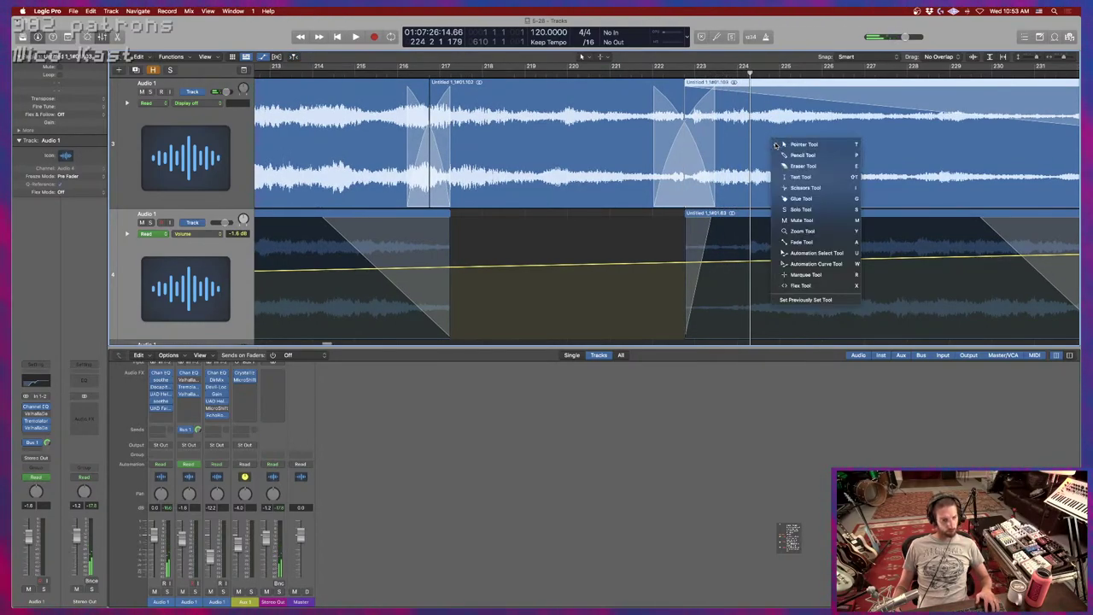
key(a)
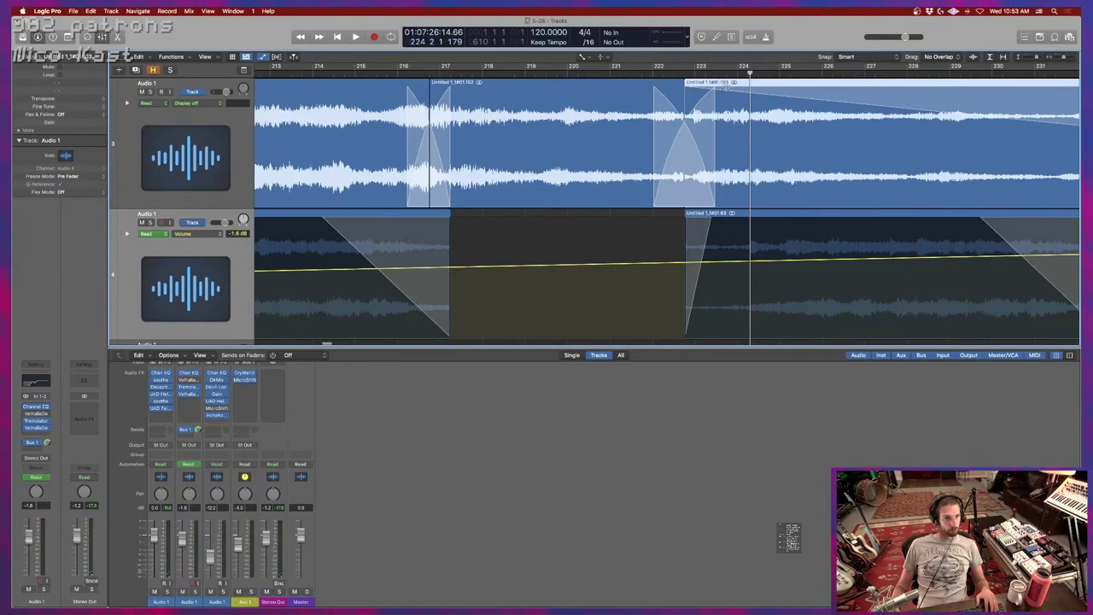
drag(749, 89, 817, 127)
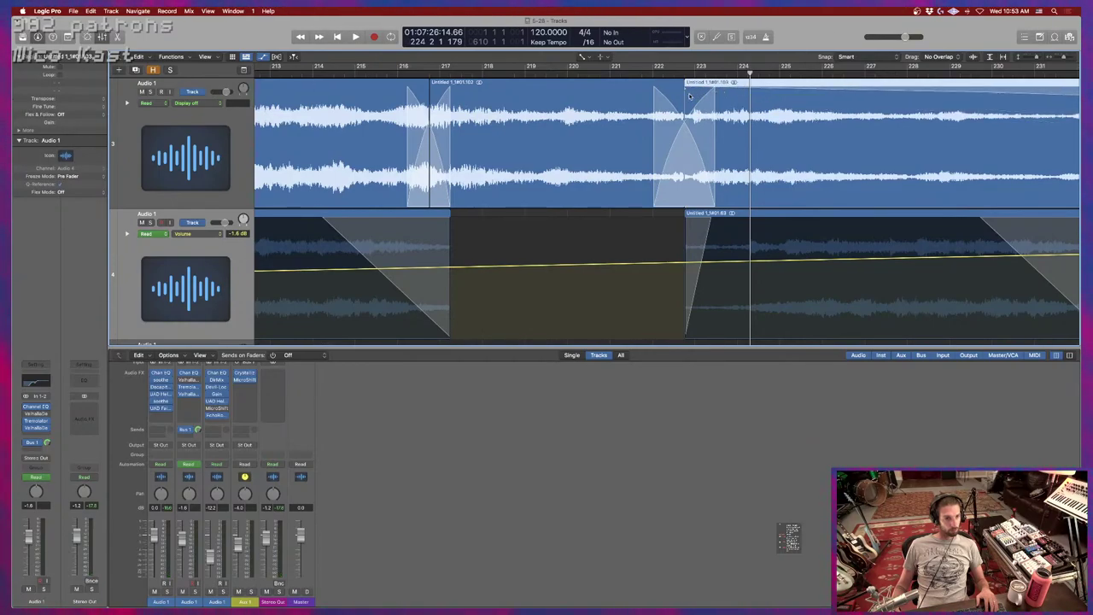
drag(686, 91, 578, 106)
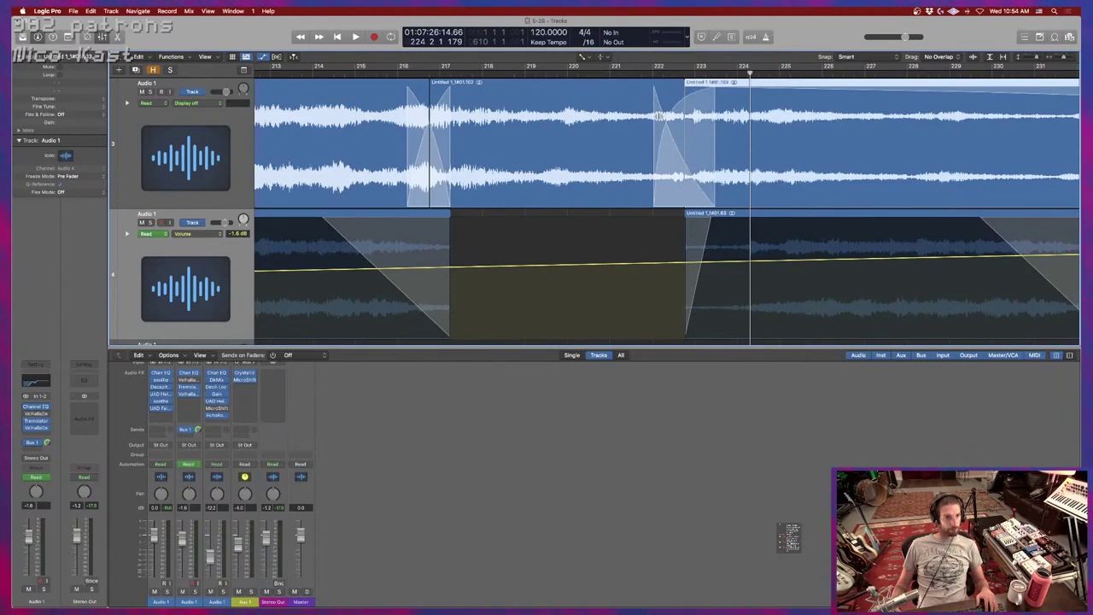
drag(658, 116, 743, 92)
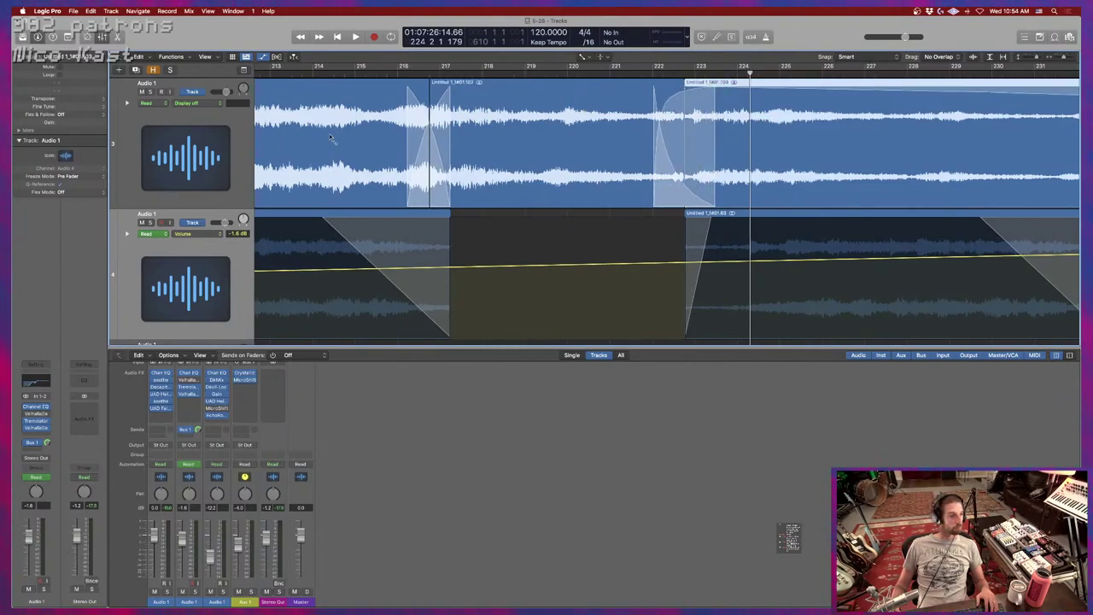
Set the final region's fade-out to 0 and reset the bent crossfade near bar 222 to its symmetrical shape.
click(20, 131)
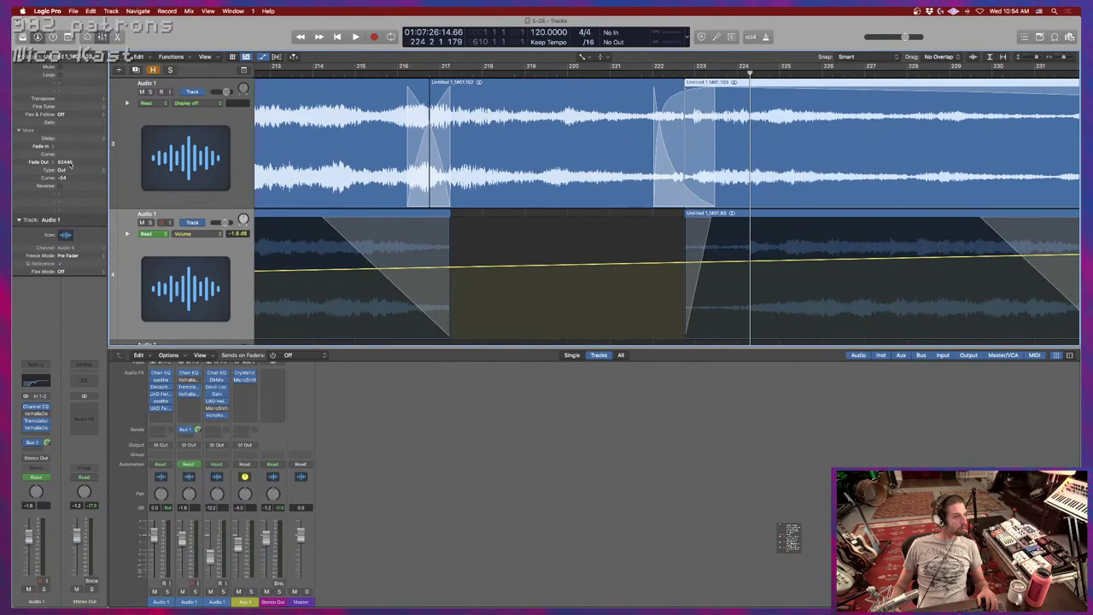
text(0)
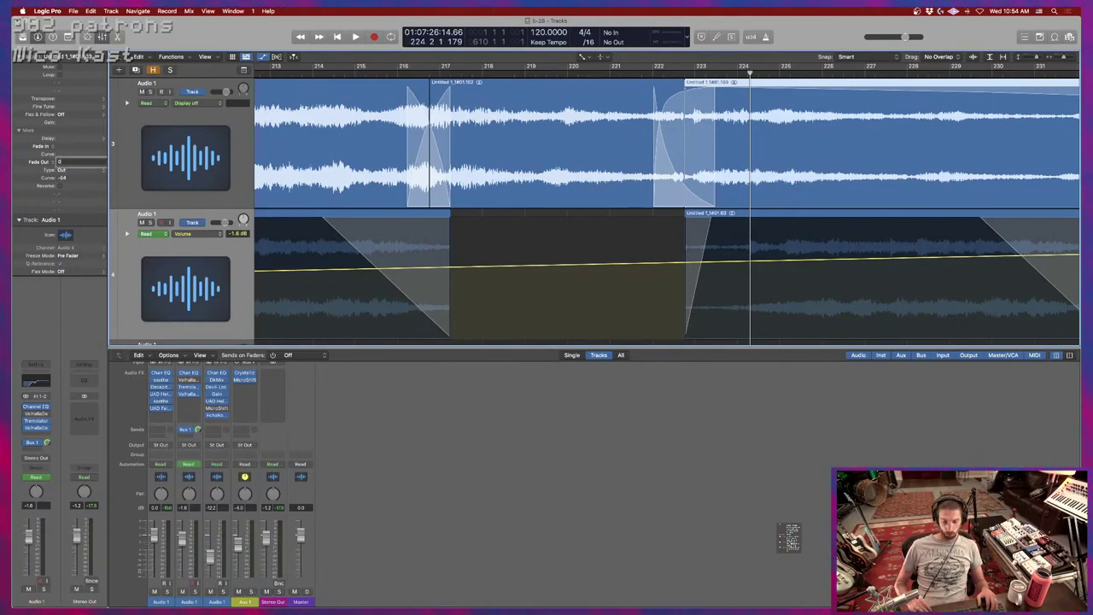
key(Return)
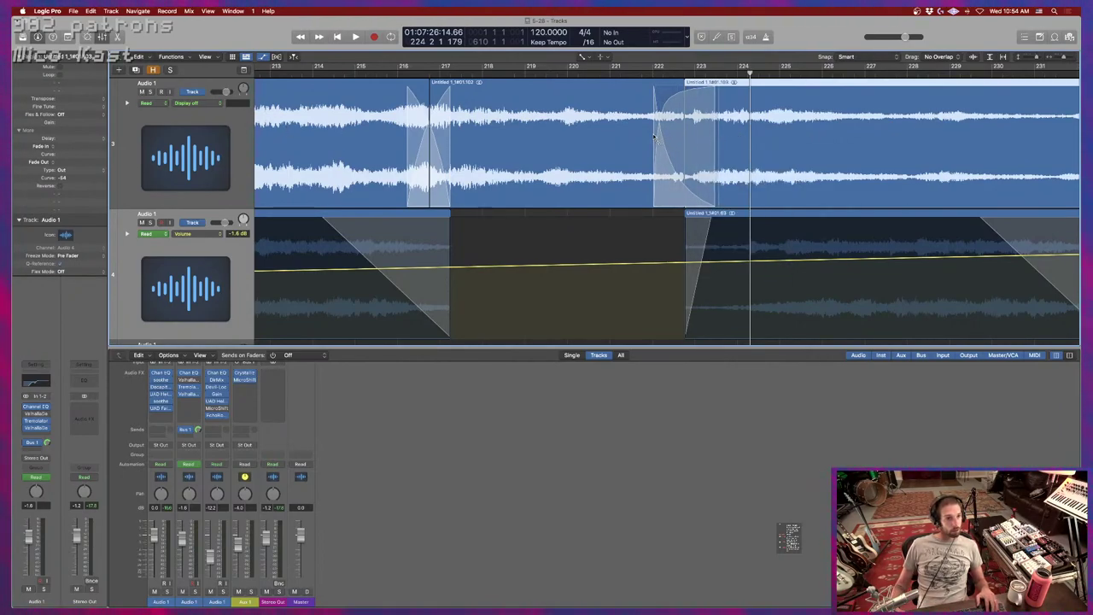
click(655, 136)
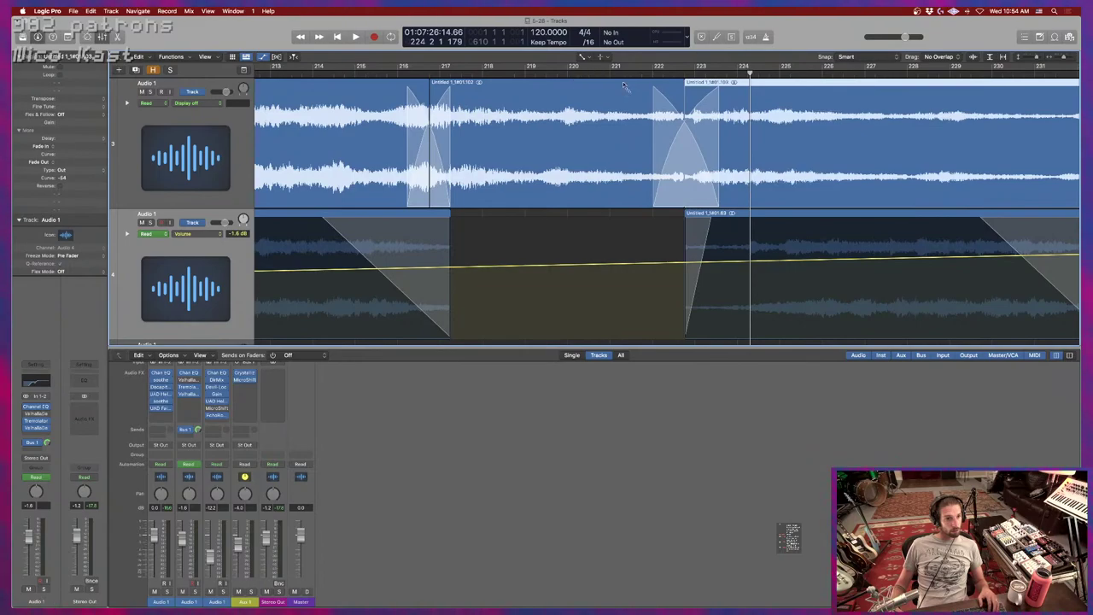
Play from just before the reset crossfade near bar 222 to check how the join sounds.
click(626, 74)
key(space)
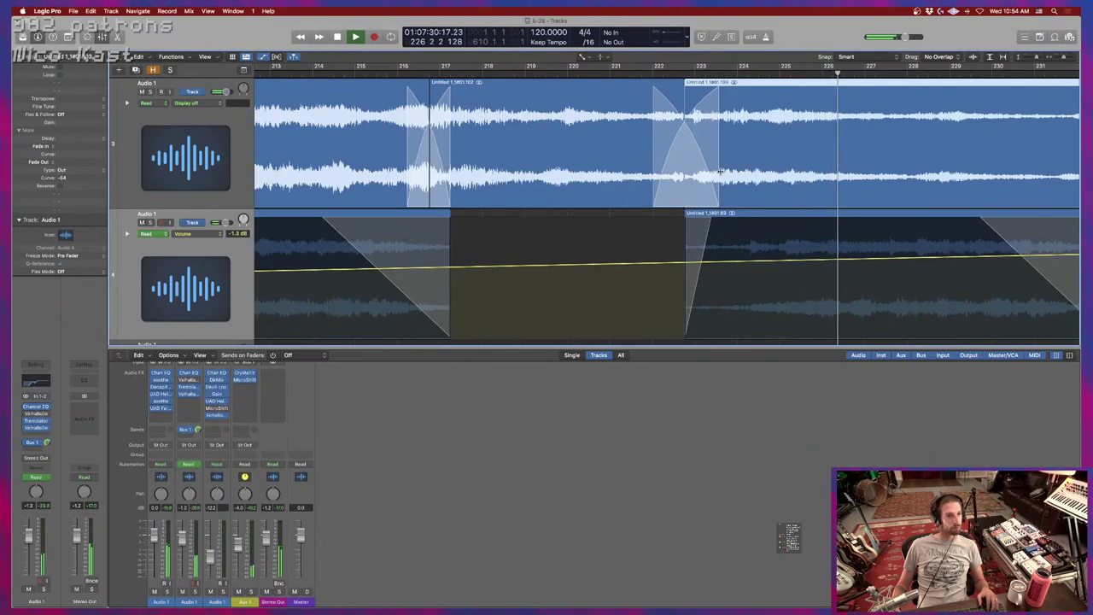
key(f)
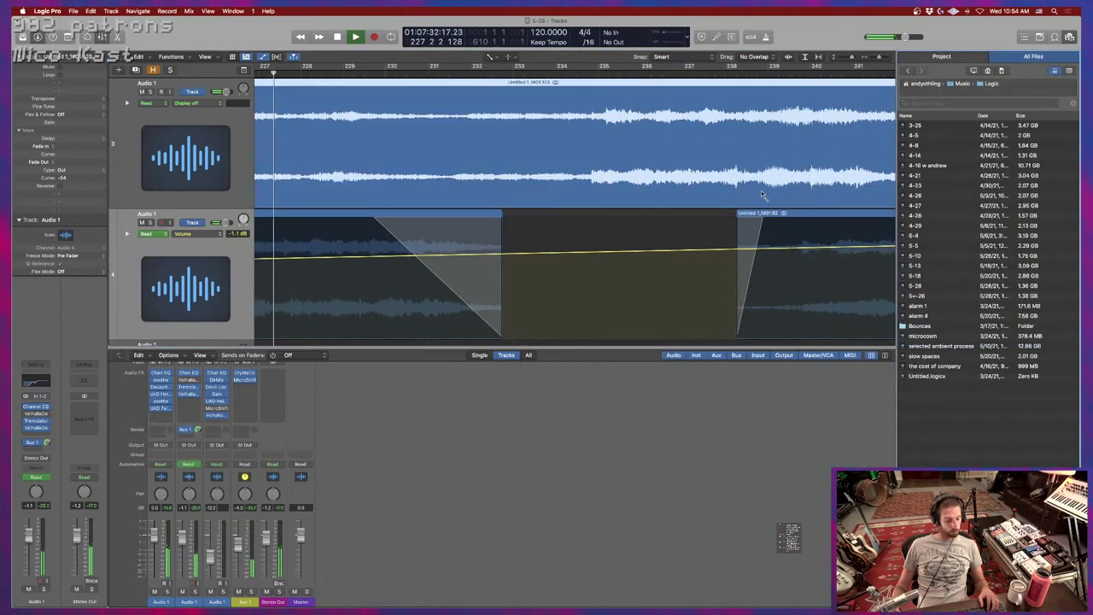
key(f)
scroll(693, 185, left, 10)
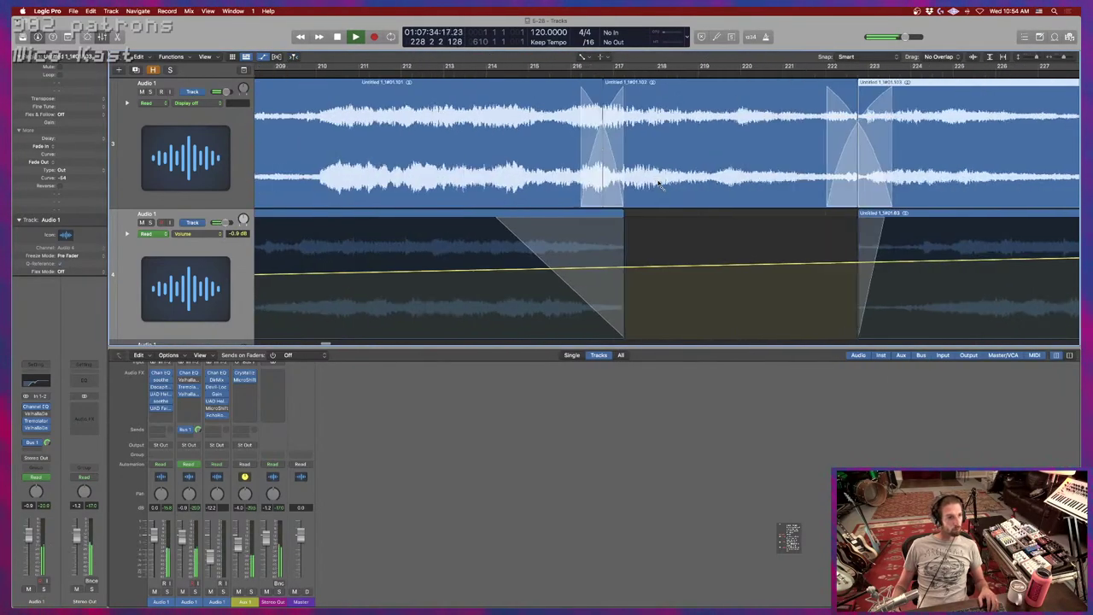
key(space)
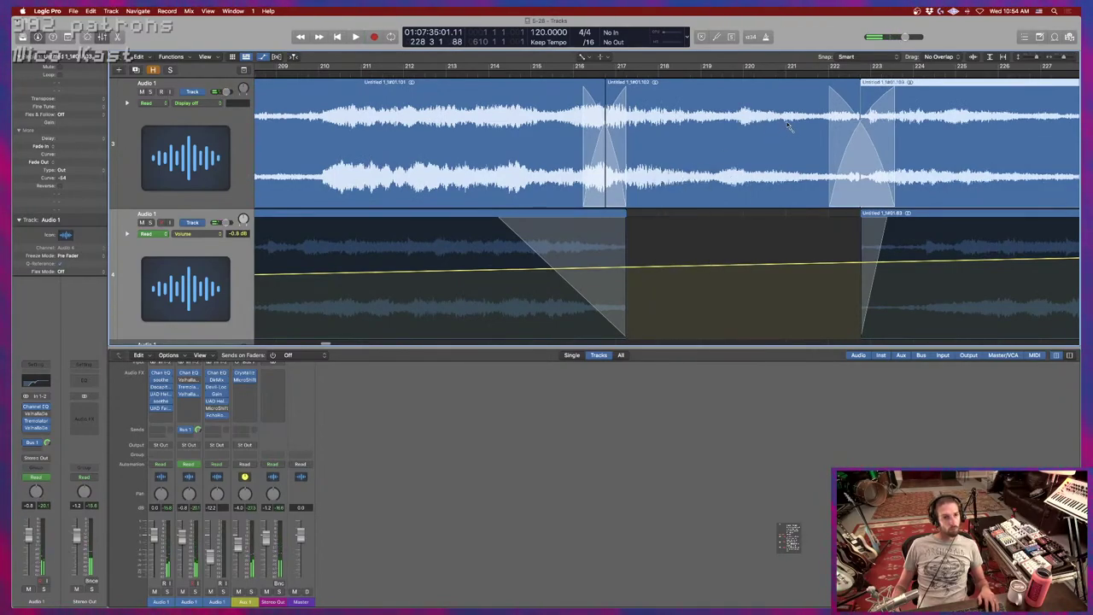
Widen the first track's crossfade near bar 222 on both sides to span about bars 221 to 224, and play across it.
scroll(825, 161, down, 1)
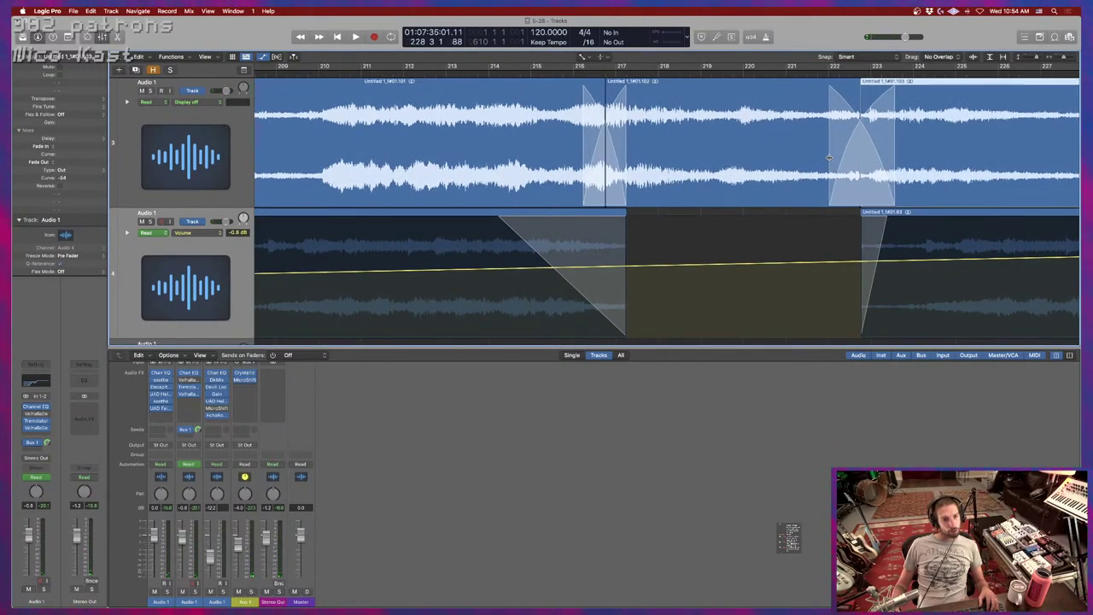
drag(829, 157, 806, 157)
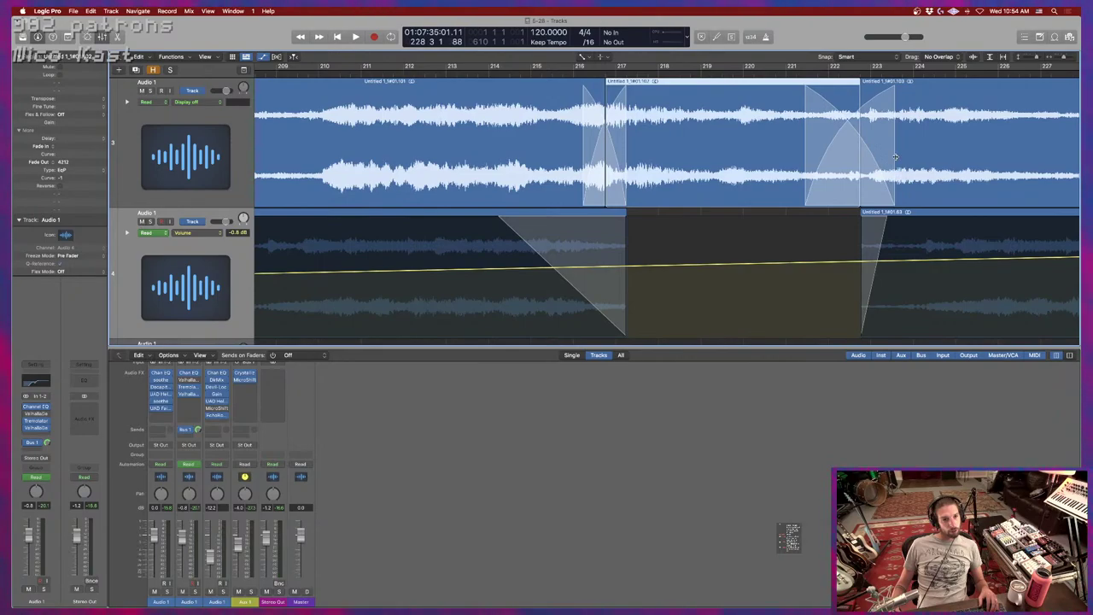
drag(894, 157, 922, 155)
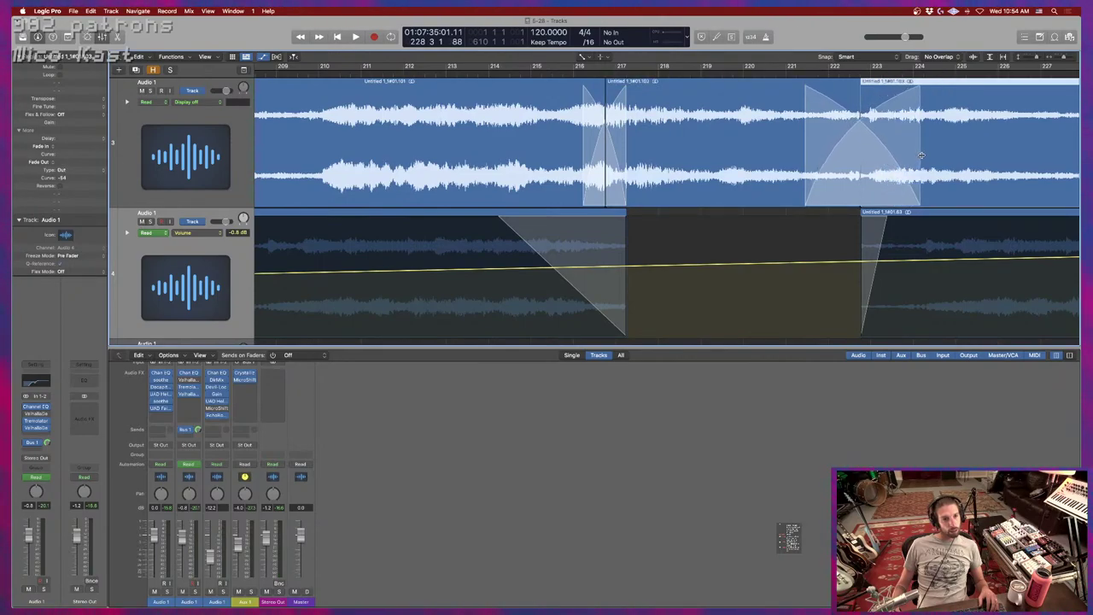
click(794, 68)
key(space)
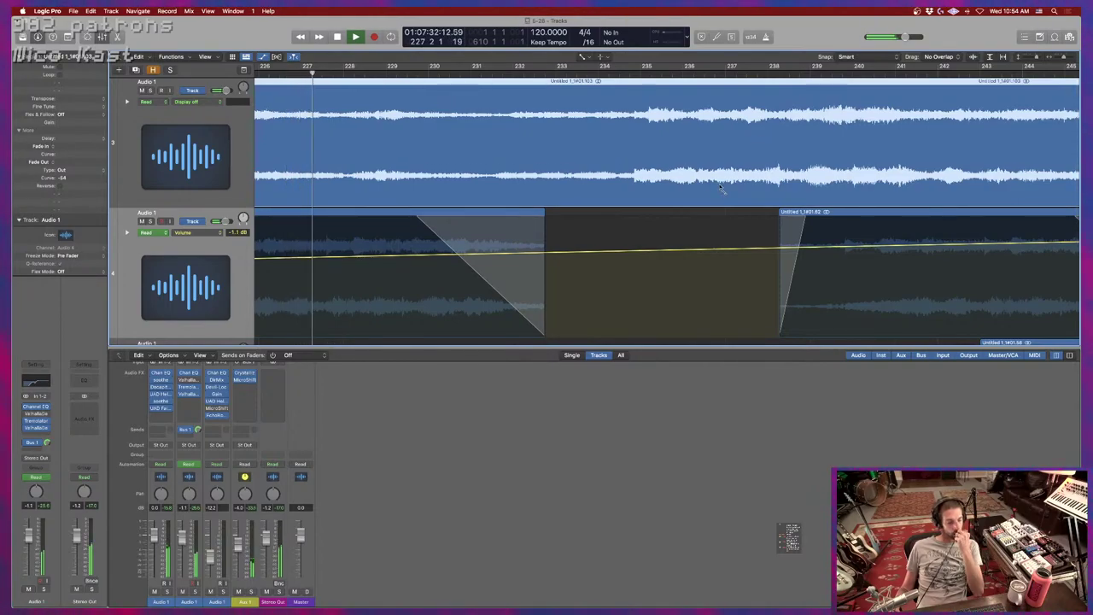
Give the first track's region ending near bar 251 a curved fade-out starting at about bar 234, with a curve of -41.
key(super+Left)
key(super+Up)
key(super+Left)
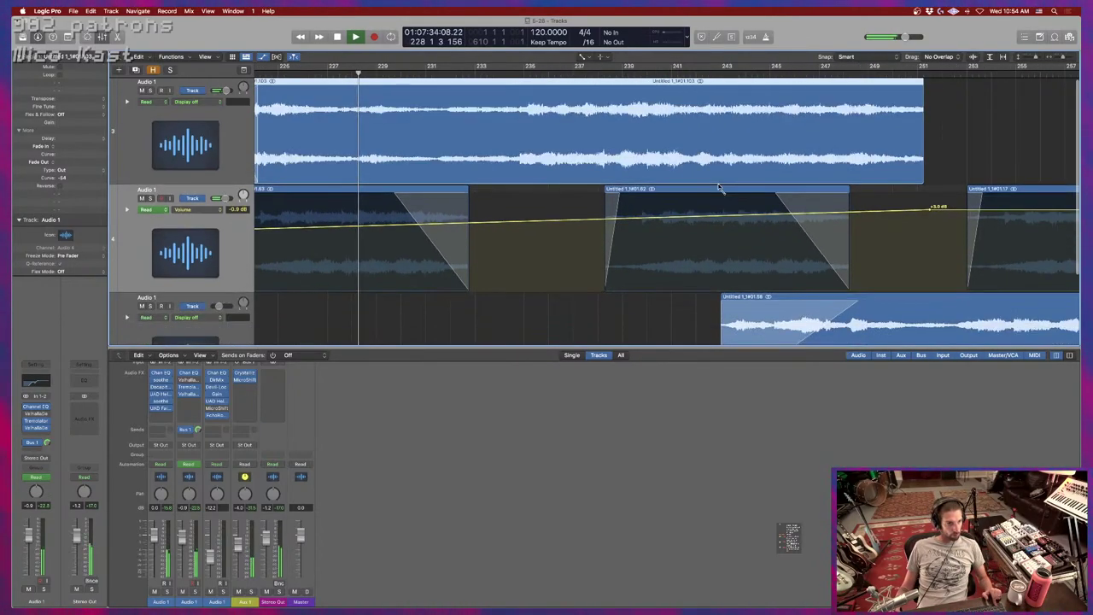
key(super+Left)
key(super+Left)
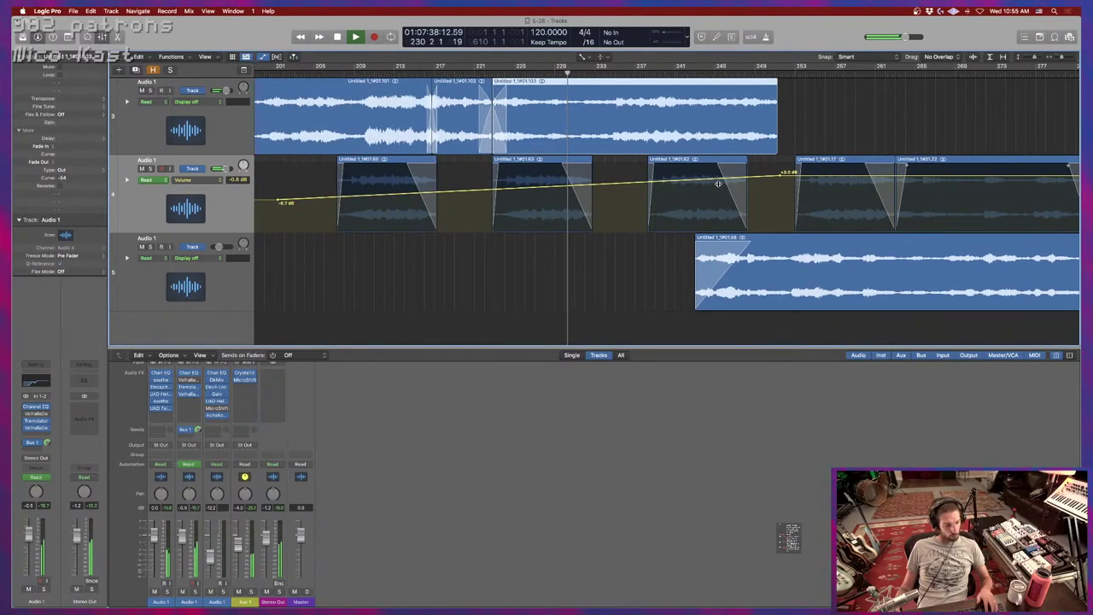
click(801, 103)
click(713, 117)
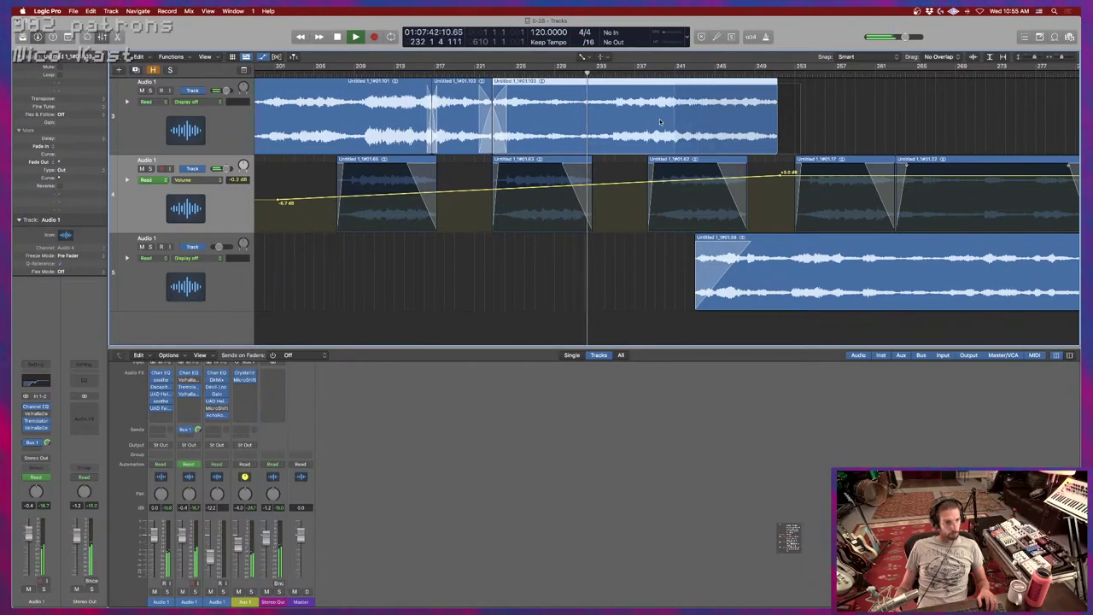
drag(617, 120, 731, 106)
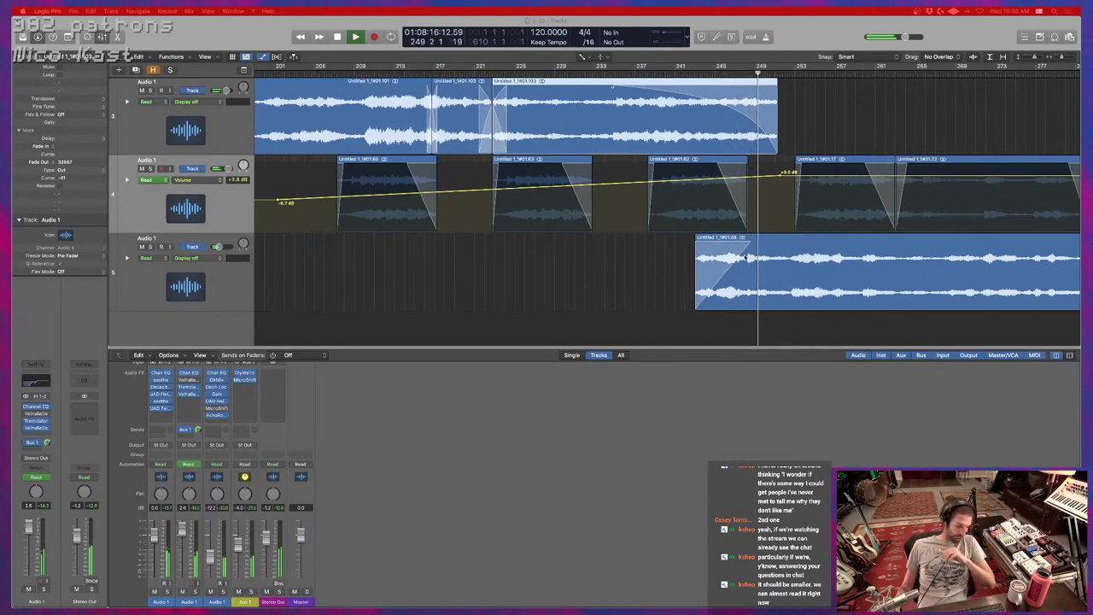
Lower the feedback in the second track's ValhallaDelay to about 82% during playback.
scroll(845, 247, down, 5)
scroll(797, 231, down, 5)
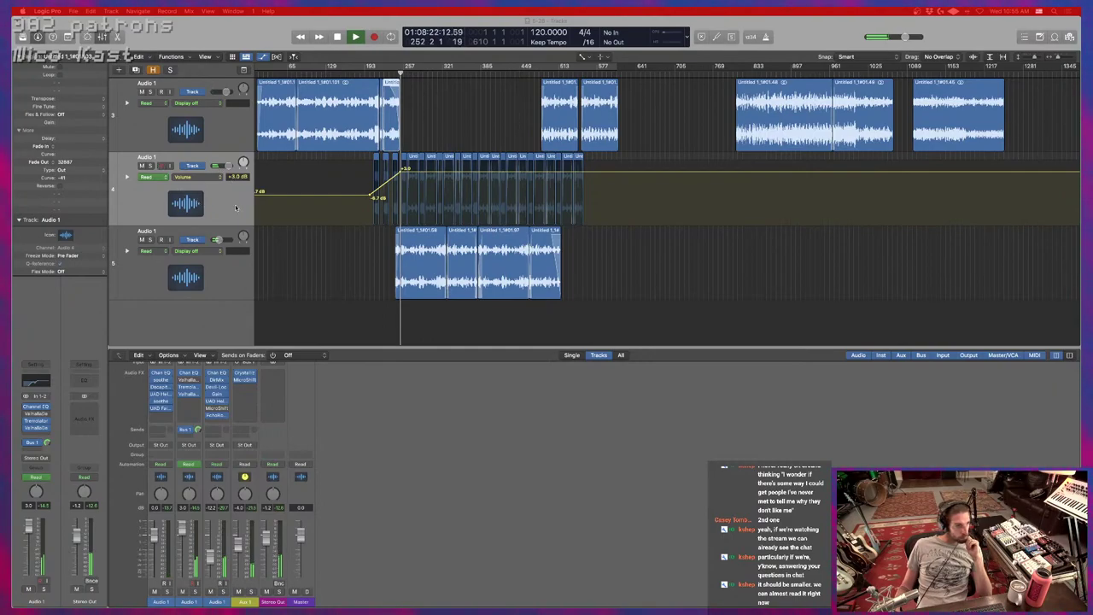
click(36, 429)
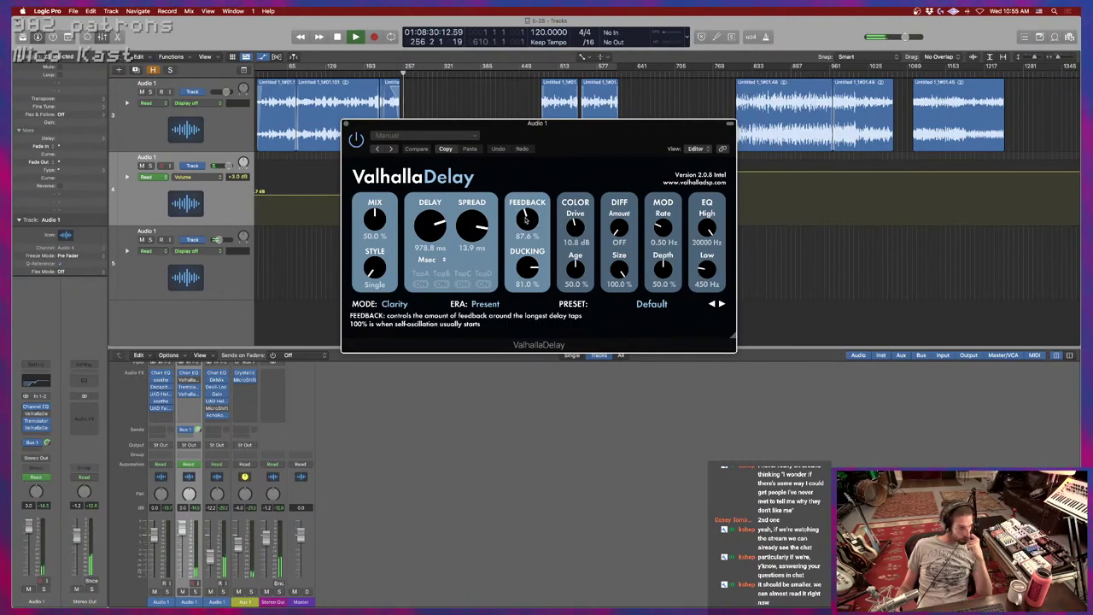
scroll(524, 220, down, 4)
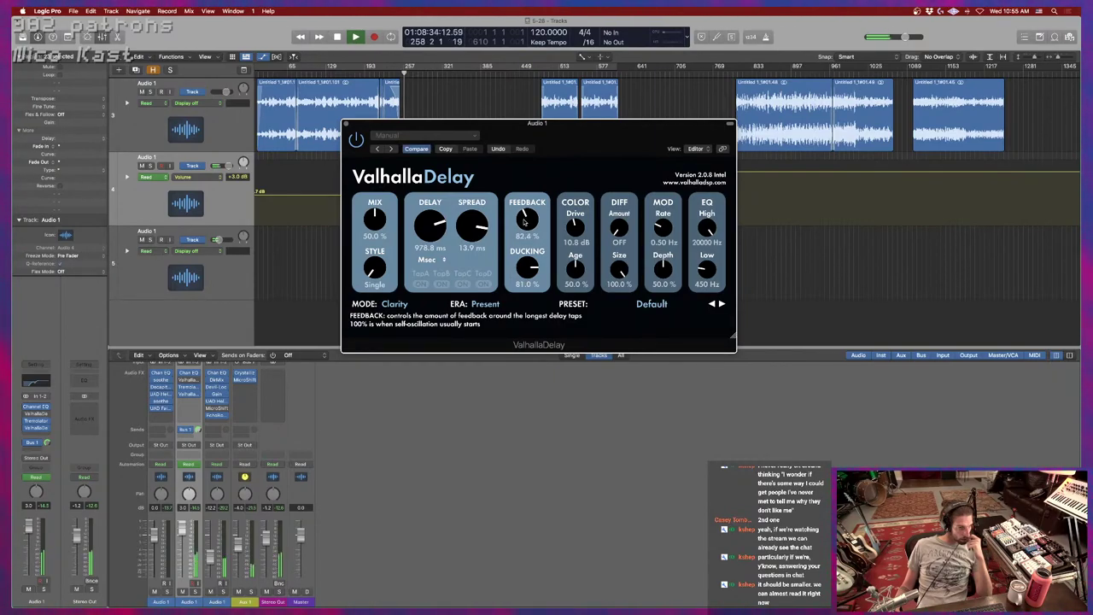
scroll(524, 221, down, 1)
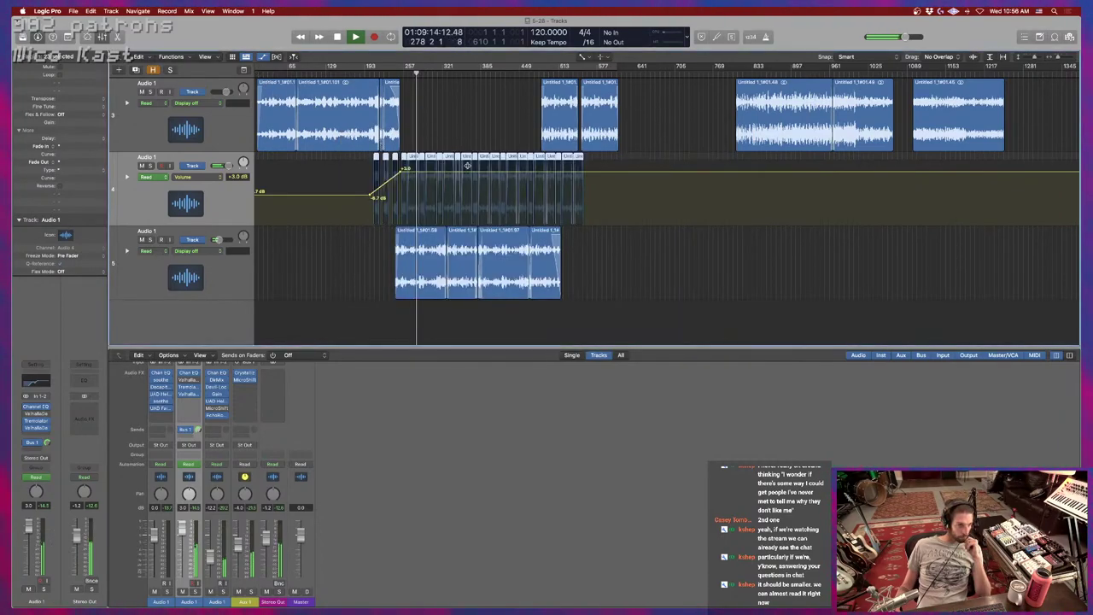
click(347, 125)
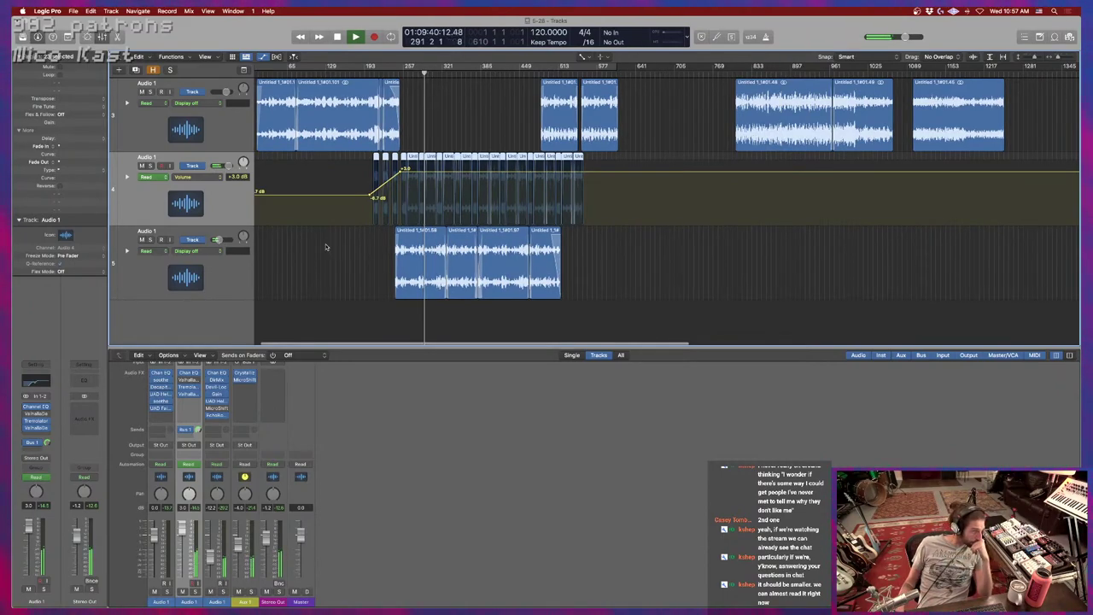
Check playback around bar 480, then ramp the second track's volume automation down from 3.0 dB near bar 395 to a low level near bar 500.
key(Down)
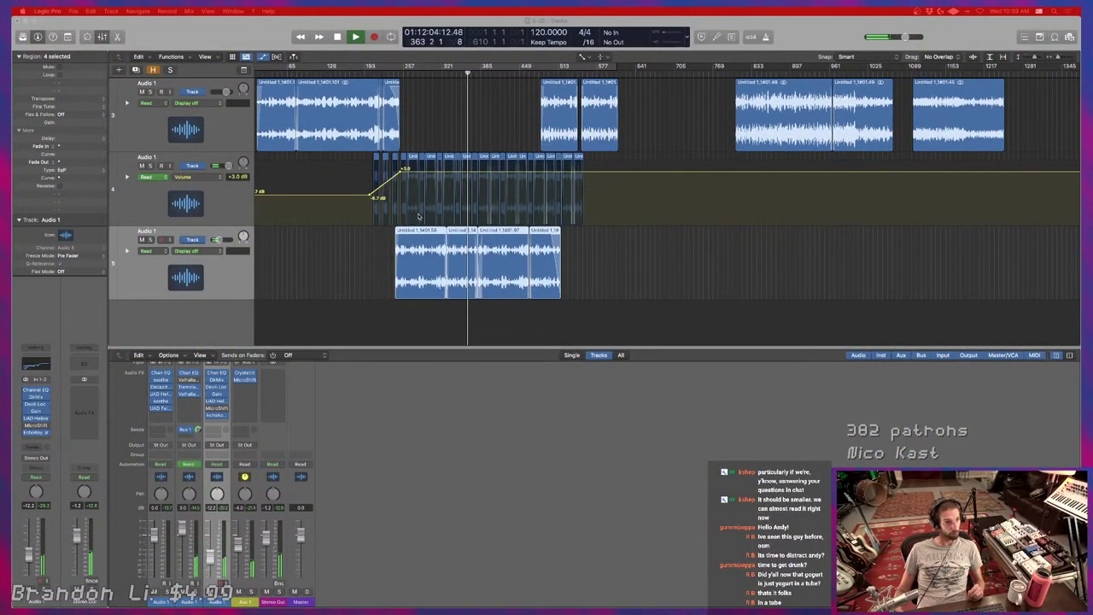
click(538, 68)
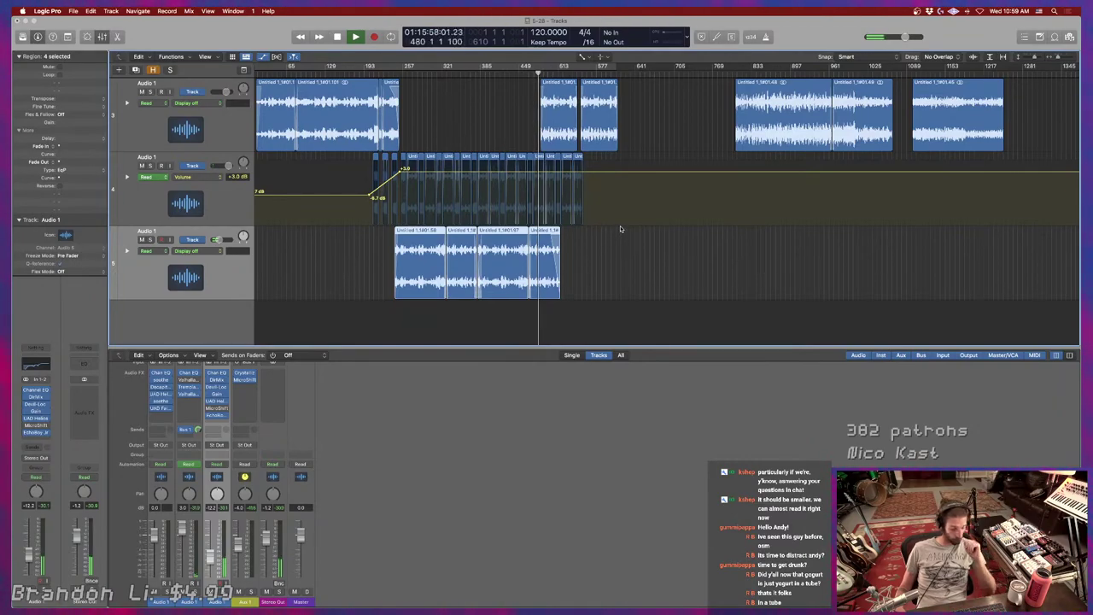
key(space)
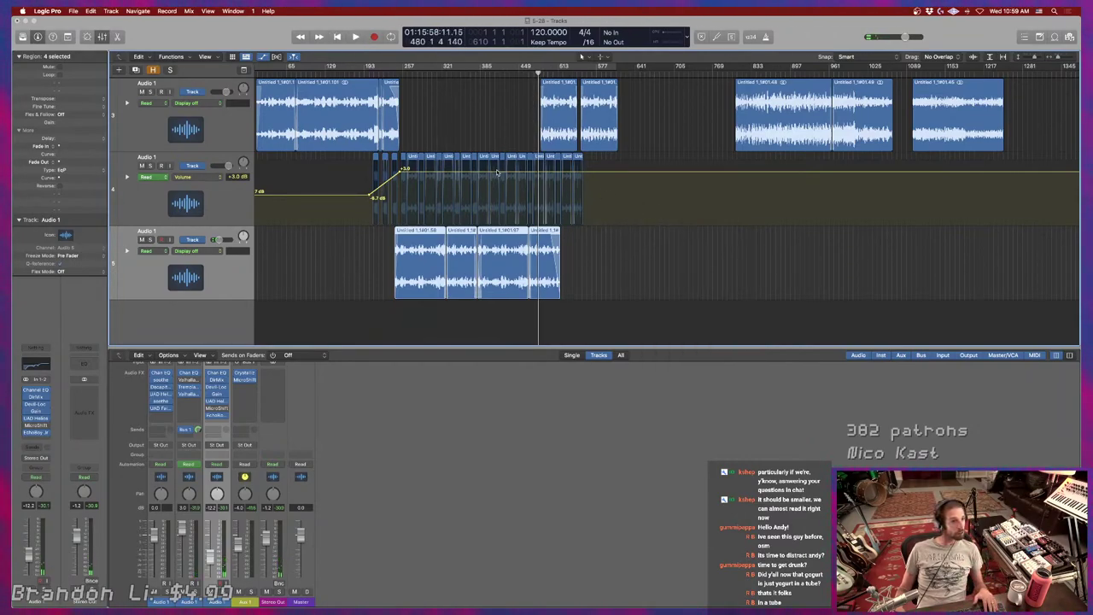
click(485, 175)
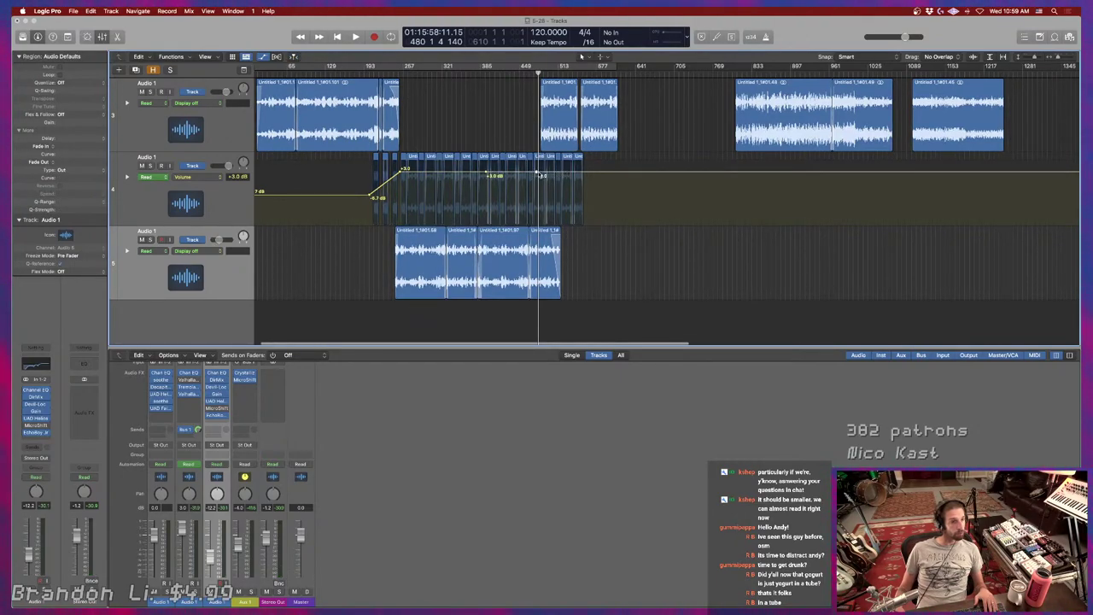
drag(536, 174, 549, 209)
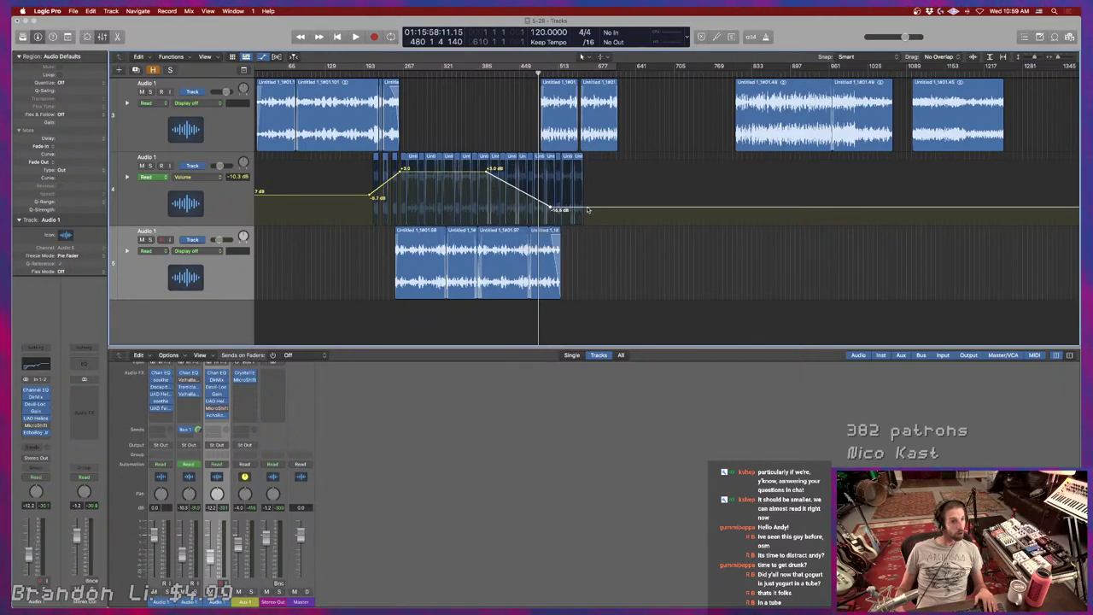
Set the playhead to bar 372 and display the volume automation on the third track.
click(517, 75)
click(482, 74)
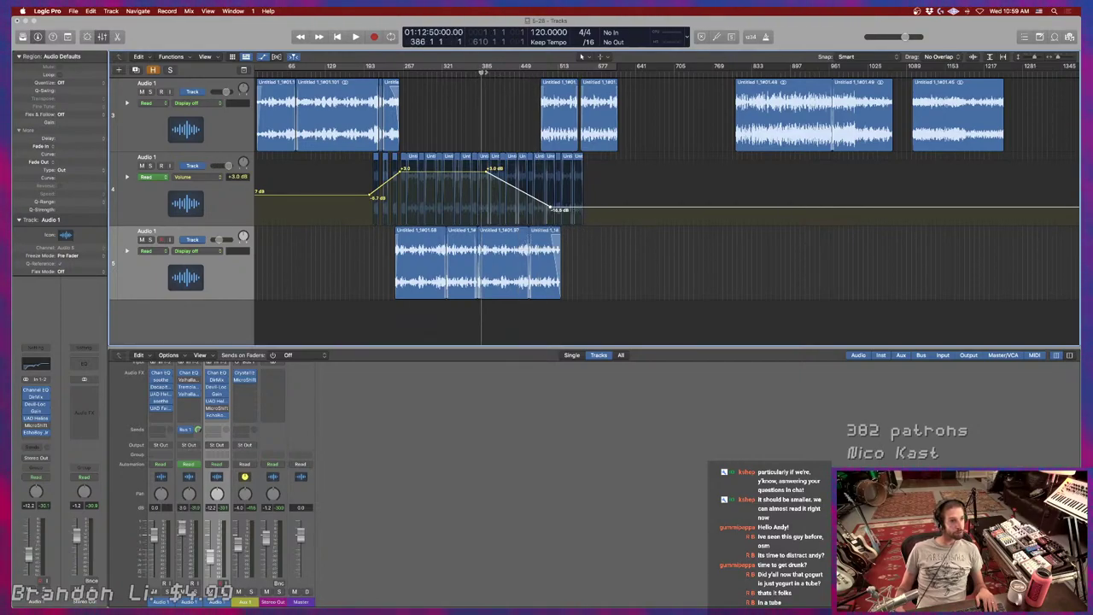
click(474, 74)
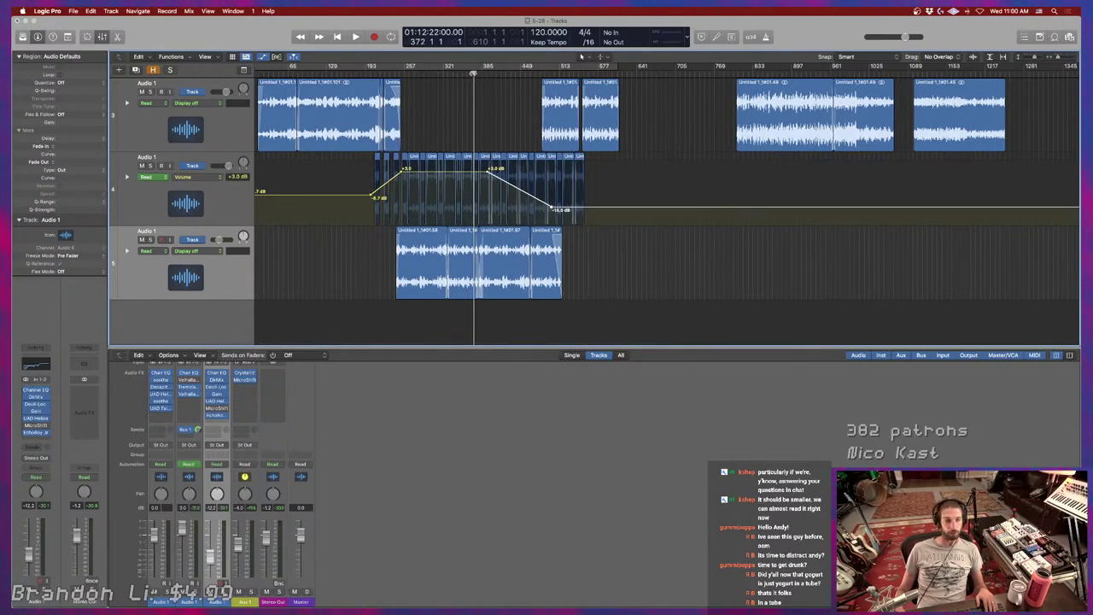
click(223, 271)
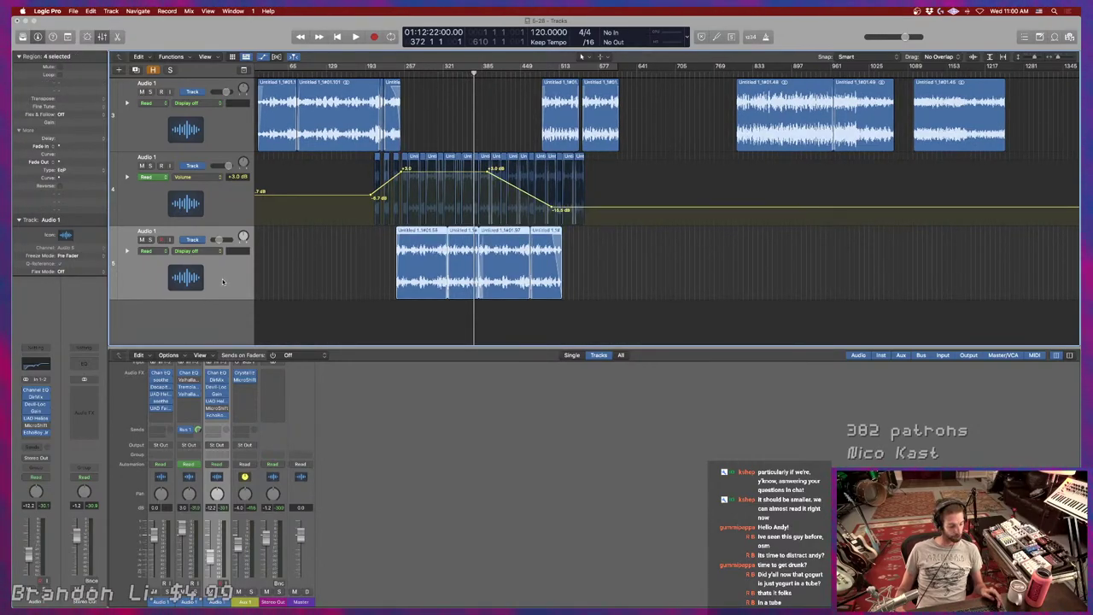
key(a)
key(a)
click(207, 252)
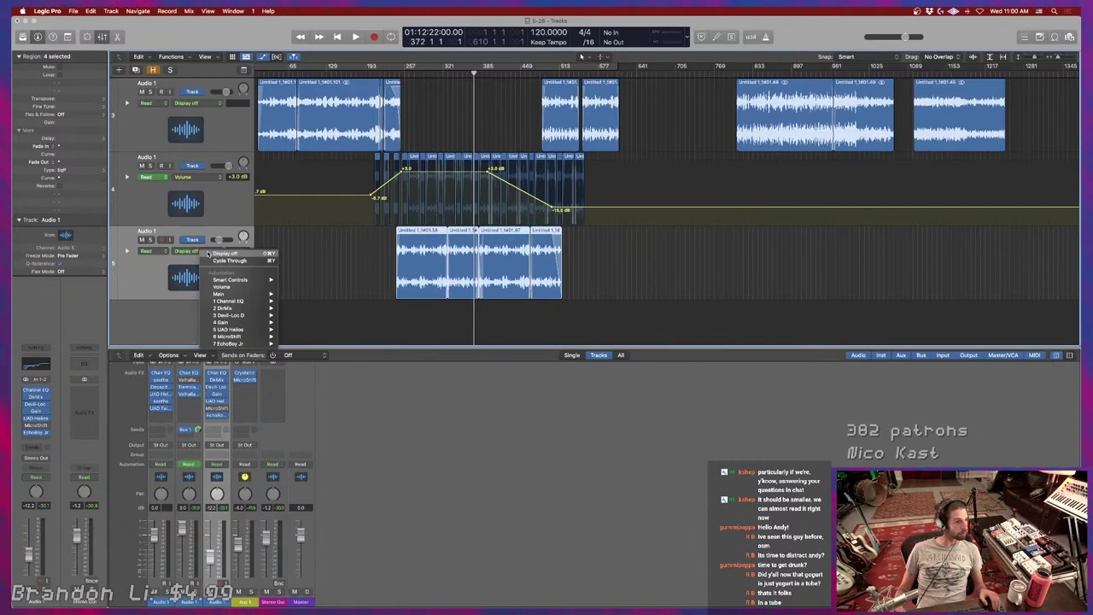
click(243, 287)
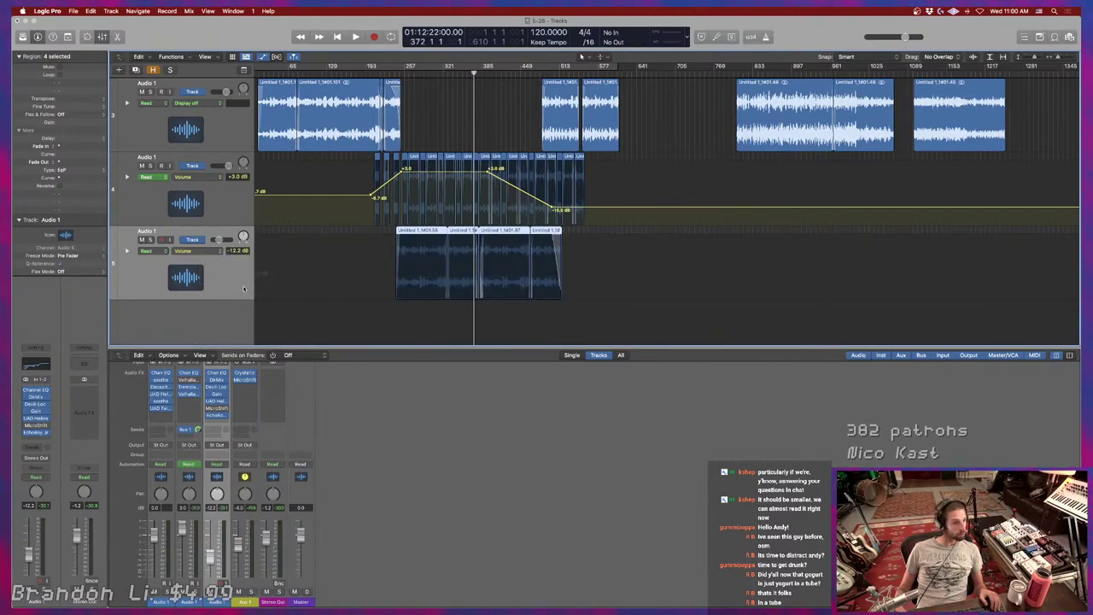
Add -12.2 dB volume automation points to the third track near bars 380 and 495, and set the playhead to bar 371.
click(479, 279)
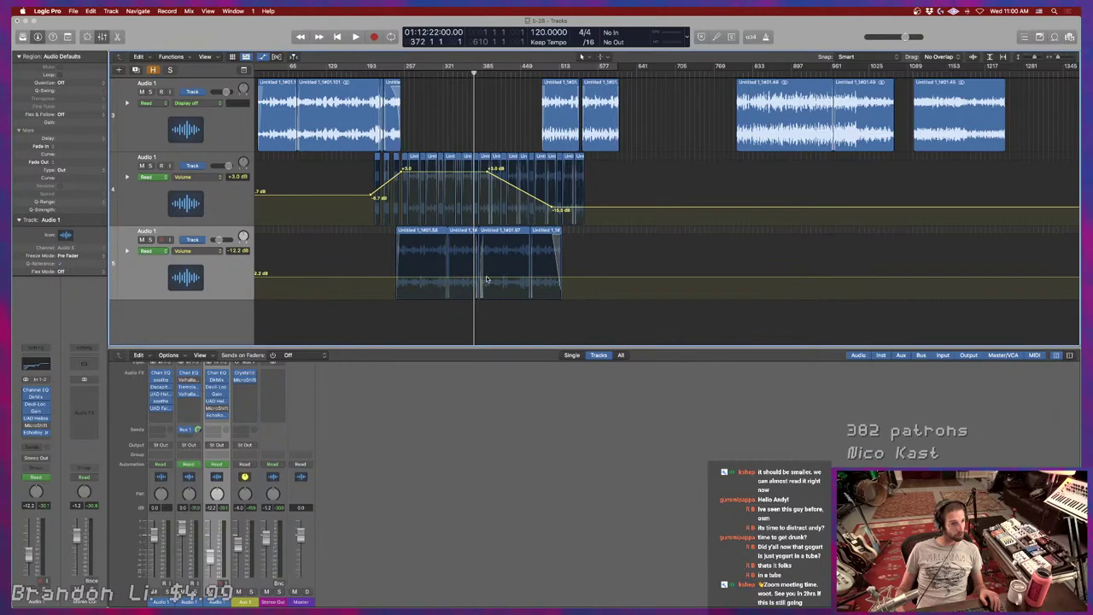
click(549, 278)
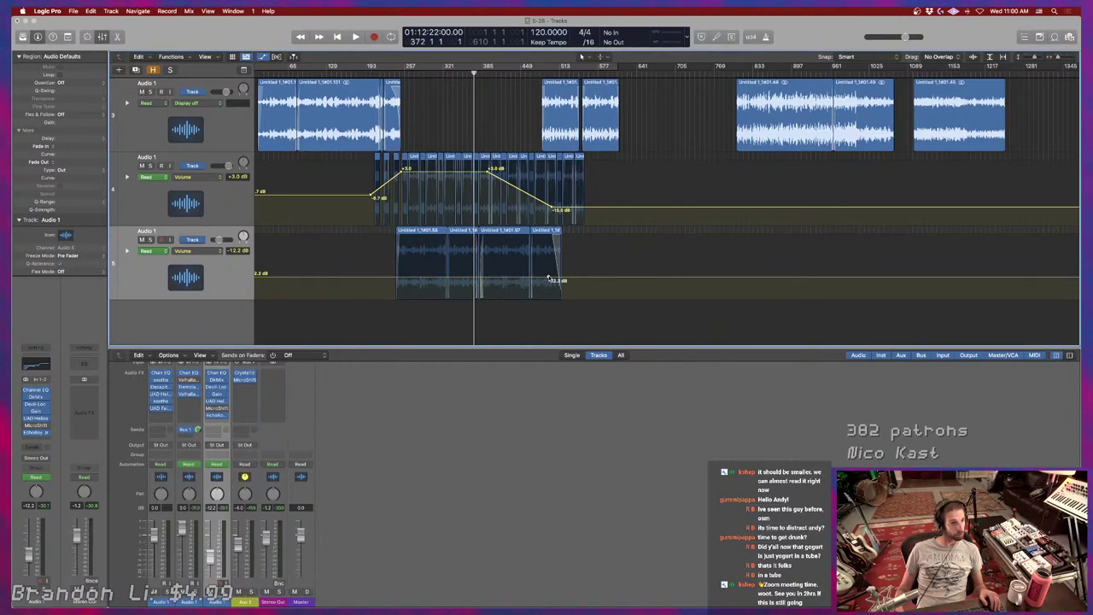
click(479, 279)
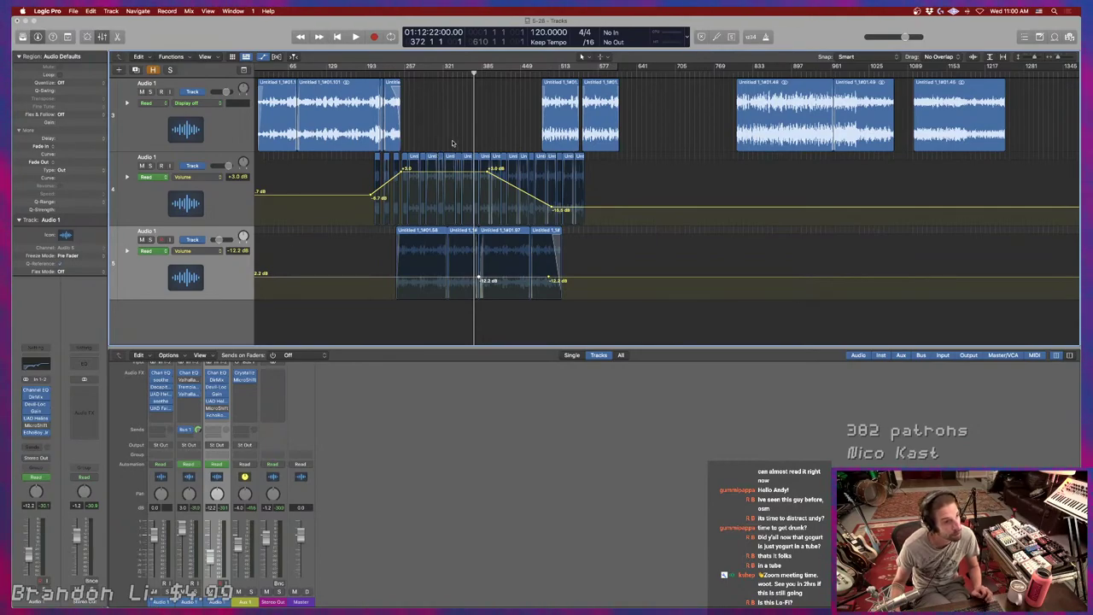
click(475, 74)
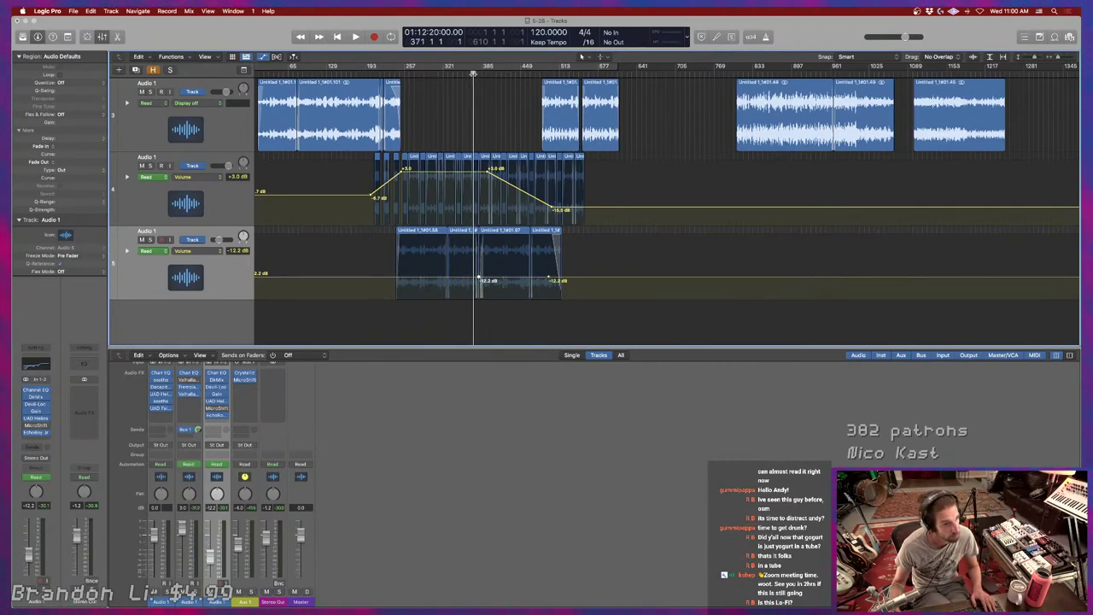
During playback from bar 371, raise the third track's volume point near bar 495 to -8.1 dB and lift the second track's point near bar 500.
key(space)
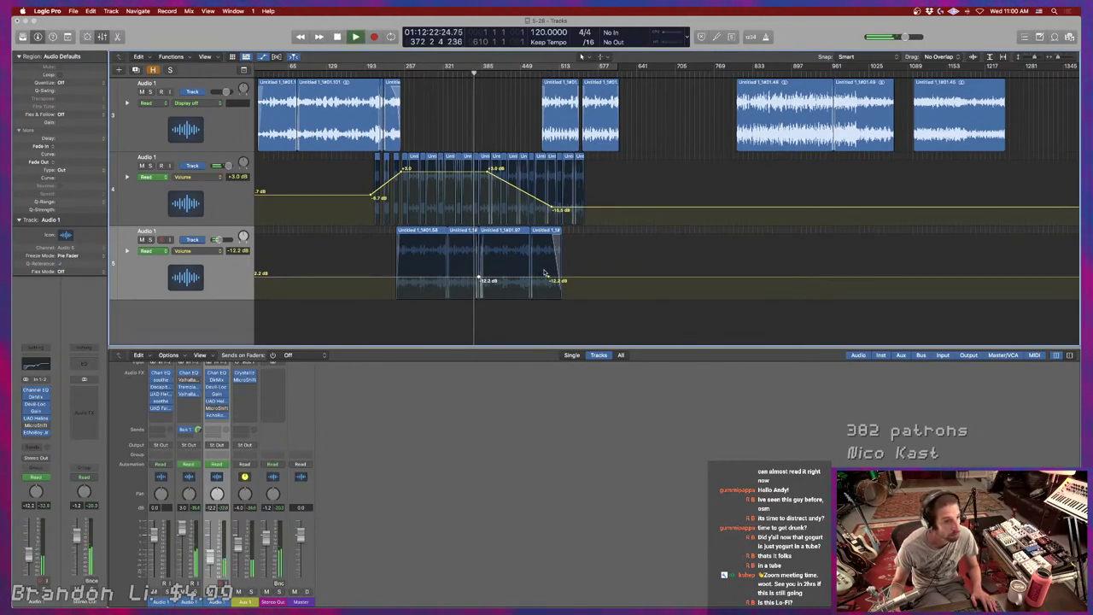
drag(549, 280, 551, 272)
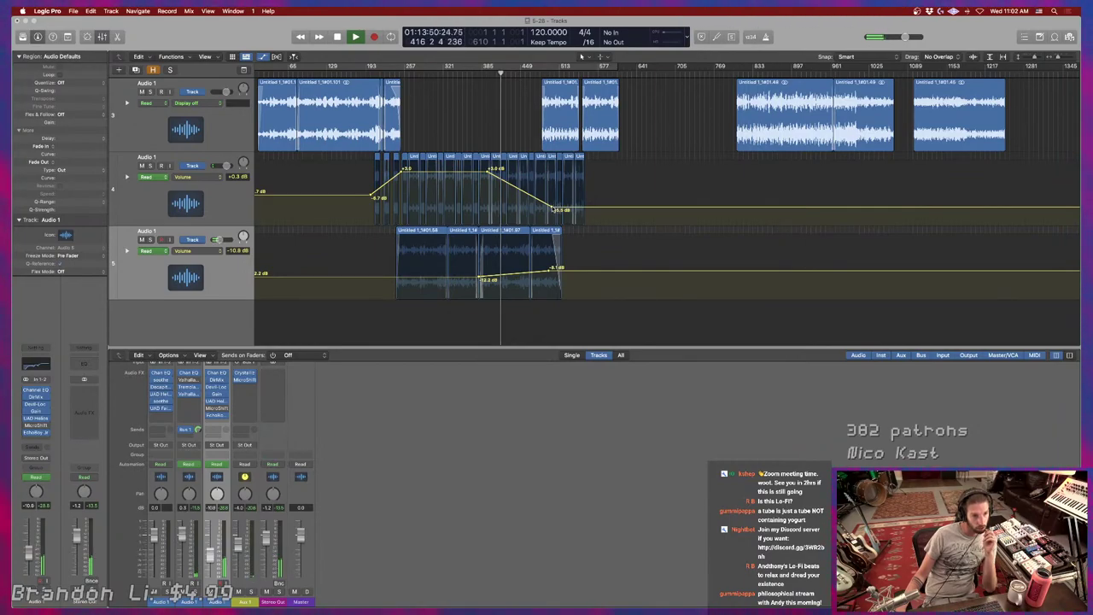
drag(555, 209, 555, 201)
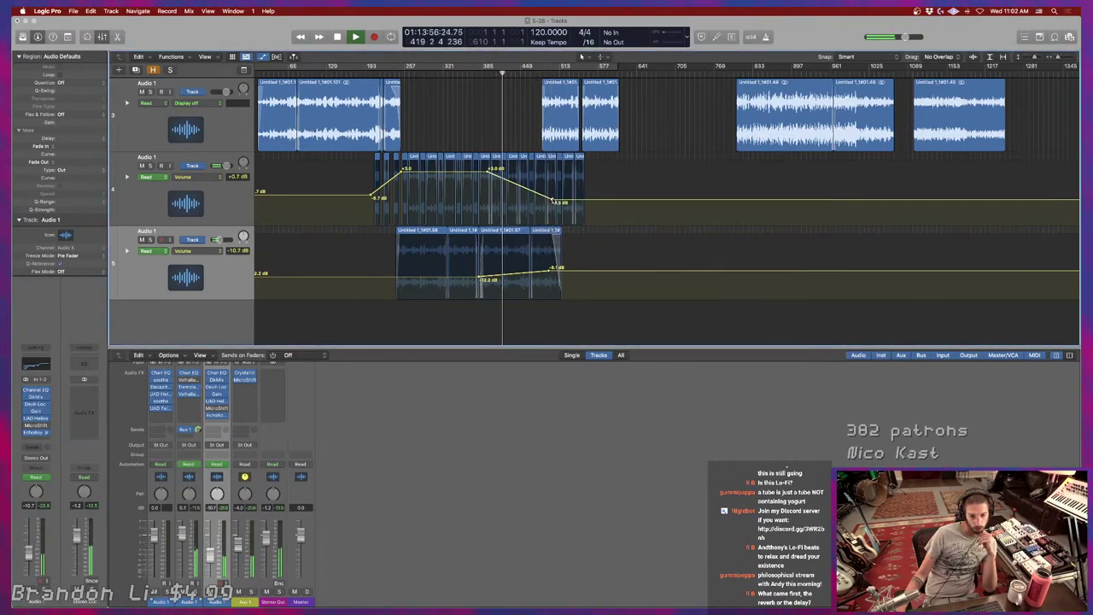
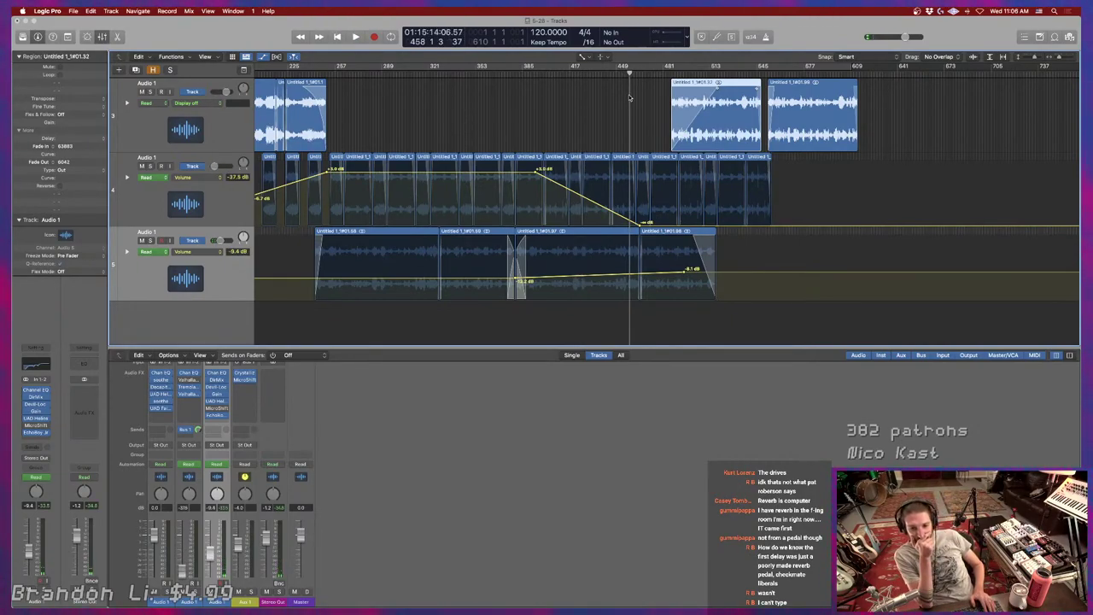
Play through to bar 535, then remove the fade-in of the first track's region near bar 552 and the fade-out of the region before it.
key(space)
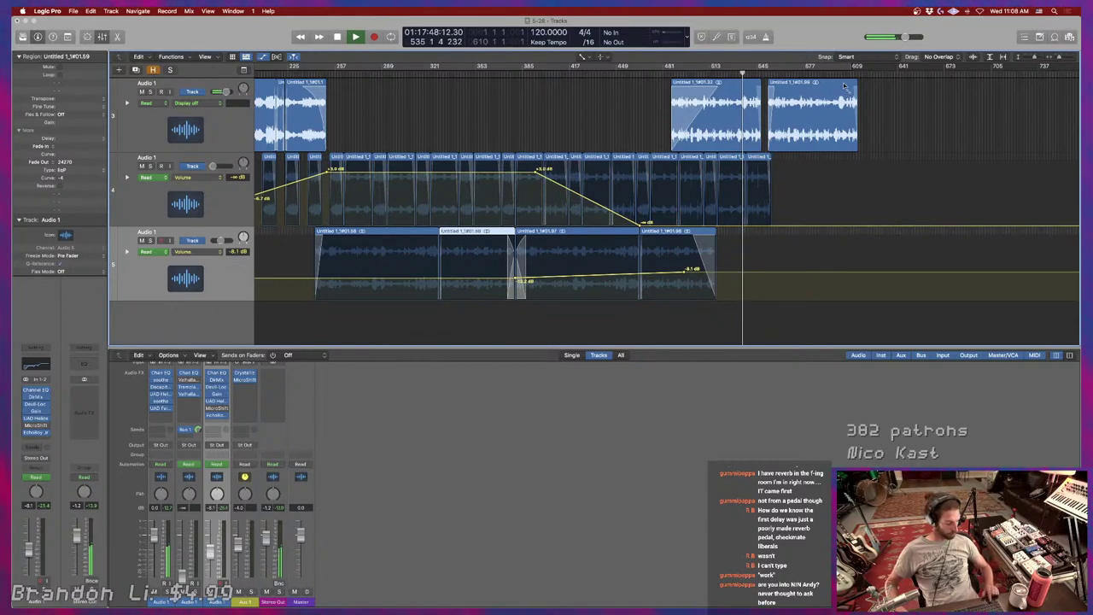
key(super+Right)
scroll(845, 88, right, 10)
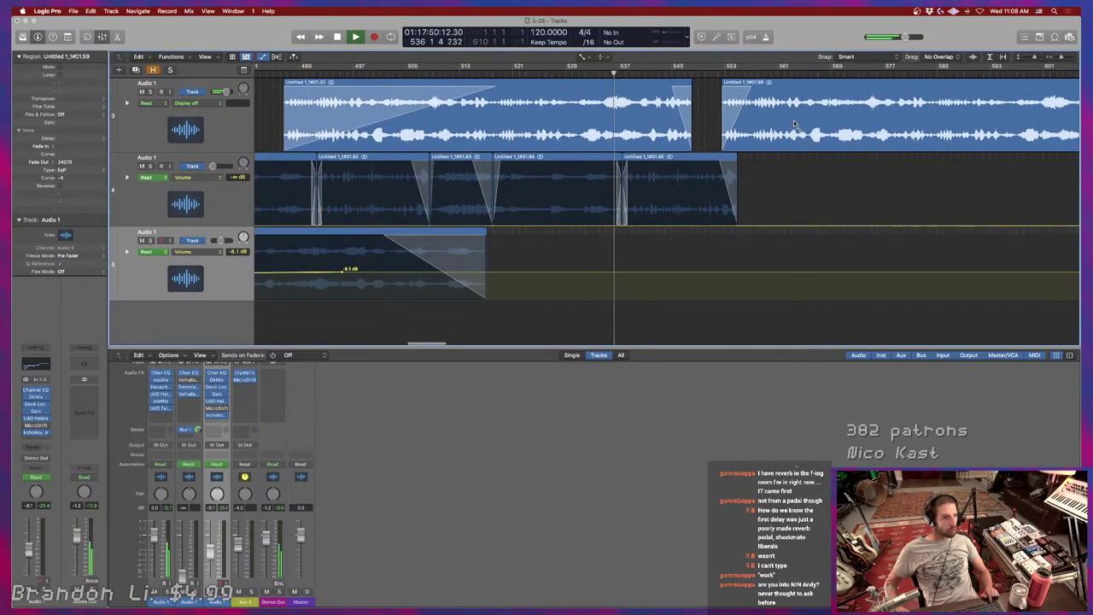
right_click(799, 93)
click(796, 86)
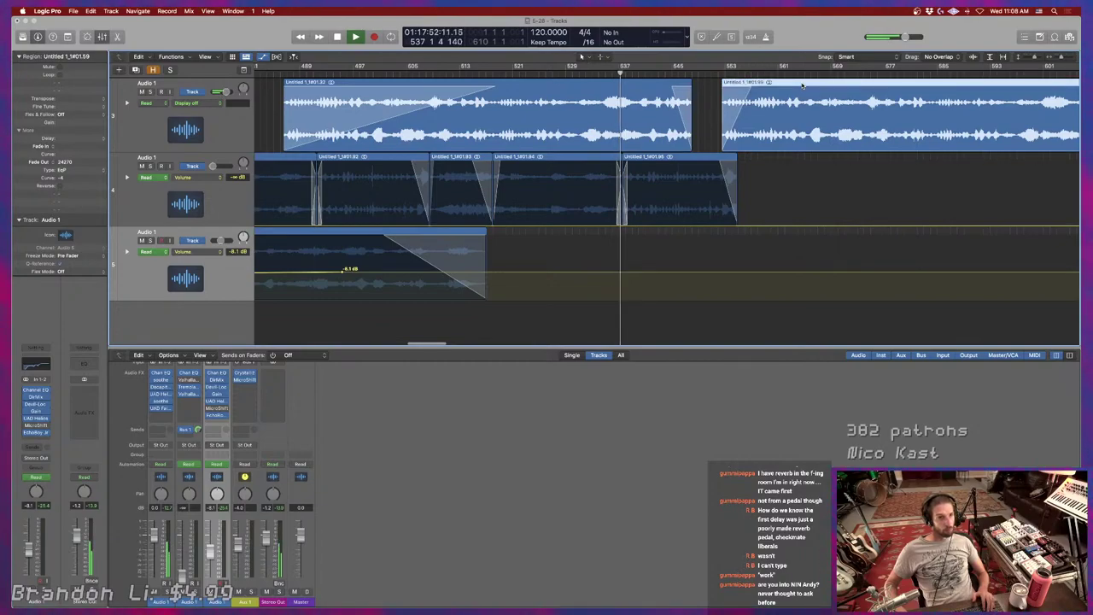
alt+click(683, 94)
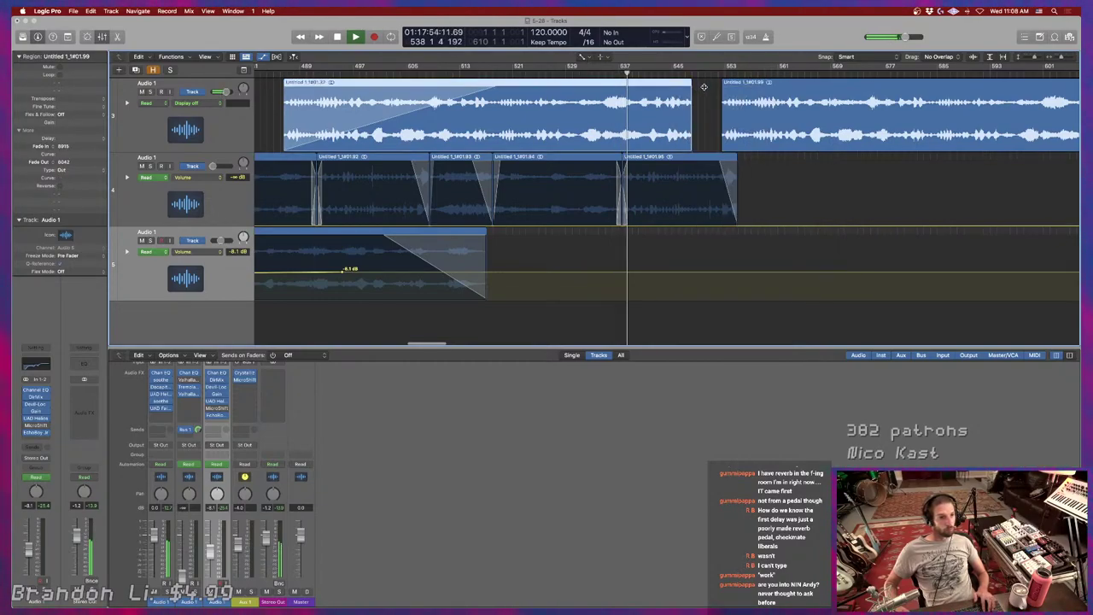
Move the first track's region near bar 552 five bars earlier to bar 547 and crossfade it with the preceding region.
right_click(771, 82)
click(771, 83)
drag(771, 84, 747, 89)
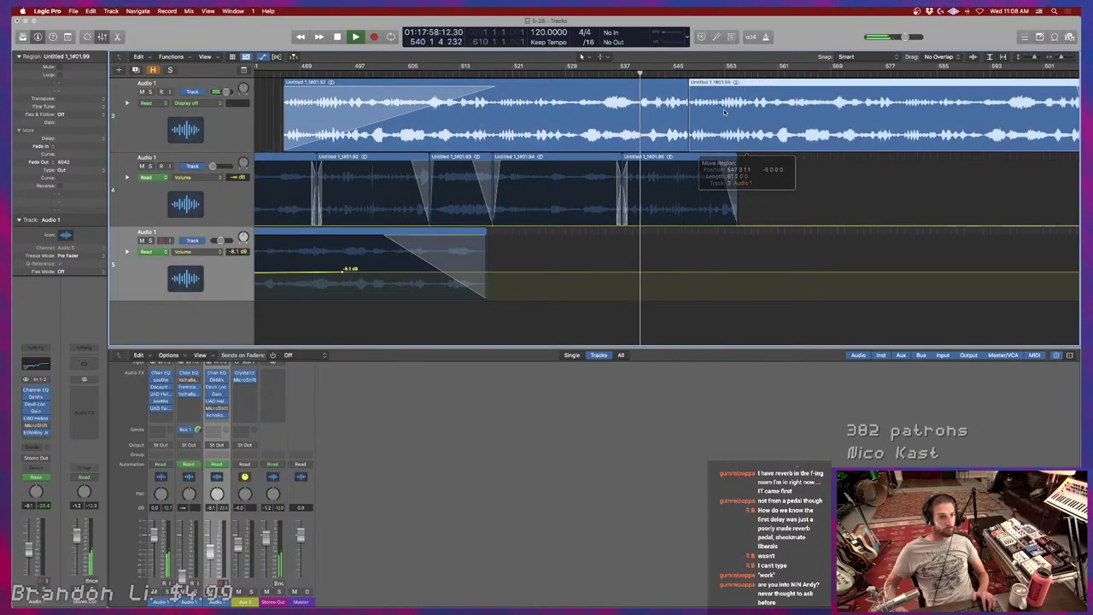
drag(680, 109, 700, 111)
scroll(734, 128, left, 1)
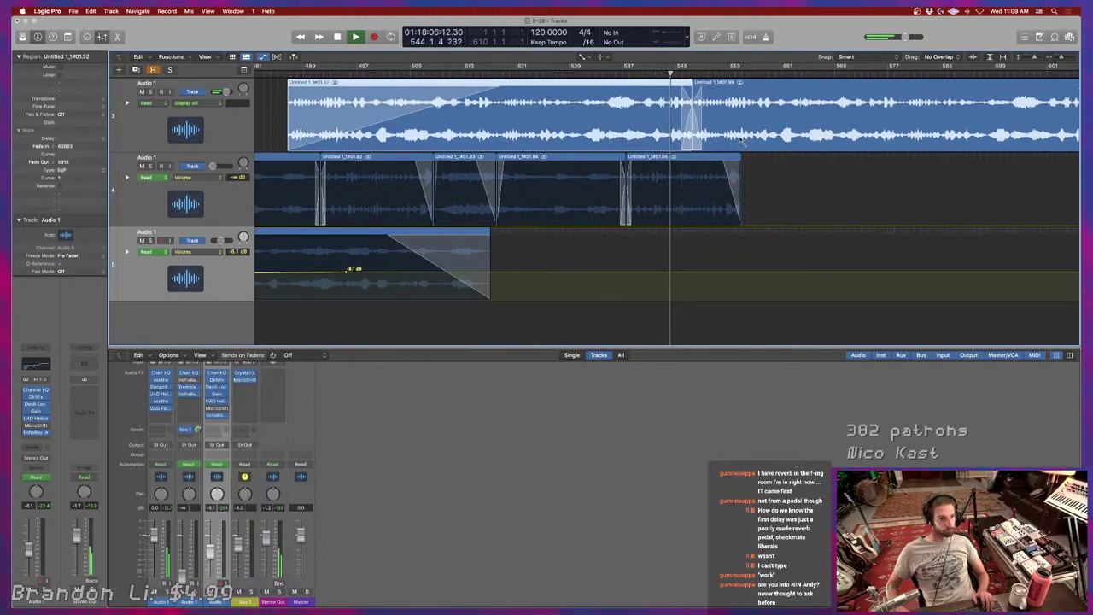
Audition the first track's two adjoining regions at several points between about bars 839 and 940.
scroll(756, 137, down, 10)
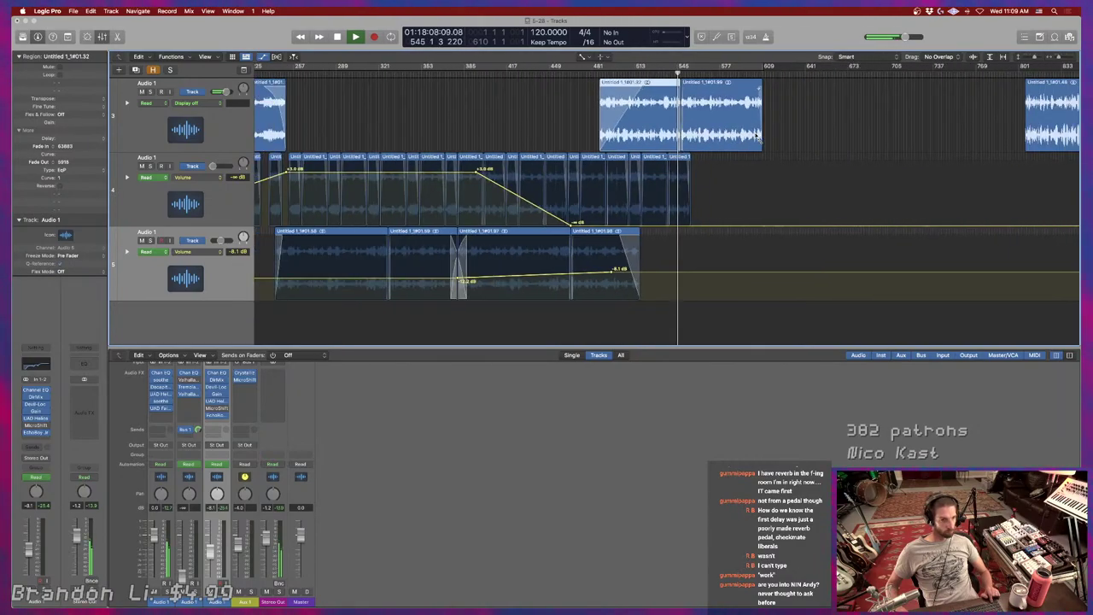
scroll(756, 136, down, 8)
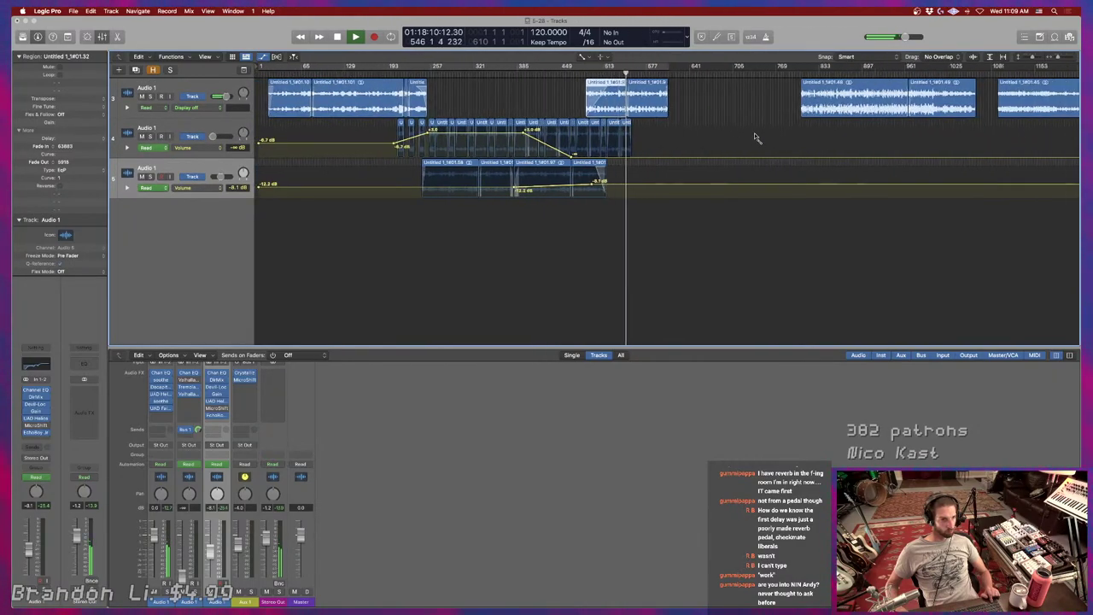
scroll(756, 136, down, 5)
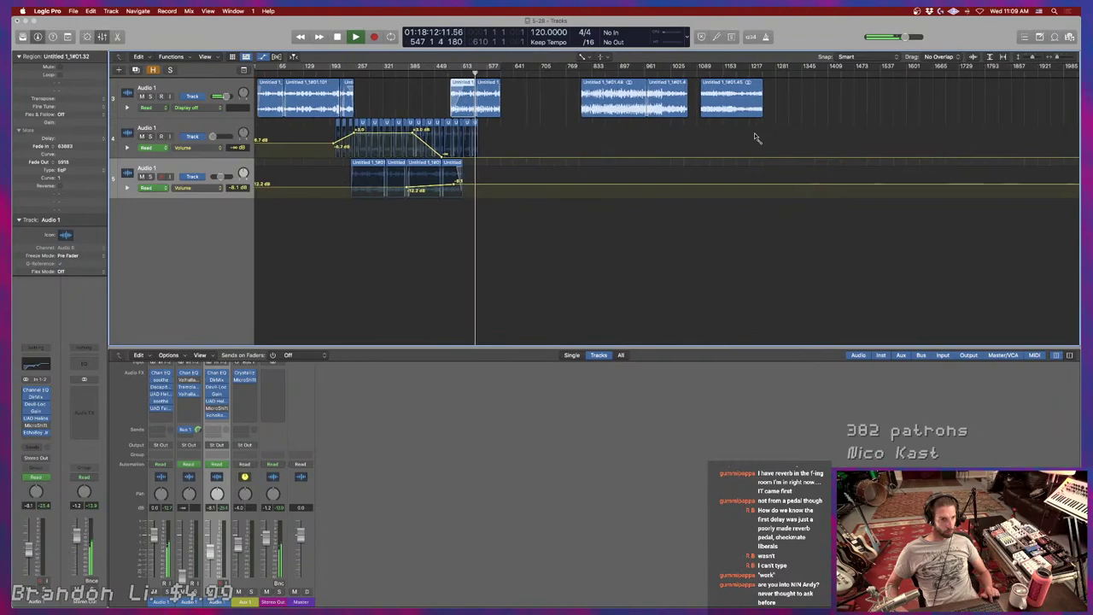
scroll(756, 137, up, 4)
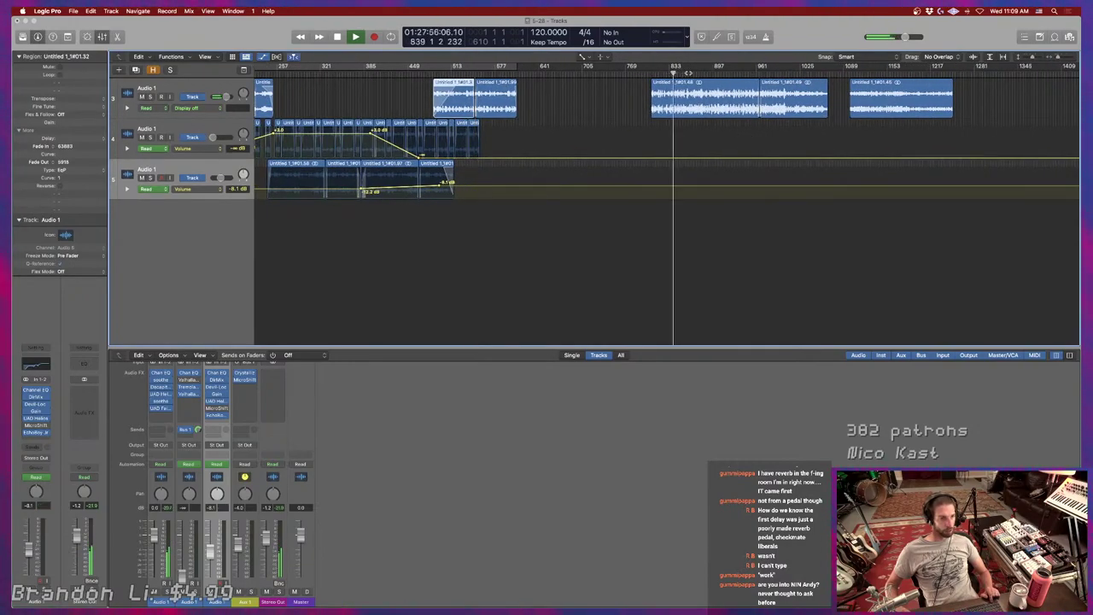
click(704, 73)
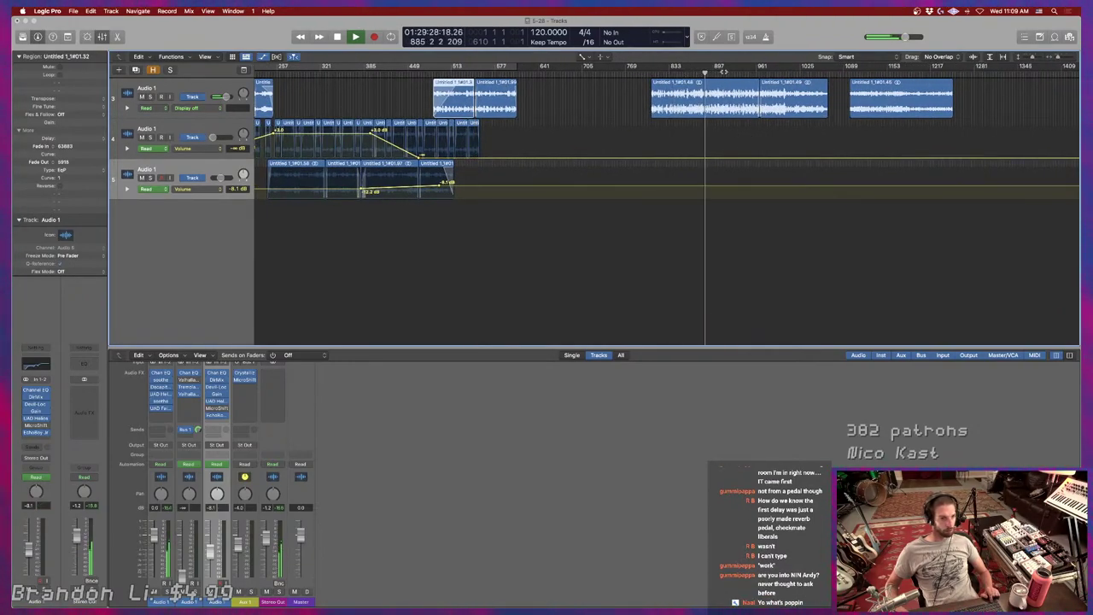
click(731, 71)
click(743, 72)
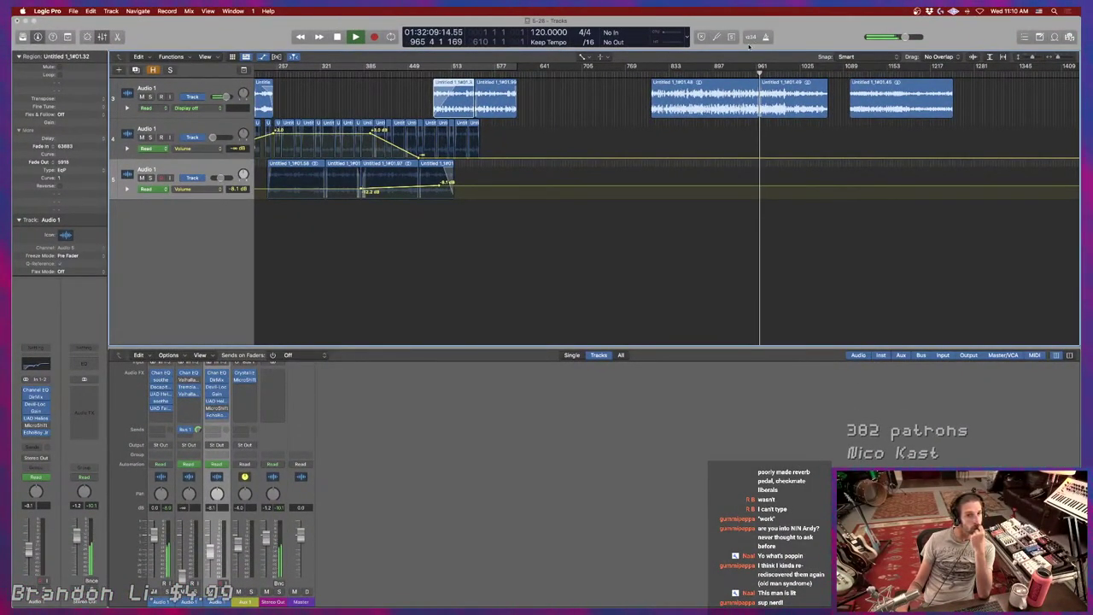
Audition the first track's last region at several points, starting around bar 1112 and continuing from bar 1157.
click(858, 66)
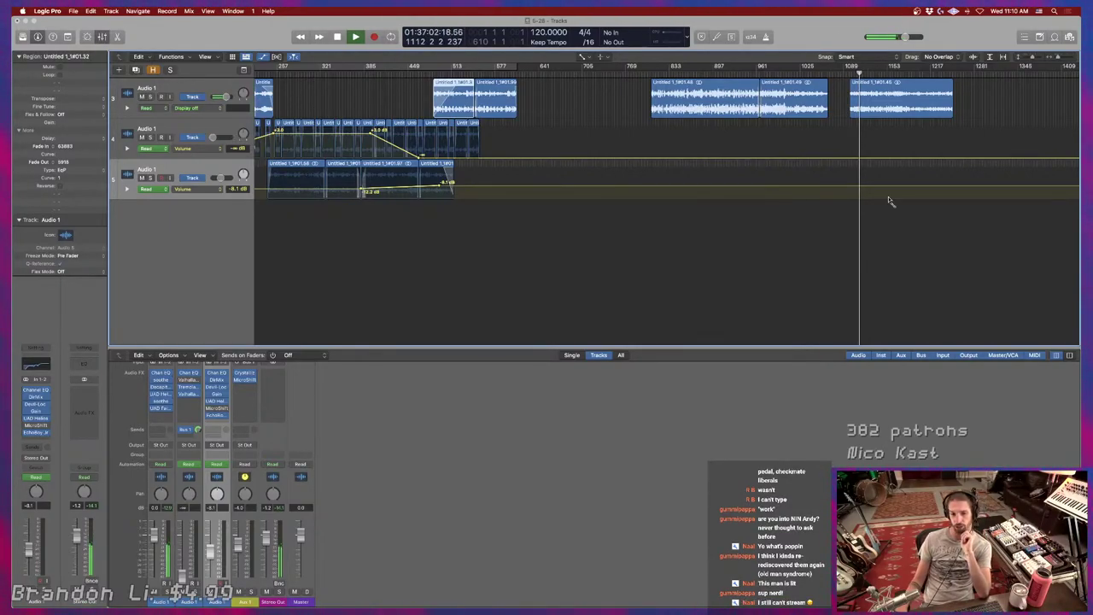
key(space)
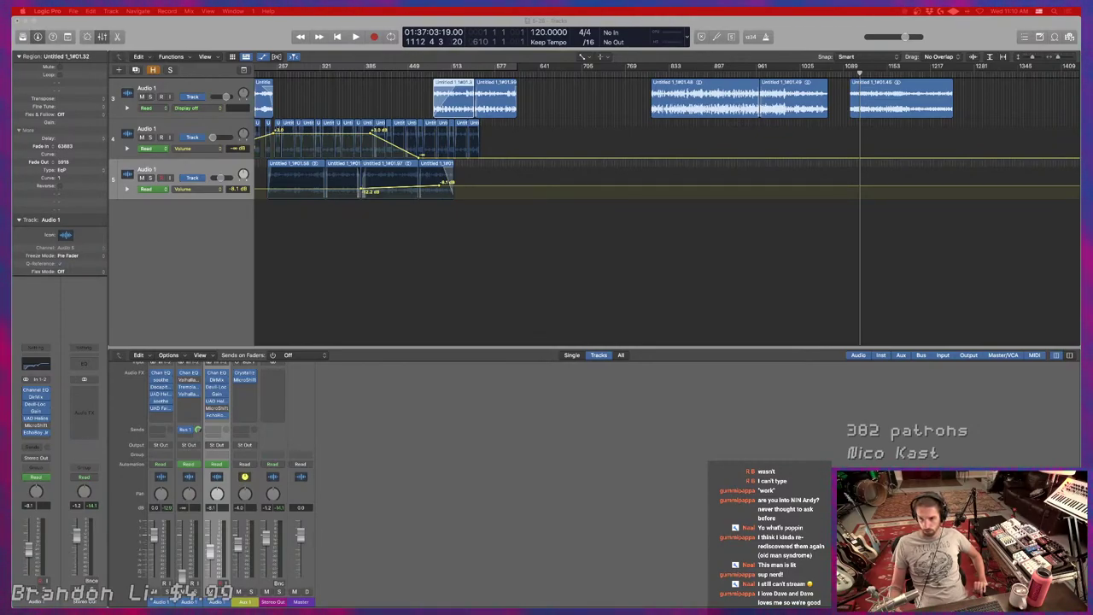
click(878, 255)
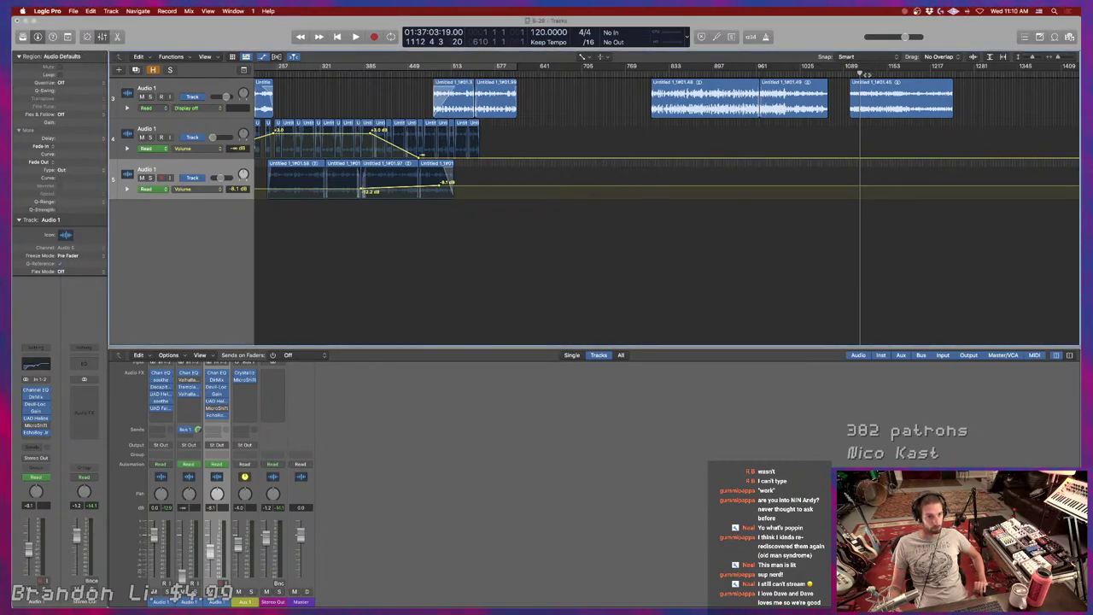
key(space)
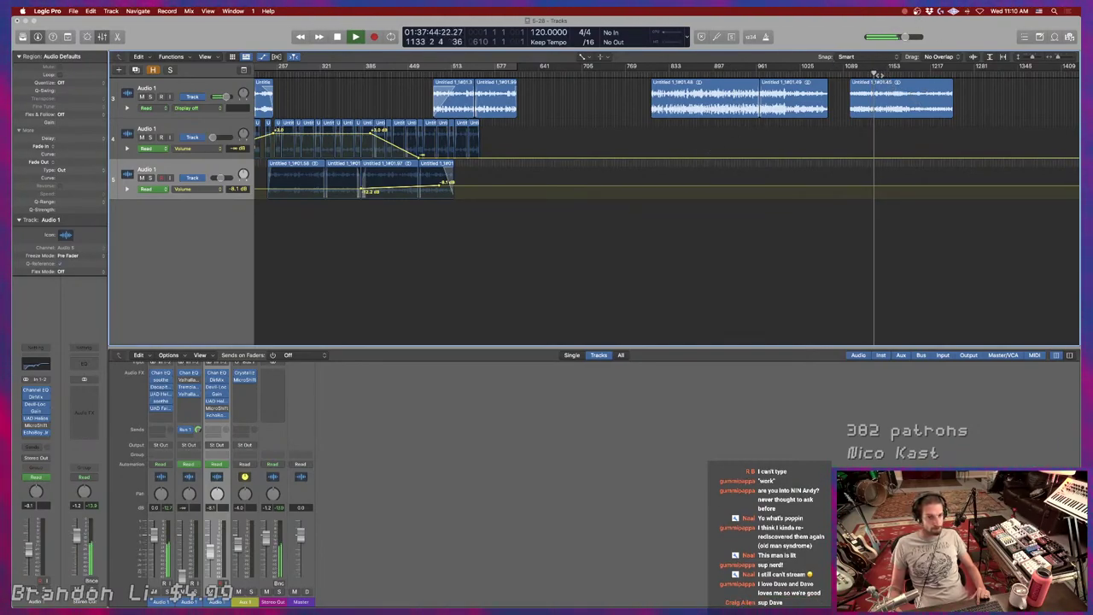
scroll(876, 112, up, 5)
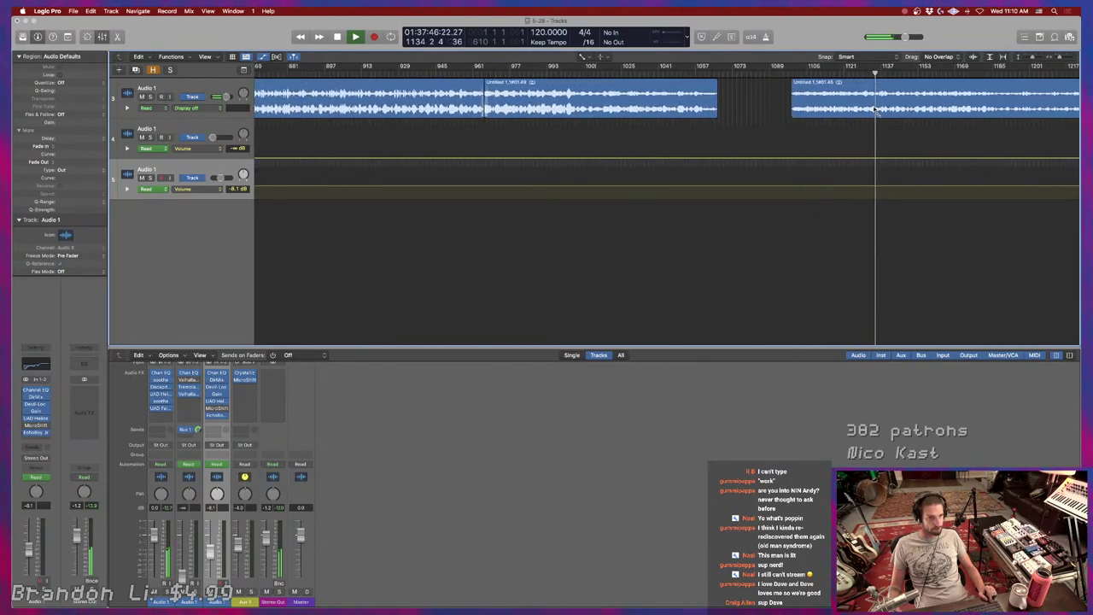
scroll(876, 112, up, 5)
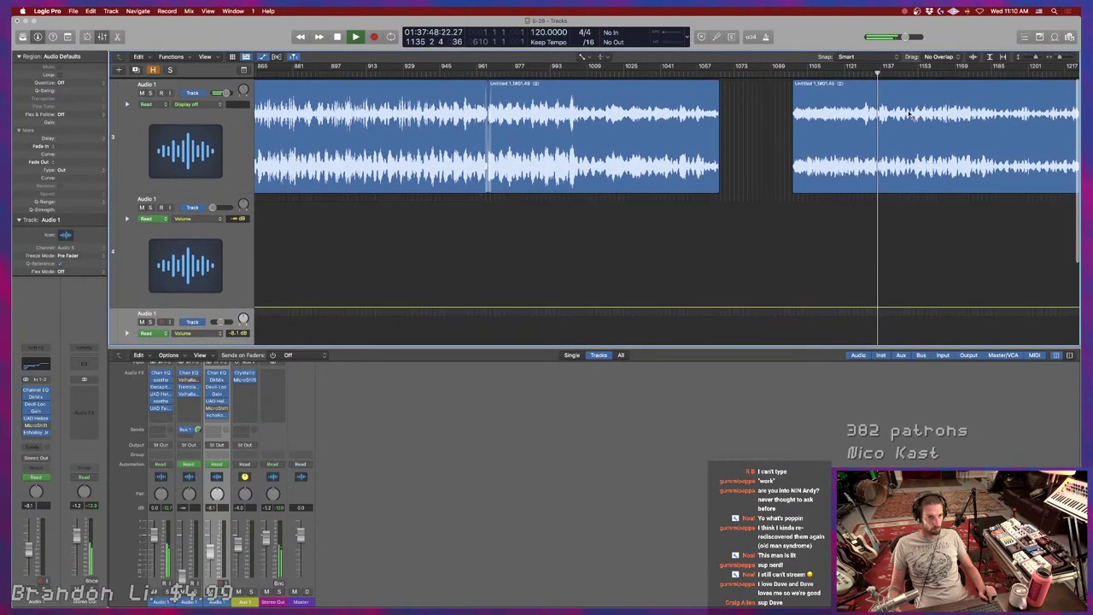
scroll(910, 114, right, 5)
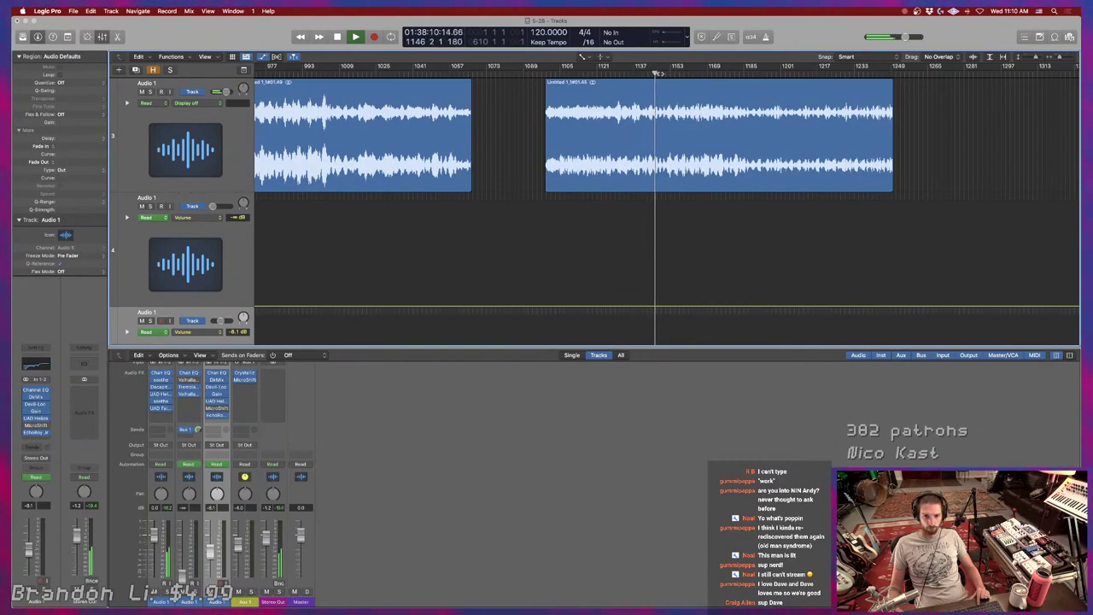
key(space)
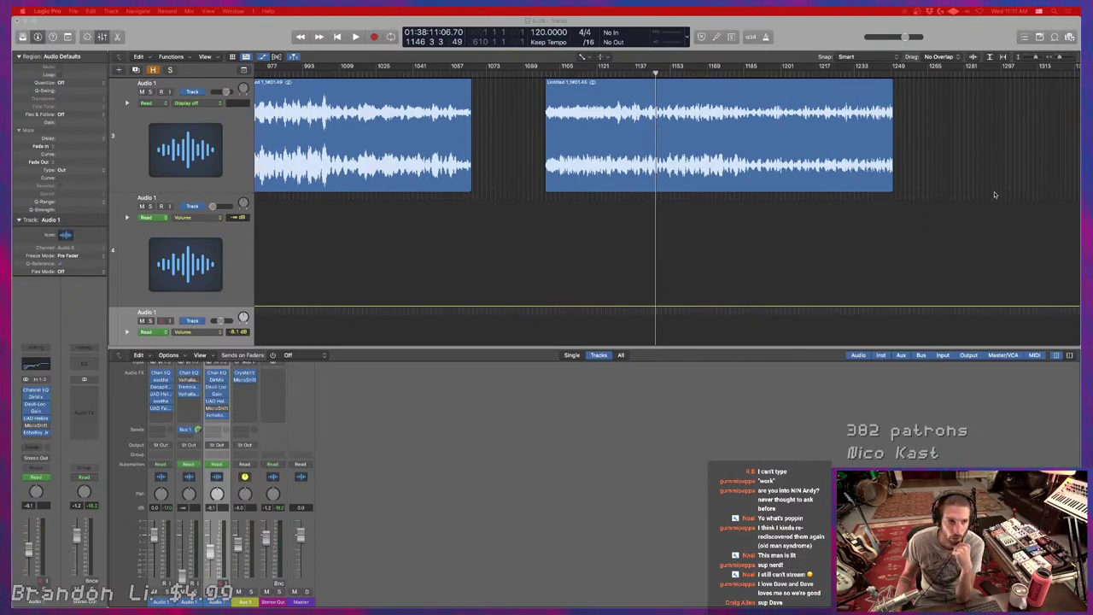
click(678, 68)
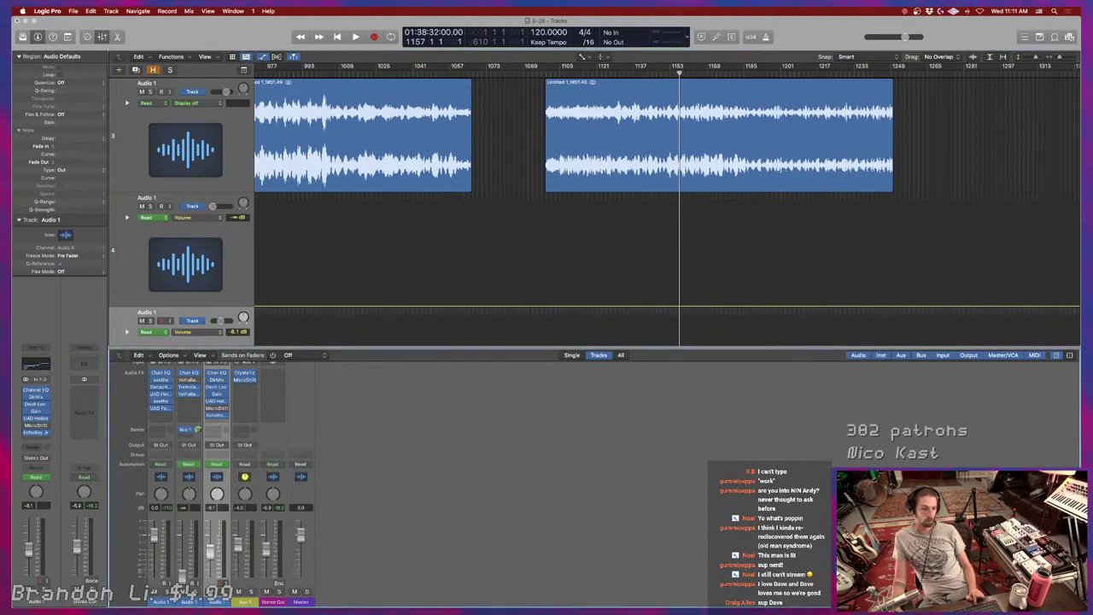
key(space)
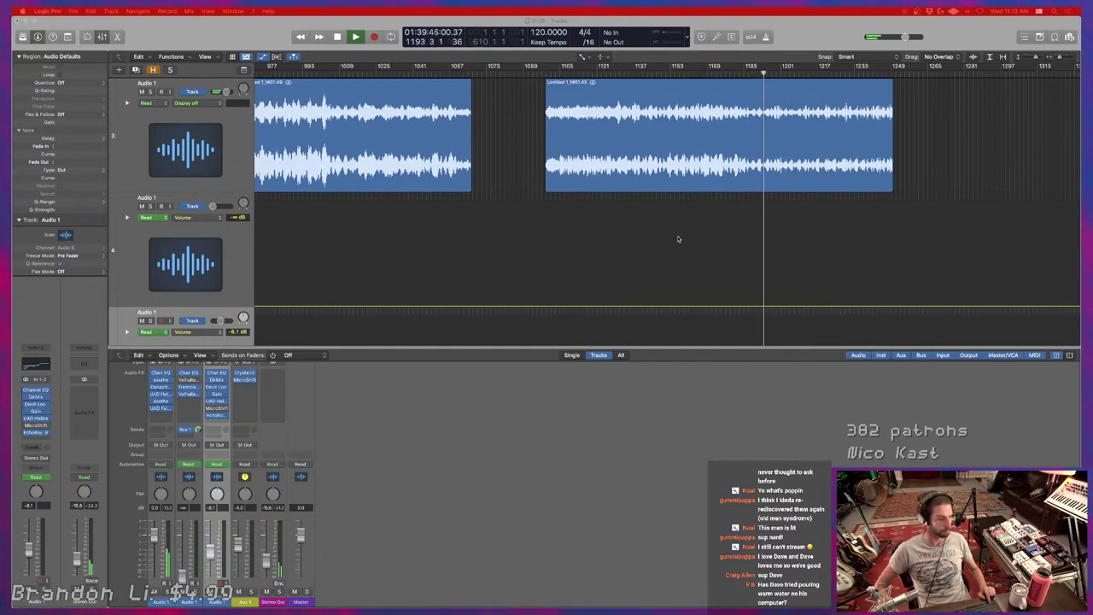
Create a new track below the first track with duplicate settings, and hide the automation lanes.
scroll(678, 240, down, 10)
scroll(678, 239, up, 3)
scroll(674, 216, up, 4)
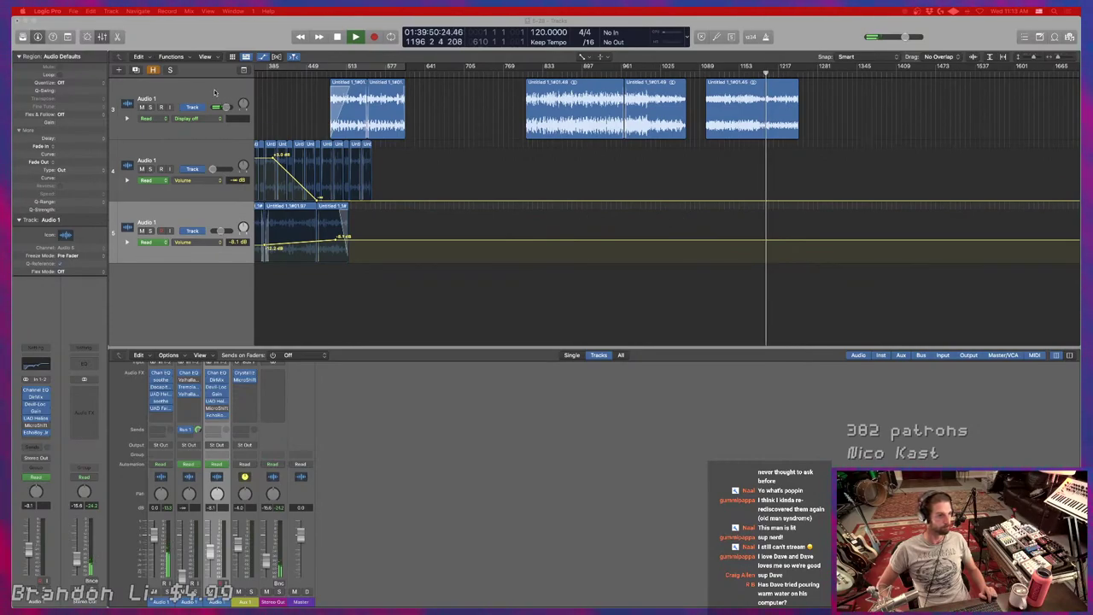
click(214, 92)
key(super+d)
click(720, 109)
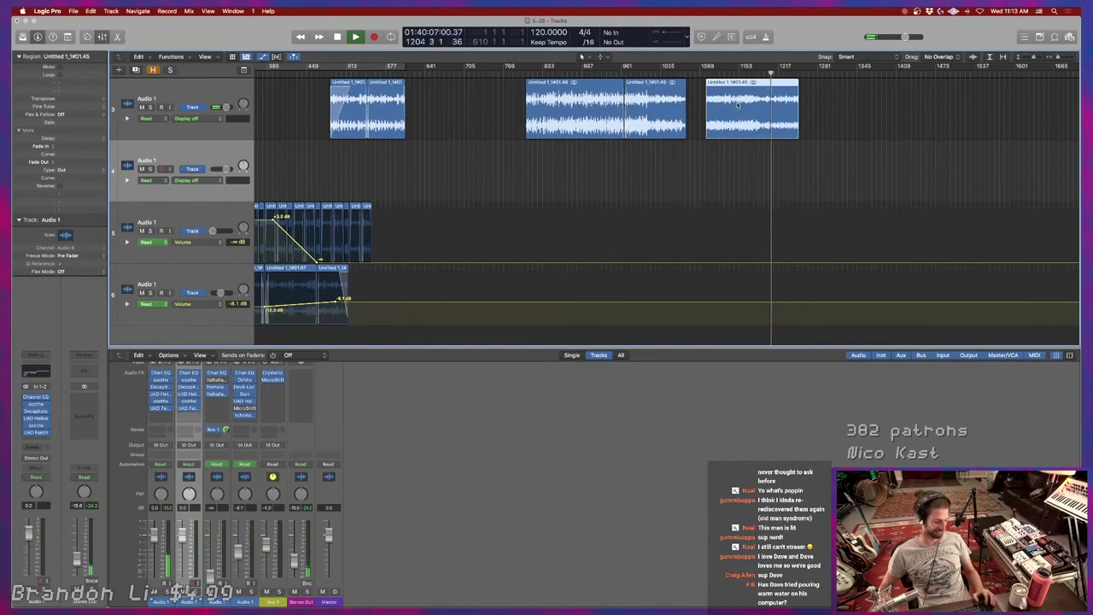
key(a)
click(680, 210)
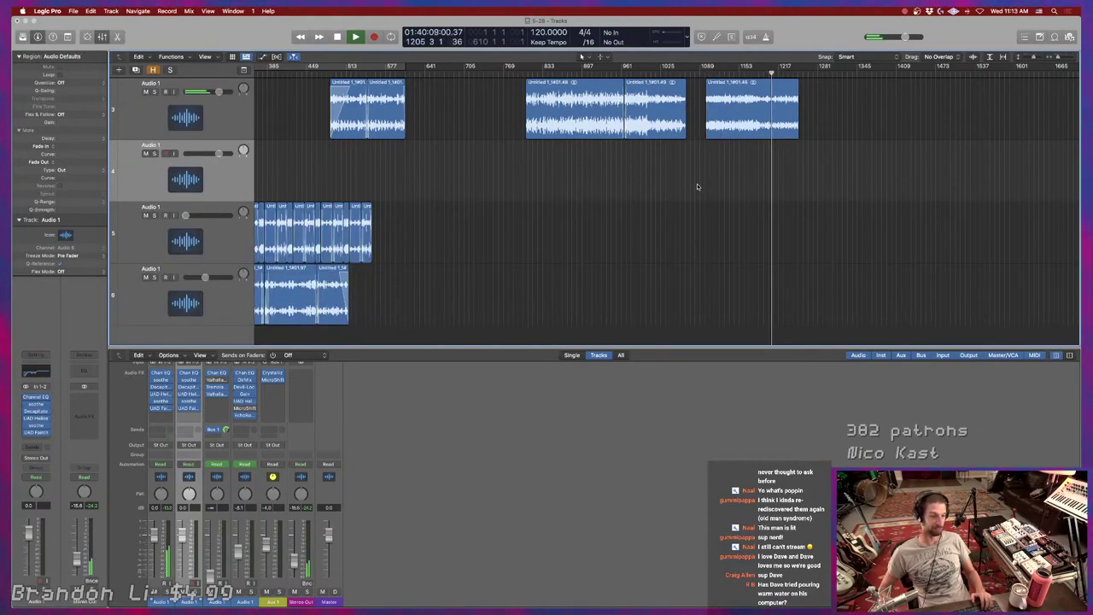
right_click(697, 174)
key(Escape)
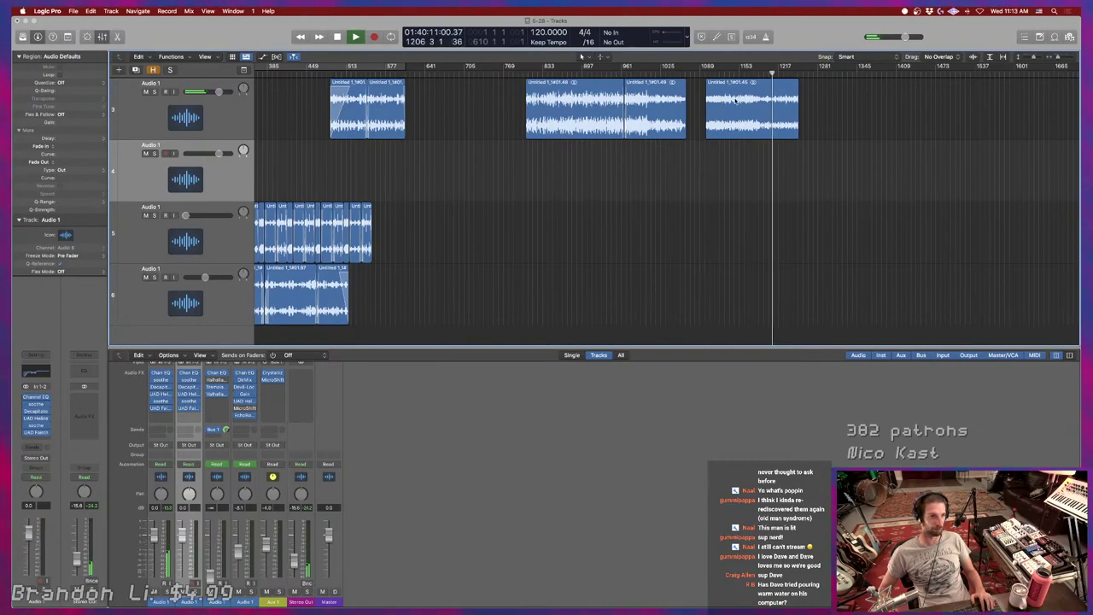
Move the first track's last region onto the new track at about bar 600 and give it a short fade-in.
click(725, 108)
drag(726, 109, 435, 174)
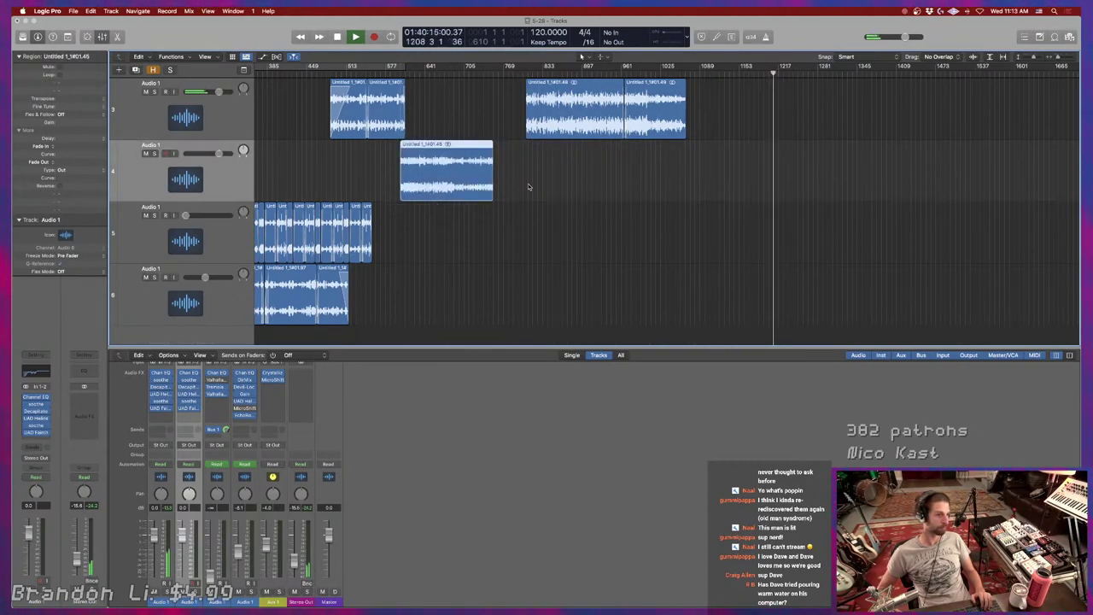
key(space)
key(super+Right)
key(super+Right)
key(super+Right)
scroll(535, 191, left, 5)
click(547, 177)
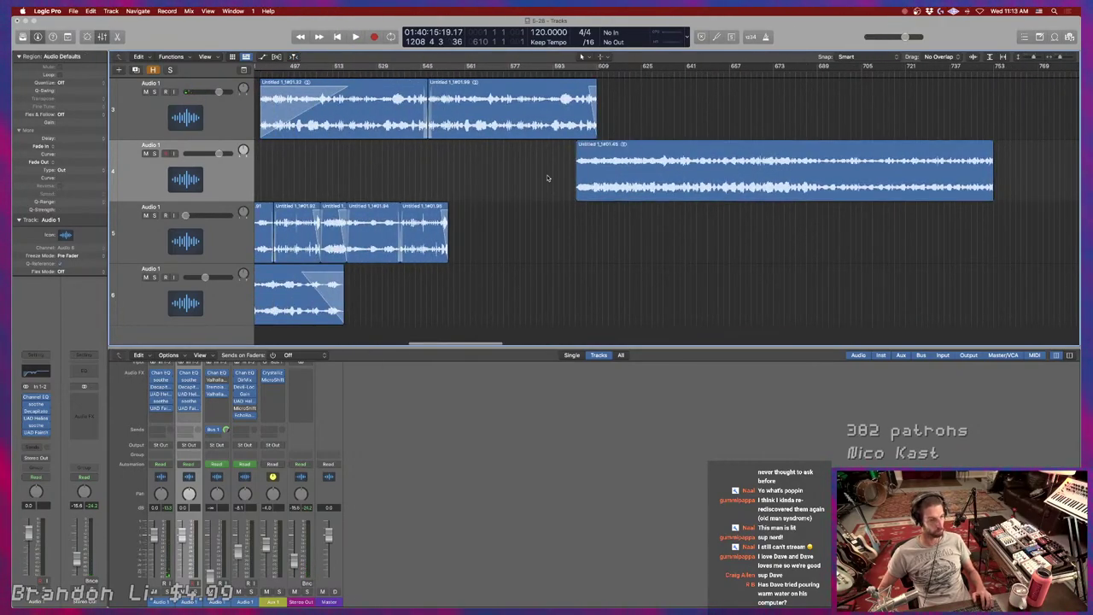
drag(578, 147, 596, 148)
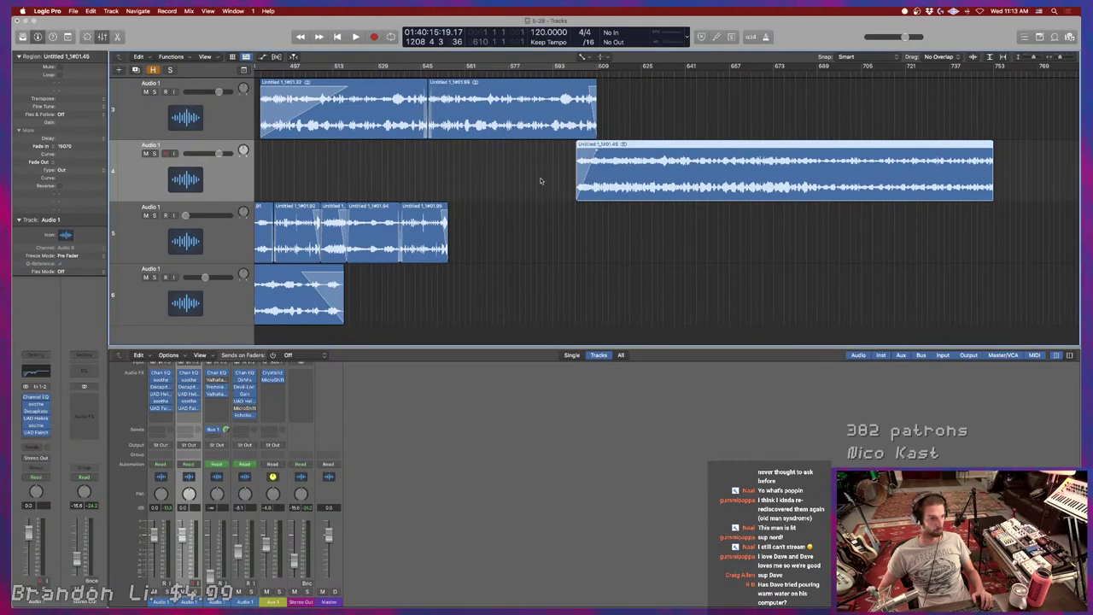
Audition the transition into the new track's region from about bar 595.
click(558, 71)
key(space)
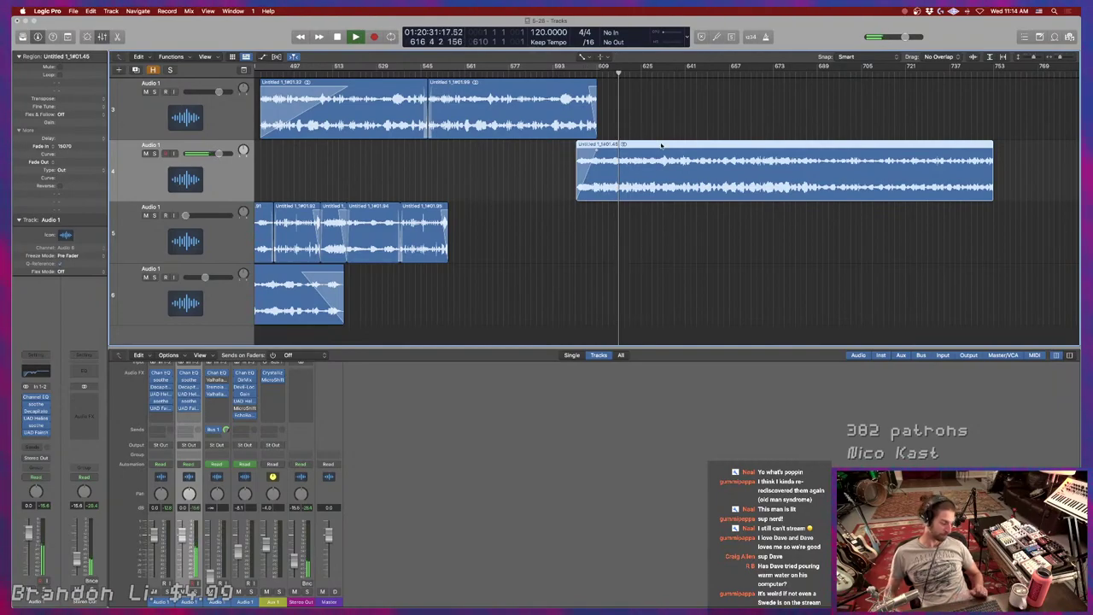
ctrl+alt+click(734, 117)
ctrl+alt+click(734, 117)
ctrl+alt+click(735, 117)
ctrl+alt+click(734, 117)
ctrl+alt+click(734, 118)
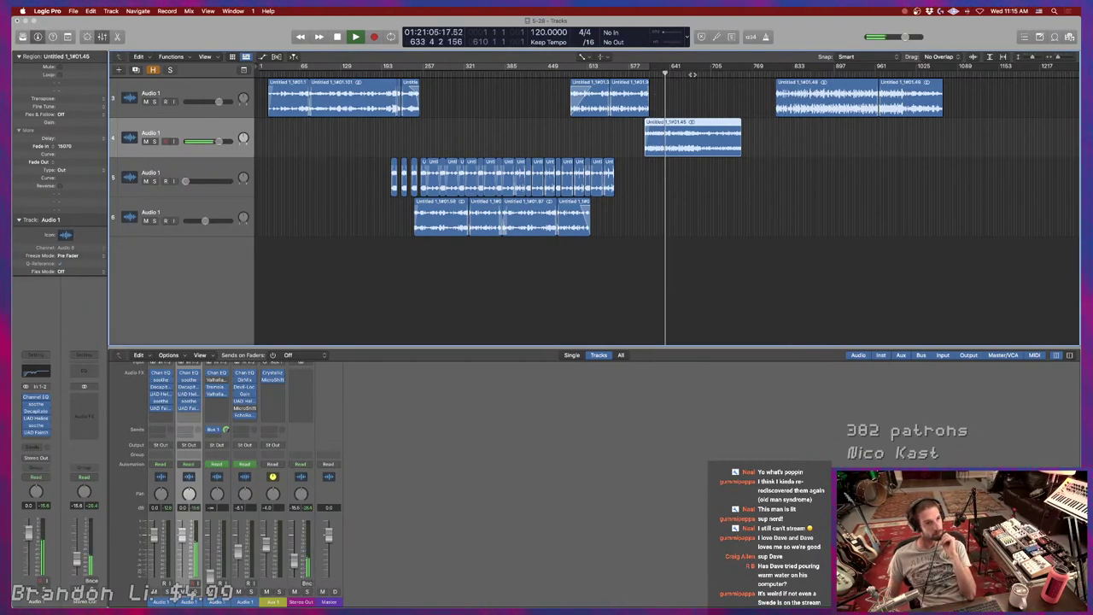
Play track 4's region from about bar 676 and insert Soundtoys Sie-Q after Decapitator in the track's effects chain.
click(693, 74)
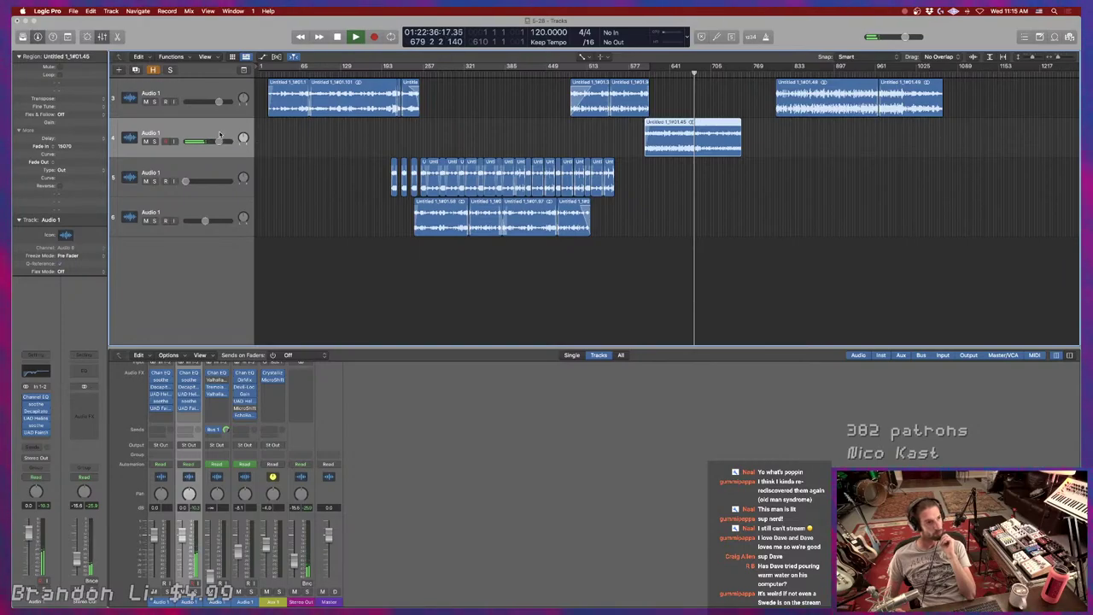
click(186, 388)
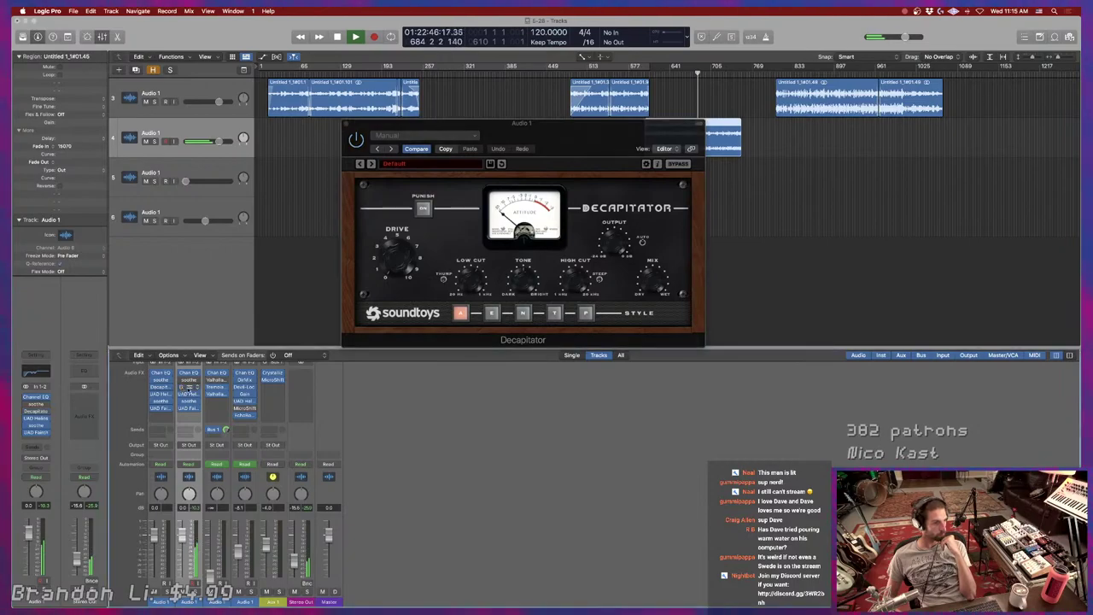
click(185, 387)
mouse_move(248, 549)
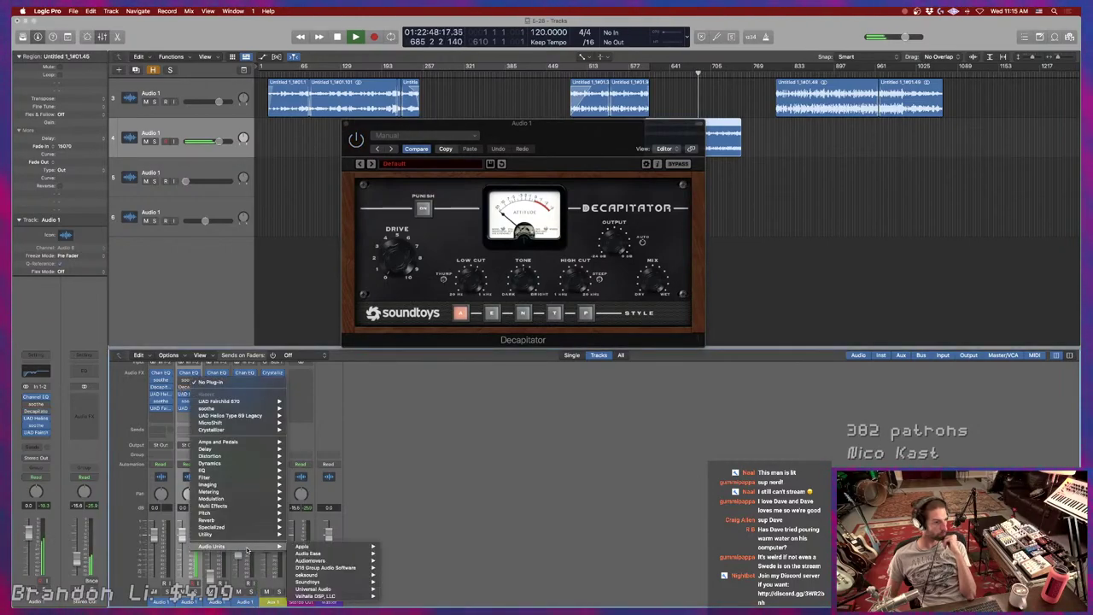
mouse_move(342, 581)
mouse_move(417, 592)
click(454, 593)
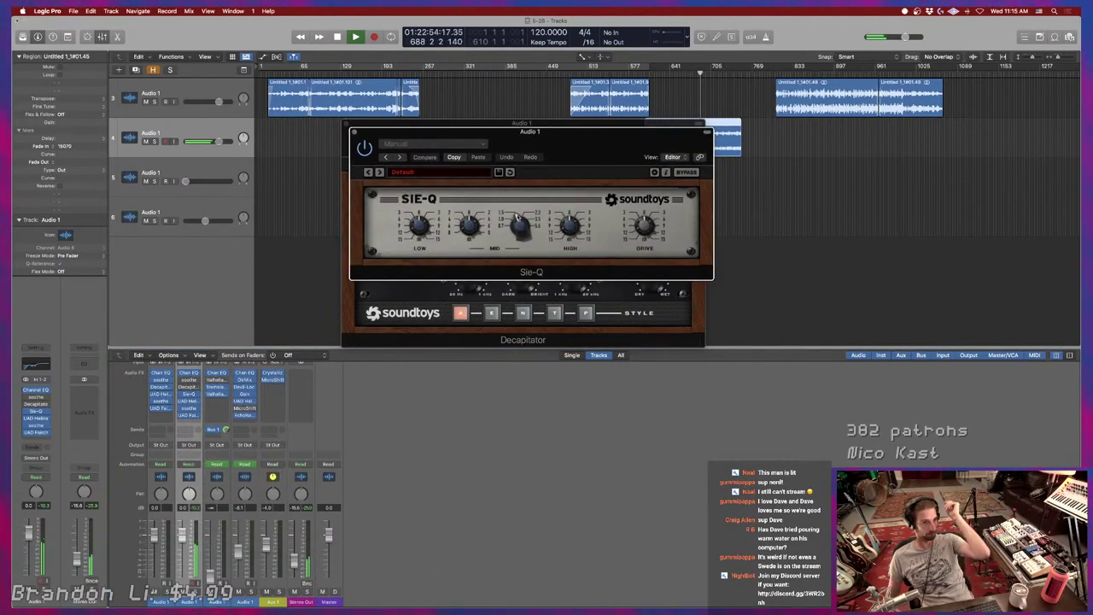
Shape track 4's tone in Sie-Q by adjusting the high band and the mid frequency.
drag(569, 223, 555, 168)
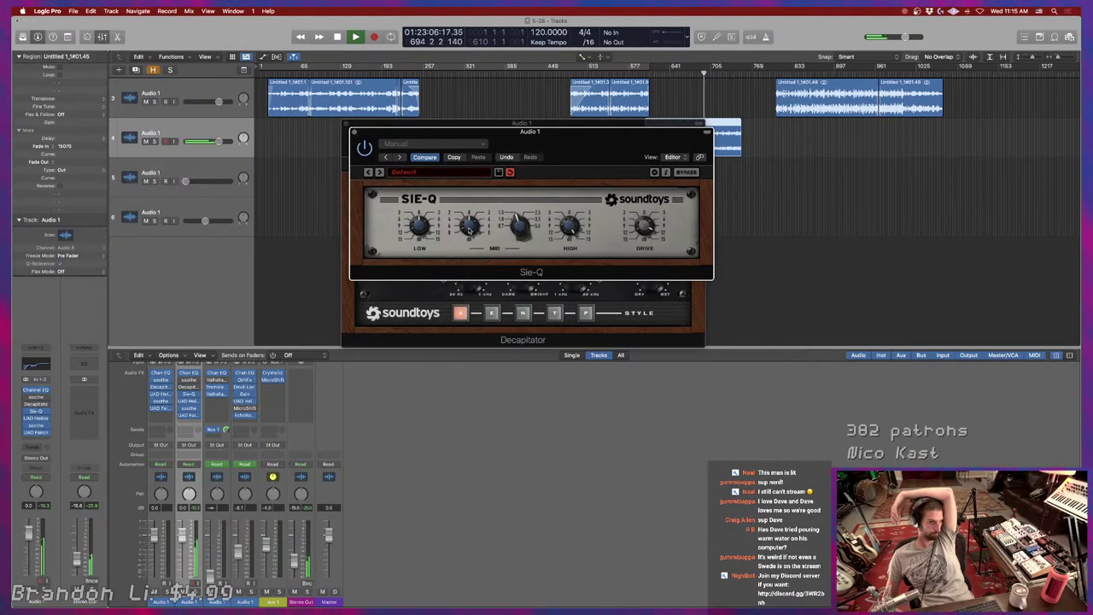
mouse_move(517, 220)
mouse_down()
mouse_move(515, 192)
mouse_move(513, 267)
mouse_move(508, 216)
mouse_up()
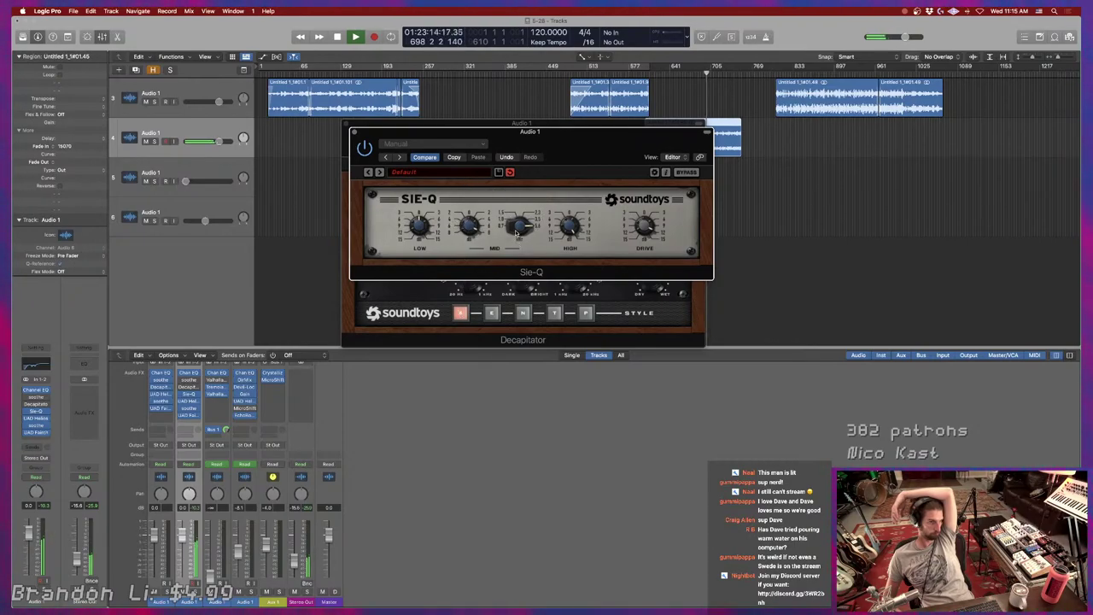
drag(516, 232, 522, 238)
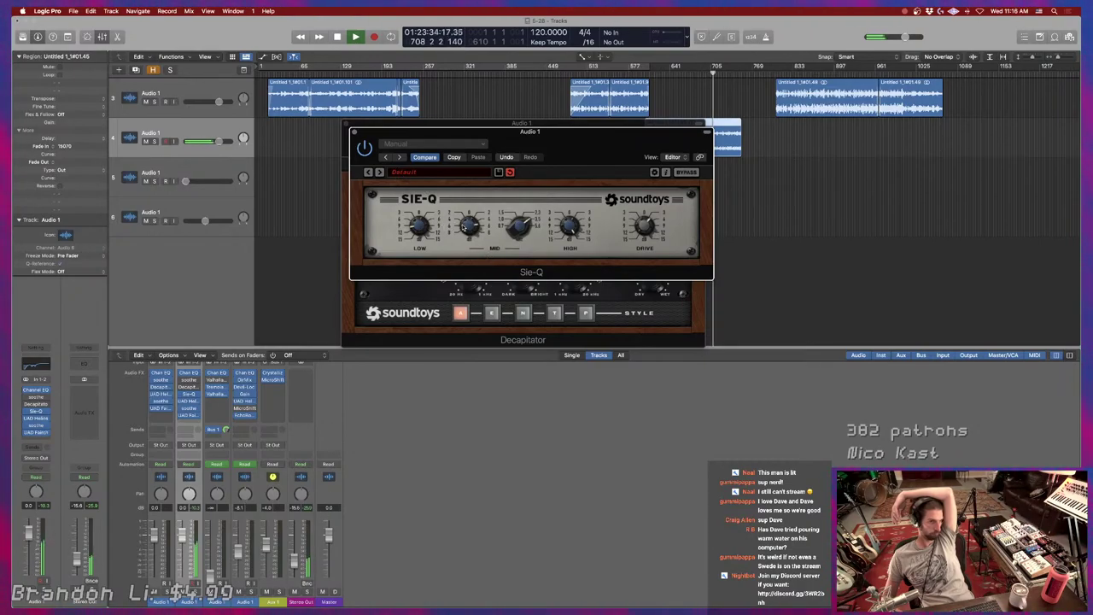
Insert Soundtoys Crystallizer at the end of track 4's effects chain.
click(193, 421)
mouse_move(194, 583)
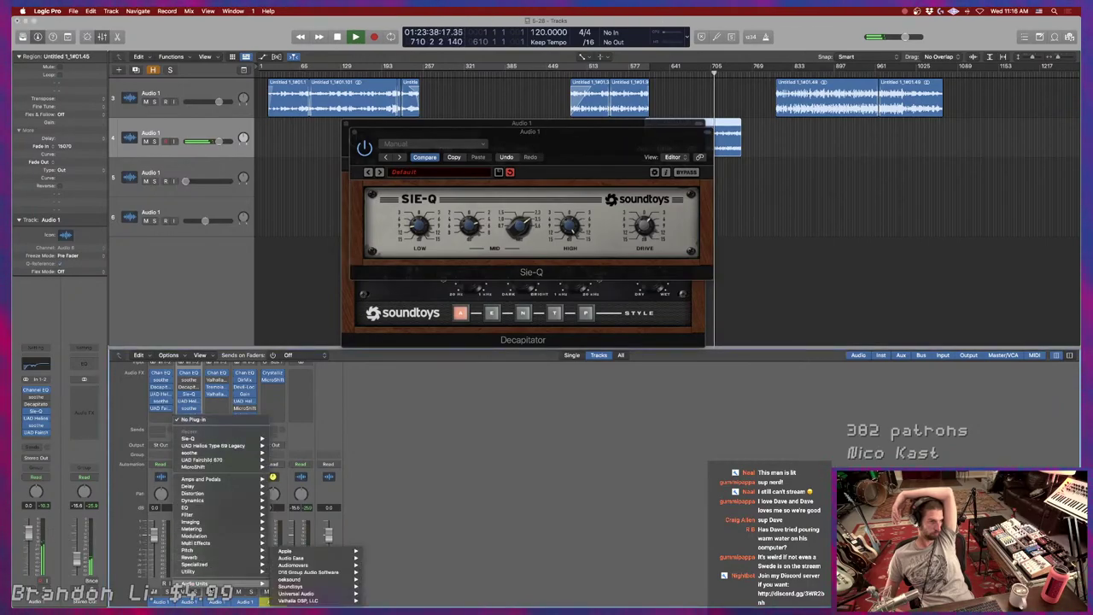
mouse_move(290, 586)
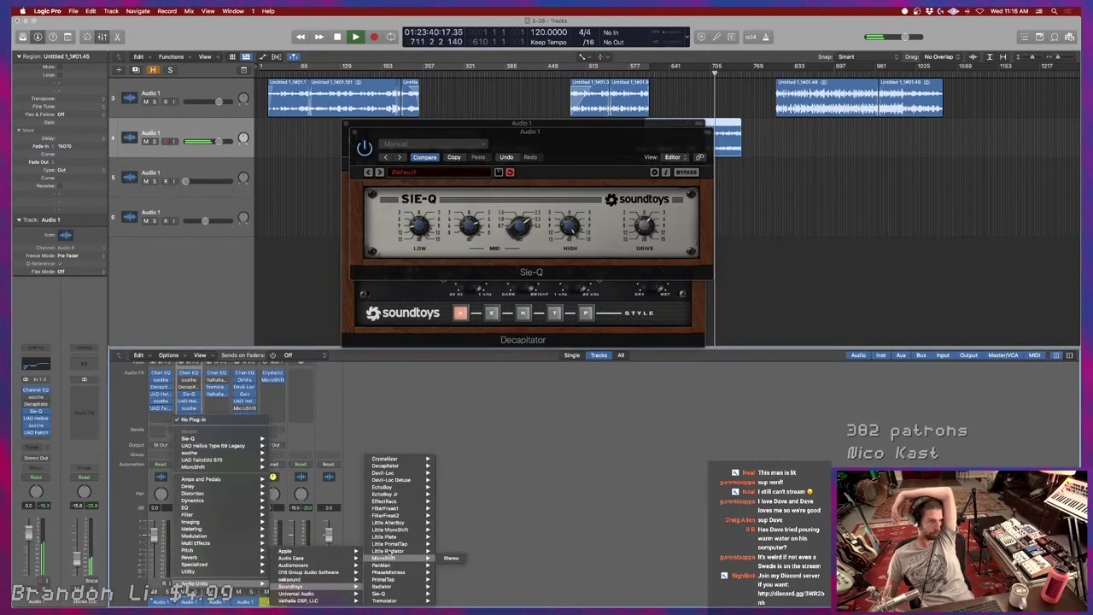
click(446, 466)
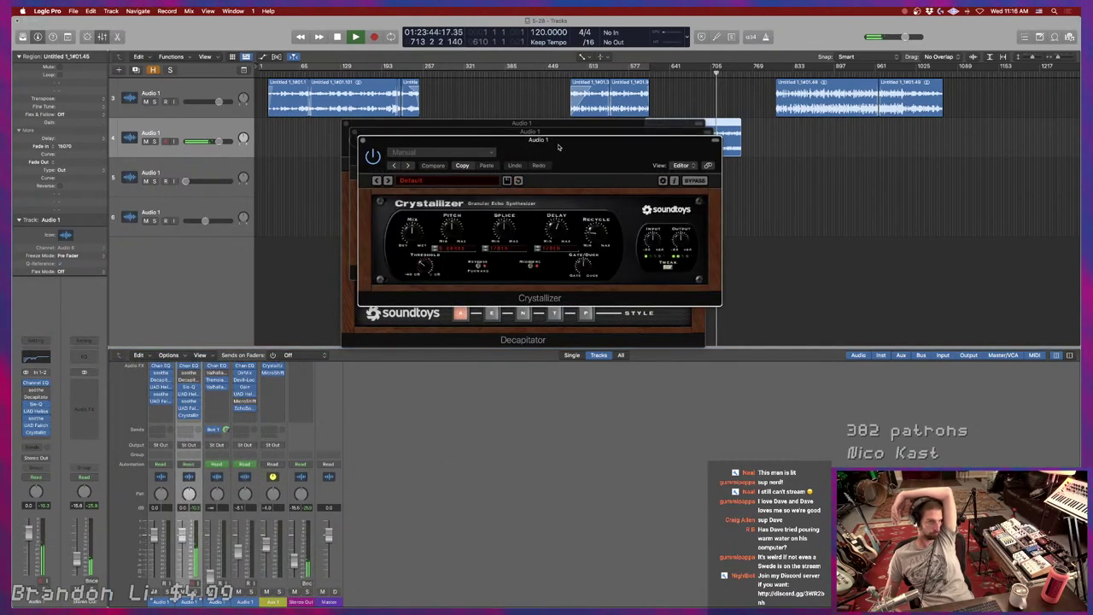
Lower Crystallizer's pitch by about 1200 cents and expand its Tweak controls.
drag(558, 148, 742, 148)
drag(642, 232, 638, 276)
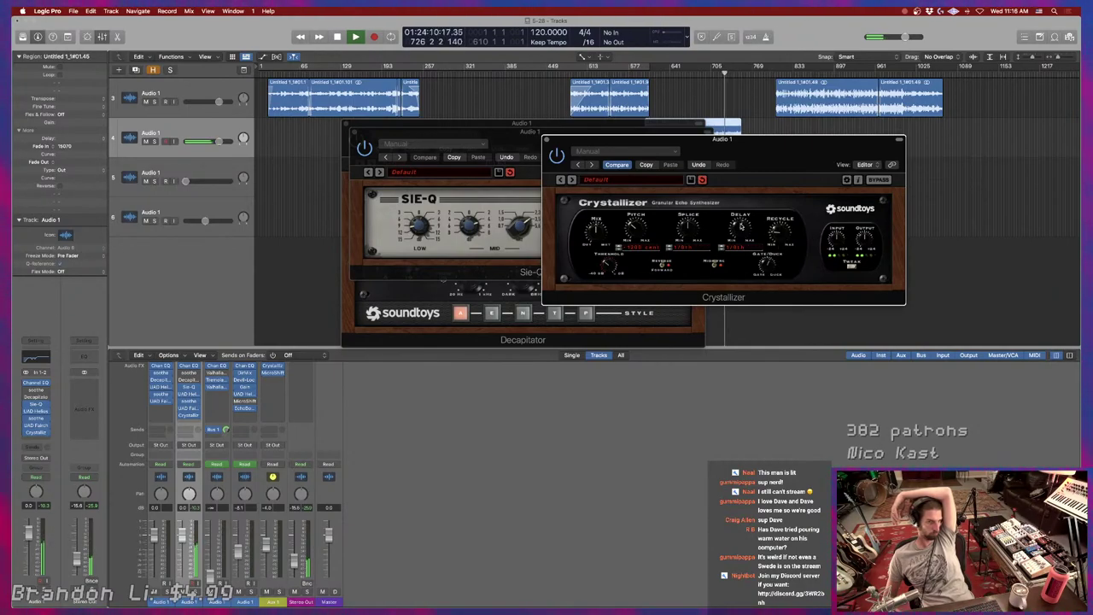
click(851, 264)
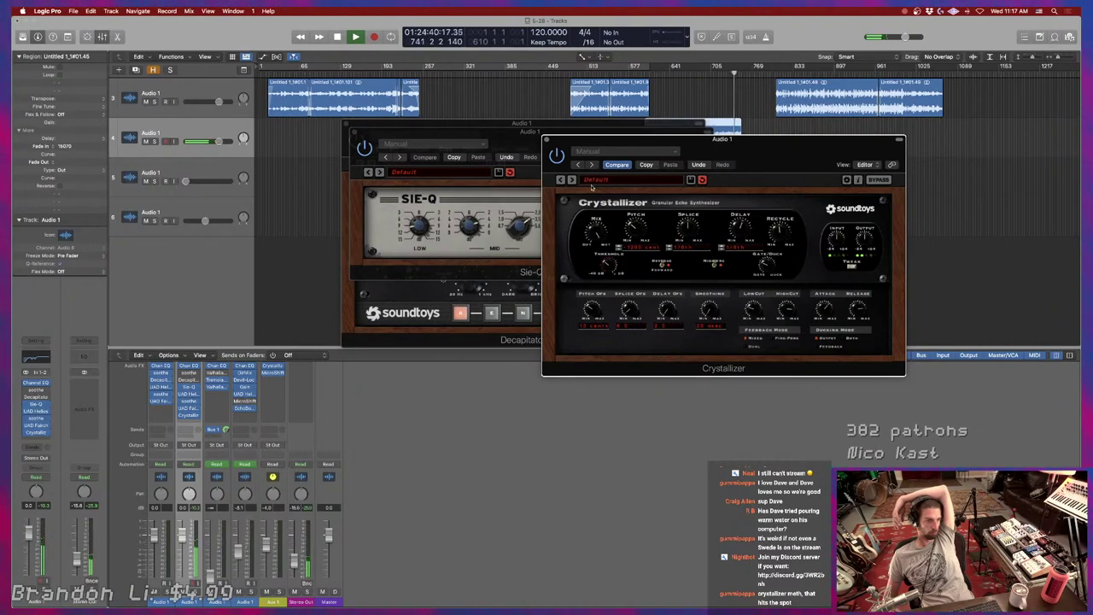
Add a send to Bus 2 on track 4's channel strip.
click(189, 429)
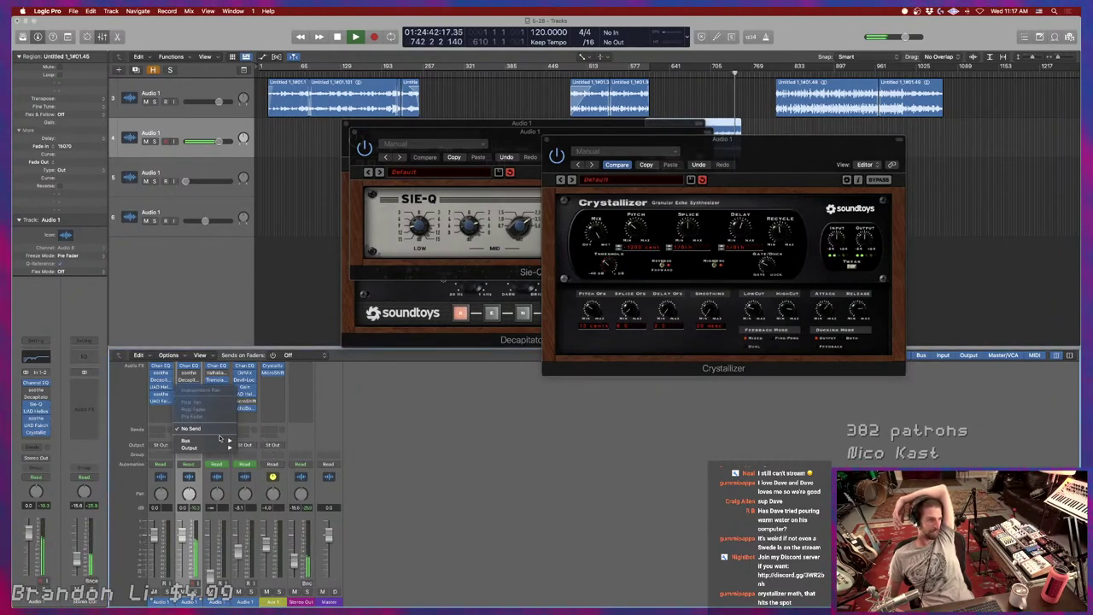
mouse_move(220, 439)
click(261, 336)
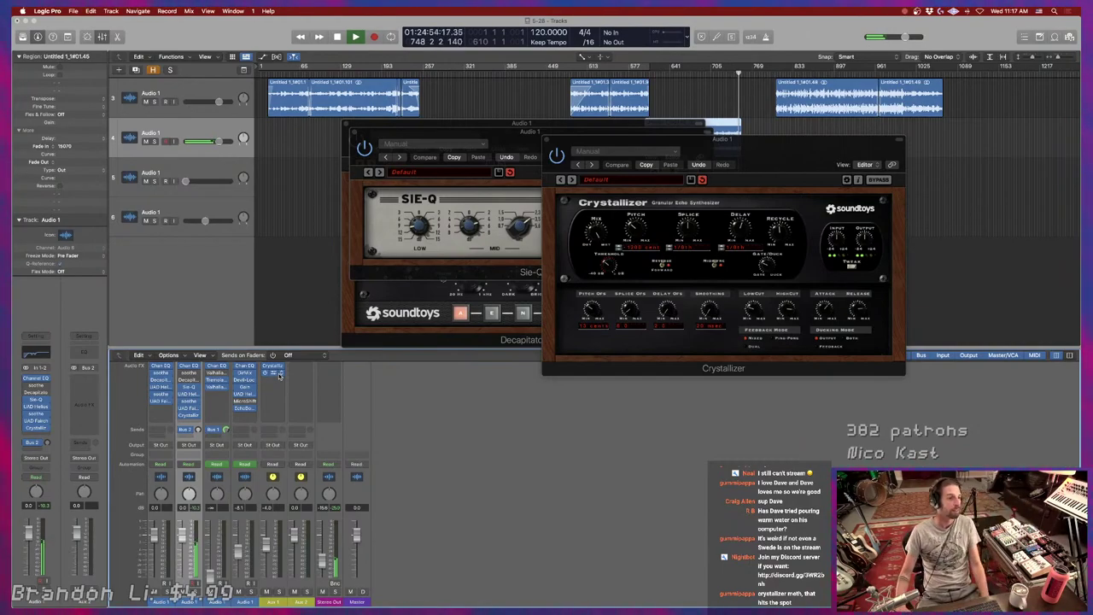
Reassign track 4's send to Bus 1 and raise the send level.
scroll(283, 394, up, 3)
click(189, 485)
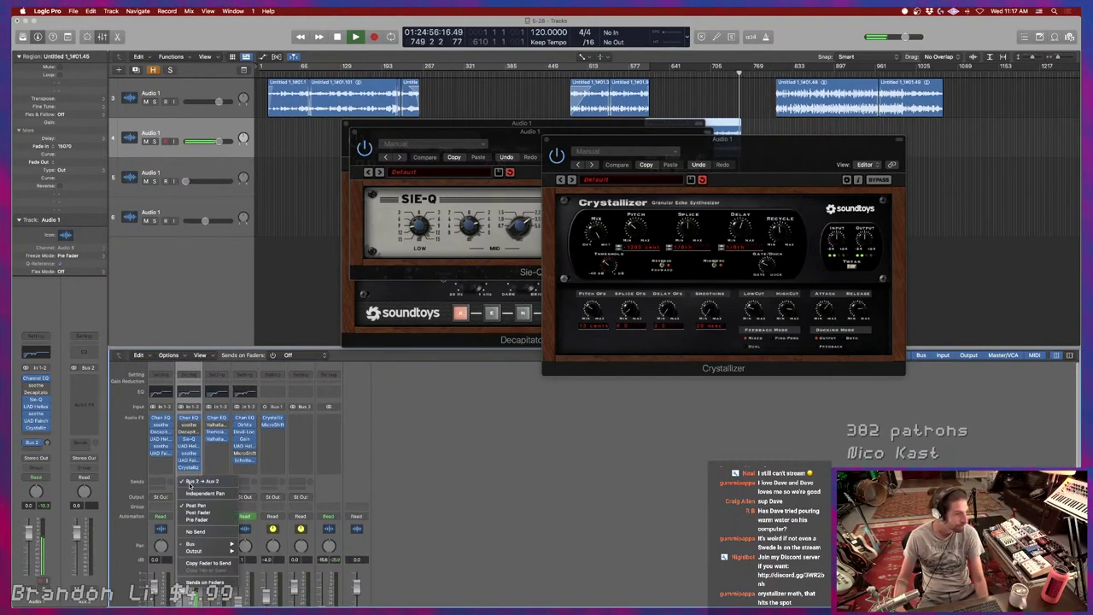
mouse_move(200, 544)
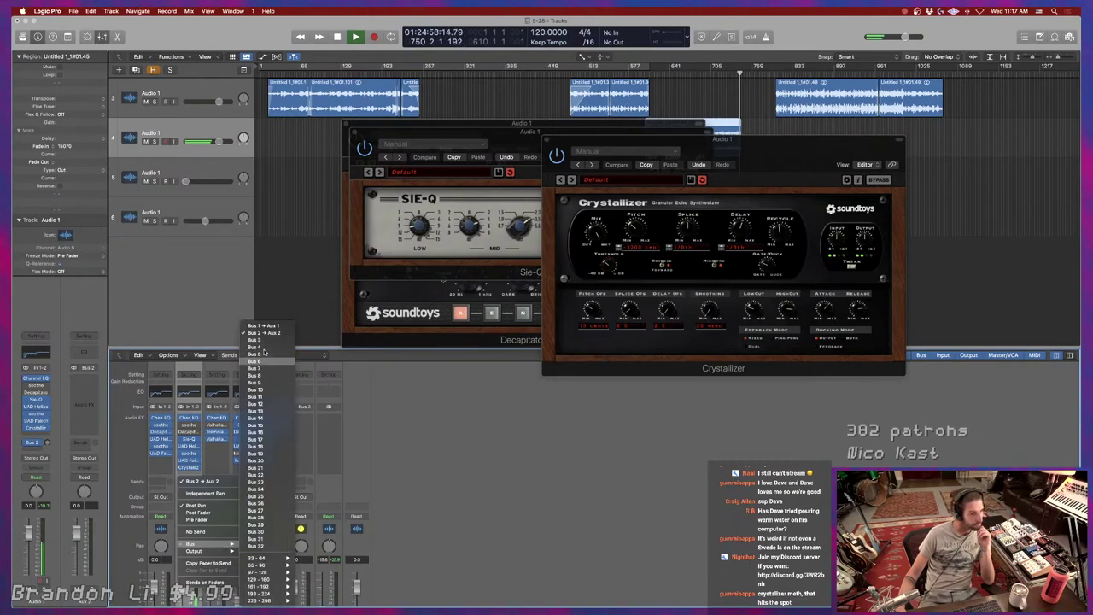
click(263, 325)
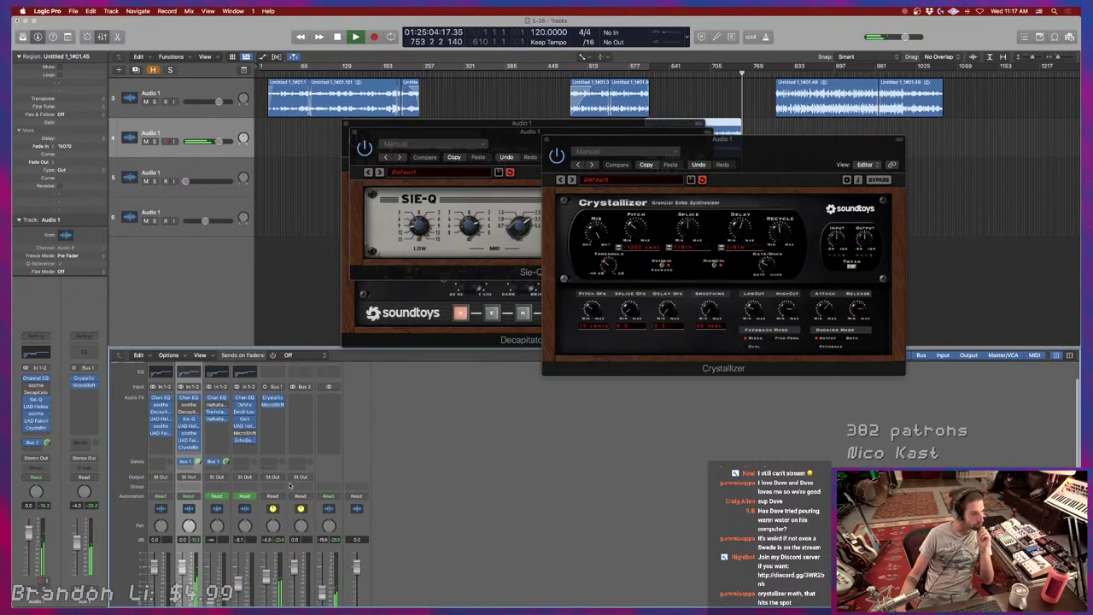
Solo the Aux 1 return, replay from about bar 662, and raise the Aux 1 fader to 0.3 dB.
scroll(282, 546, down, 3)
click(680, 84)
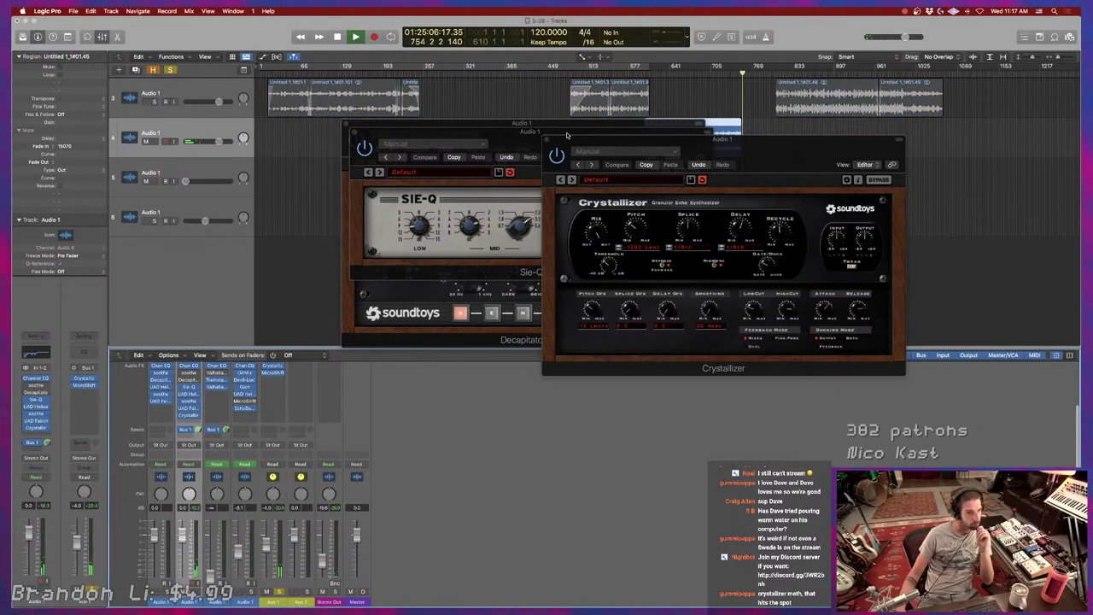
click(682, 69)
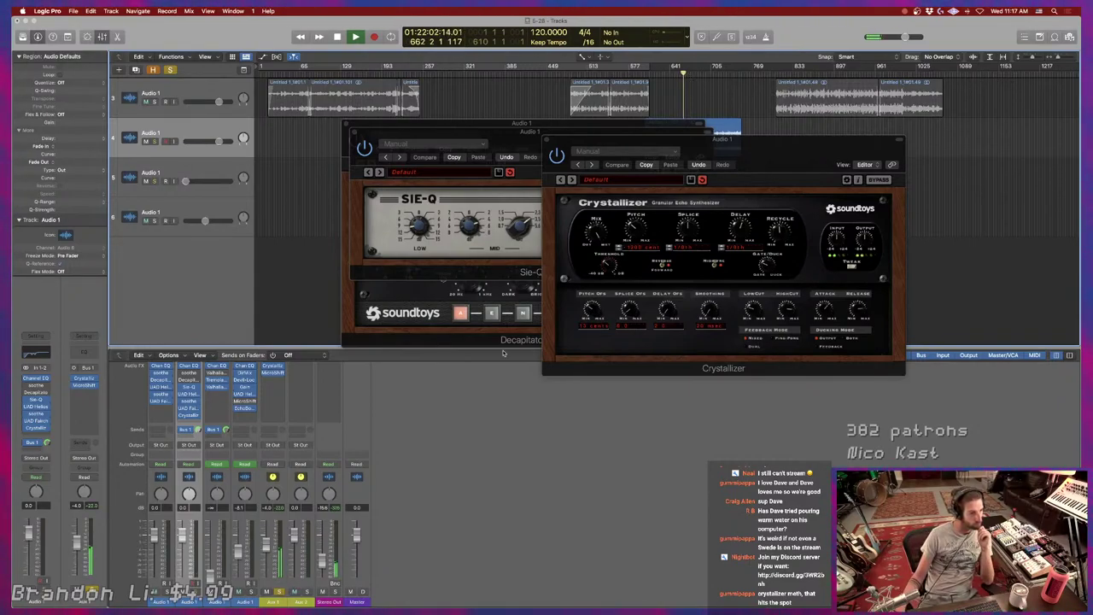
drag(274, 551, 273, 544)
Adjust the Recycle amount in track 4's Crystallizer.
scroll(286, 518, up, 3)
scroll(273, 478, down, 1)
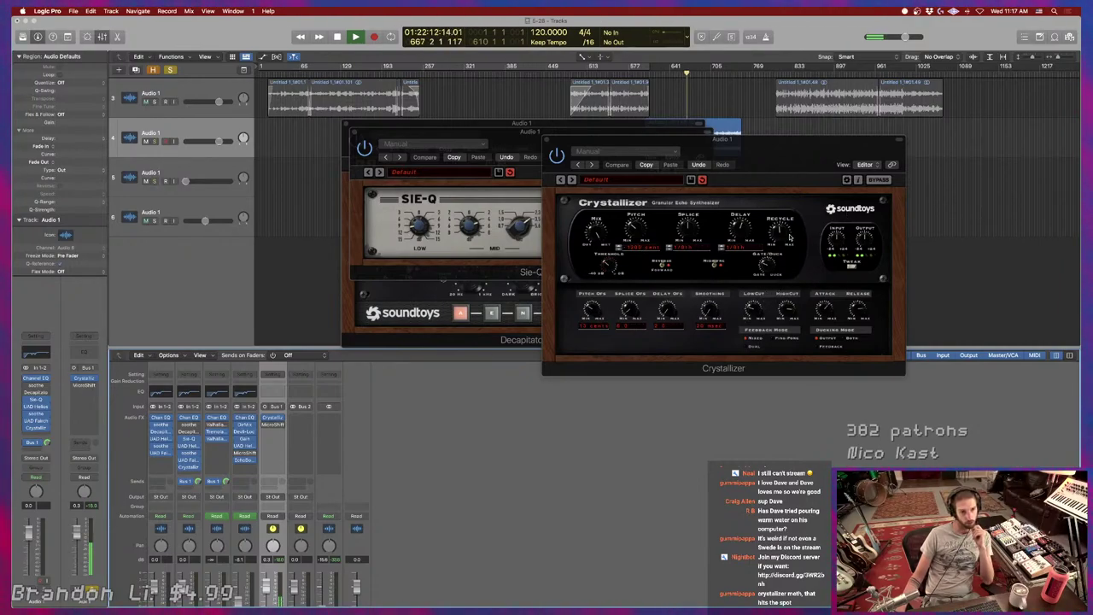
click(783, 250)
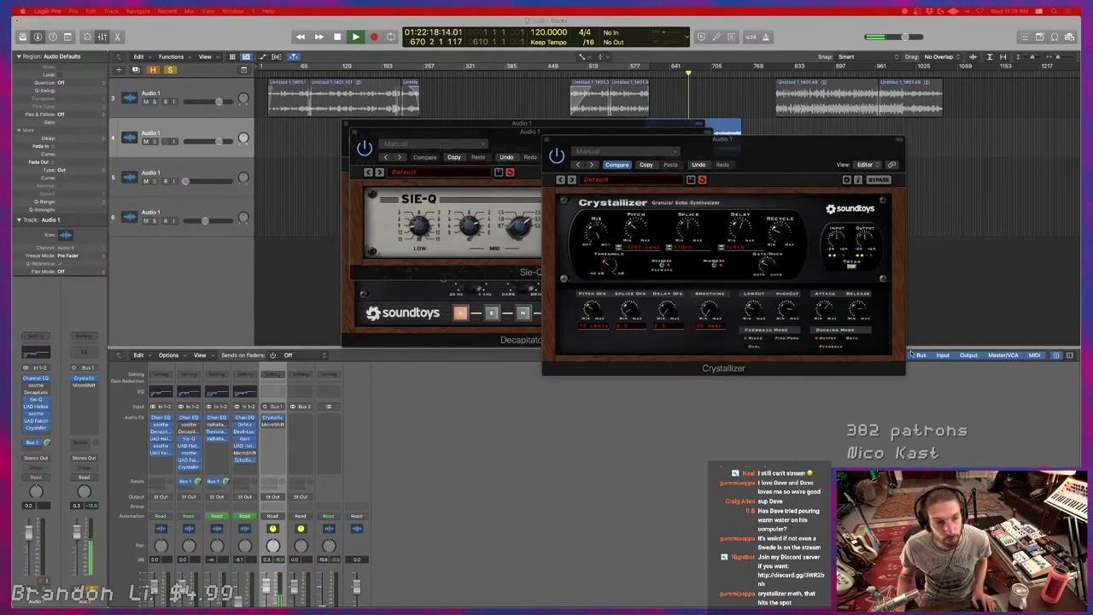
Turn off the solo and close the Crystallizer, Sie-Q and Decapitator windows.
click(169, 70)
drag(567, 143, 578, 237)
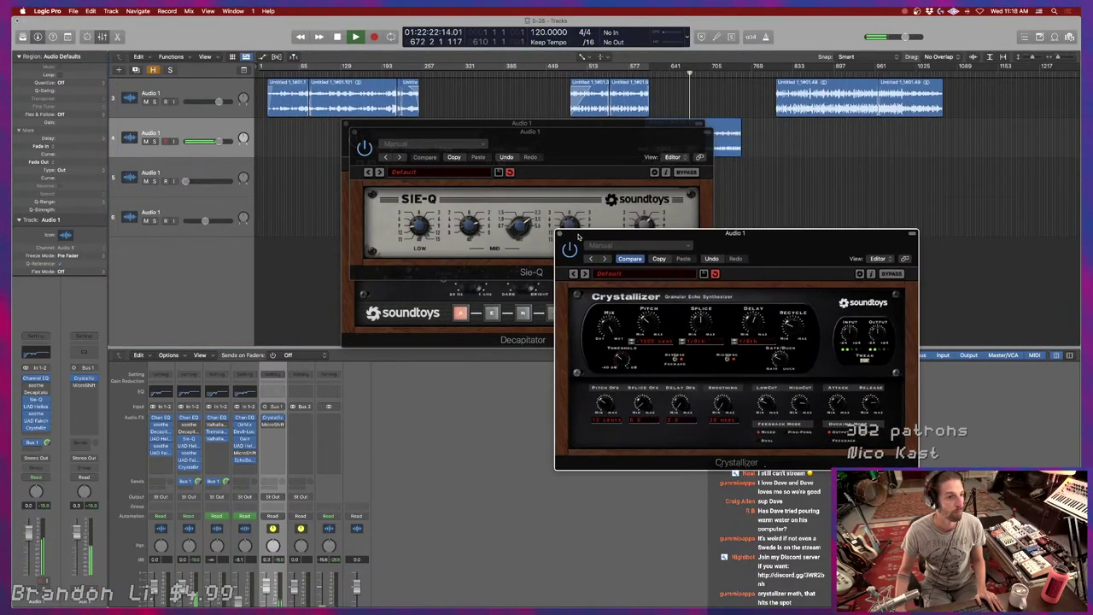
click(559, 233)
click(347, 126)
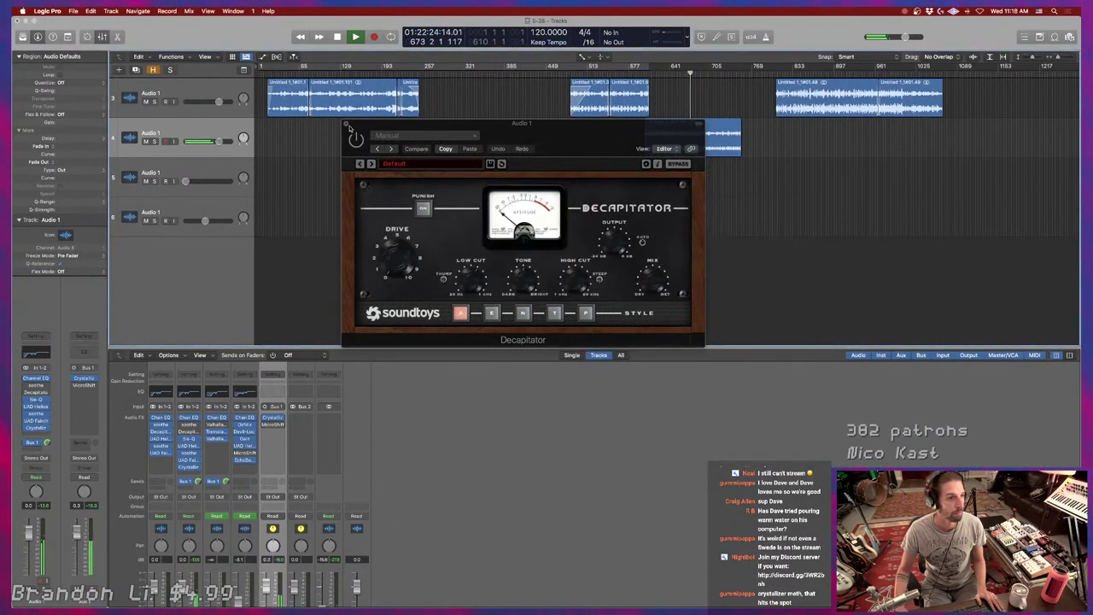
click(347, 125)
Audition track 4's region from about bar 623 to its end, and replay the transition into it from about bar 597.
click(659, 73)
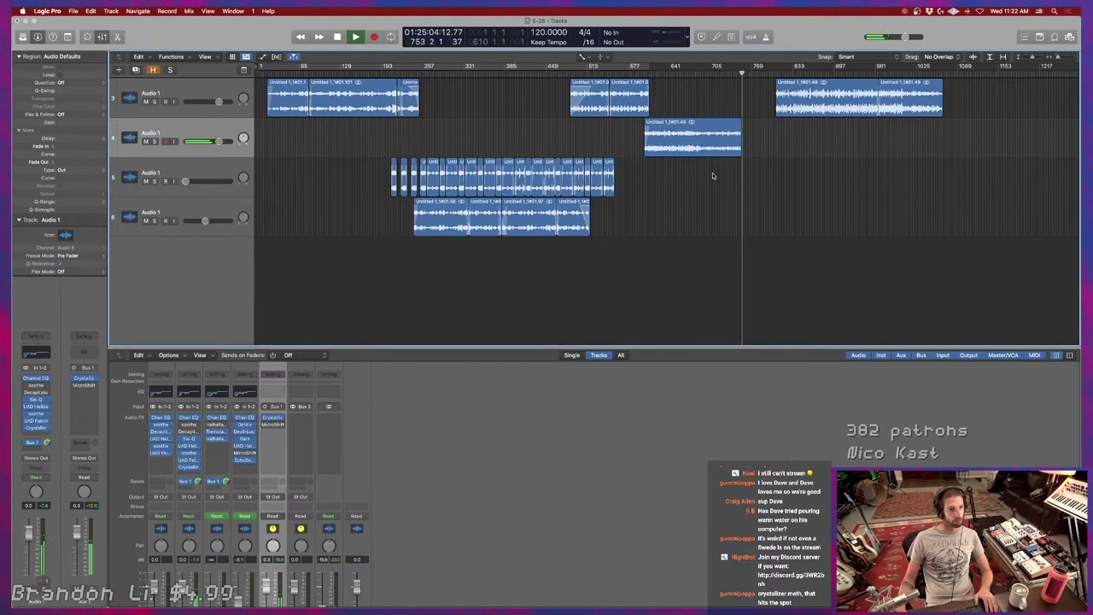
key(space)
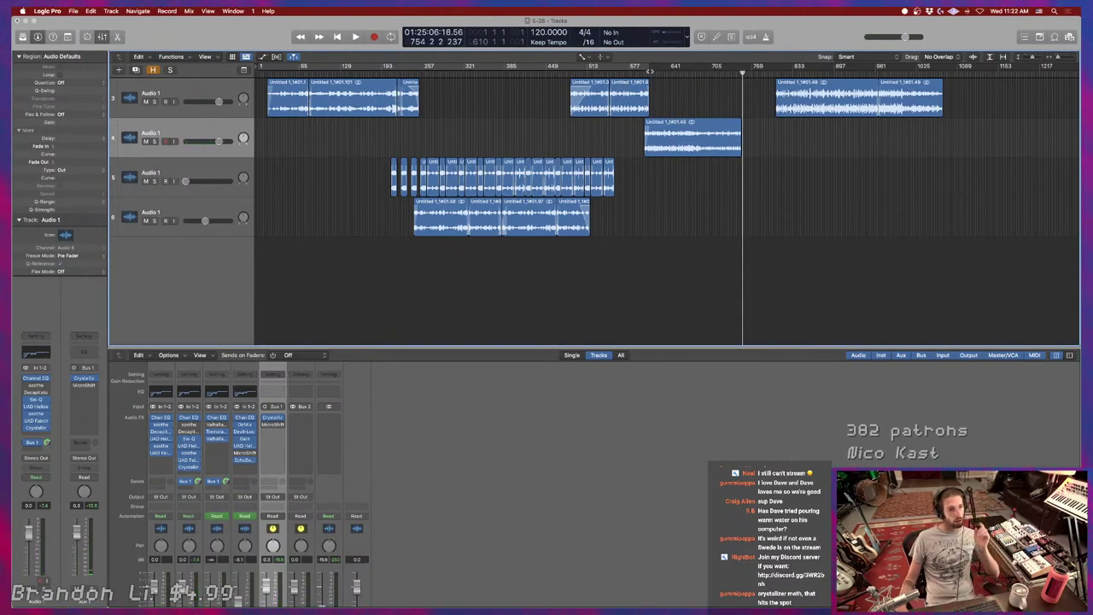
ctrl+alt+click(800, 155)
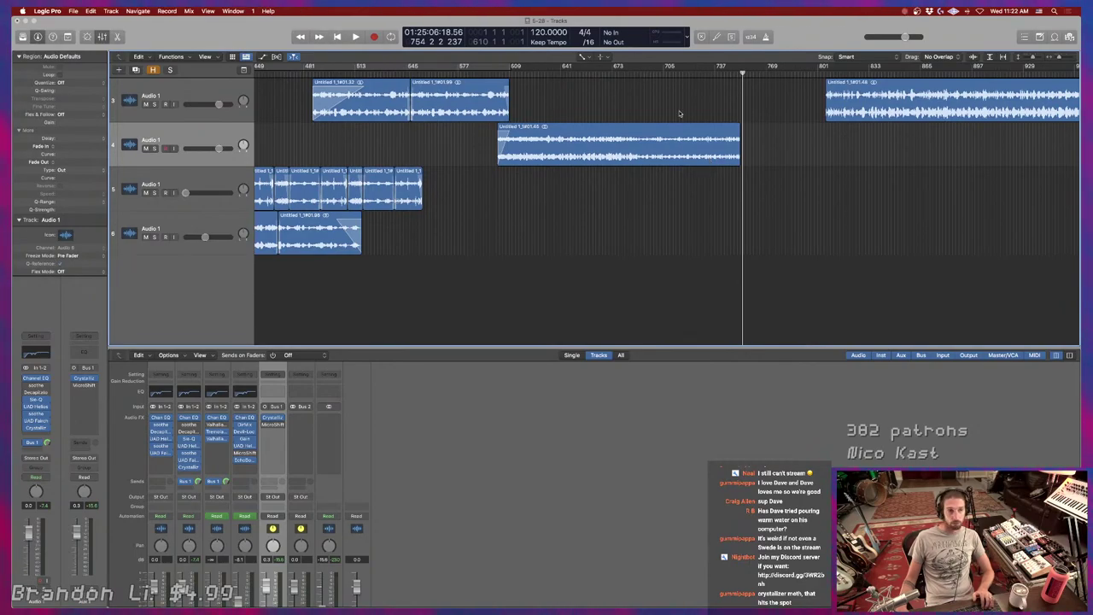
click(492, 75)
key(space)
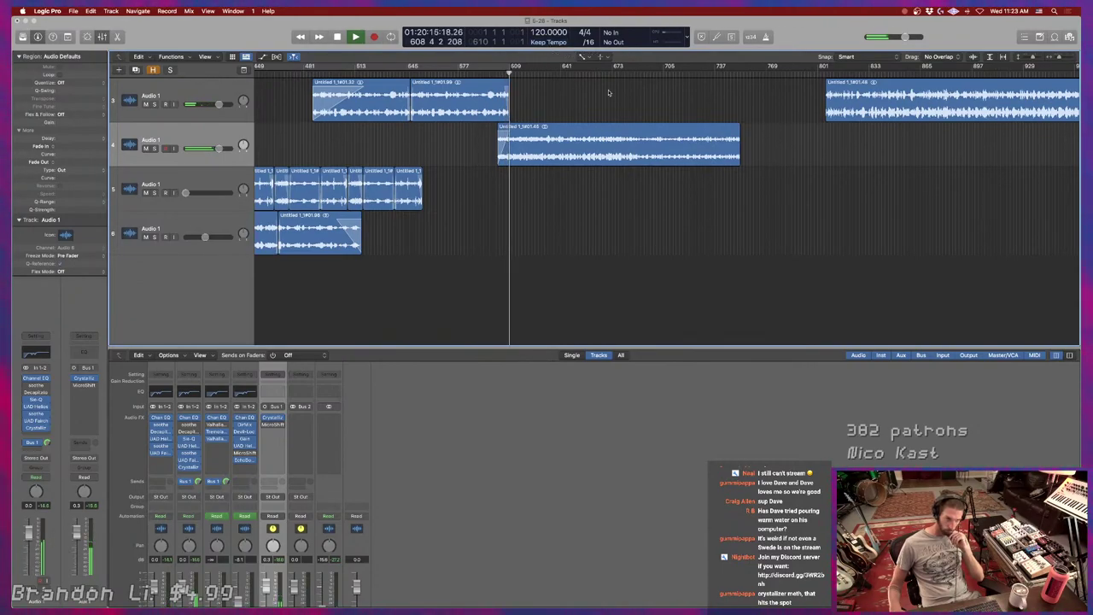
key(t)
click(782, 155)
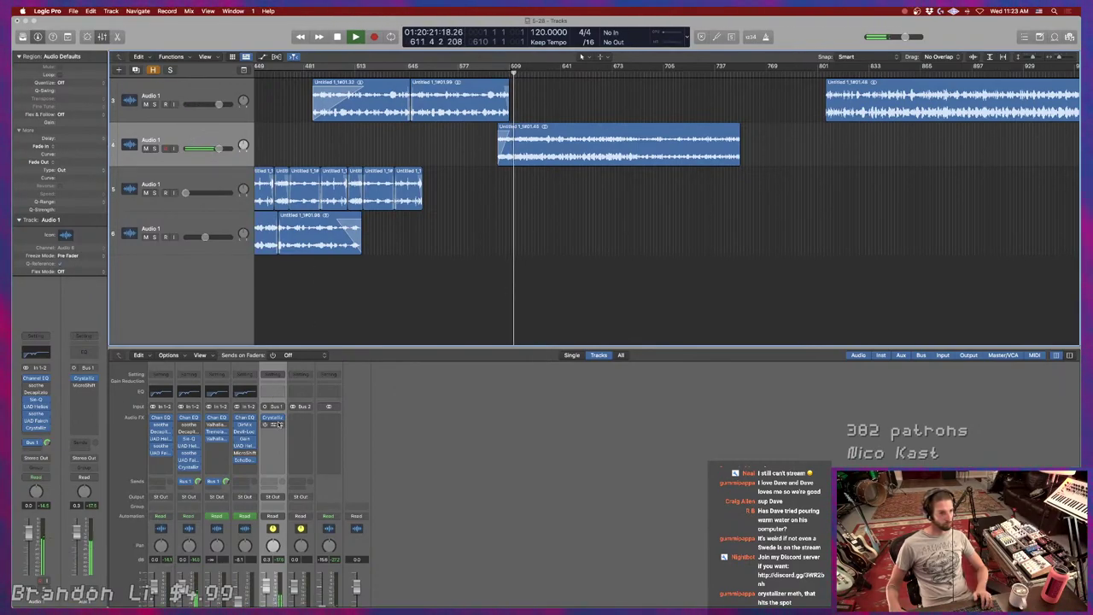
Review Aux 1's Crystallizer with its Tweak controls expanded, and insert Devil-Loc Deluxe after MicroShift on Aux 1.
click(274, 417)
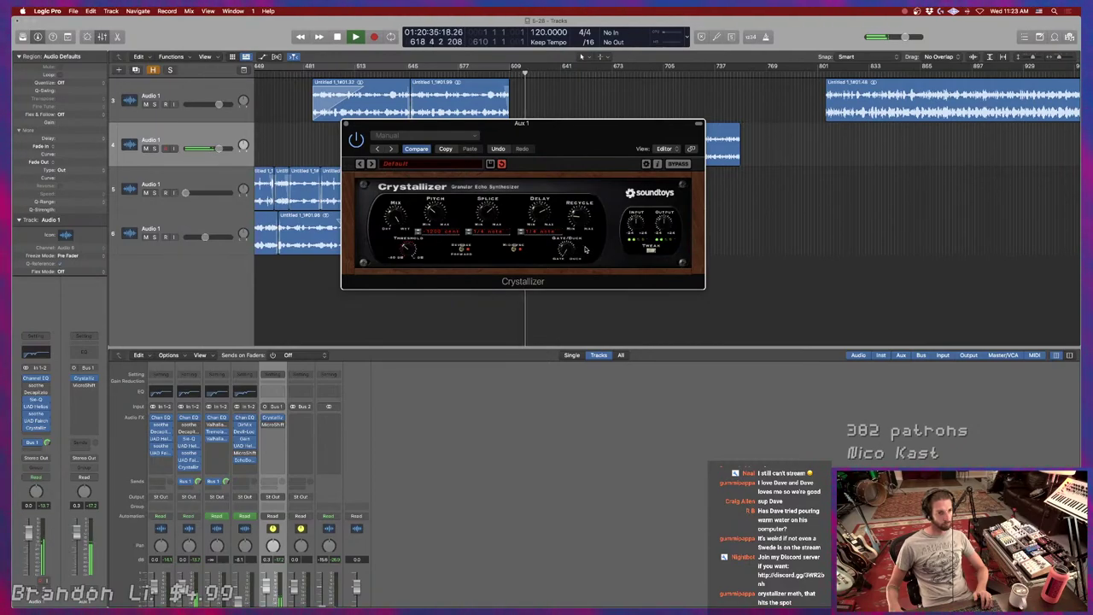
click(650, 249)
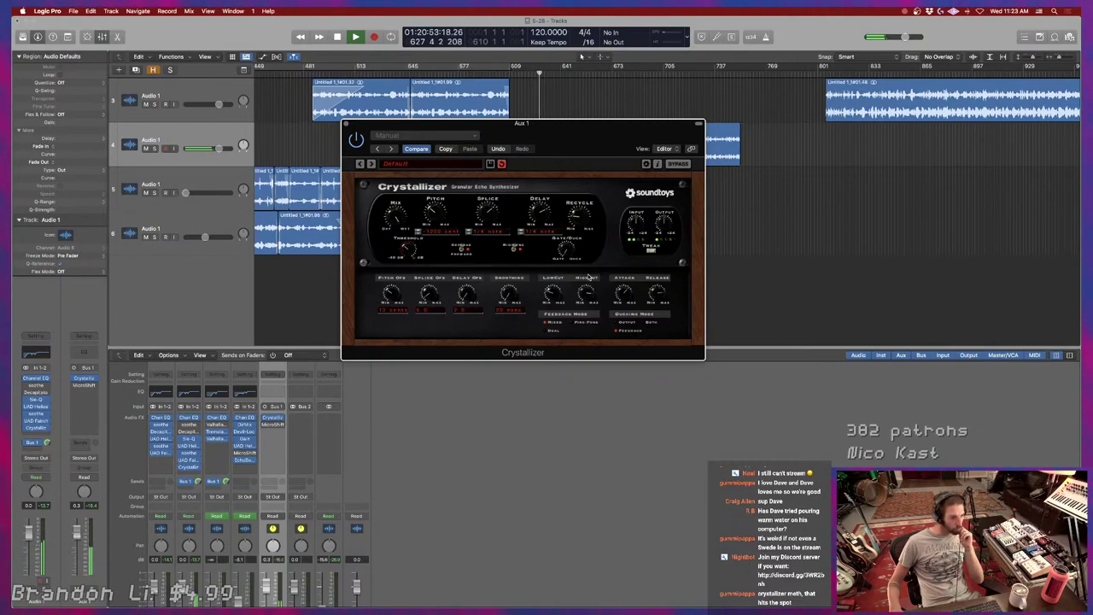
click(272, 430)
mouse_move(335, 593)
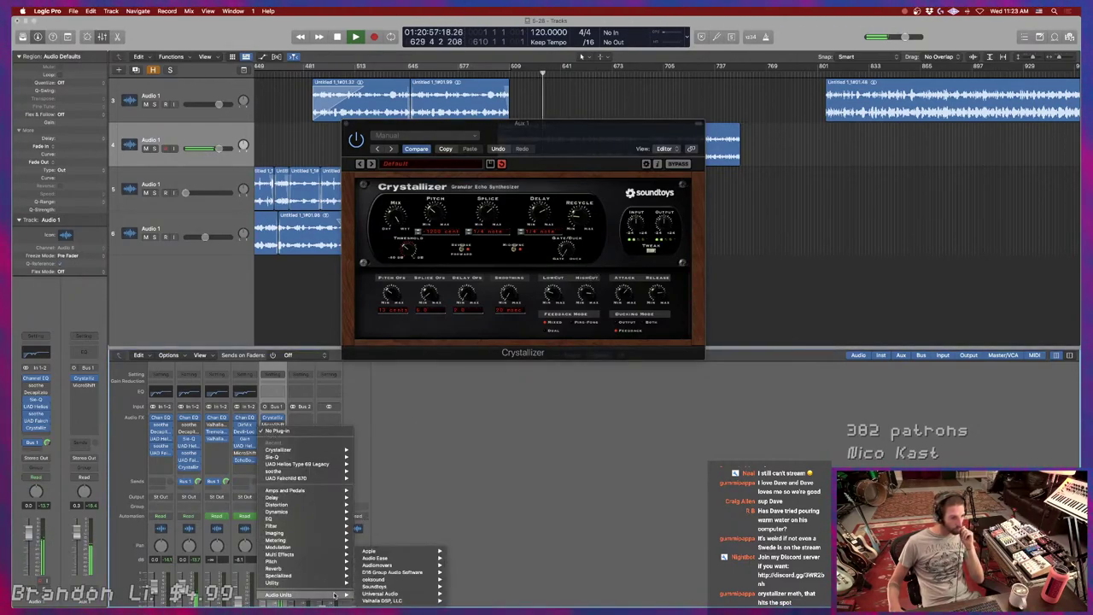
mouse_move(415, 589)
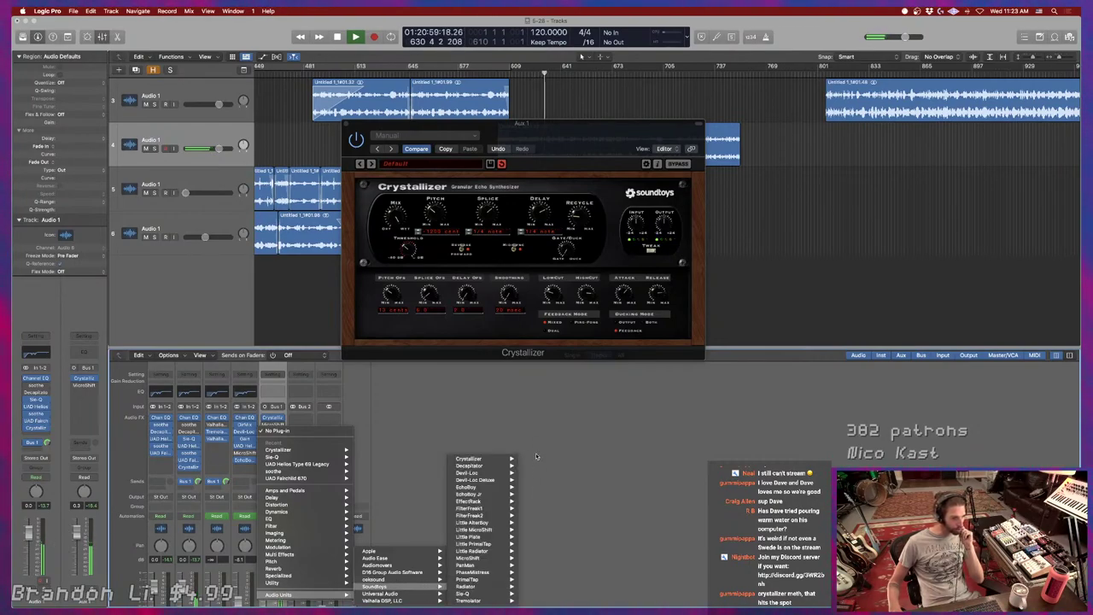
click(531, 480)
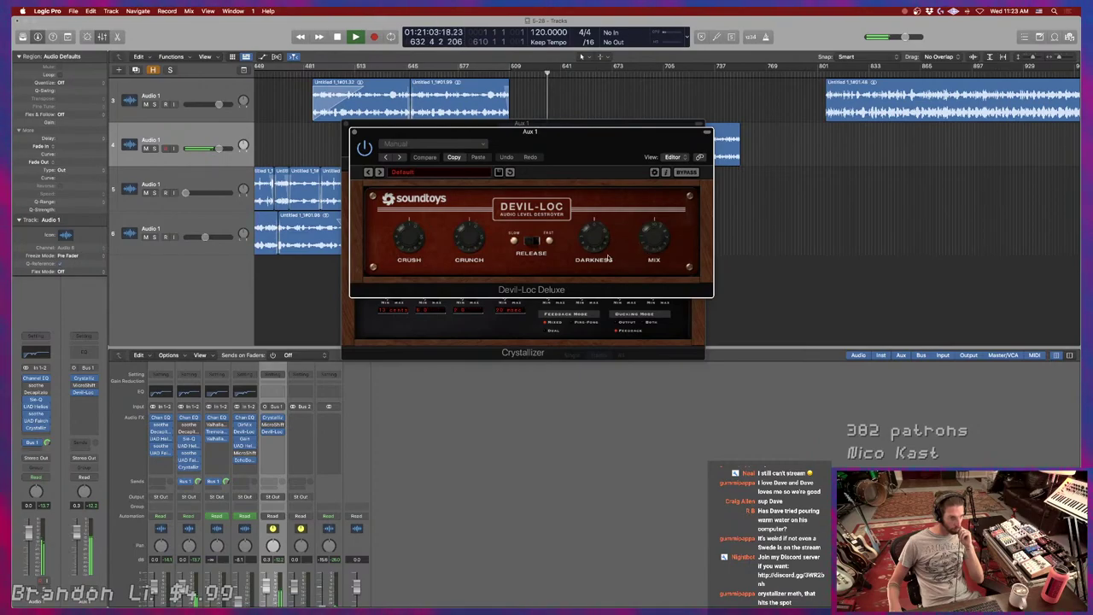
Adjust Devil-Loc Deluxe's Darkness and move MicroShift below it in Aux 1's effects chain.
drag(592, 243, 595, 230)
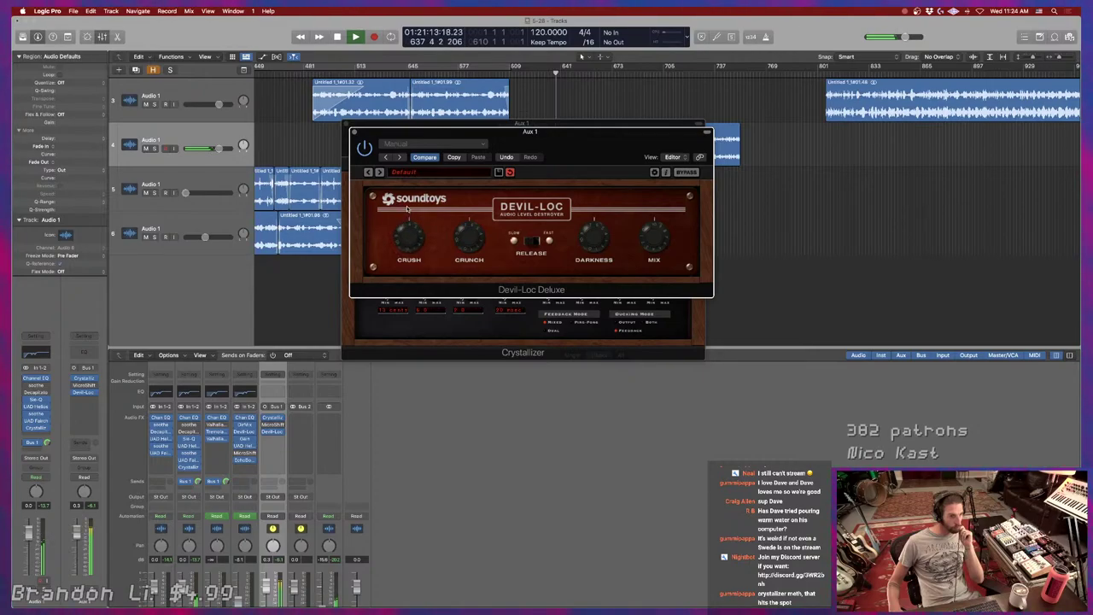
drag(273, 424, 273, 439)
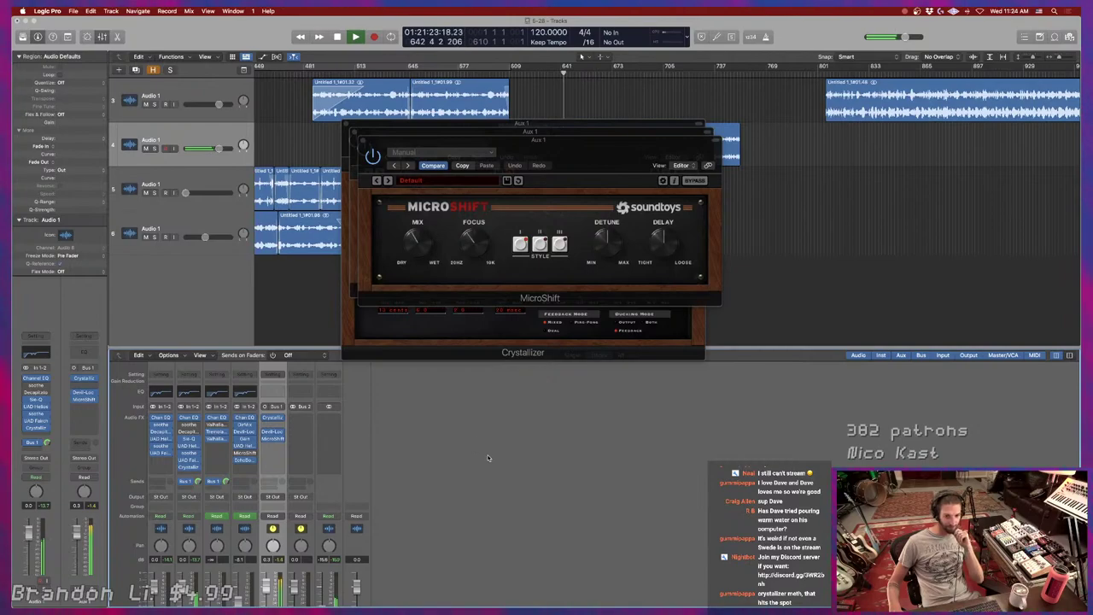
Lower Aux 1's volume to -13.4 dB and close its MicroShift, Devil-Loc Deluxe and Crystallizer windows.
scroll(487, 449, down, 1)
scroll(444, 478, down, 1)
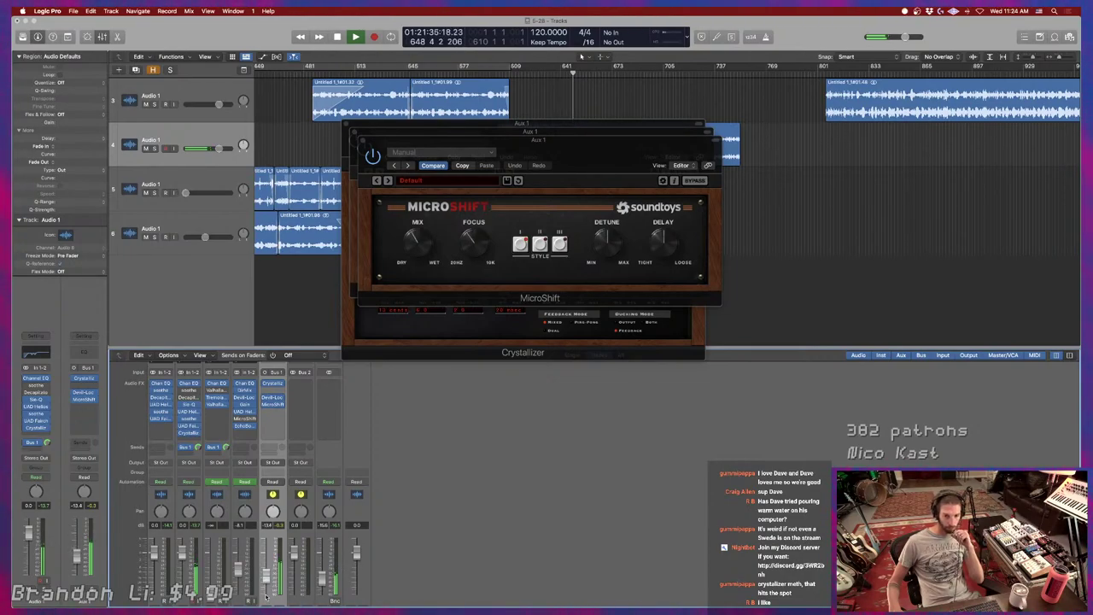
click(359, 140)
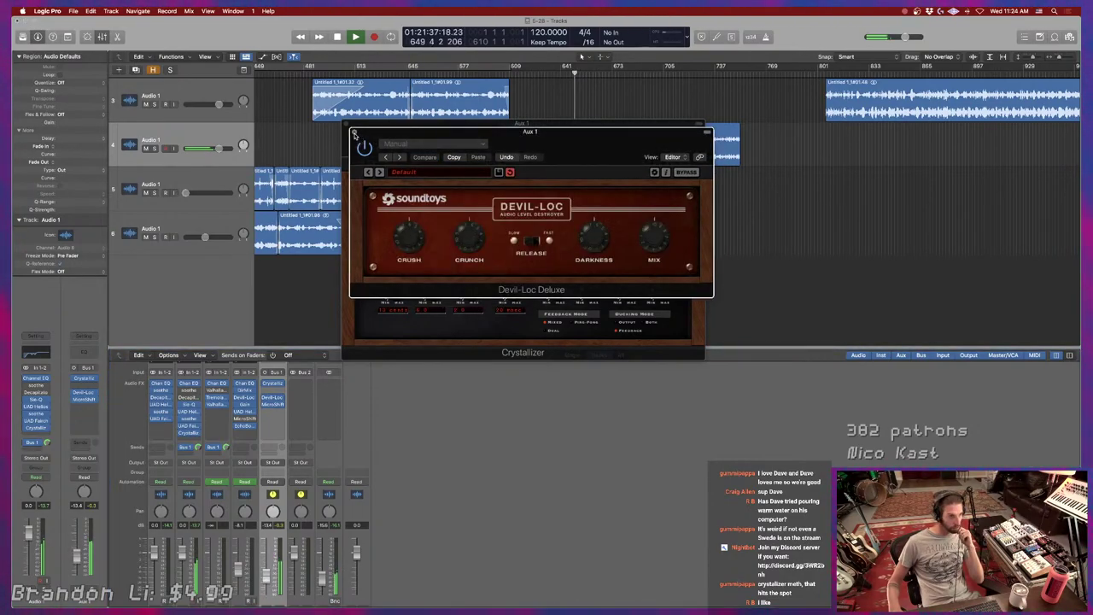
click(353, 133)
click(349, 125)
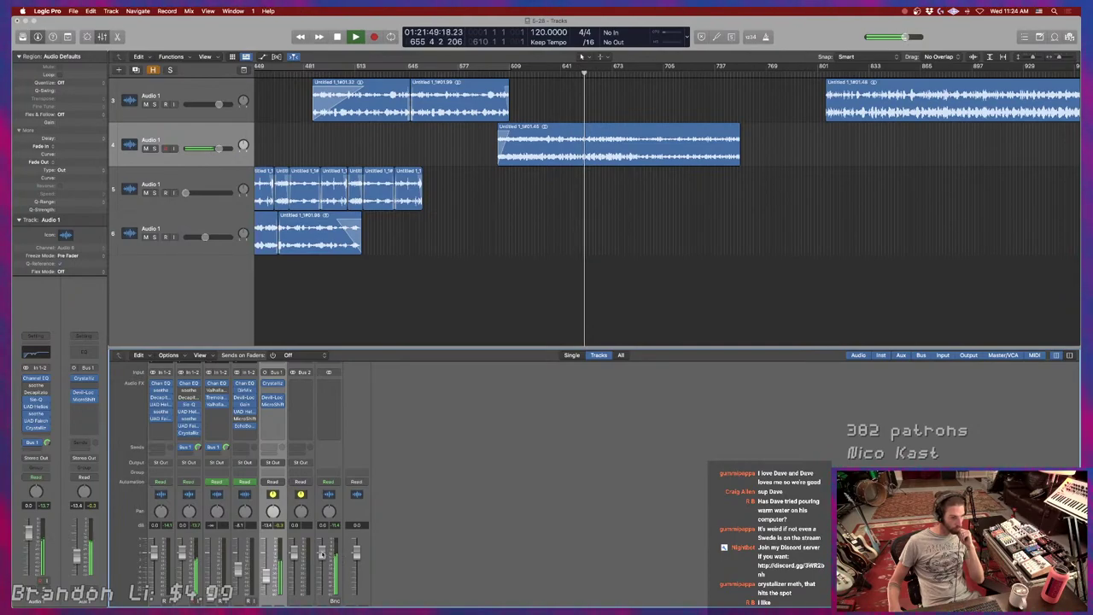
Solo Aux 1 and insert a stereo Soundtoys Tremolator after MicroShift in its effects chain.
scroll(273, 573, down, 2)
click(279, 593)
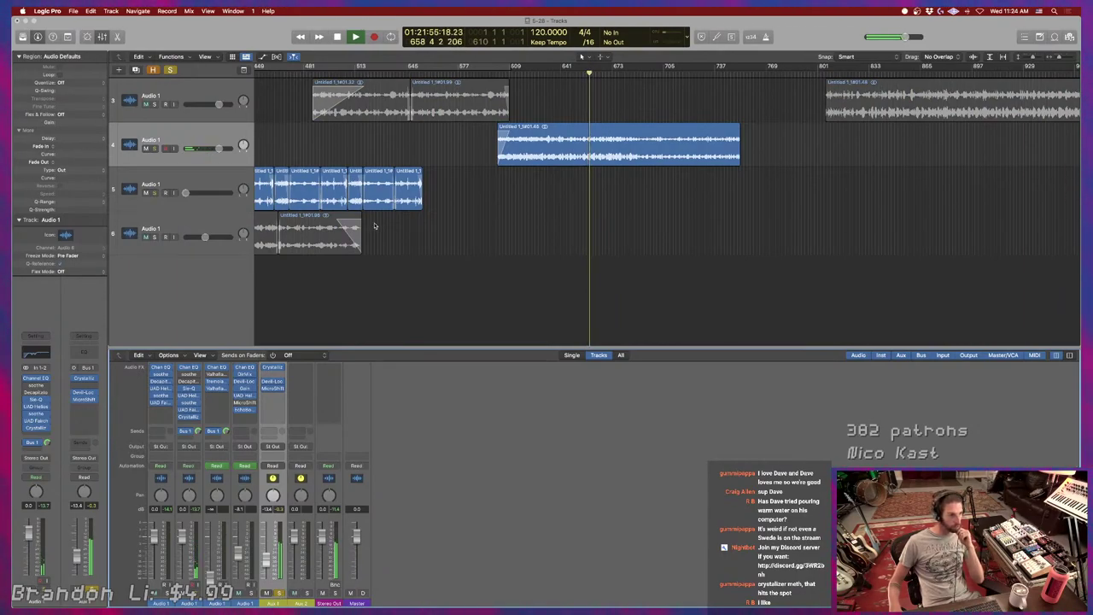
click(273, 394)
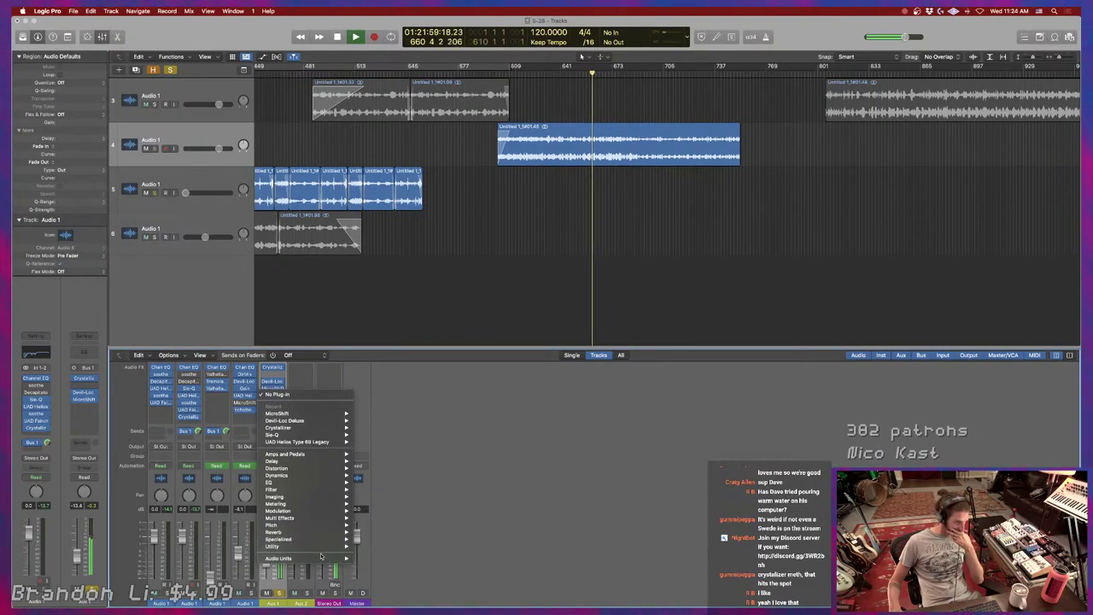
mouse_move(323, 559)
mouse_move(411, 582)
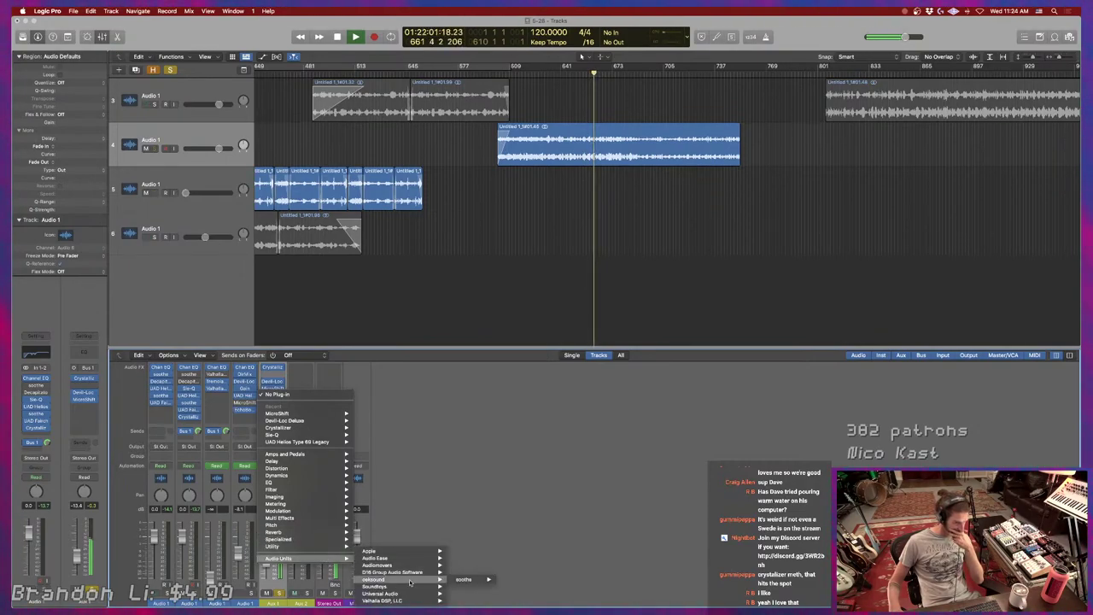
mouse_move(500, 601)
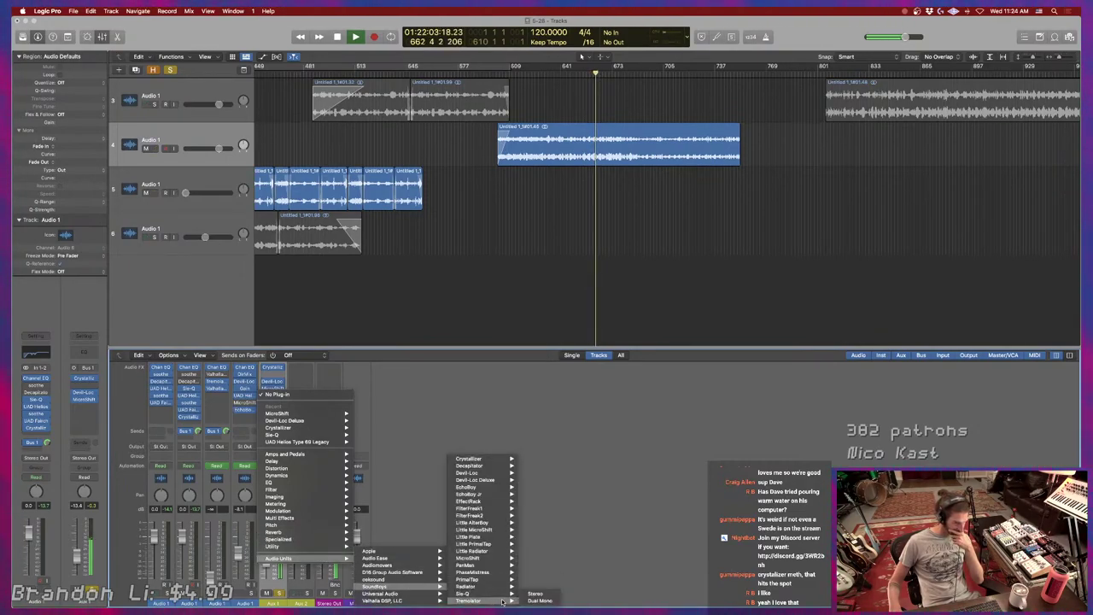
click(535, 593)
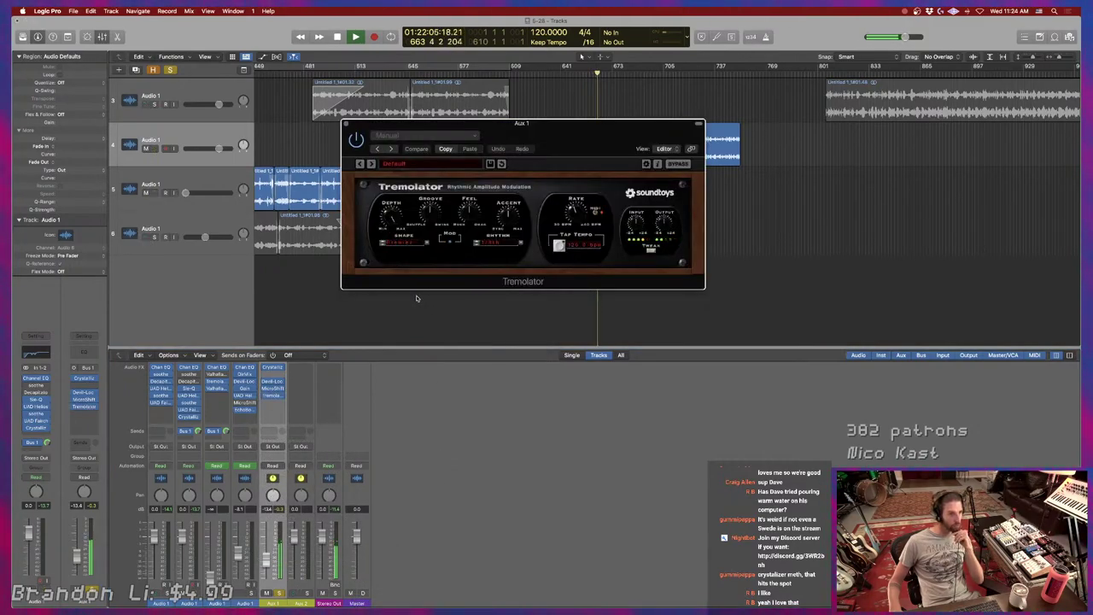
Set Aux 1's Tremolator to the Sine shape with a 4 bars rhythm, and reduce its Depth.
click(395, 241)
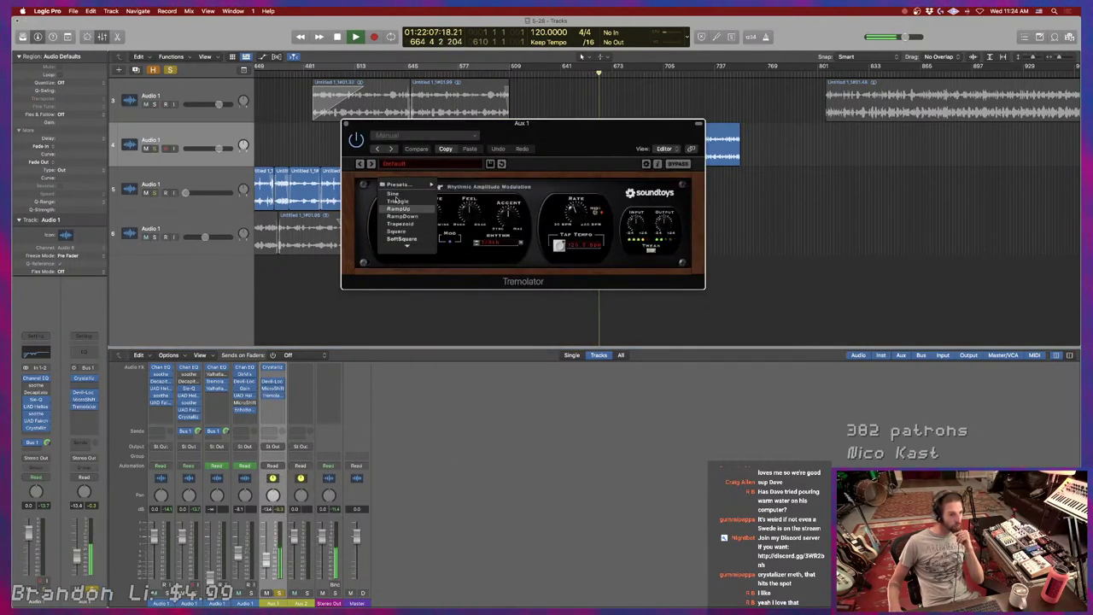
click(401, 215)
click(490, 243)
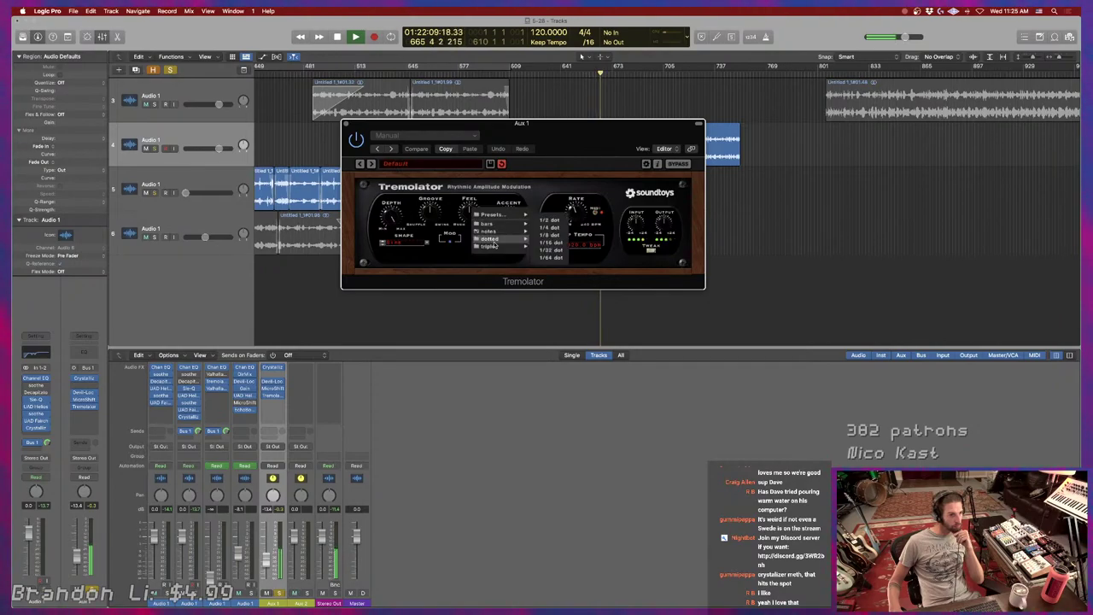
click(547, 222)
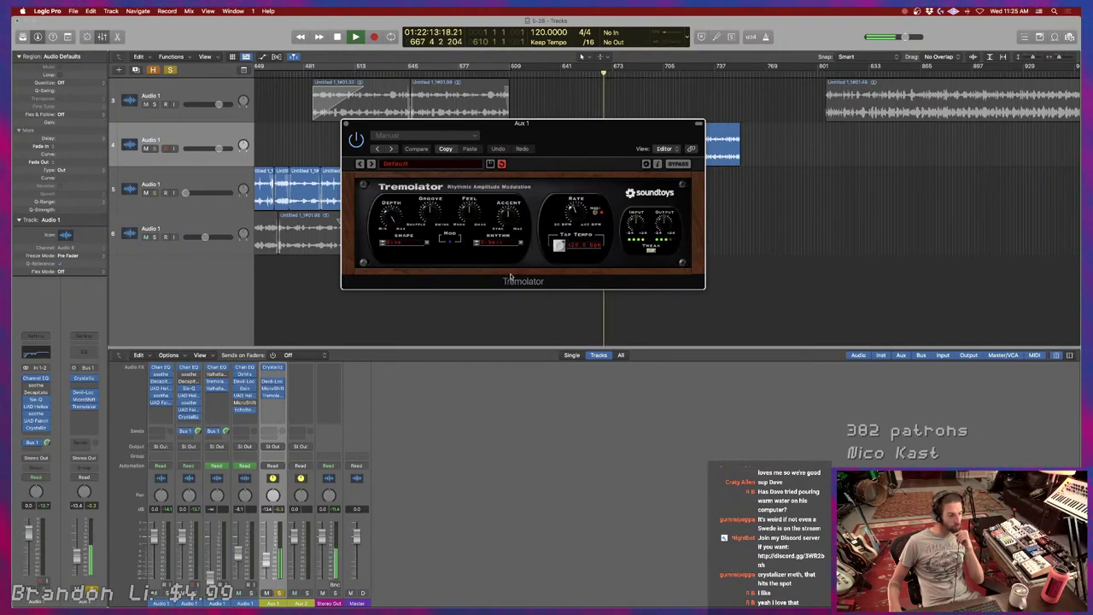
drag(388, 215, 394, 260)
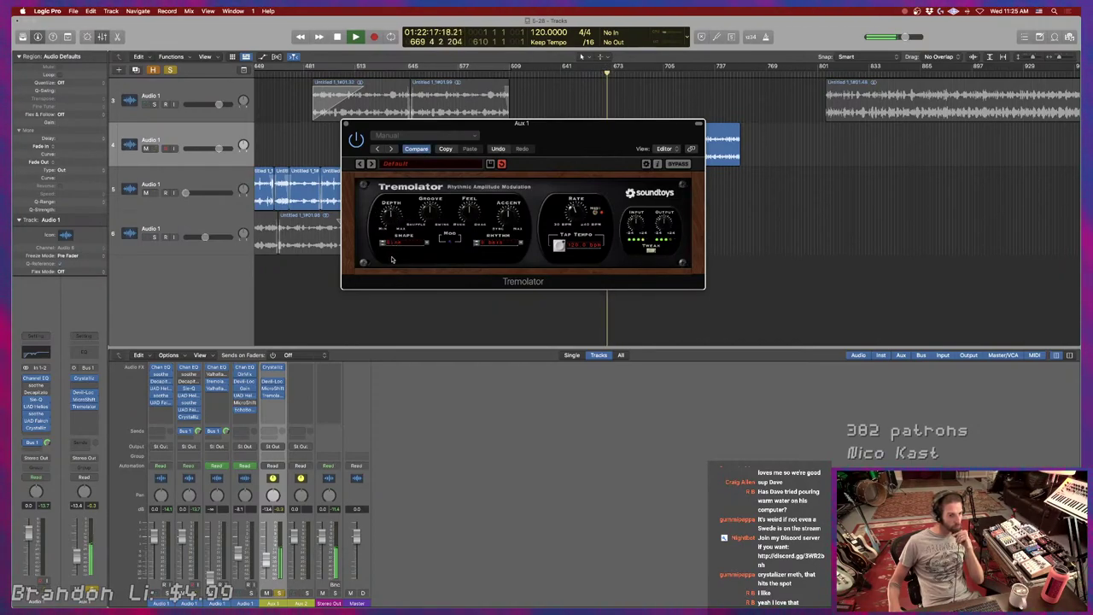
click(490, 242)
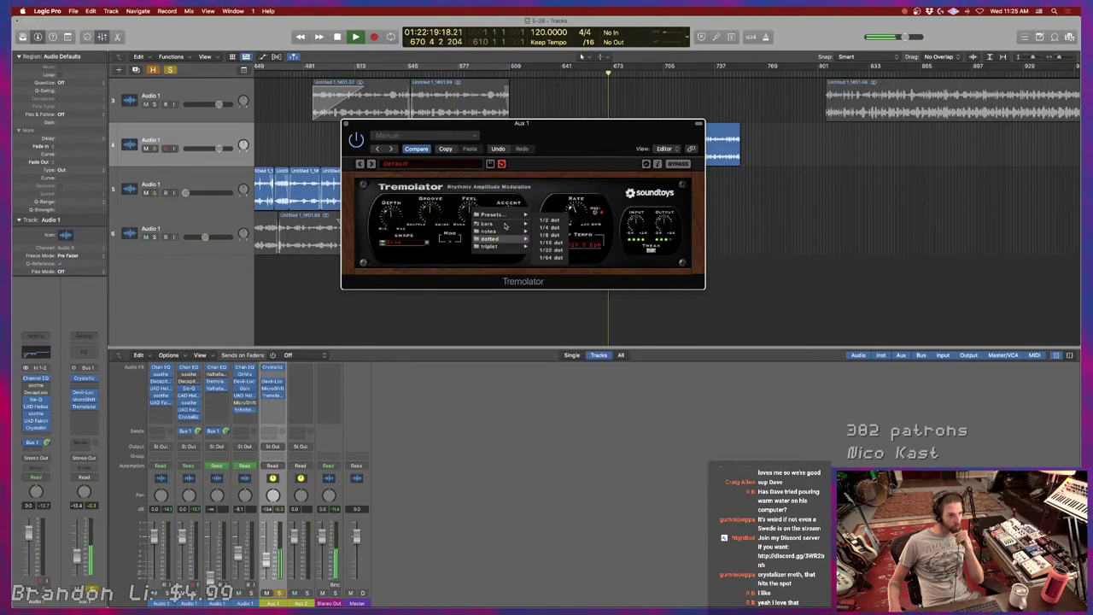
click(543, 228)
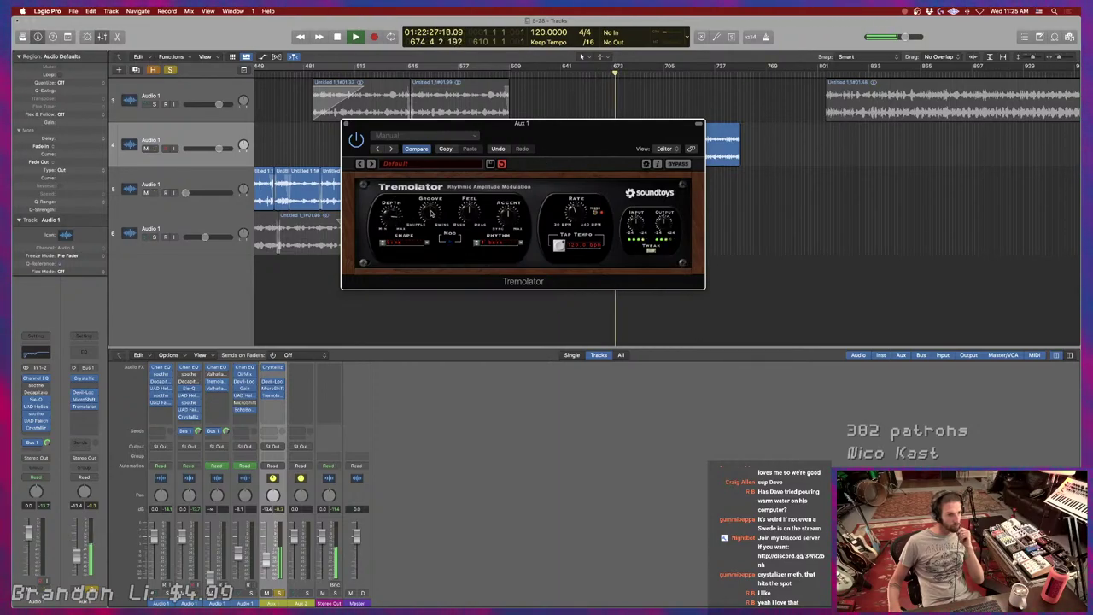
Review Tremolator's shape and rhythm editors in its expanded Tweak section, and close the plug-in window.
click(654, 249)
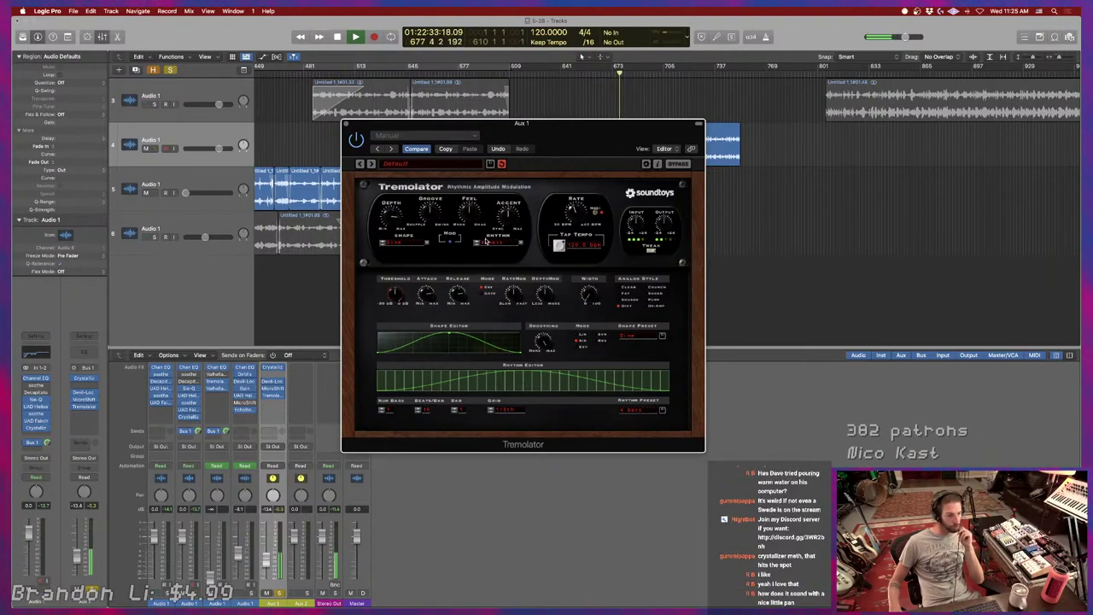
drag(436, 127, 498, 128)
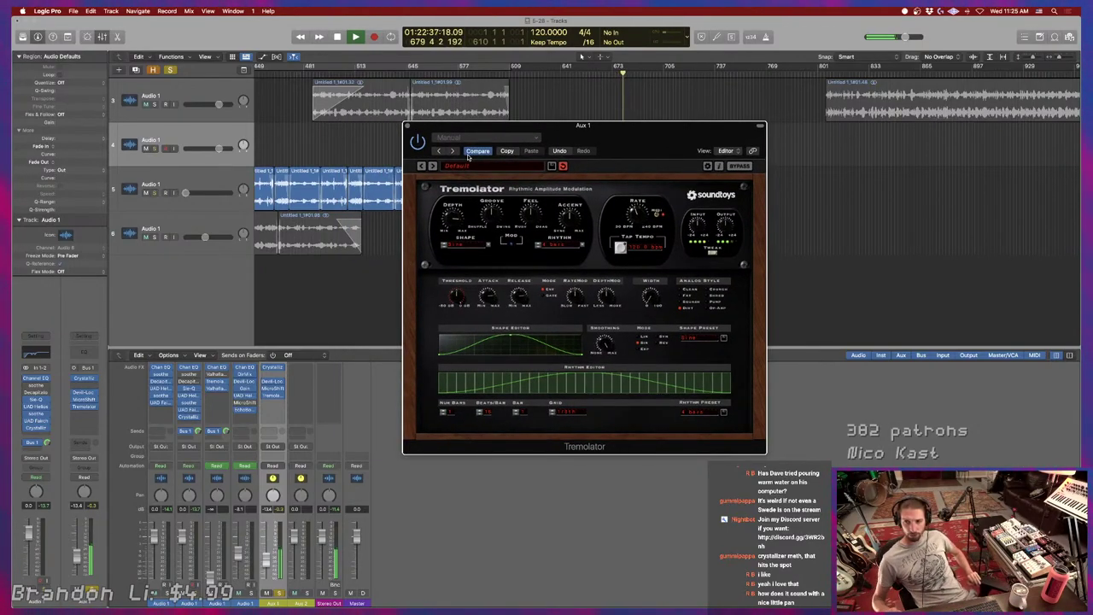
click(406, 126)
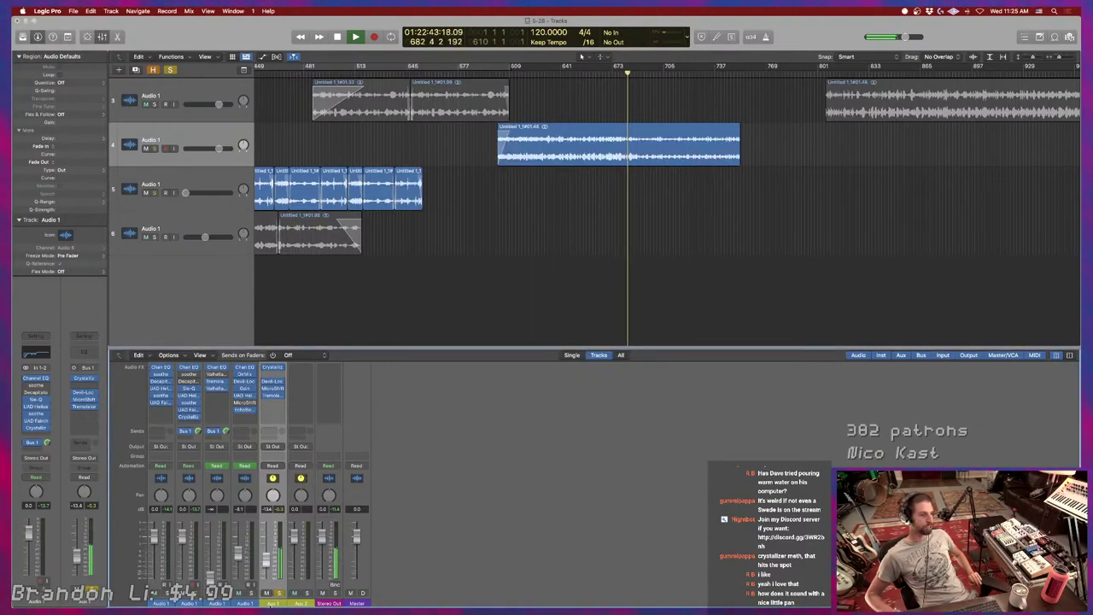
Turn off Aux 1's solo and briefly audition the full mix from about bar 683.
key(space)
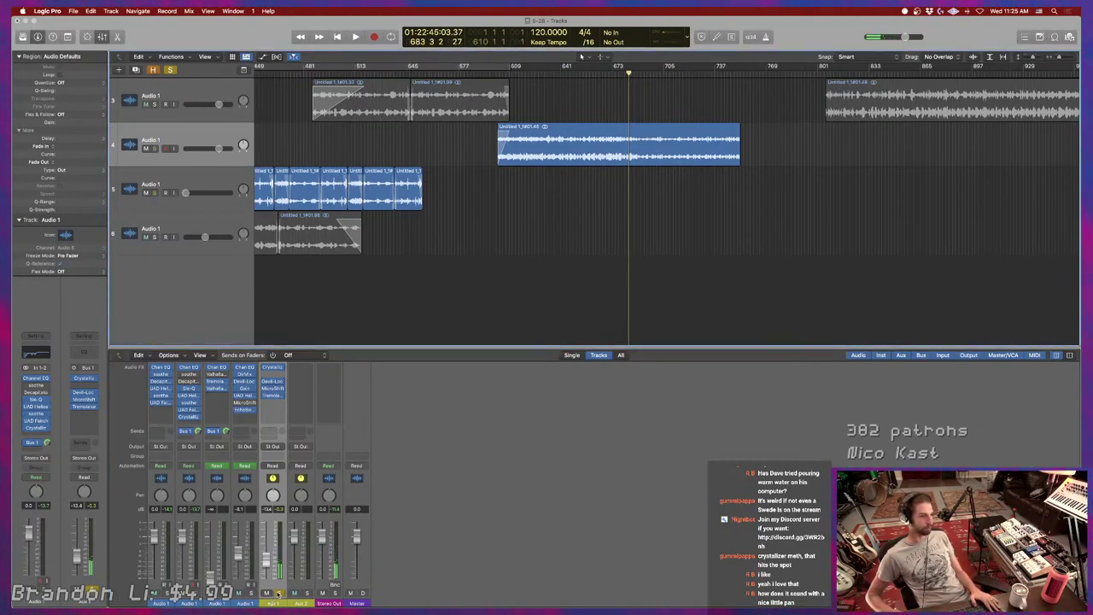
key(super+a)
key(space)
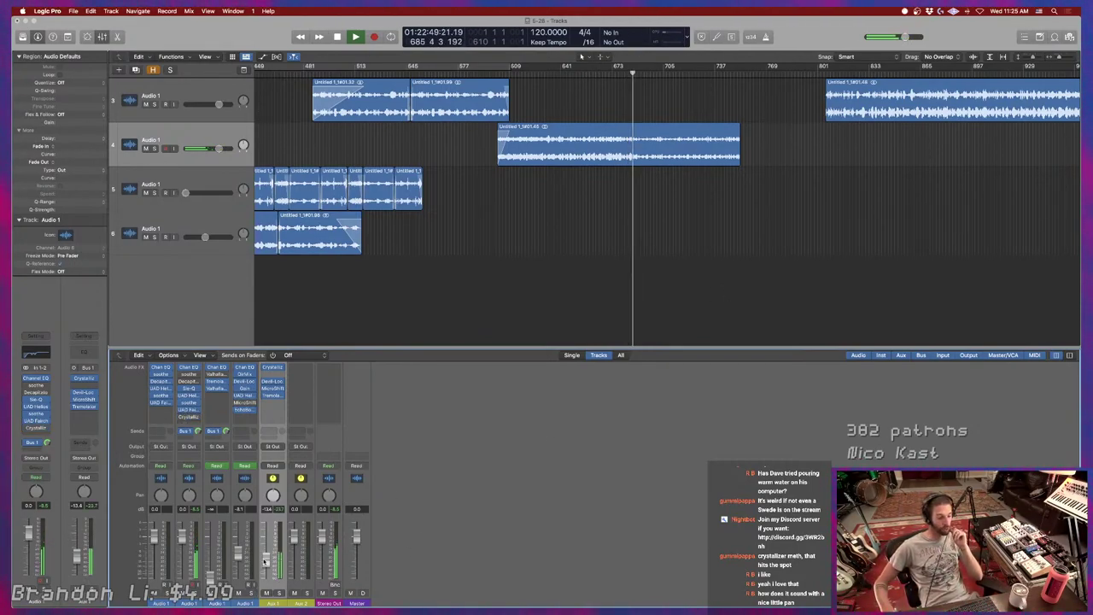
key(space)
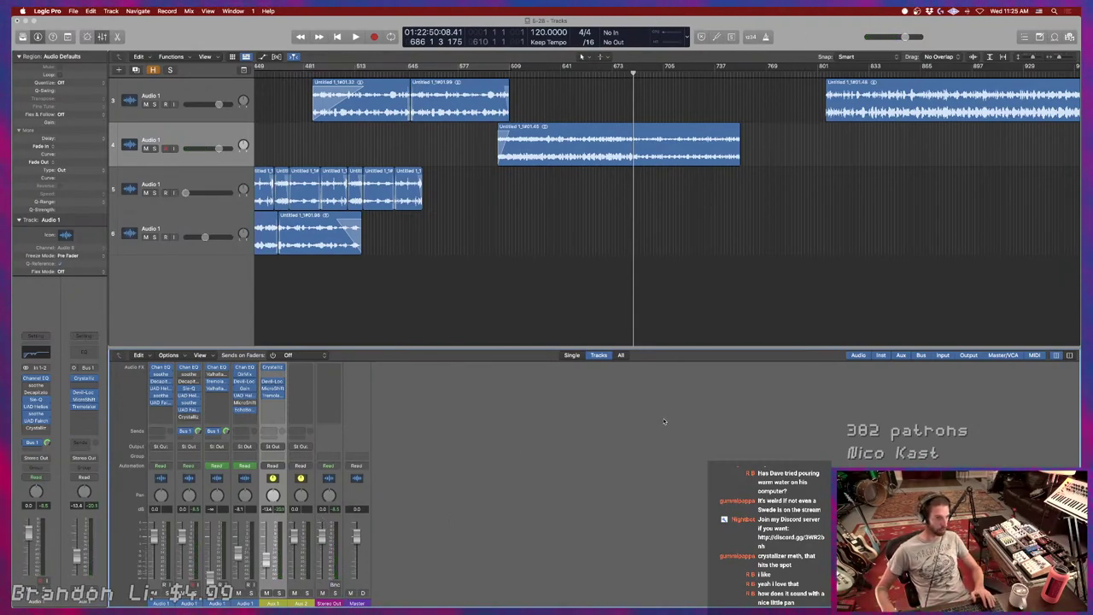
Replay track 4's region and lower the Mix of the Crystallizer on track 4 during playback.
key(shift+space)
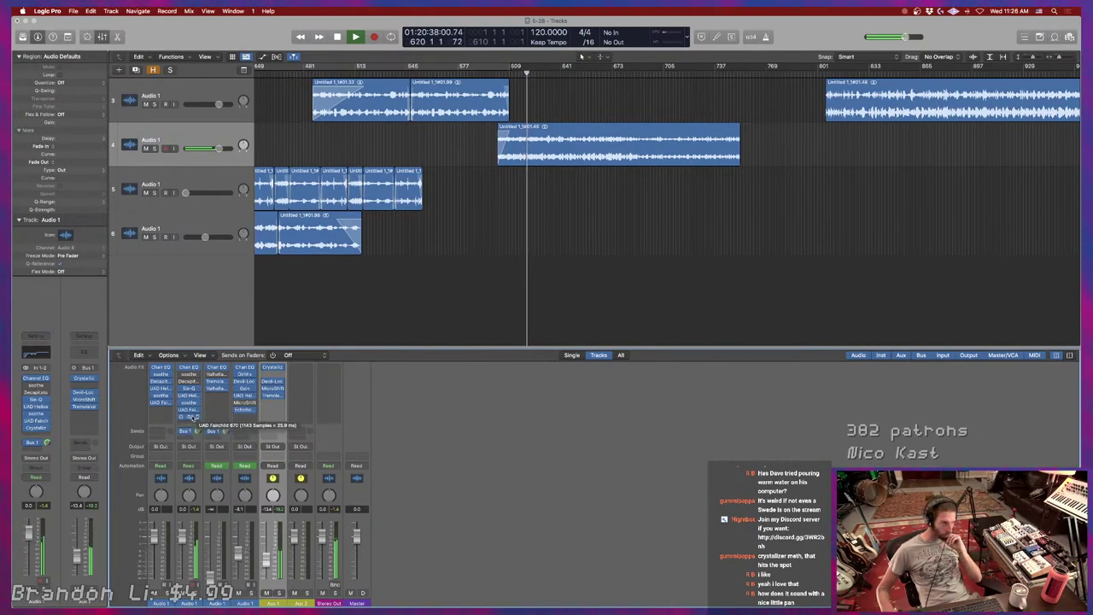
click(190, 416)
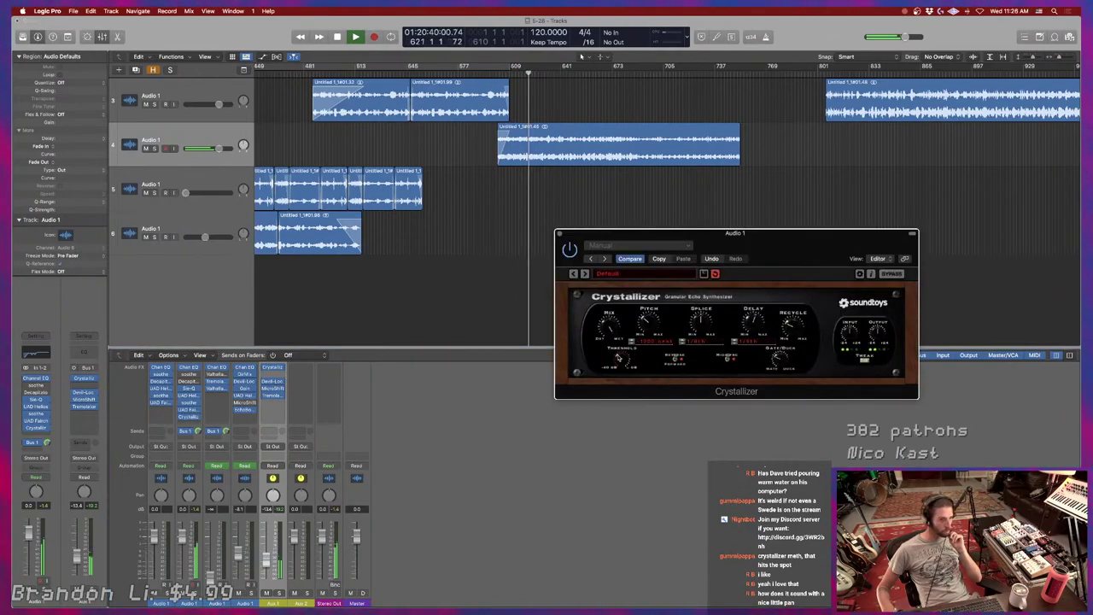
drag(611, 327, 609, 373)
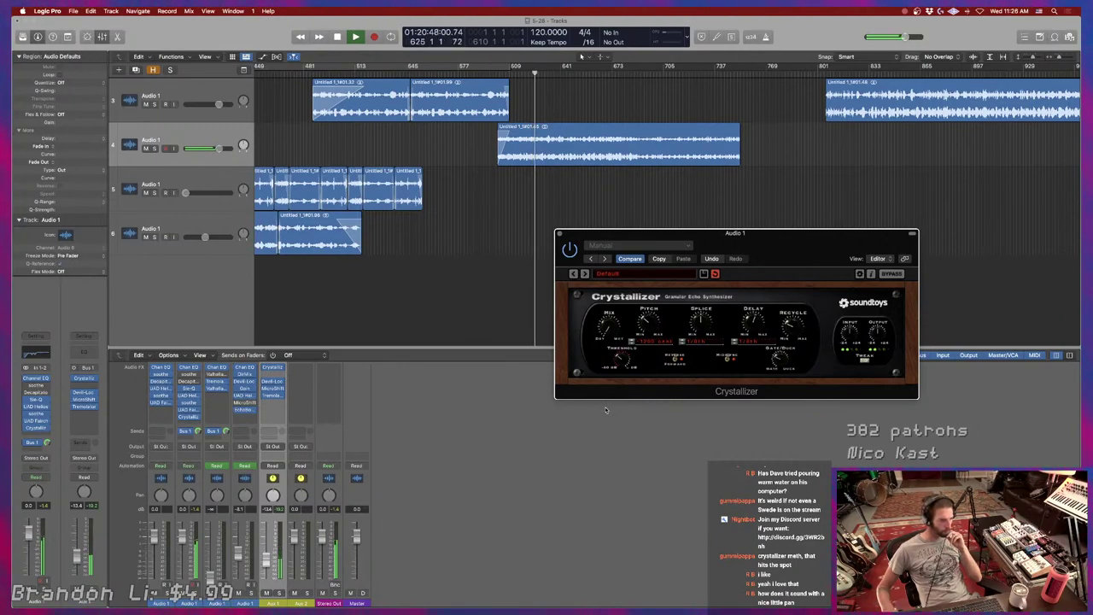
Raise the Recycle amount slightly in Aux 1's Crystallizer and close that plug-in window.
click(273, 367)
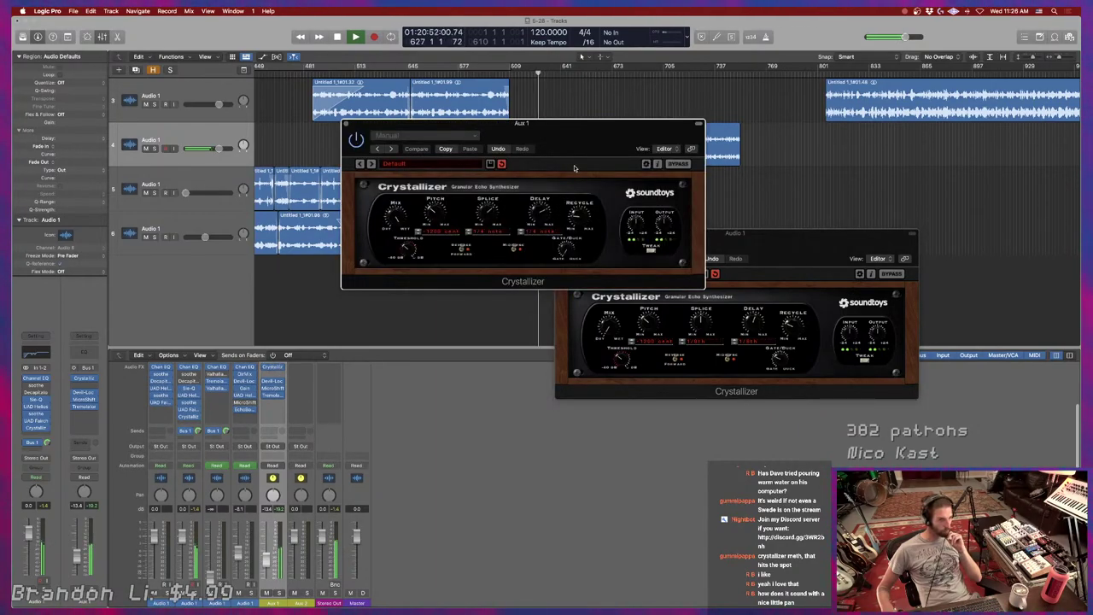
drag(581, 214, 581, 205)
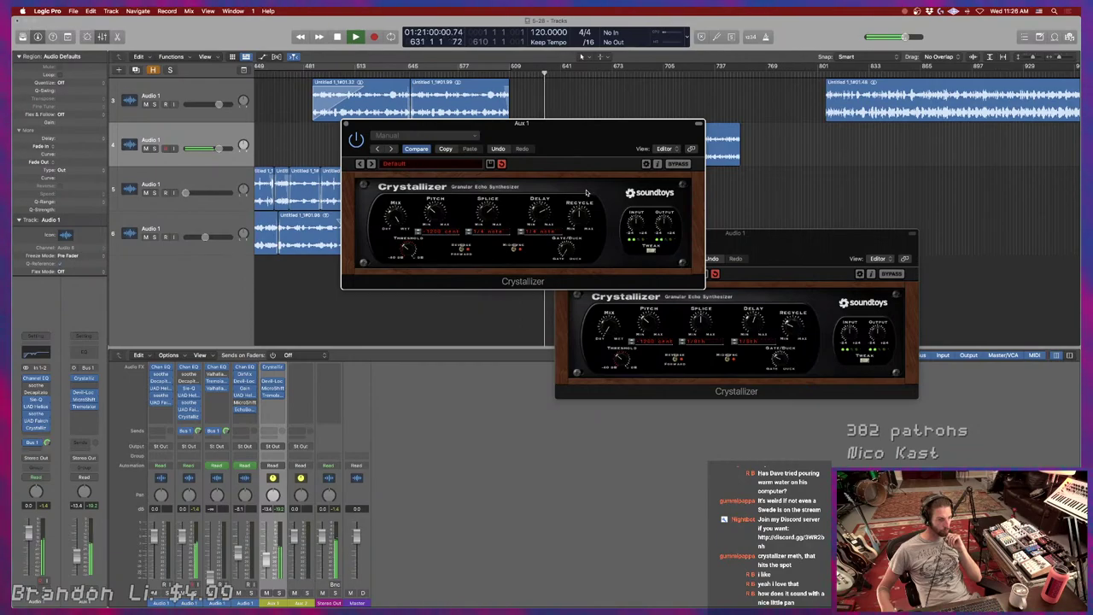
click(347, 124)
Check Aux 1 briefly in solo, and lower its volume to -14.0 dB in the full mix.
click(280, 593)
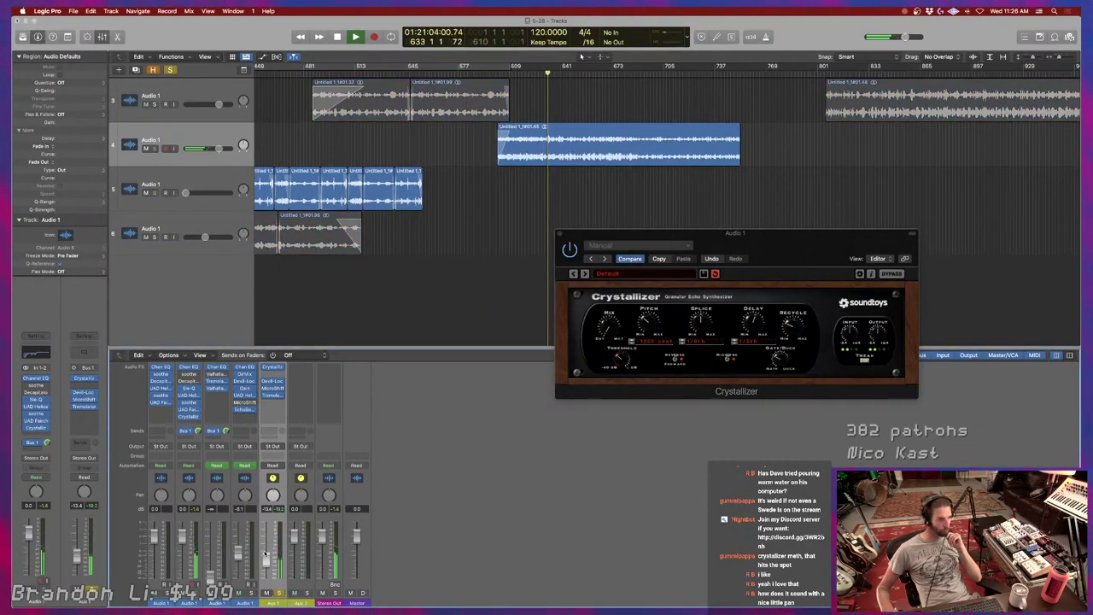
click(279, 593)
drag(269, 551, 267, 555)
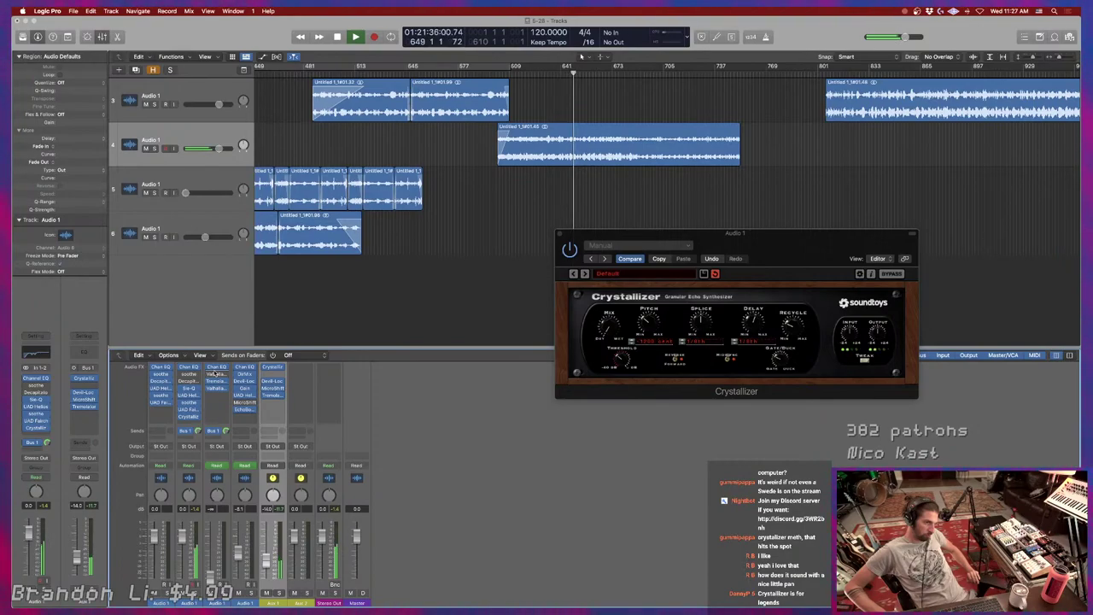
Adjust Focus and raise Mix in Aux 1's MicroShift, and close the MicroShift and track 4 Crystallizer windows.
click(273, 389)
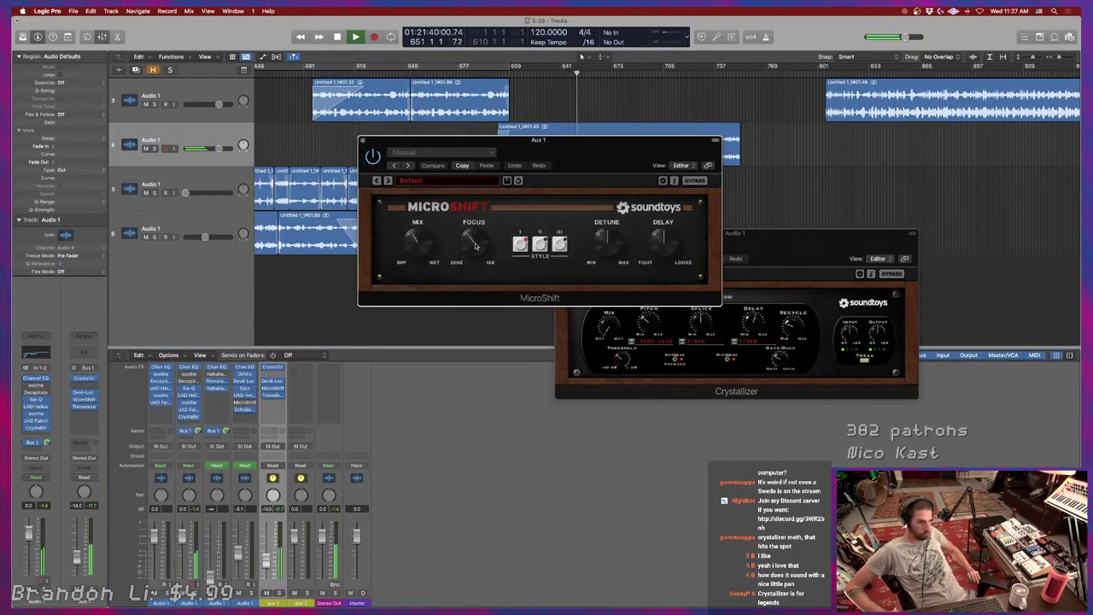
drag(486, 237, 432, 219)
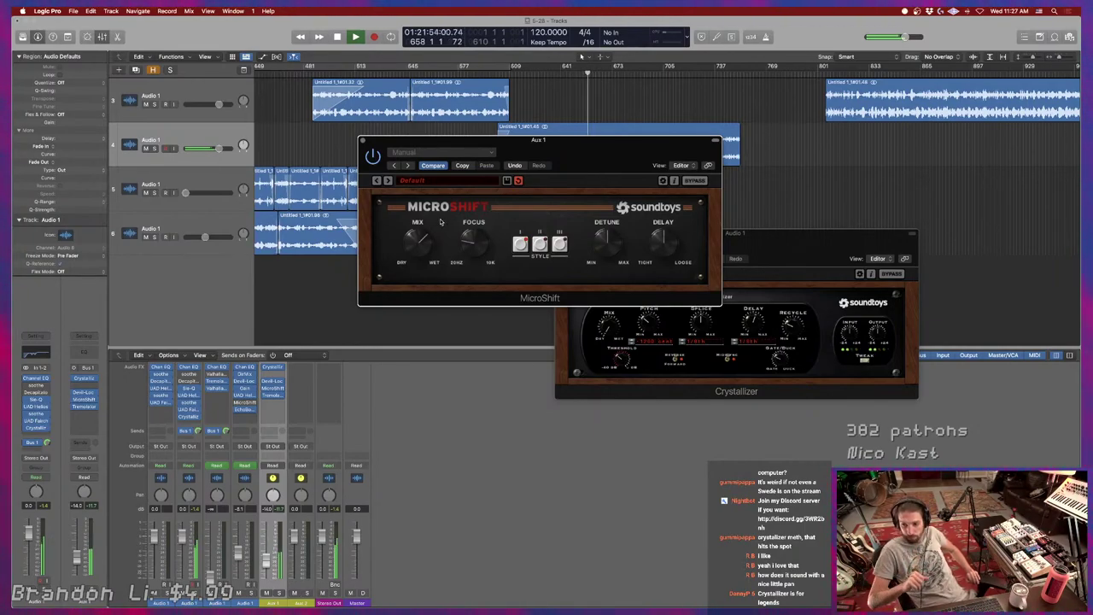
click(363, 140)
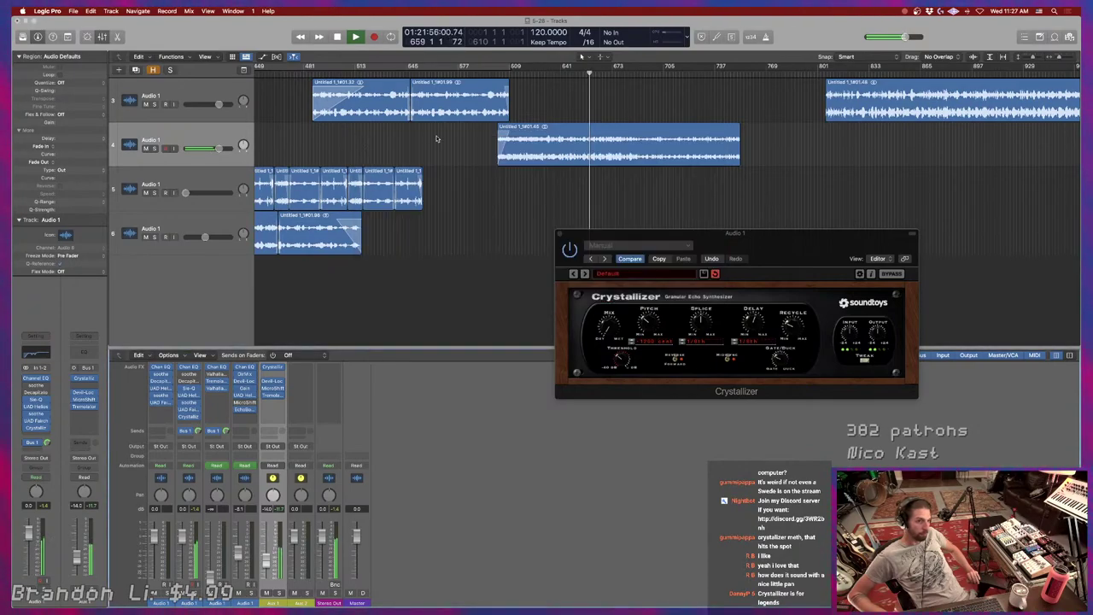
click(560, 233)
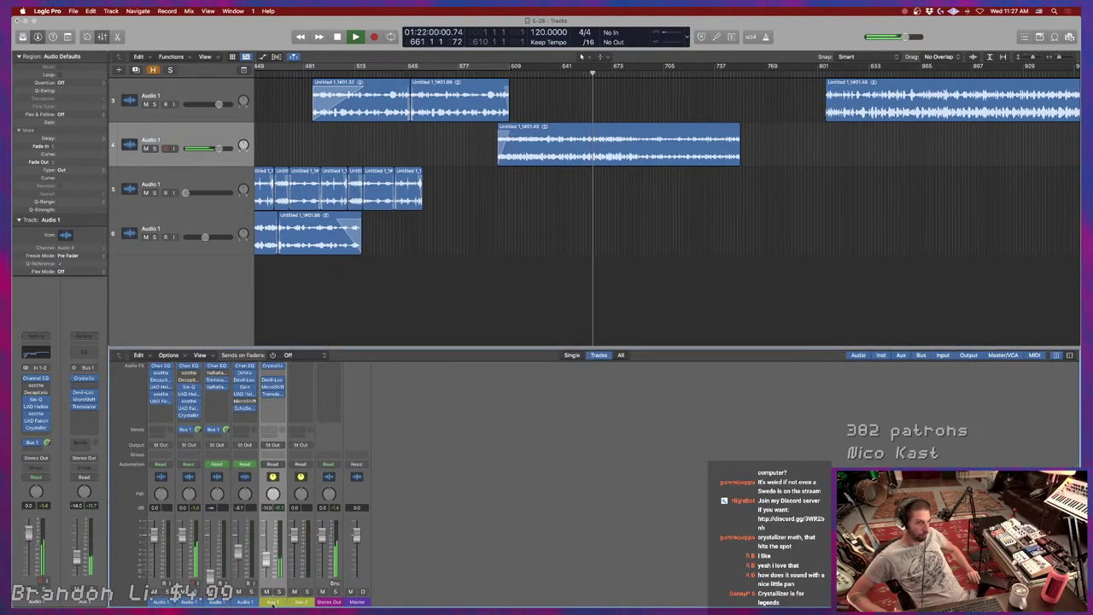
Create an arrangement track for Aux 1, stop playback, and show volume automation with the Aux 1 track selected.
click(273, 463)
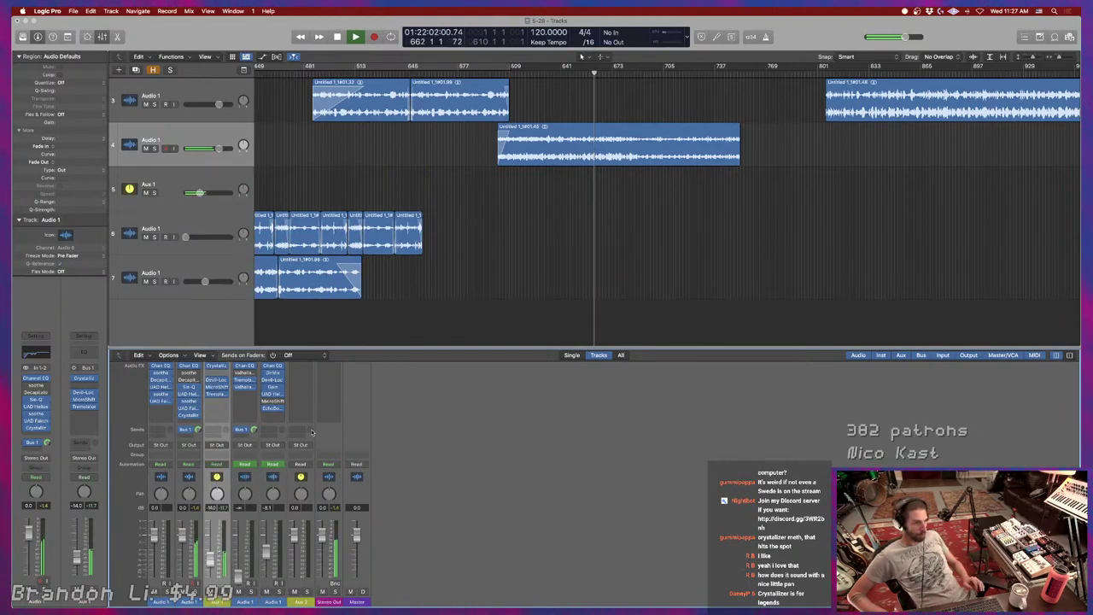
key(space)
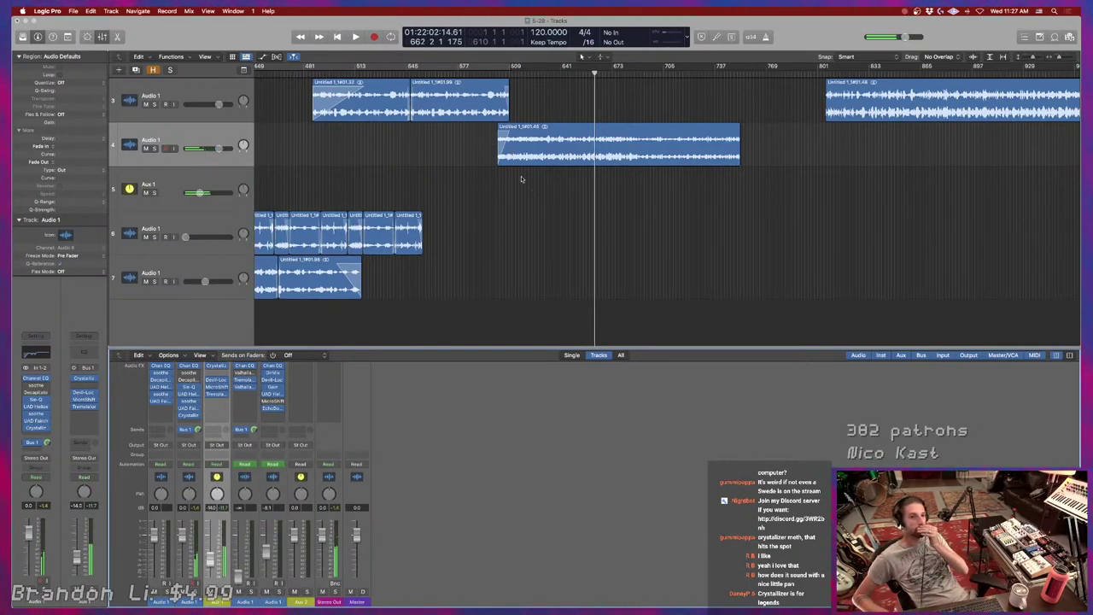
scroll(578, 171, left, 2)
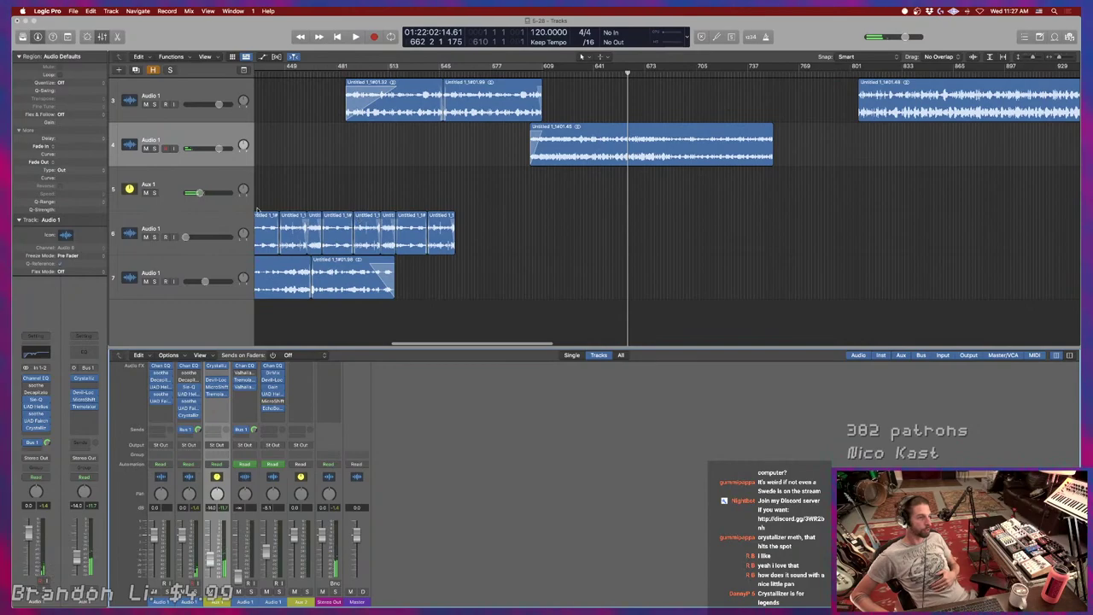
click(213, 181)
key(a)
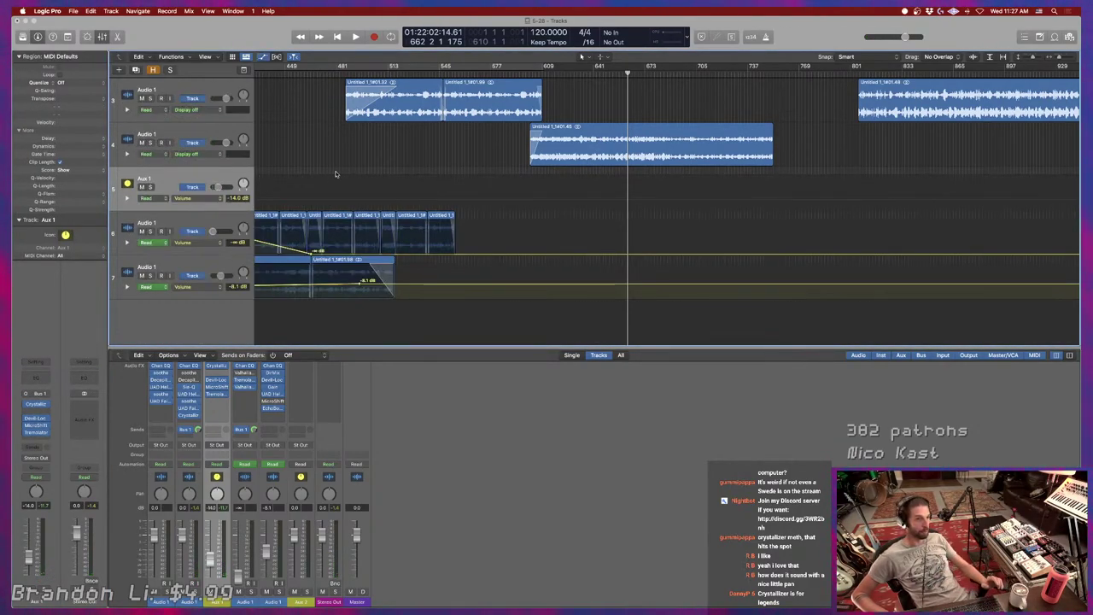
Draw a volume fade-in on Aux 1 from -∞ dB at about bar 620 to -14.0 dB at about bar 661.
click(649, 202)
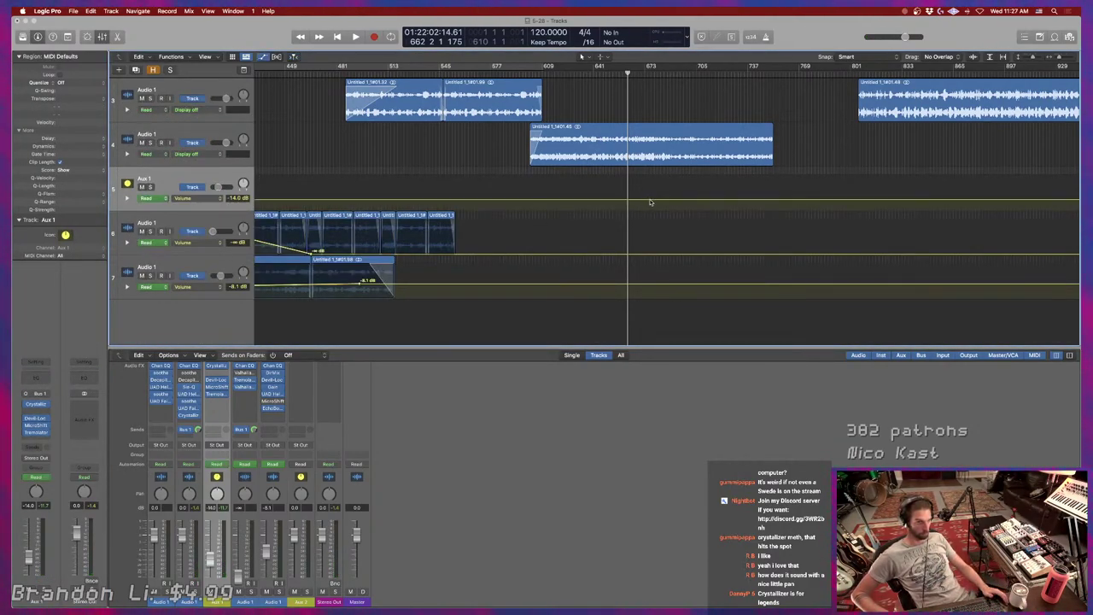
click(647, 202)
click(576, 203)
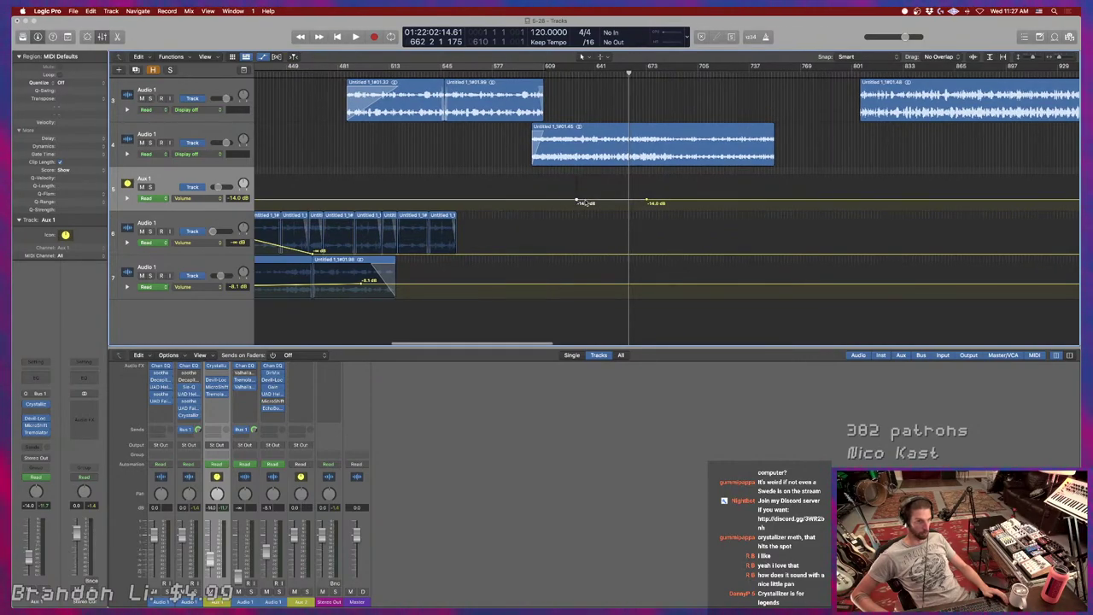
drag(541, 202, 569, 209)
drag(647, 197, 632, 198)
Audition the last two regions on track 3 by playing them from several successive positions up to near their end.
scroll(631, 198, right, 3)
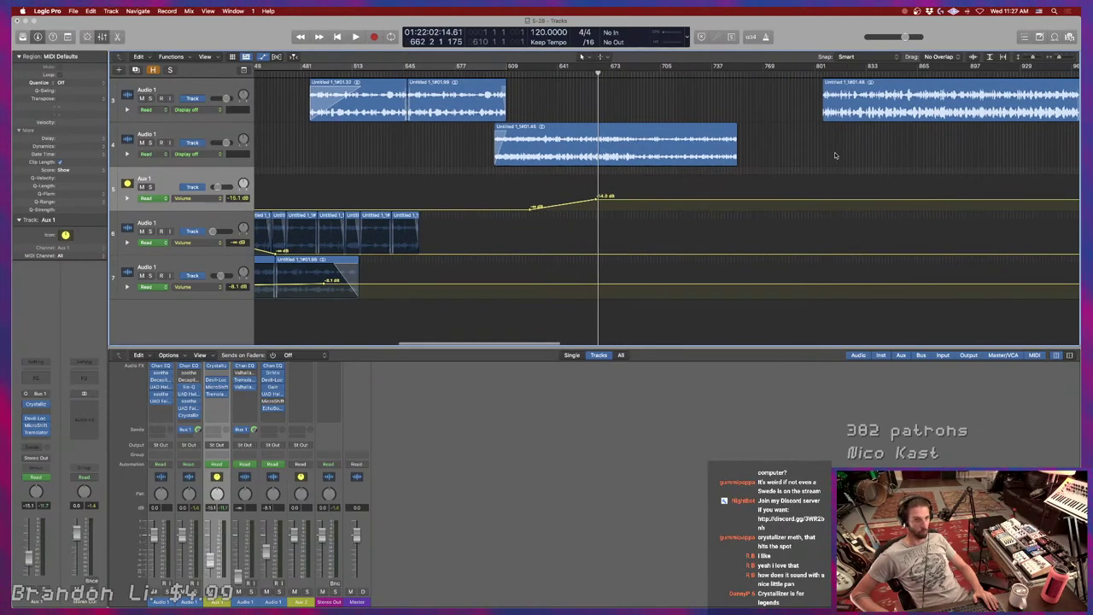
click(872, 66)
key(space)
scroll(825, 72, right, 9)
click(816, 72)
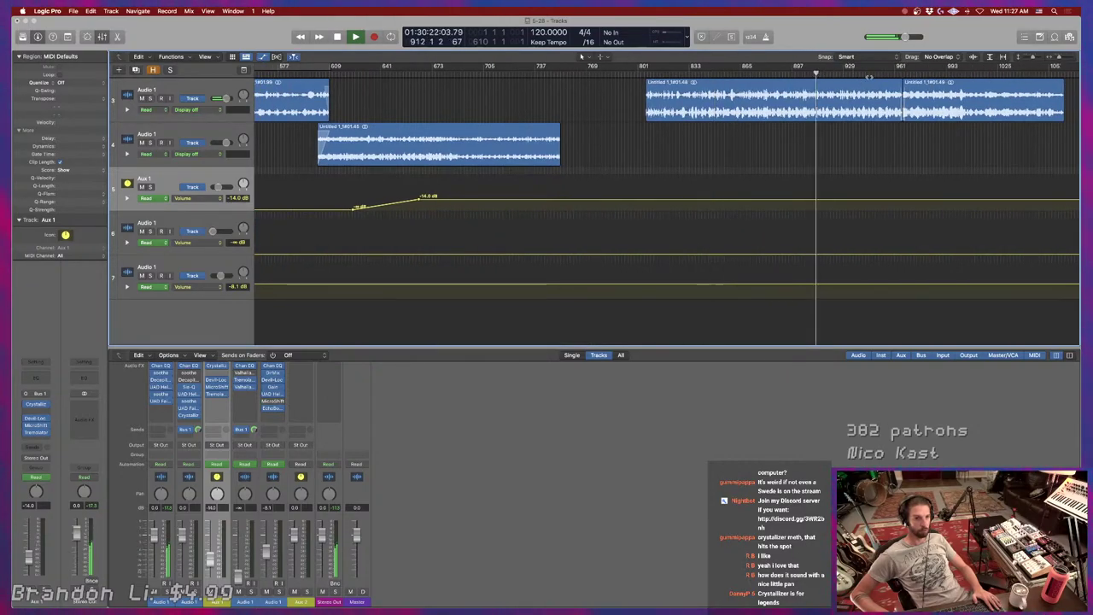
click(858, 72)
click(934, 72)
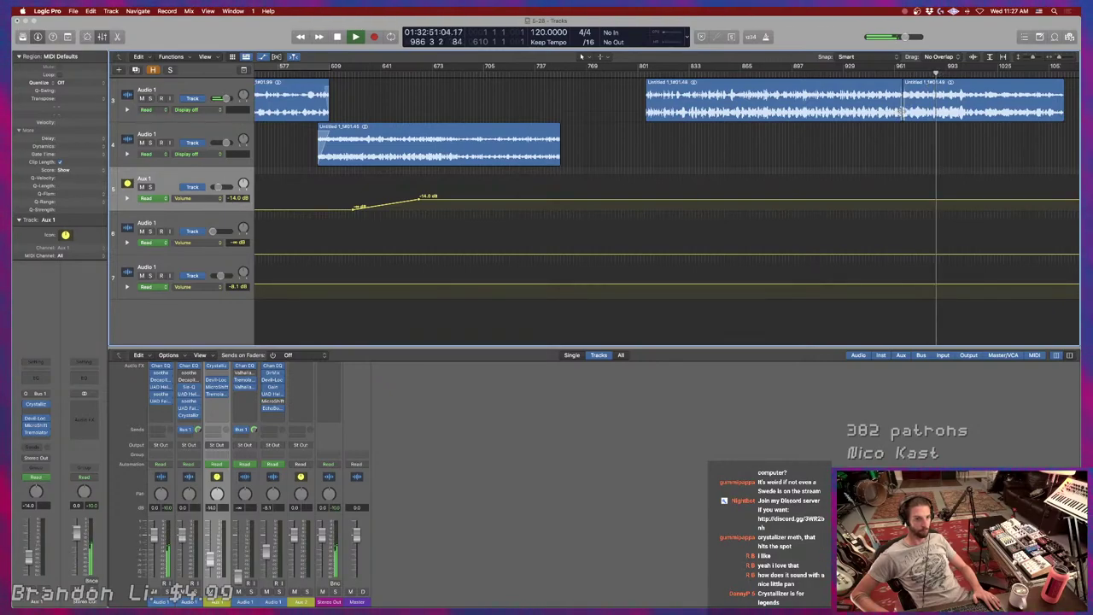
click(978, 71)
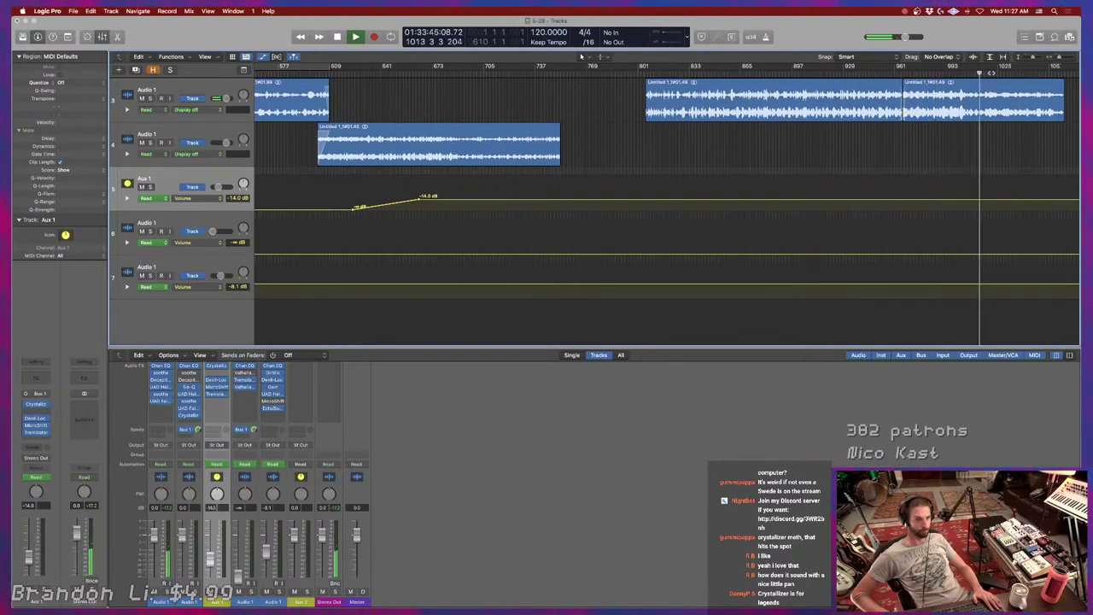
click(1000, 71)
scroll(994, 86, left, 10)
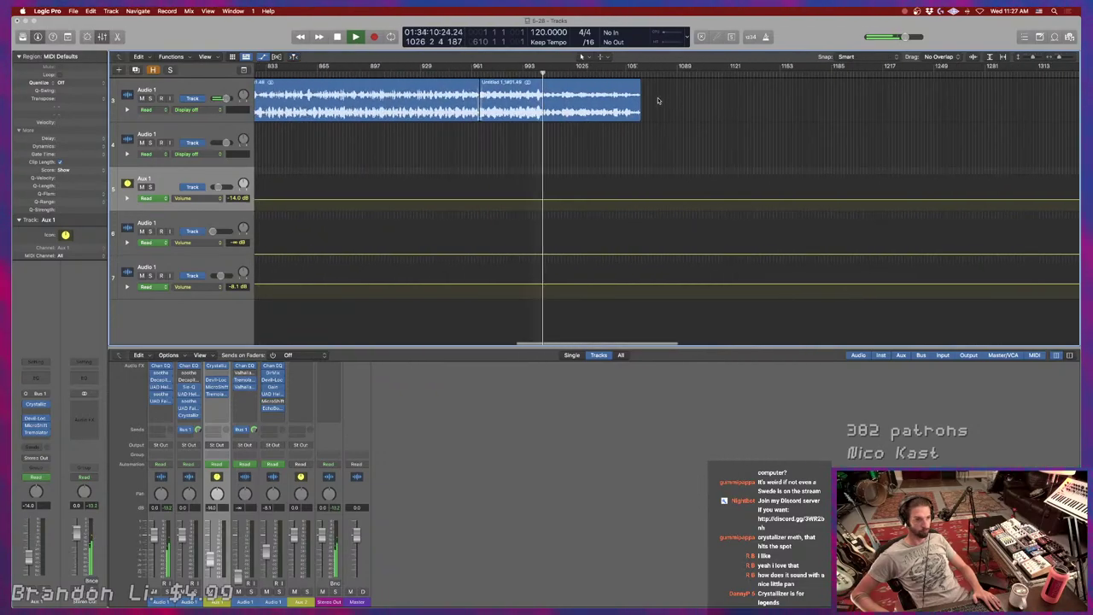
click(865, 72)
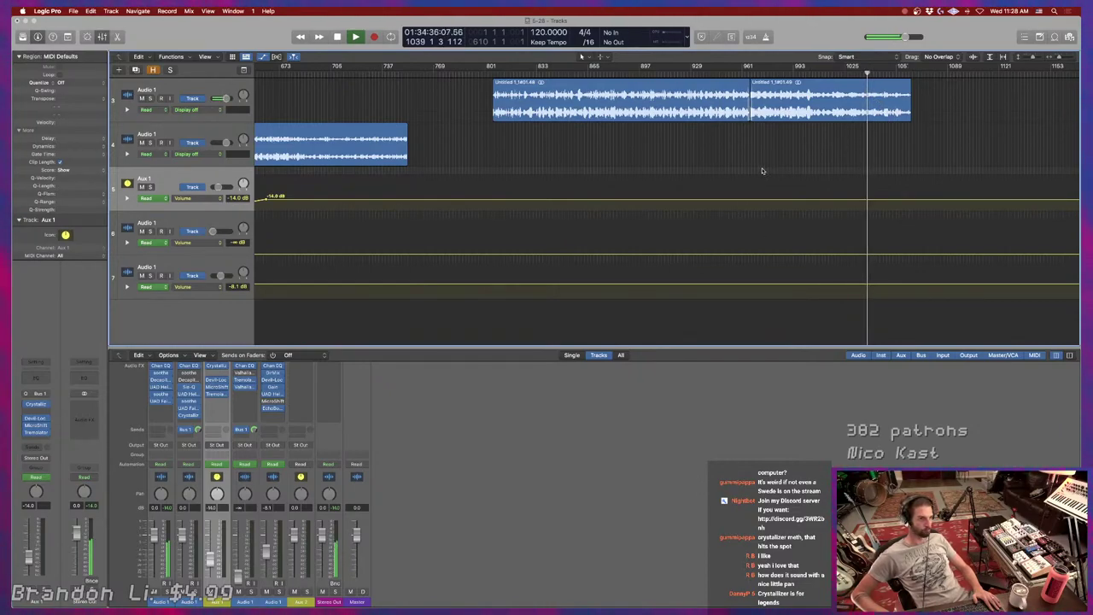
Play the mix from bar 641 within Aux 1's volume fade-in, stop playback, and place the playhead at bar 850.
scroll(762, 170, left, 10)
click(771, 76)
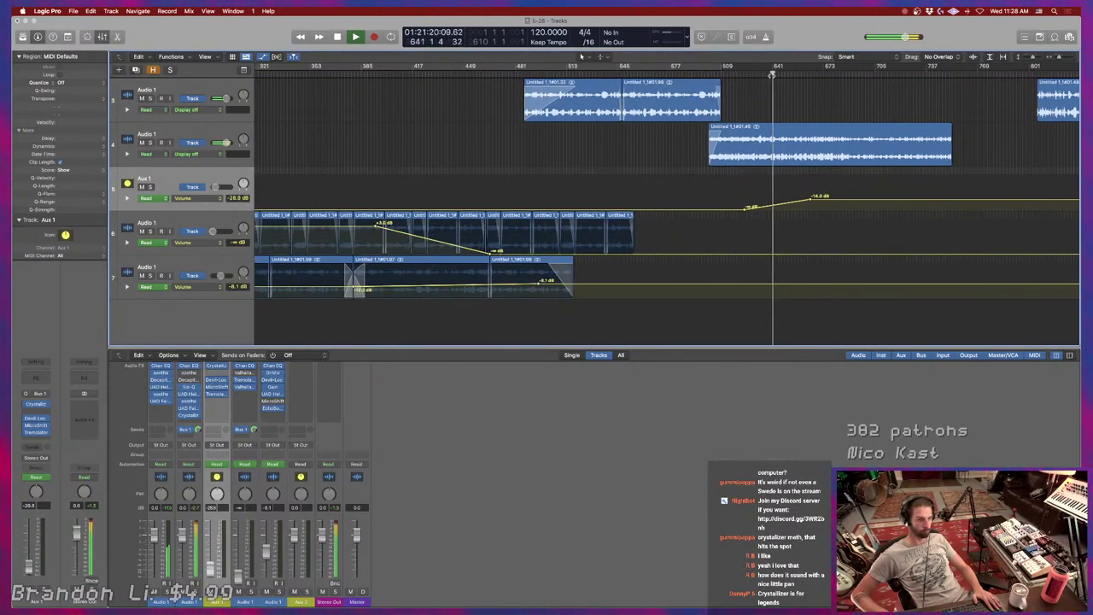
scroll(743, 69, right, 8)
key(space)
click(719, 66)
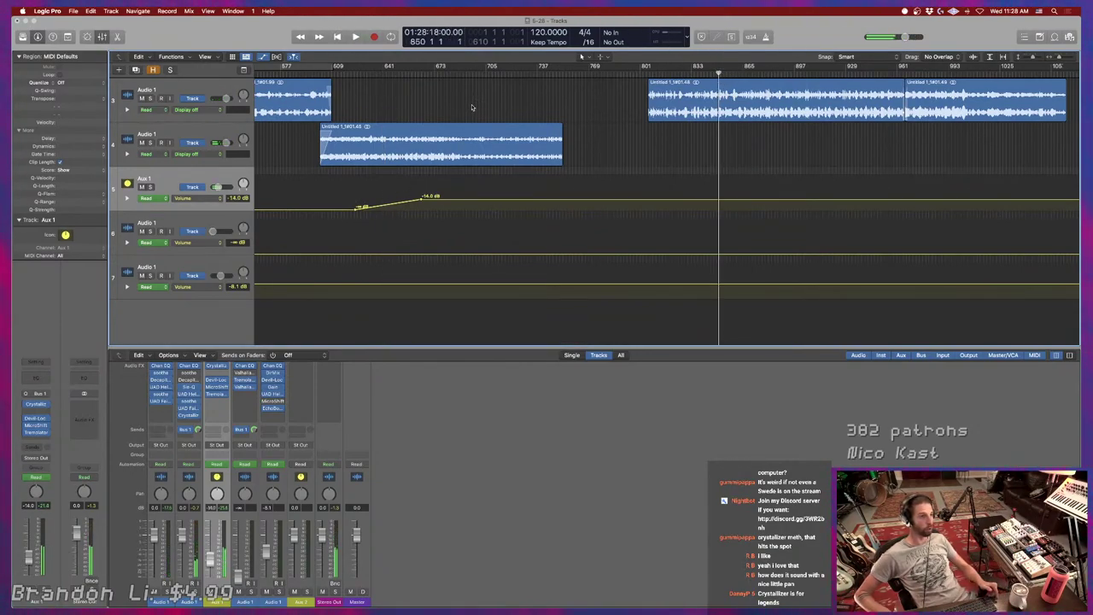
Select track 3 and try to add a send to Bus 2, which feeds Aux 2.
click(205, 88)
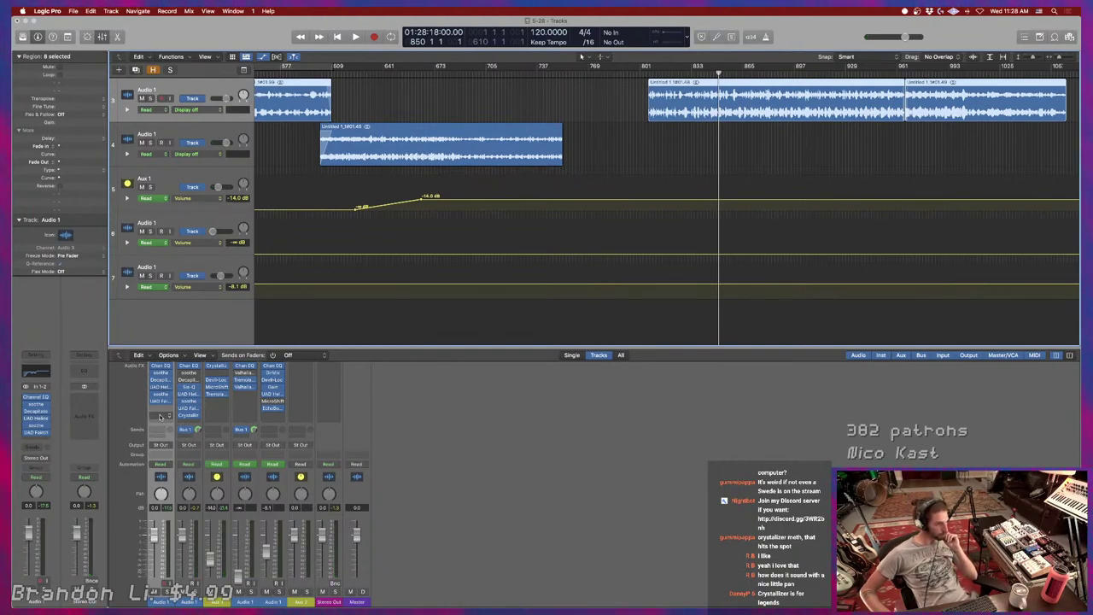
click(161, 428)
mouse_move(166, 443)
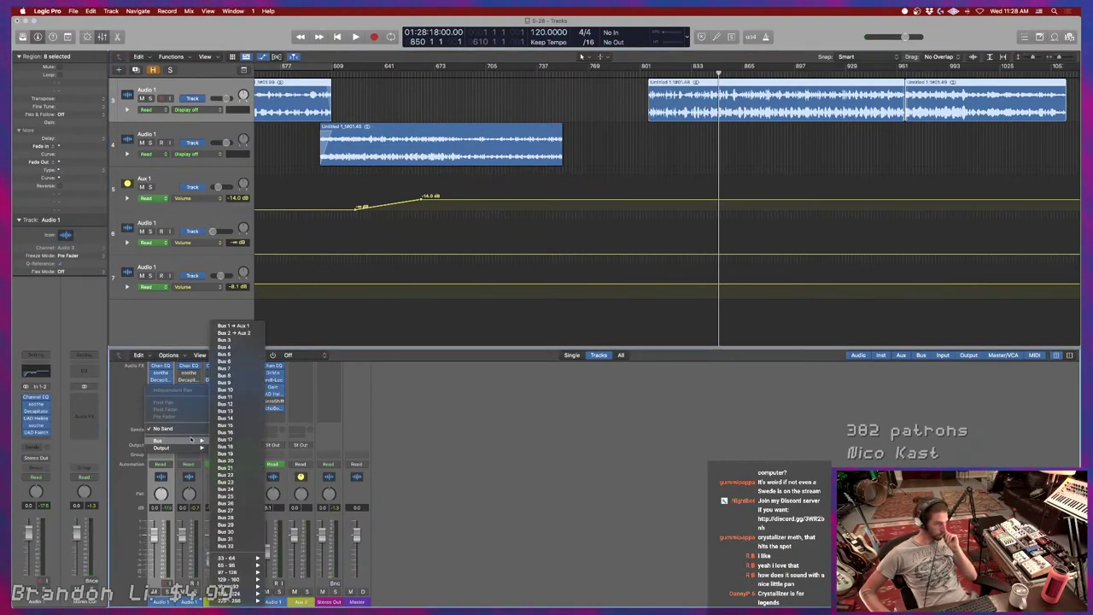
click(247, 335)
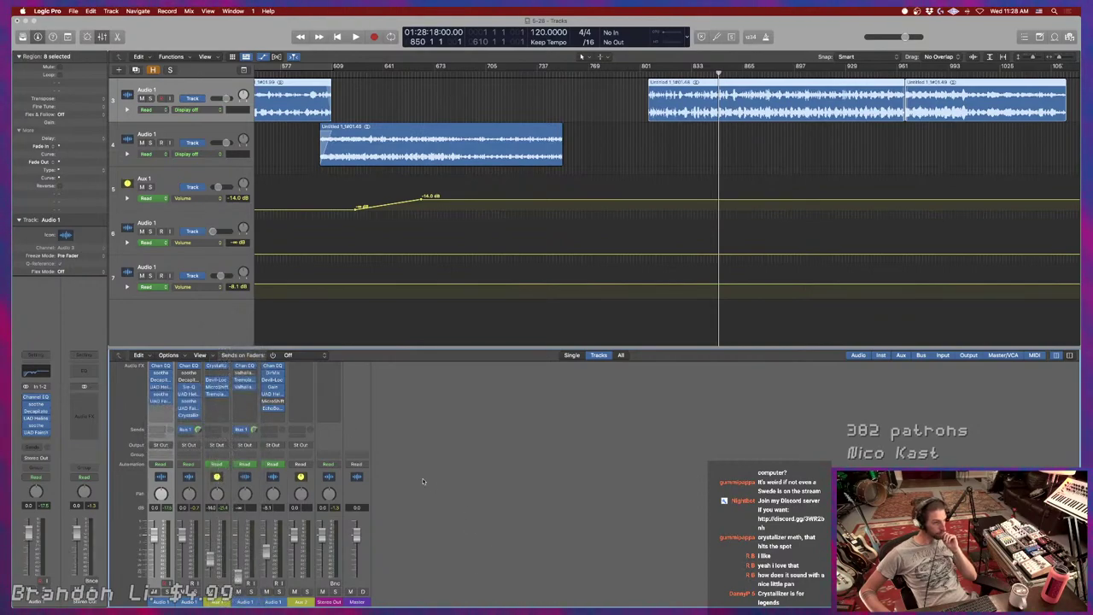
Insert the Soundtoys PrimalTap plug-in in the first effect slot of Aux 2.
click(310, 390)
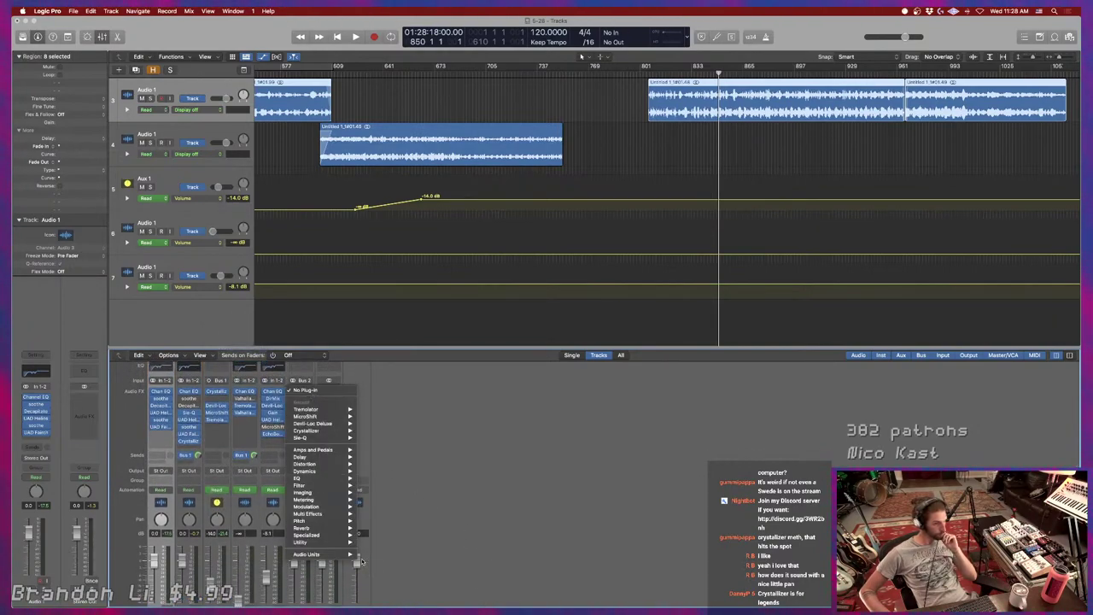
mouse_move(340, 555)
mouse_move(429, 587)
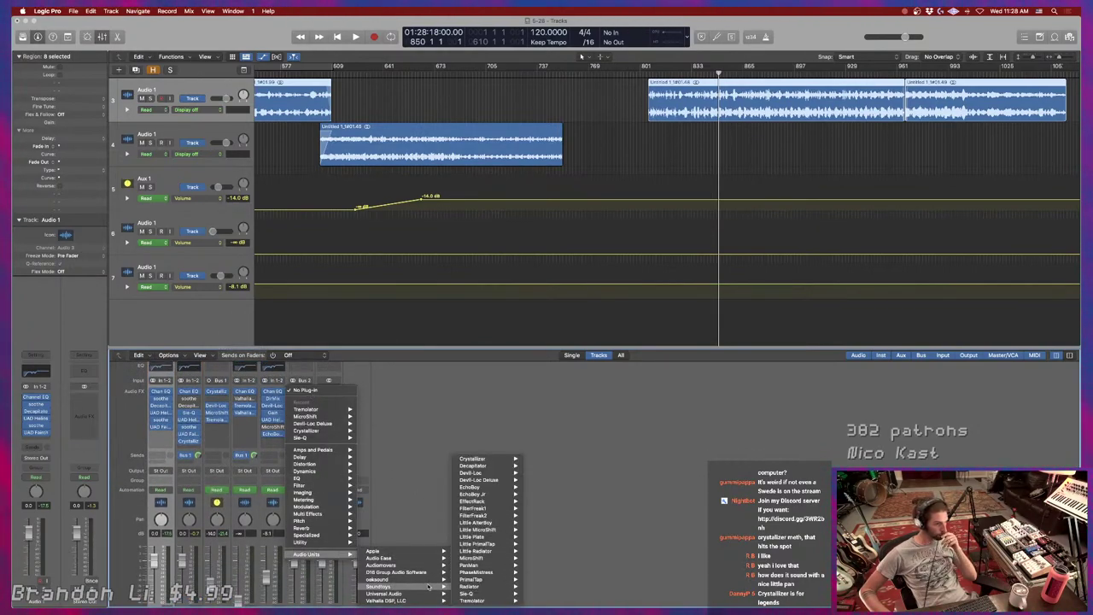
click(539, 482)
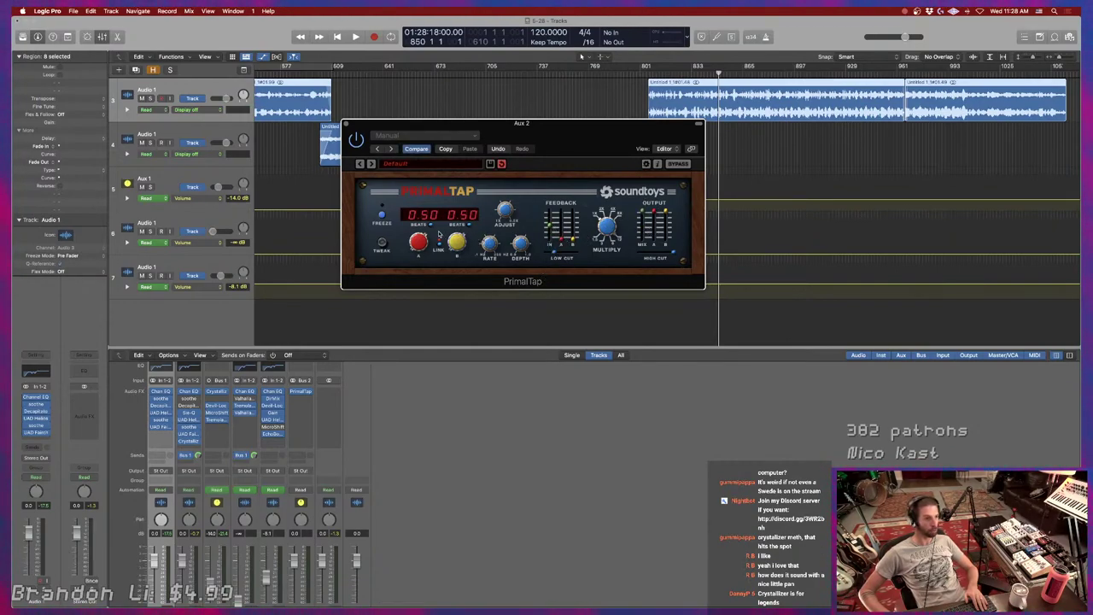
Switch both PrimalTap delays from beats to time mode at 6609, and raise the A and B feedback to about the middle.
click(479, 225)
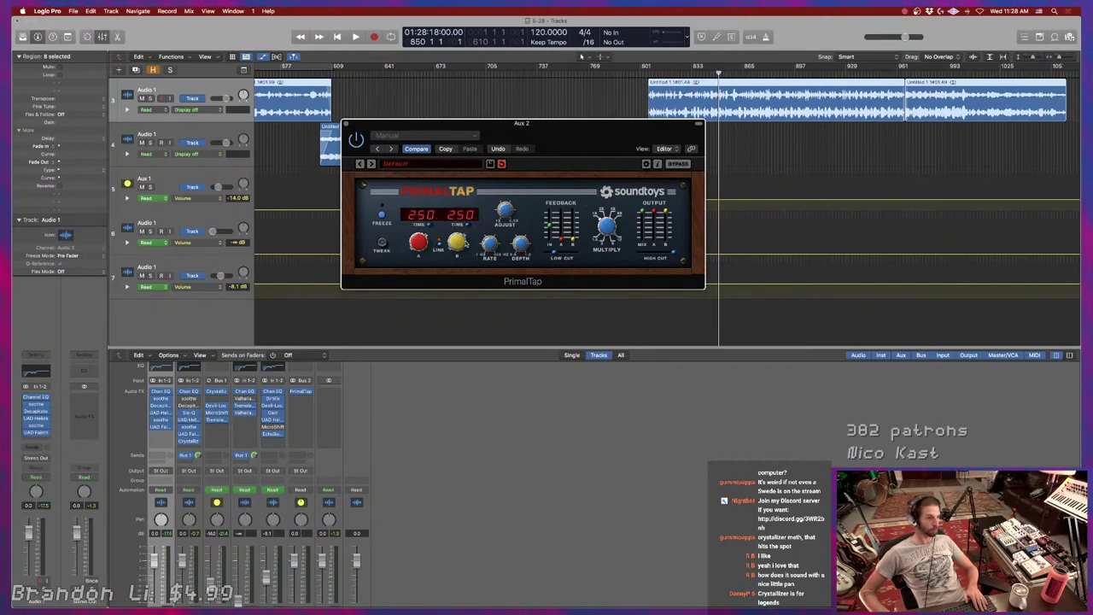
mouse_move(453, 220)
mouse_down()
mouse_move(453, 210)
mouse_move(453, 220)
mouse_up()
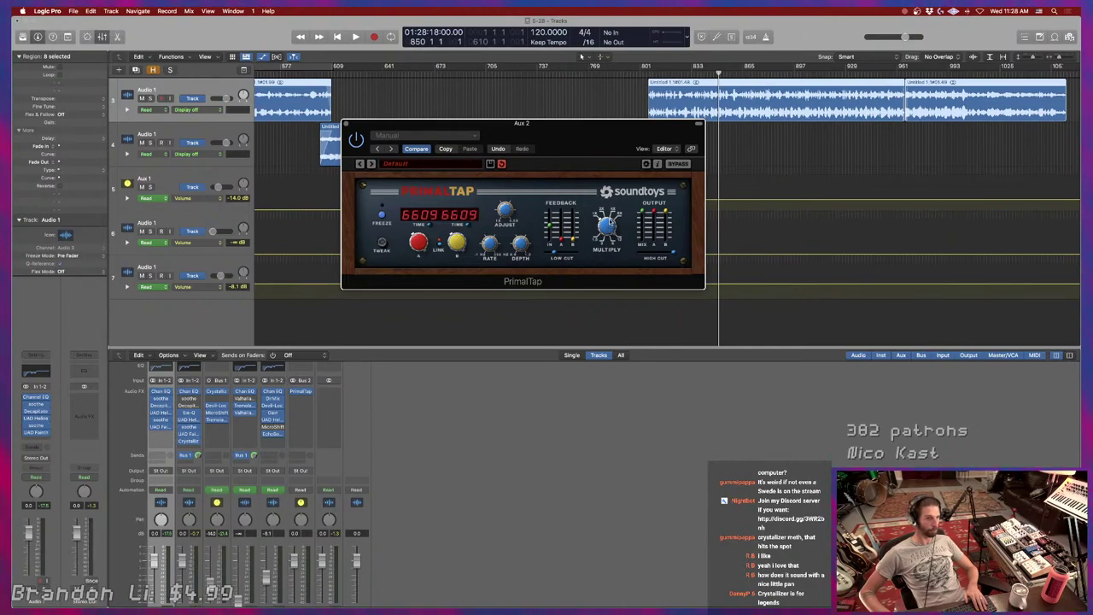
drag(565, 242, 564, 226)
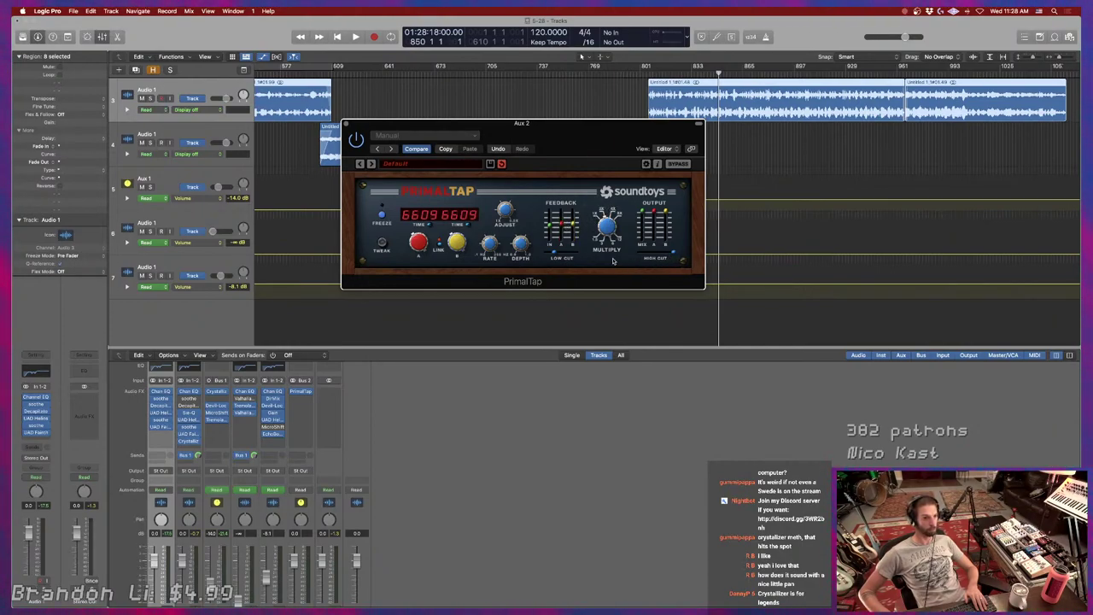
Reveal PrimalTap's tweak settings, move its window clear of the mixer and start playback.
click(382, 244)
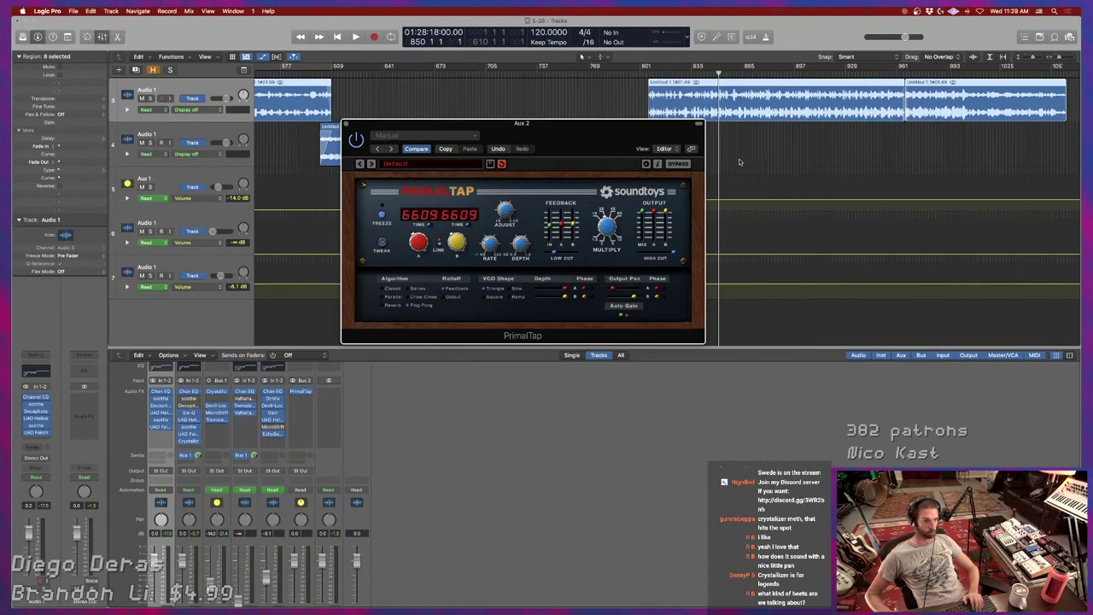
drag(538, 119, 582, 93)
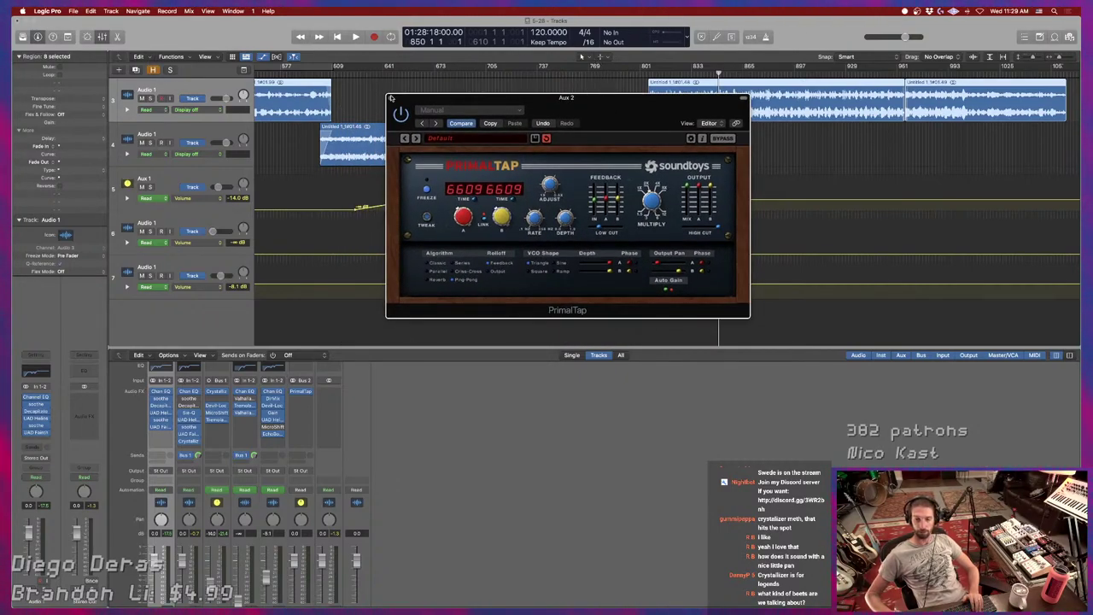
key(space)
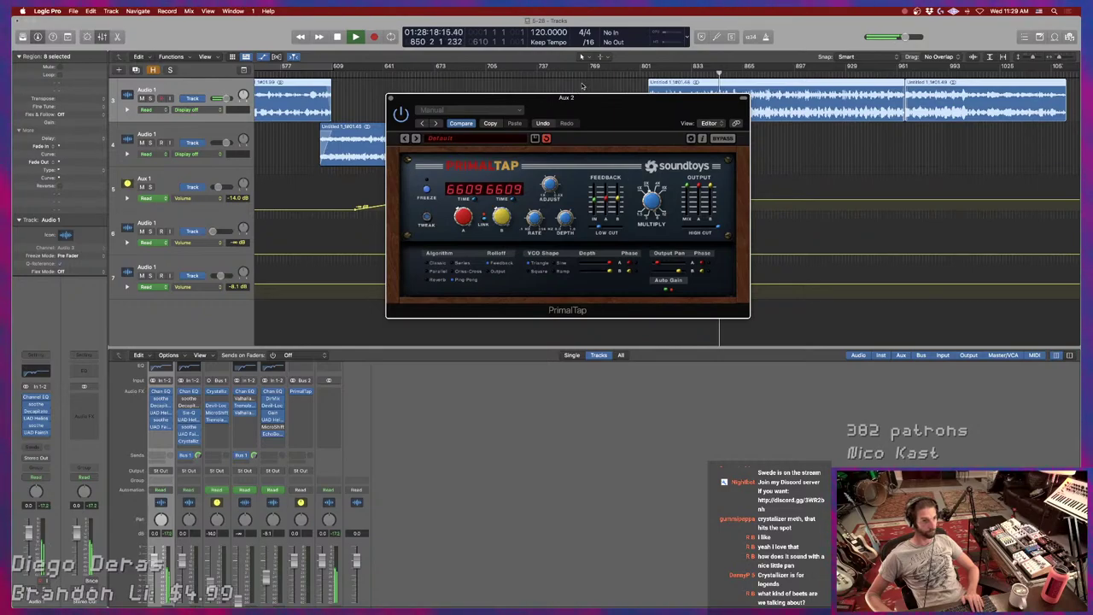
Add a send to Bus 2 on the first Audio 1 channel strip in the mixer.
scroll(294, 547, down, 2)
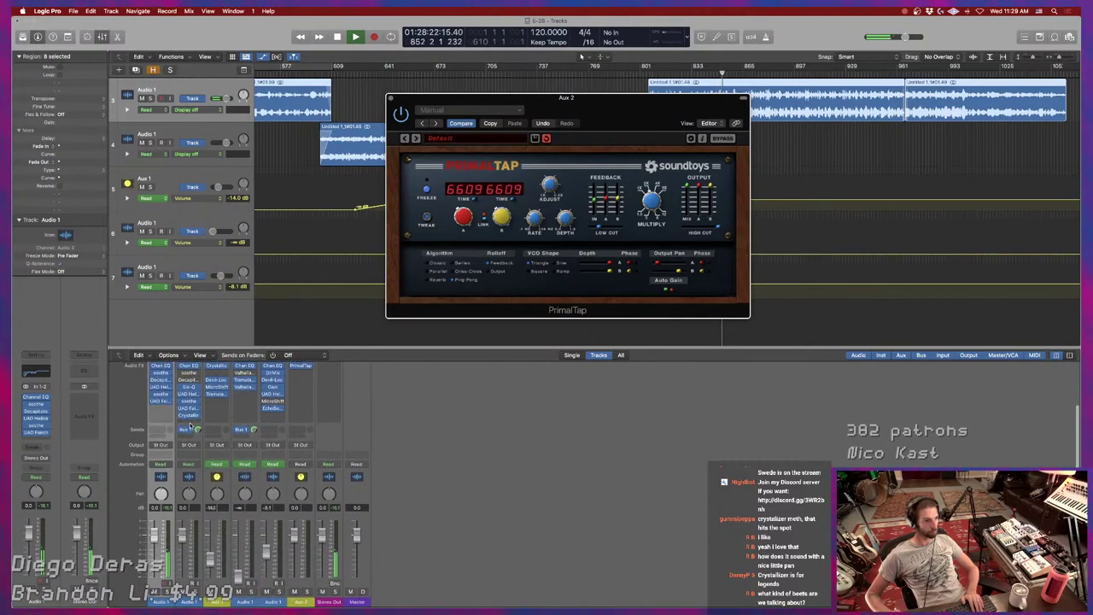
key(v)
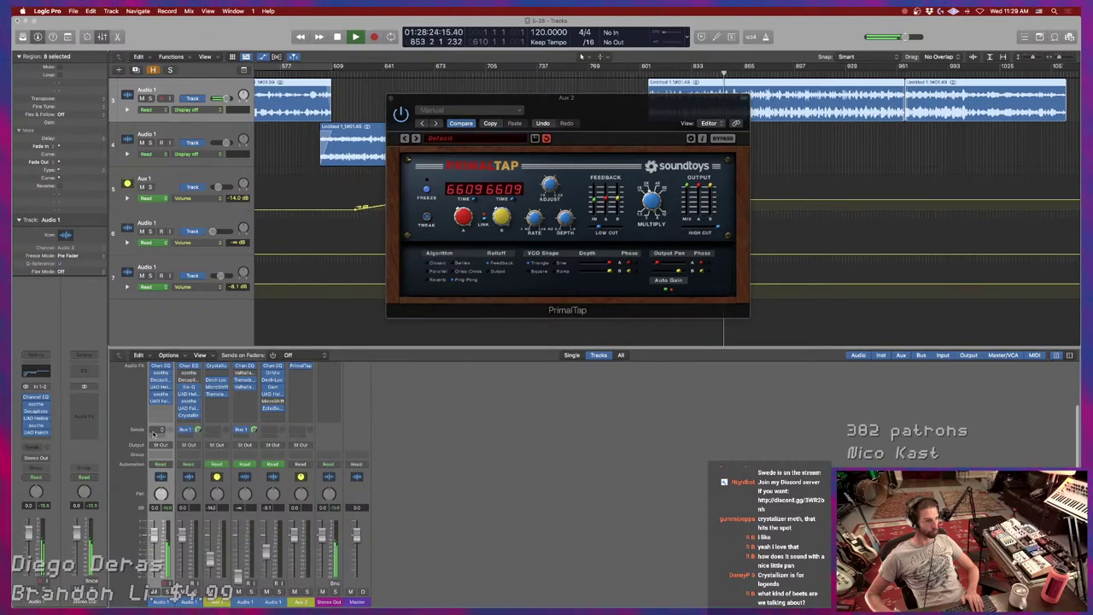
click(157, 430)
mouse_move(171, 440)
click(260, 334)
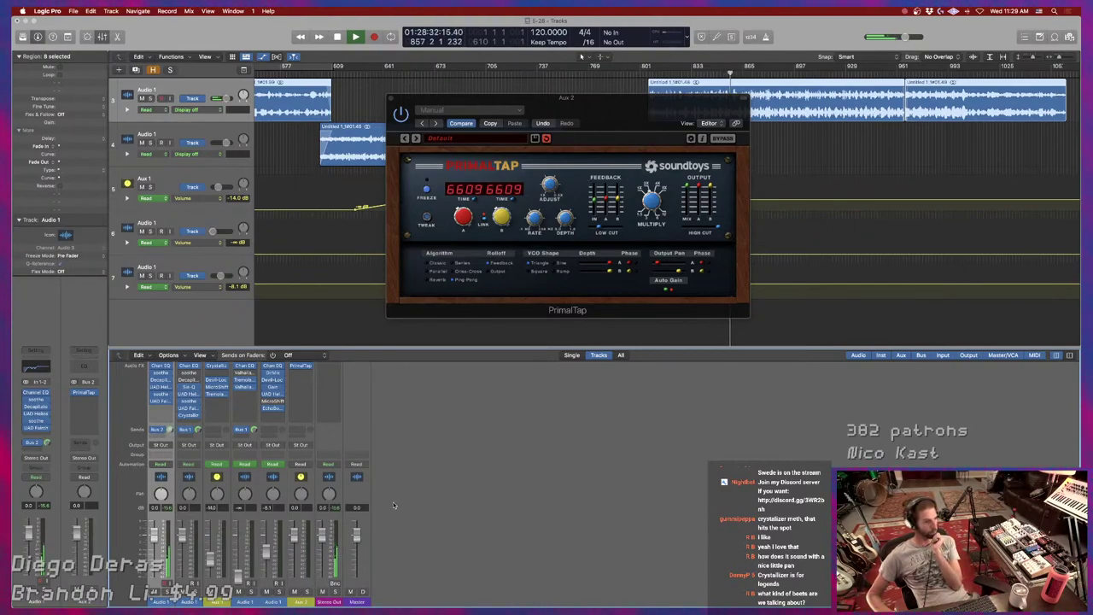
scroll(407, 482, up, 4)
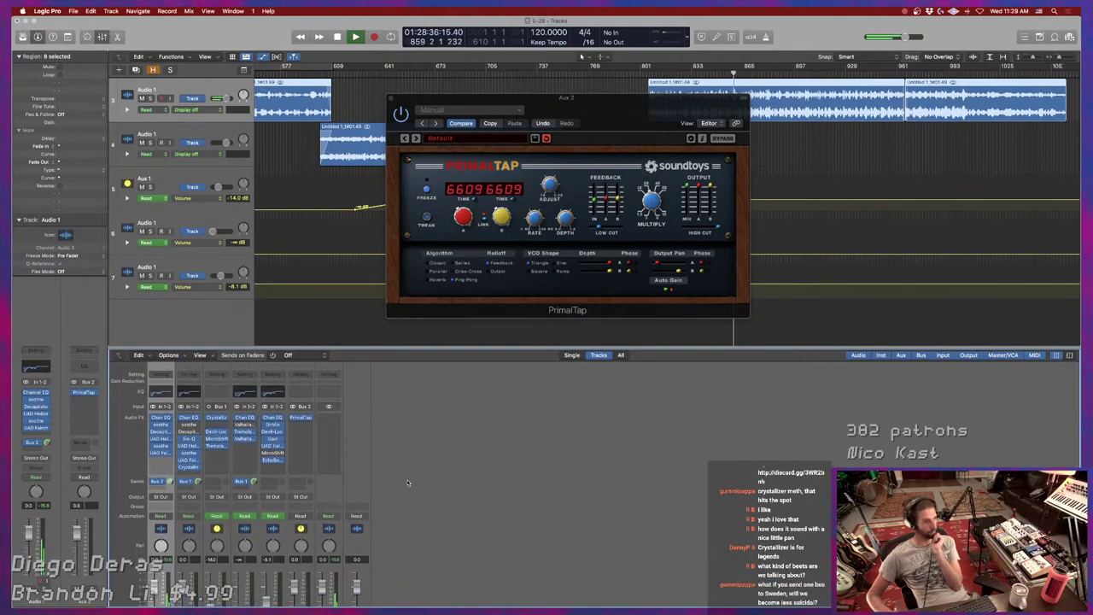
scroll(408, 483, down, 4)
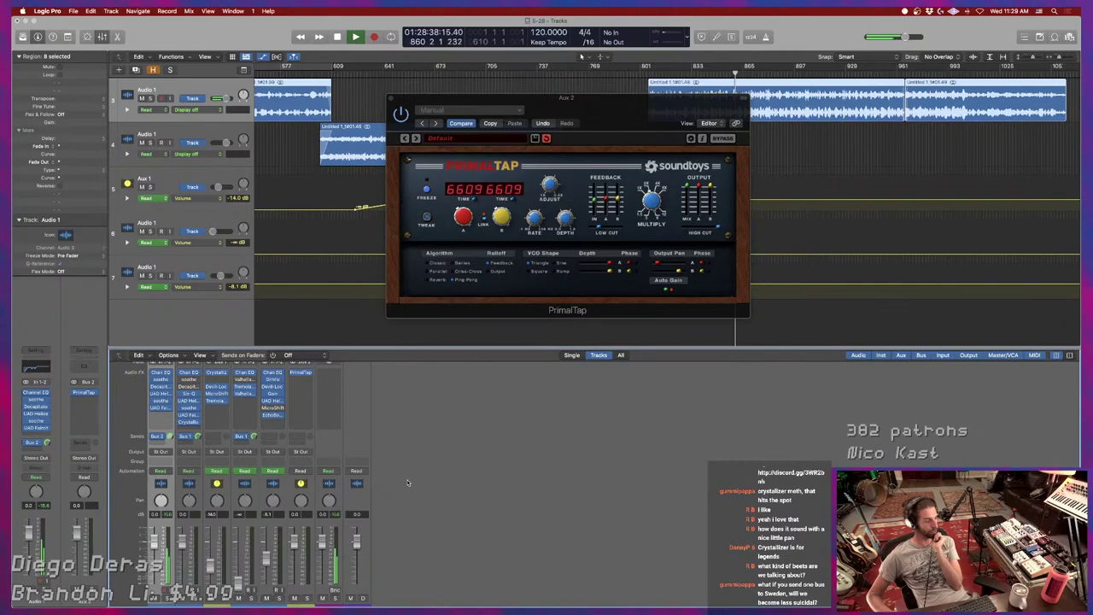
scroll(407, 482, down, 1)
scroll(408, 482, down, 1)
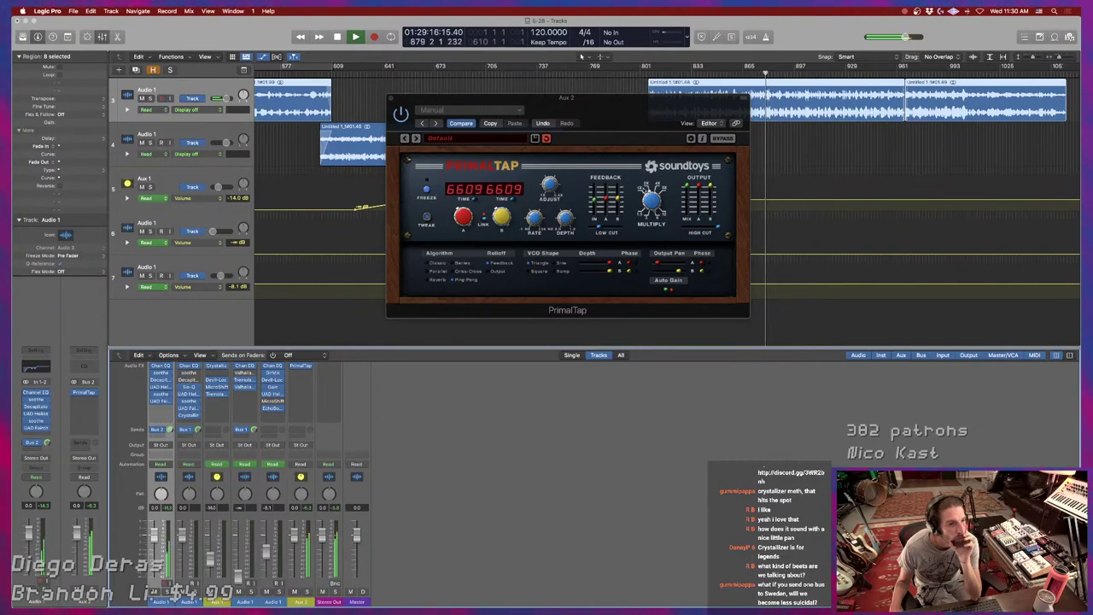
Raise the PrimalTap feedback slightly, and solo Aux 2 with the delay loop frozen.
click(608, 198)
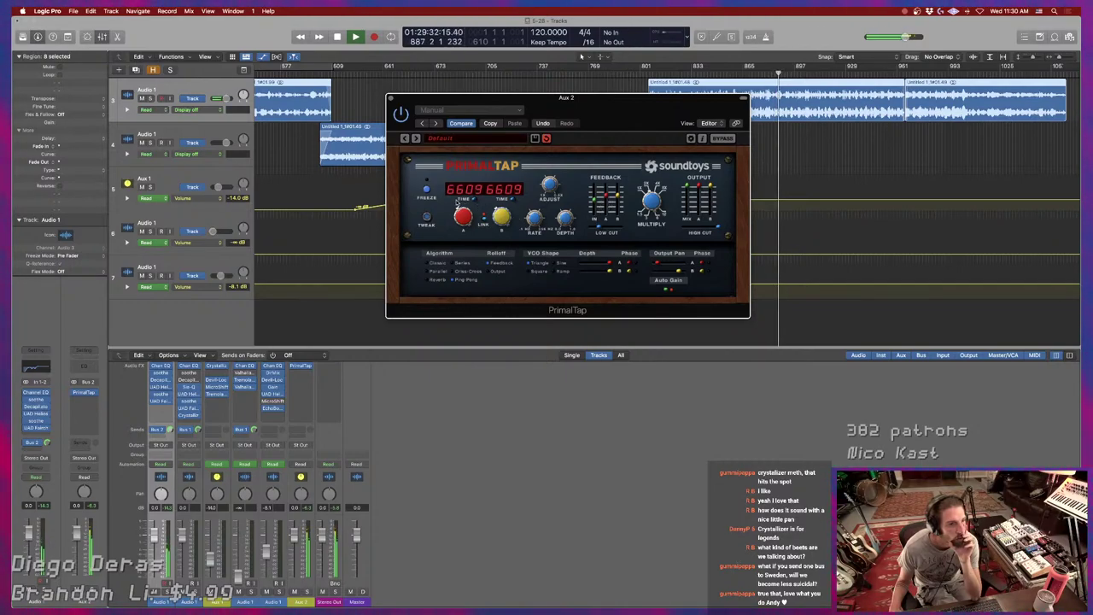
click(309, 590)
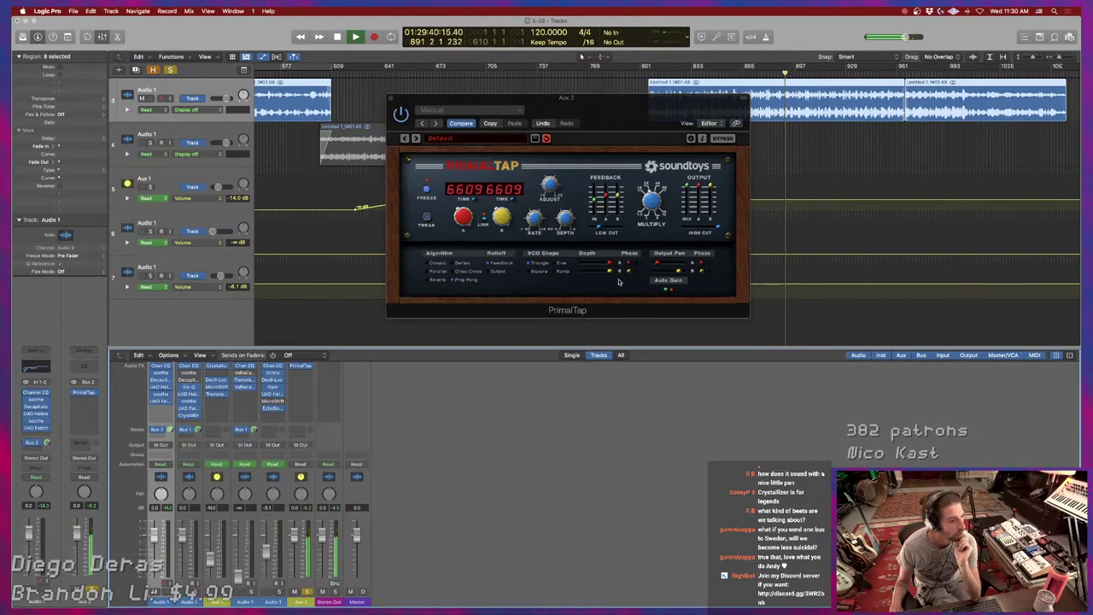
drag(656, 201, 650, 218)
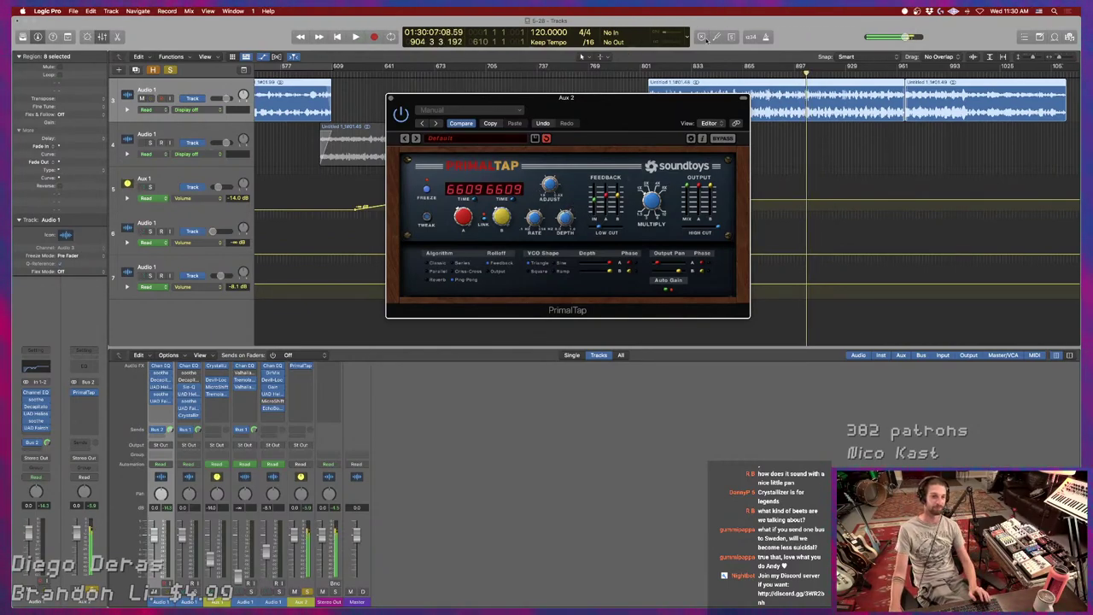
Fade the Aux 2 channel down to -70 dB, and bring its level gradually back up to -3.4 dB.
drag(295, 535, 305, 604)
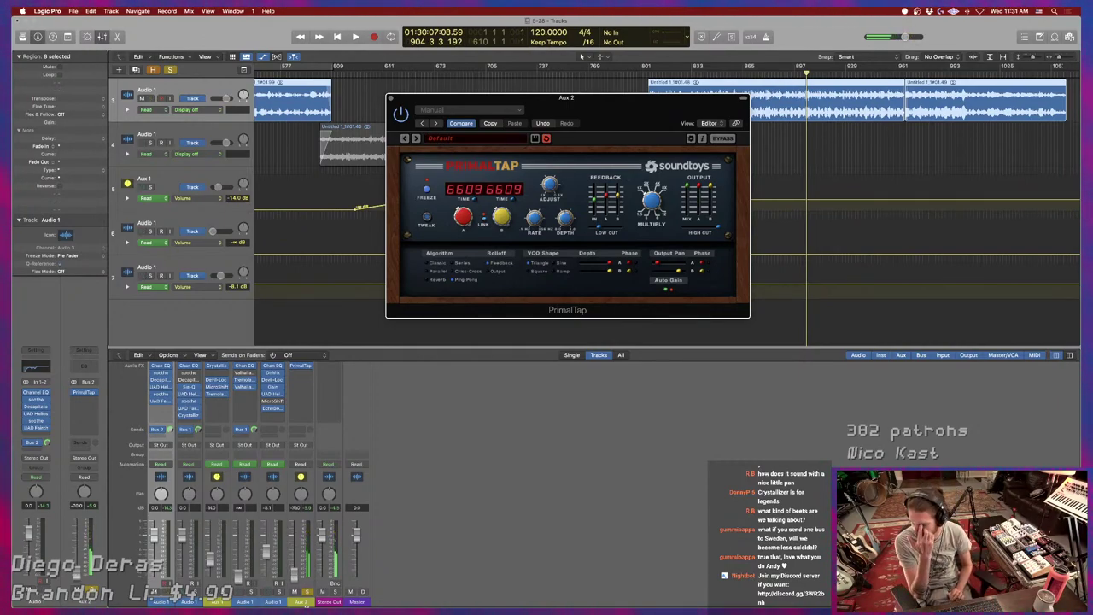
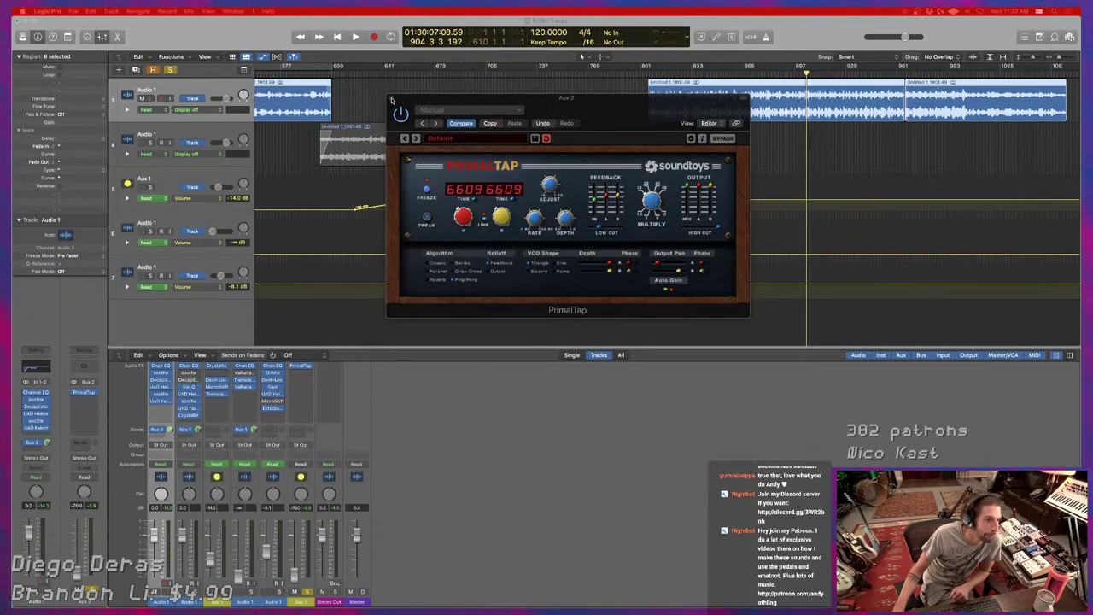
drag(437, 99, 333, 78)
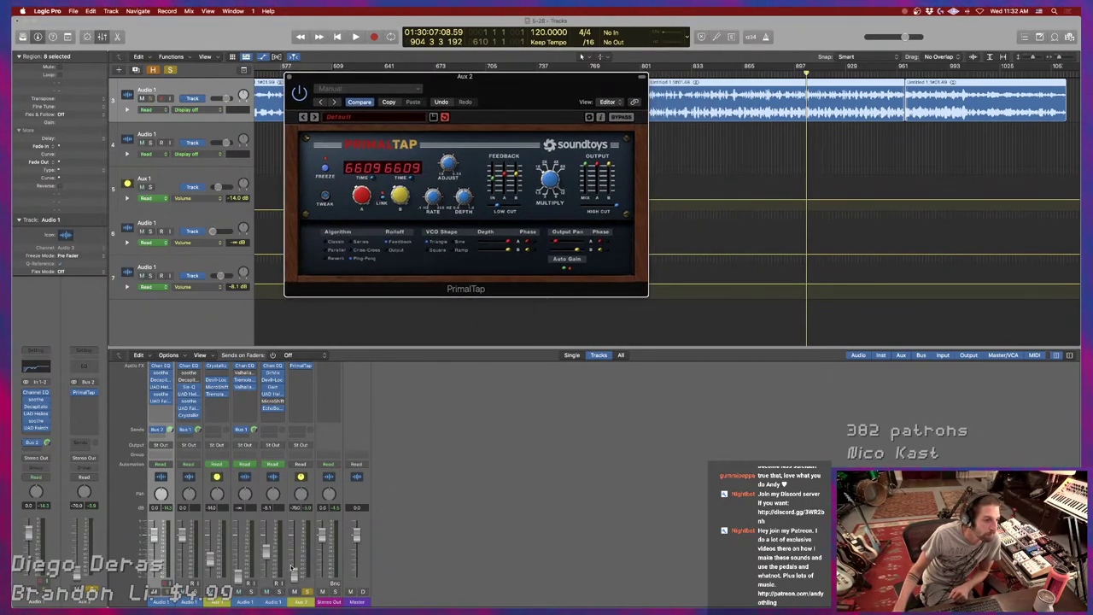
drag(293, 578, 294, 560)
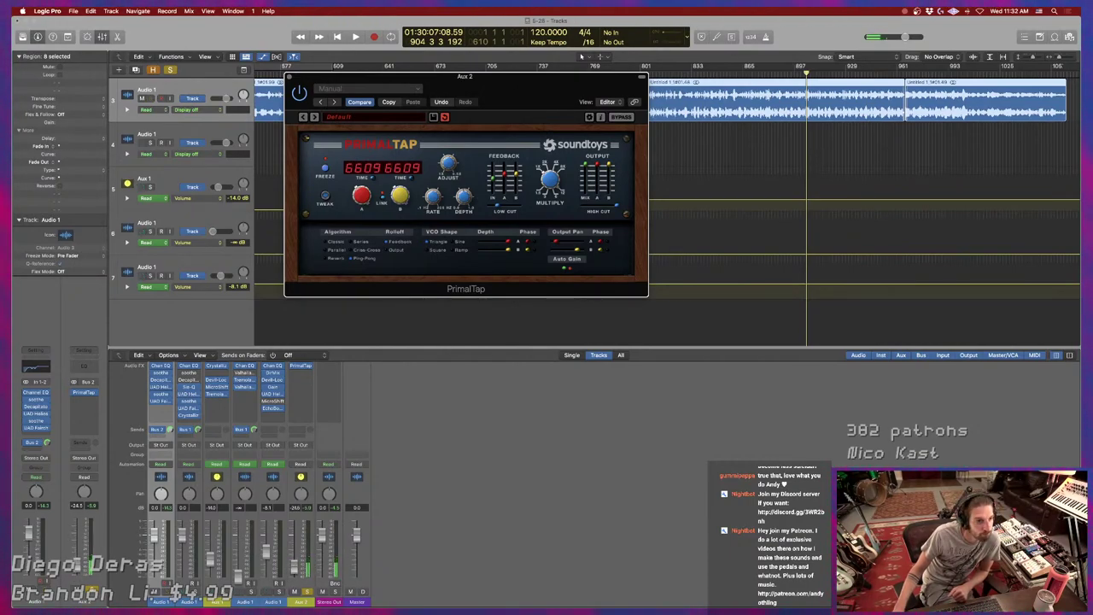
click(294, 560)
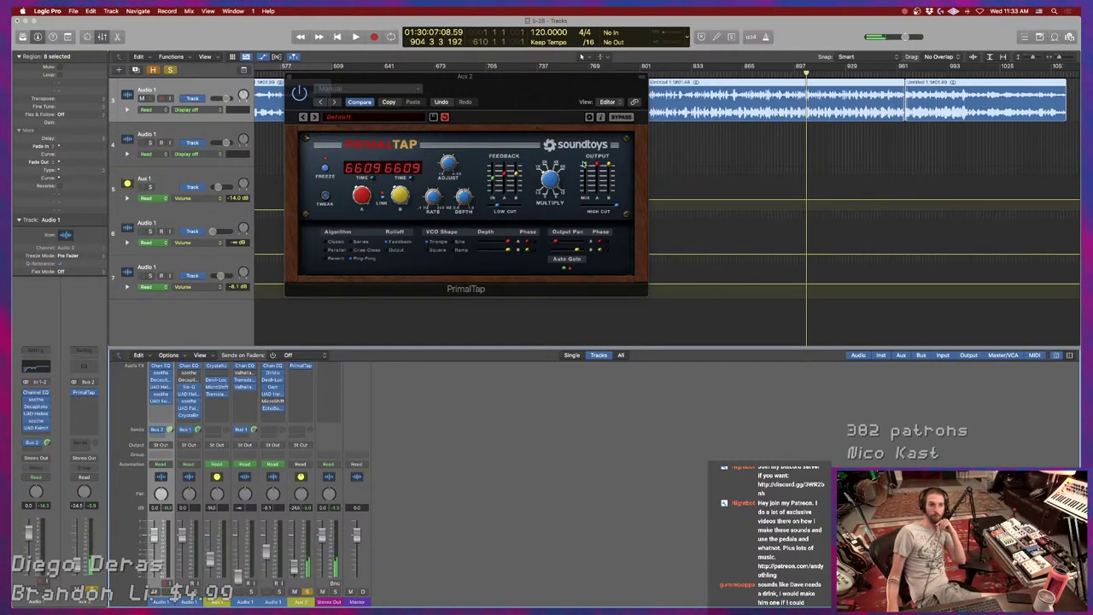
click(549, 178)
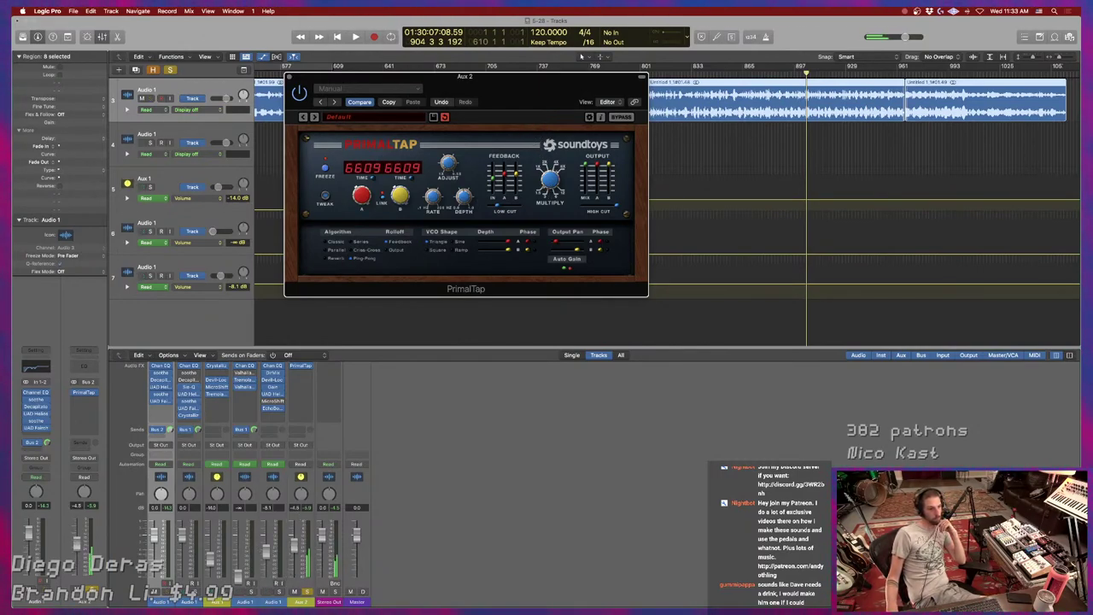
click(292, 531)
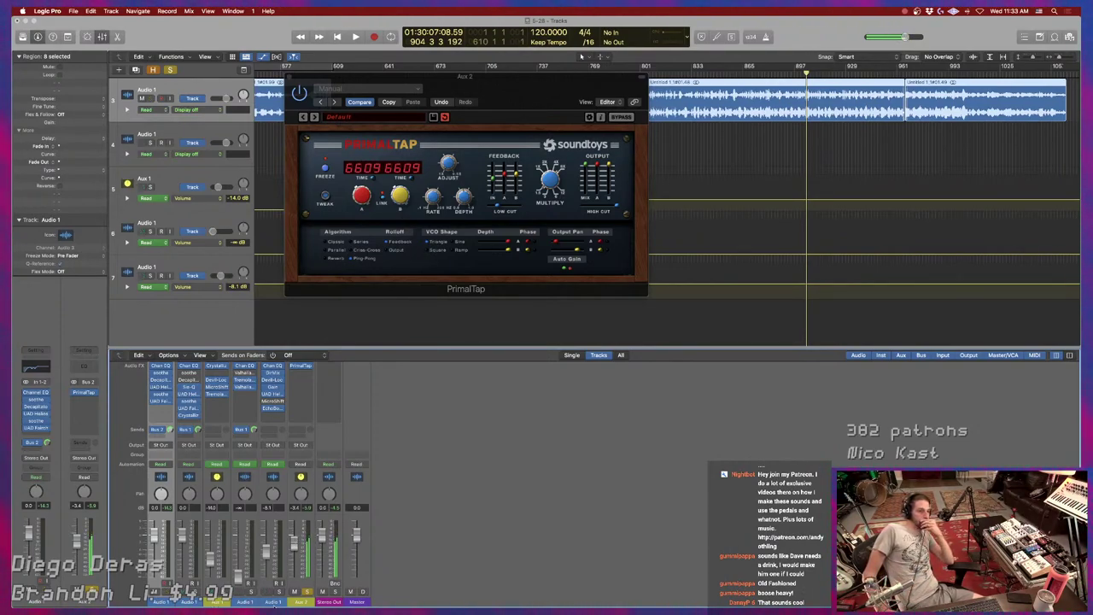
Insert a stereo Direction Mixer after PrimalTap on Aux 2 and set its spread to 0.32.
click(300, 375)
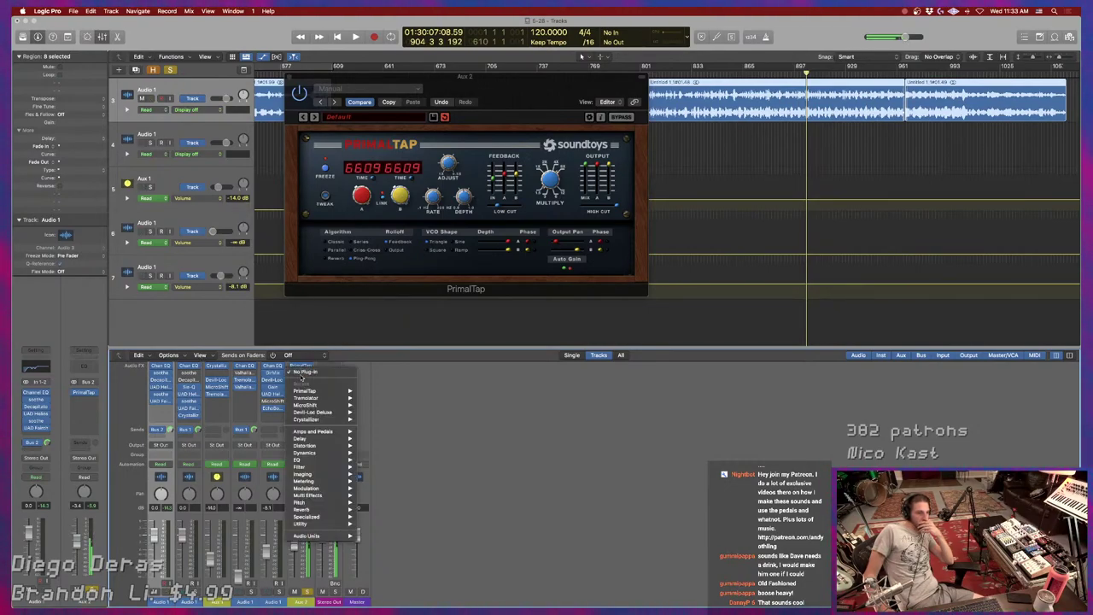
mouse_move(315, 474)
mouse_move(409, 482)
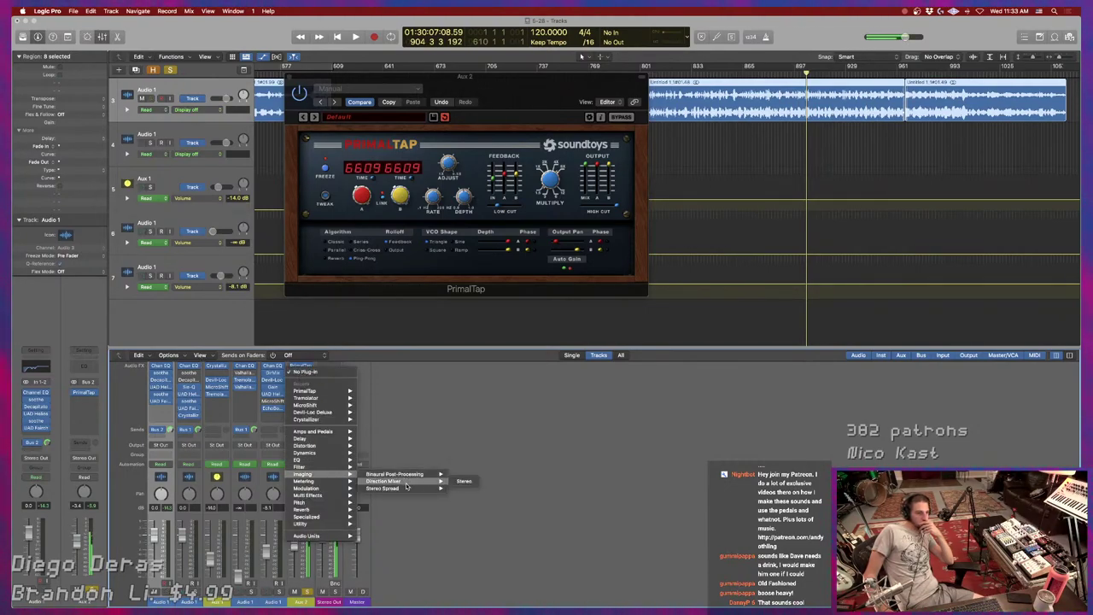
click(464, 483)
drag(444, 236, 441, 243)
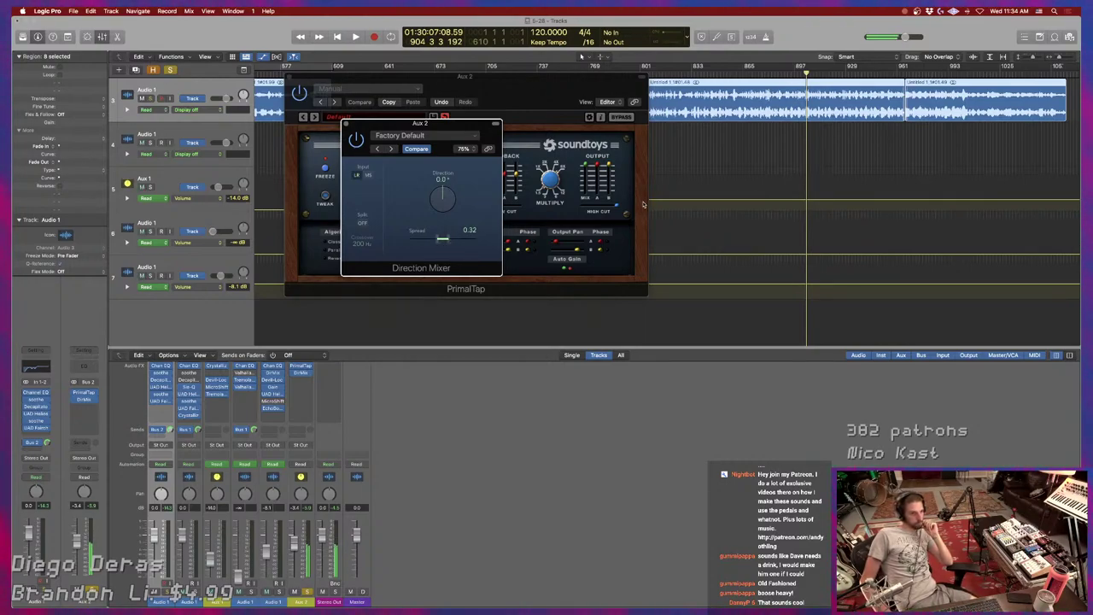
click(534, 165)
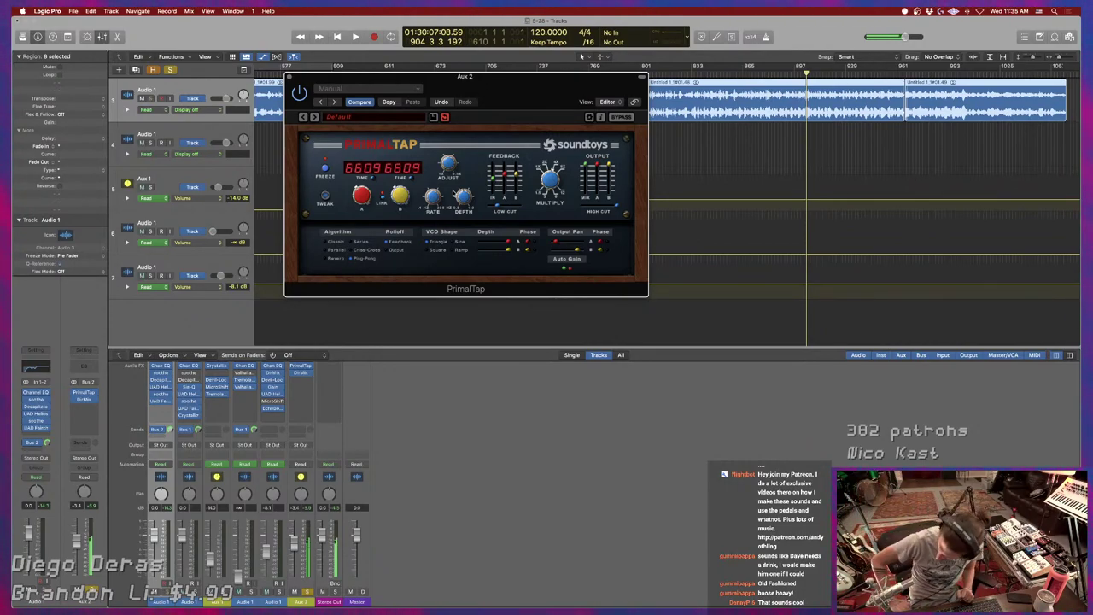
Widen the Direction Mixer spread on Aux 2 to 0.64 during playback, and close the plug-in.
key(space)
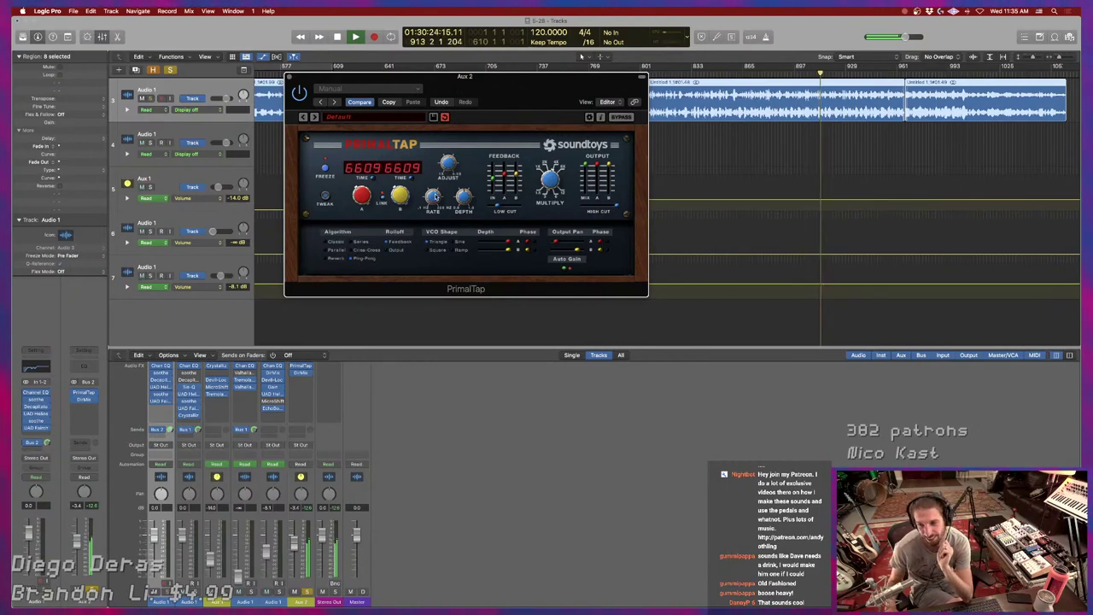
click(301, 372)
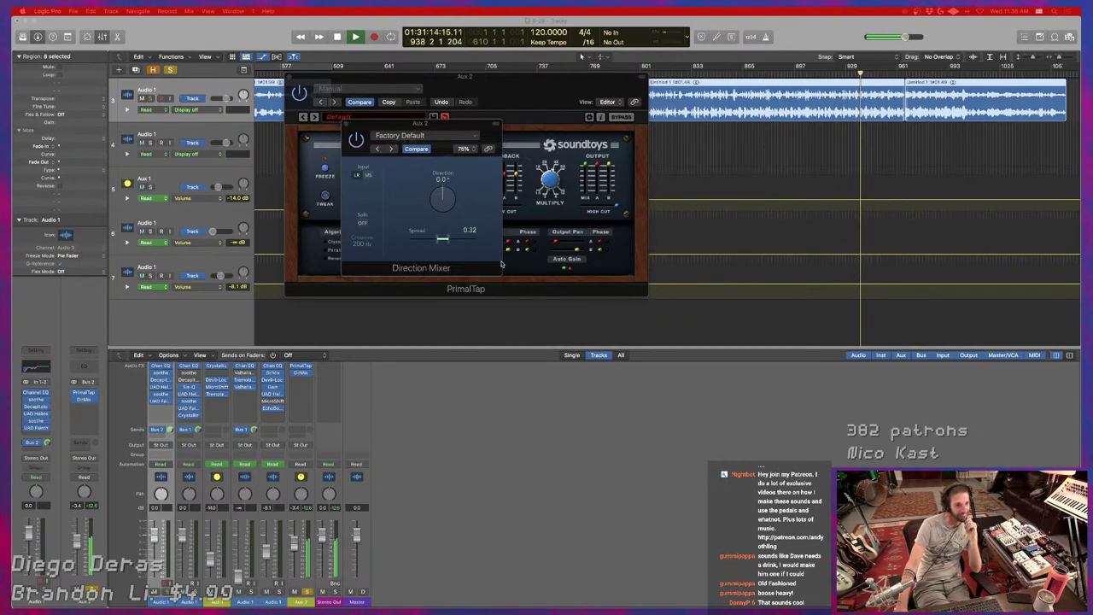
drag(437, 244, 432, 244)
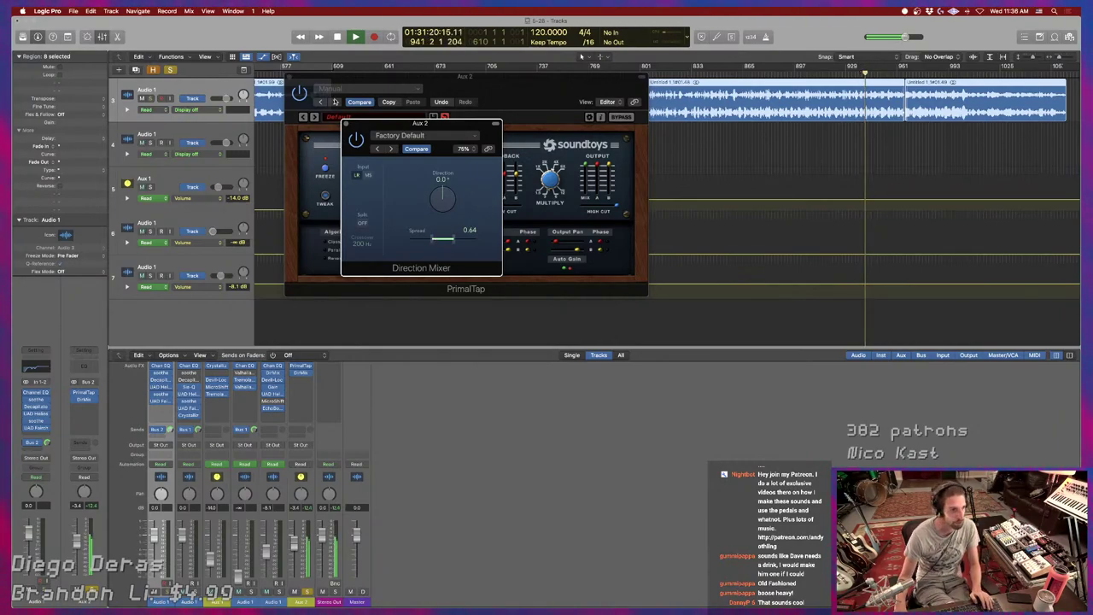
click(346, 125)
key(space)
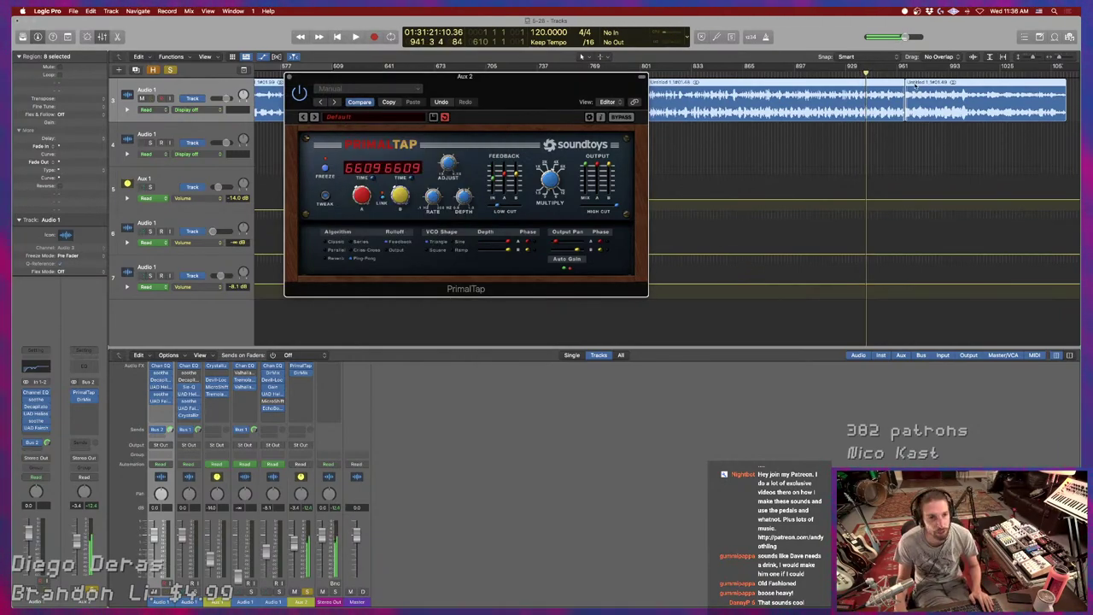
Resume playback, and bypass the Direction Mixer on Aux 2 in favour of a stereo Stereo Spread plug-in inserted below it.
key(space)
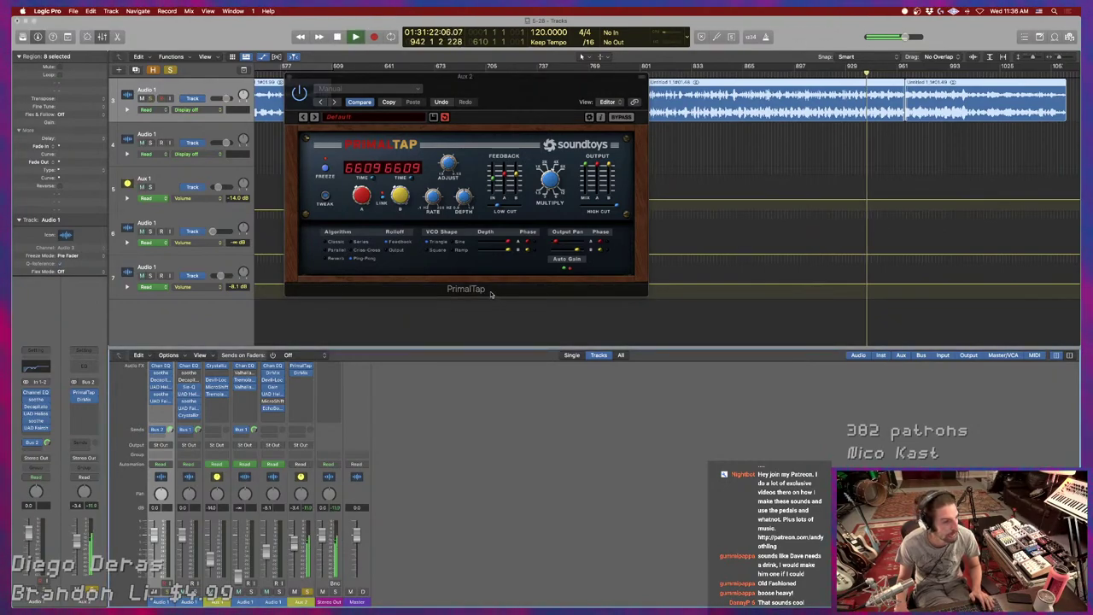
click(296, 373)
mouse_move(327, 503)
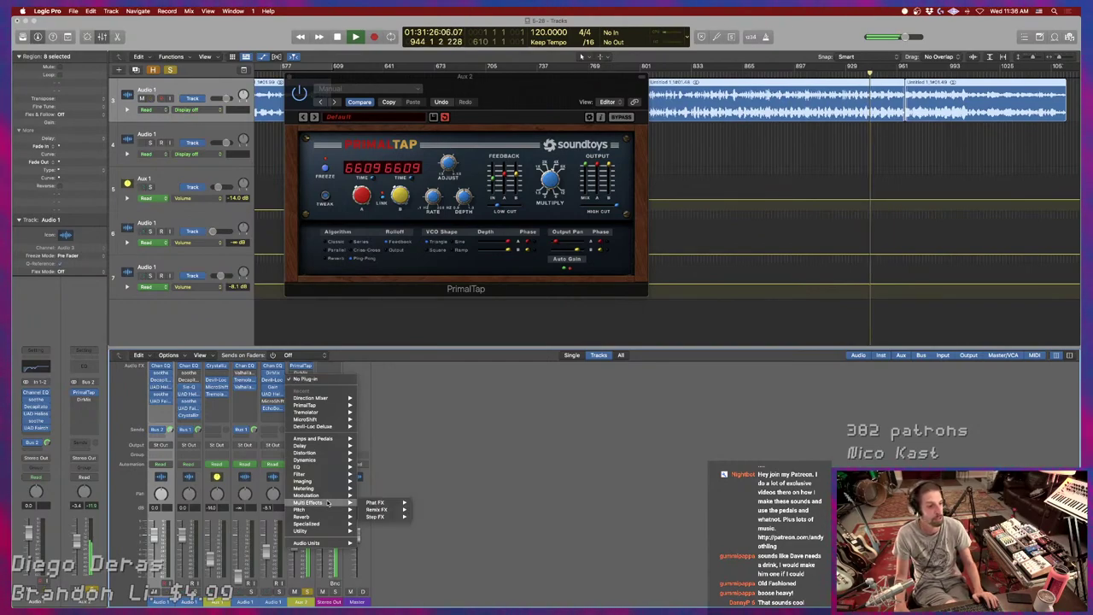
mouse_move(332, 483)
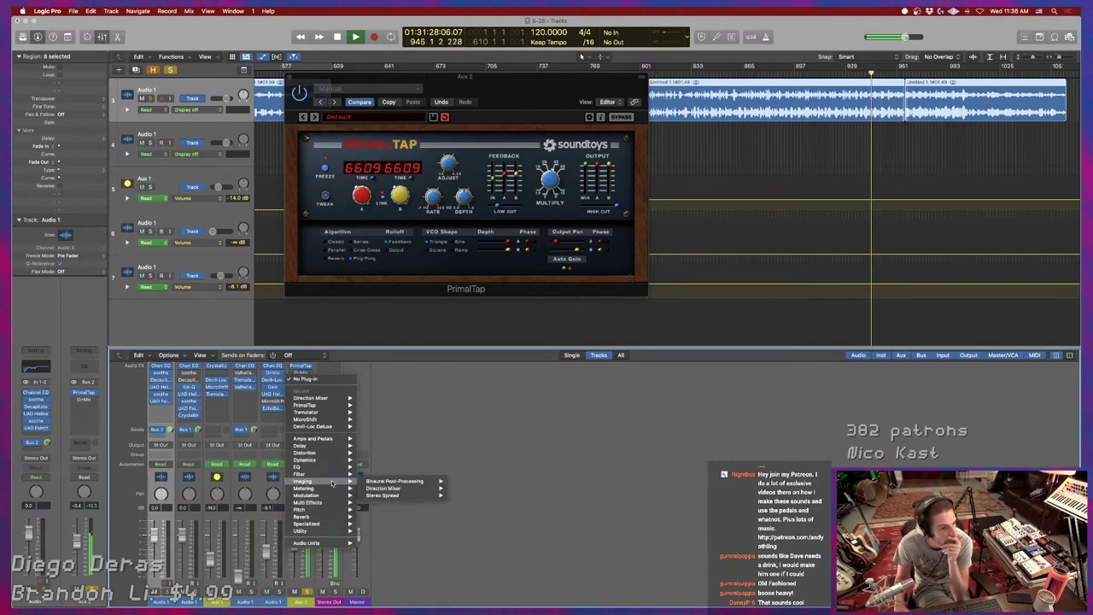
mouse_move(402, 495)
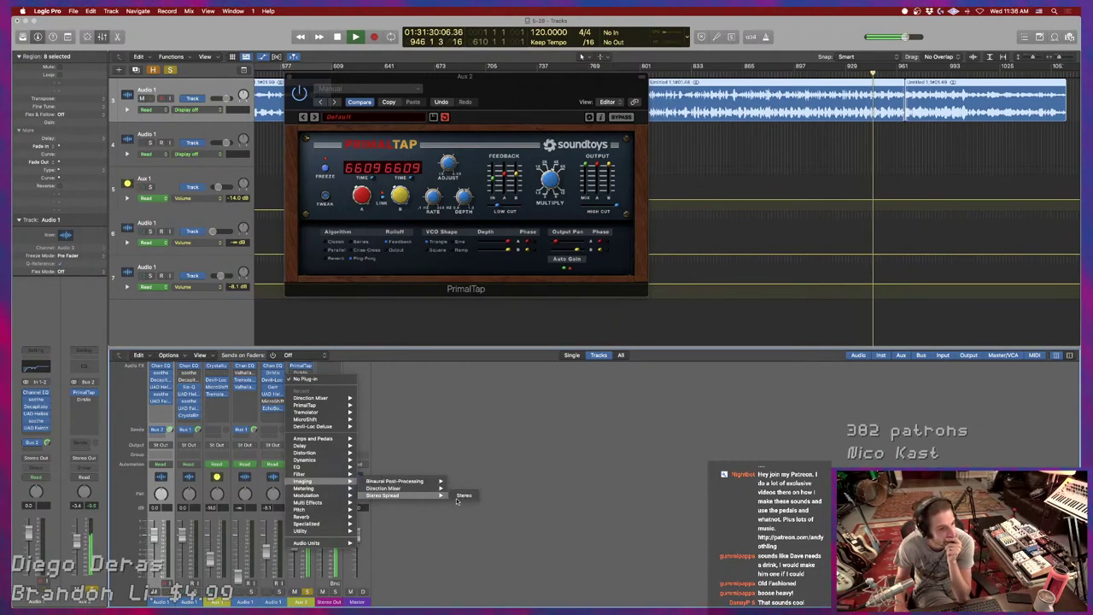
click(463, 495)
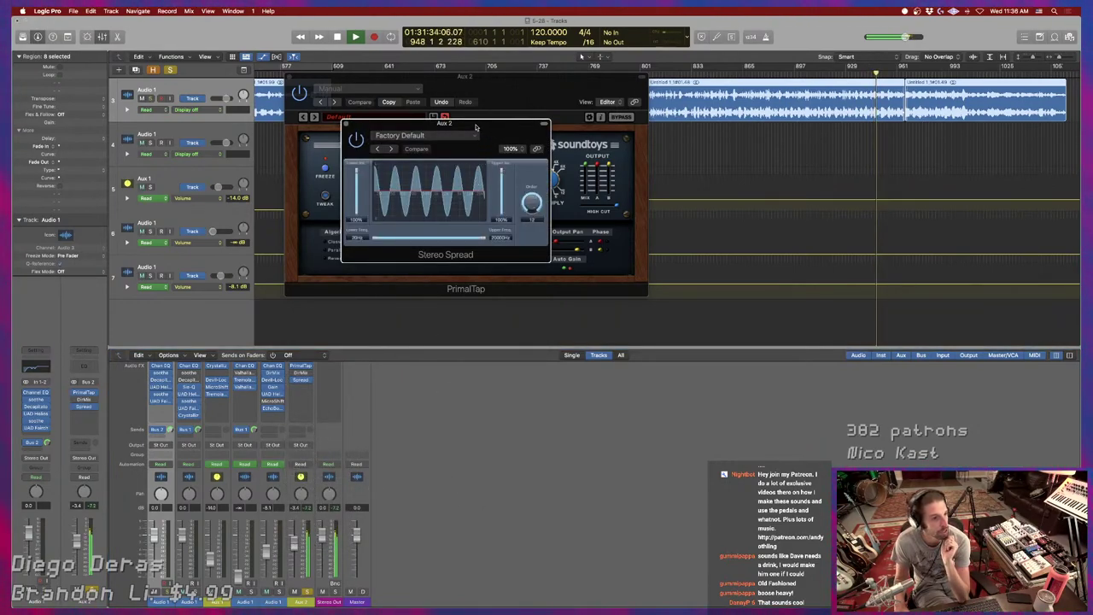
Set the Stereo Spread on Aux 2 to order 7 with a spread range from roughly 1.2 kHz up to 20000 Hz.
drag(492, 129, 648, 276)
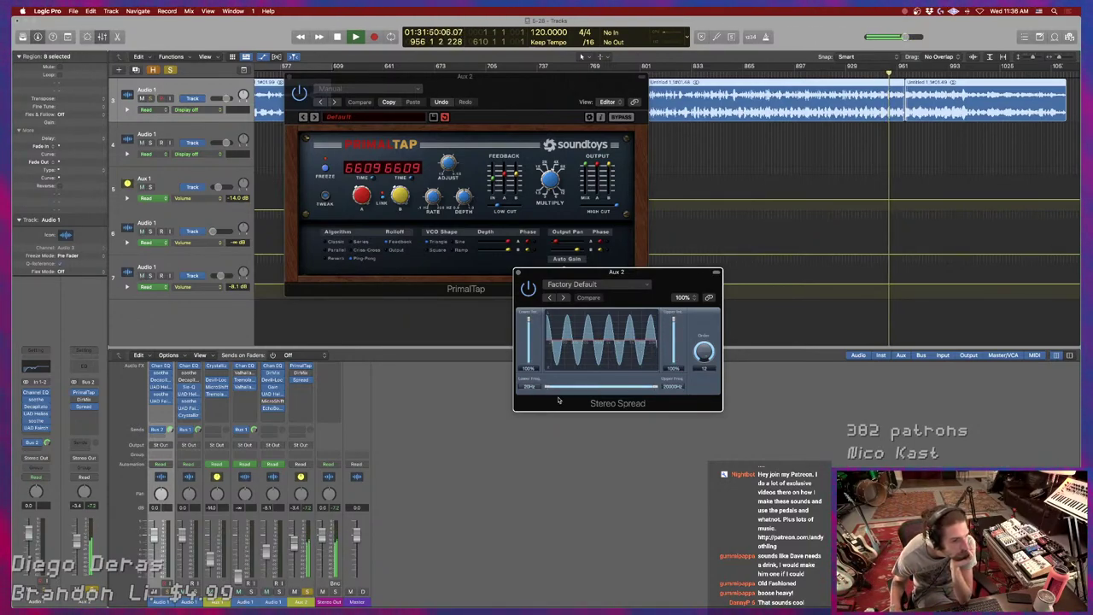
drag(549, 389, 619, 390)
drag(704, 352, 704, 382)
drag(619, 388, 607, 375)
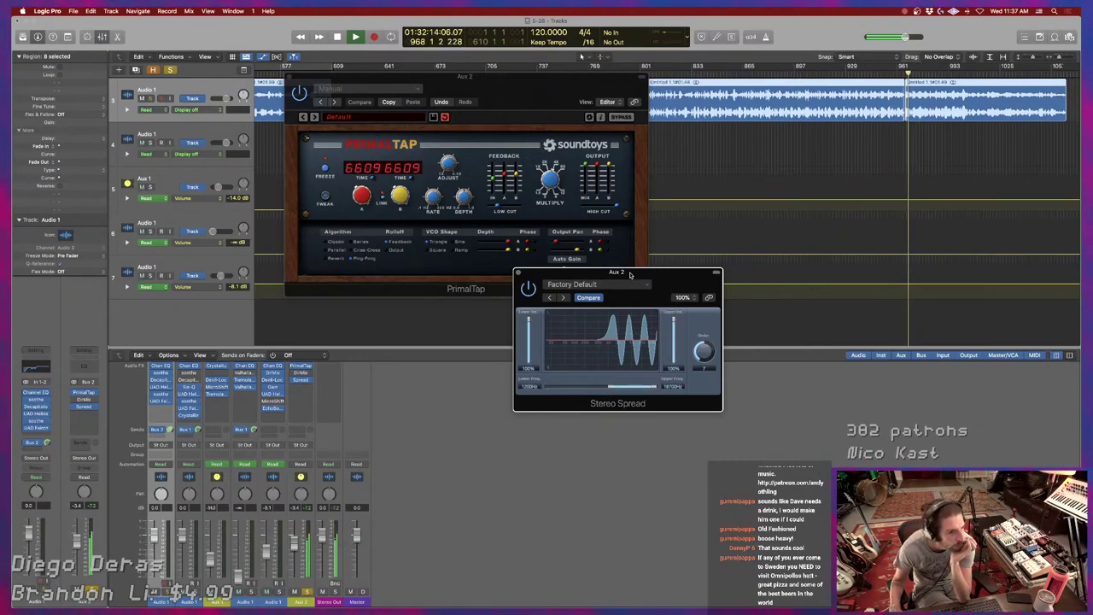
drag(630, 273, 621, 259)
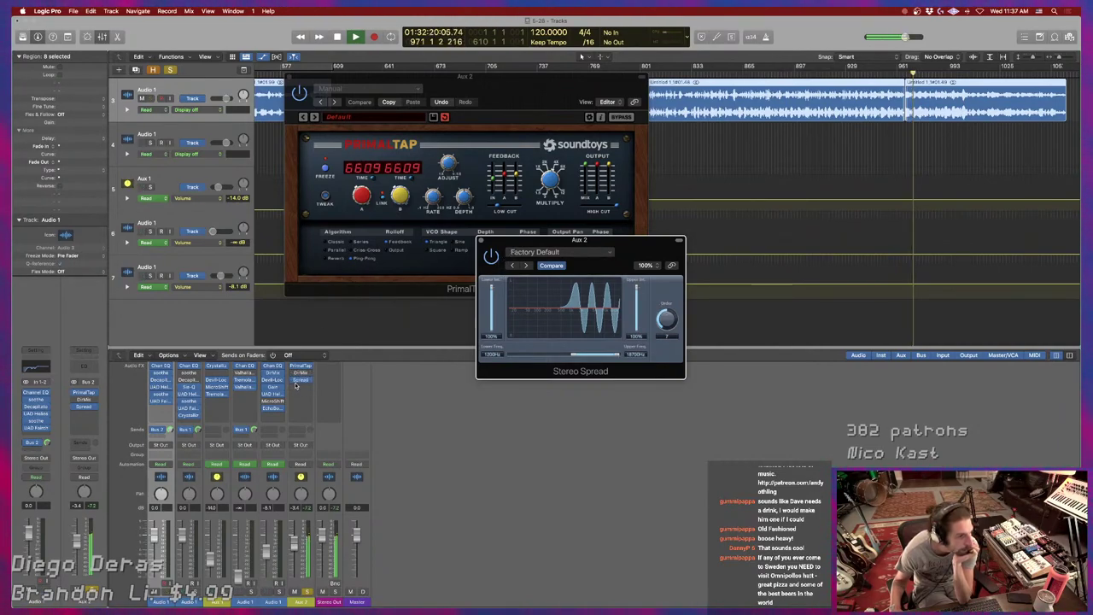
mouse_move(568, 352)
mouse_down()
mouse_move(620, 354)
mouse_move(502, 353)
mouse_move(573, 358)
mouse_up()
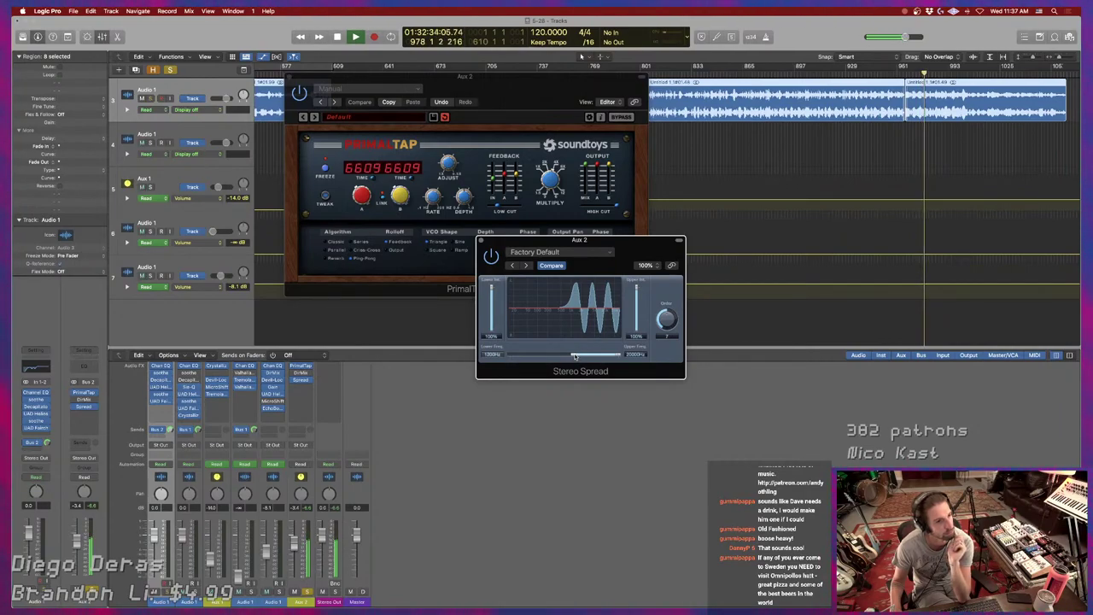
Set the Stereo Spread's lower frequency to 340 Hz, its lower intensity to a partial amount and its upper intensity to 100%.
mouse_move(492, 295)
mouse_down()
mouse_move(493, 320)
mouse_move(497, 309)
mouse_up()
drag(579, 354, 552, 355)
mouse_move(491, 312)
mouse_down()
mouse_move(497, 291)
mouse_move(495, 328)
mouse_move(491, 289)
mouse_move(492, 331)
mouse_move(493, 292)
mouse_move(478, 334)
mouse_move(493, 285)
mouse_move(493, 320)
mouse_move(492, 280)
mouse_move(490, 305)
mouse_move(491, 296)
mouse_up()
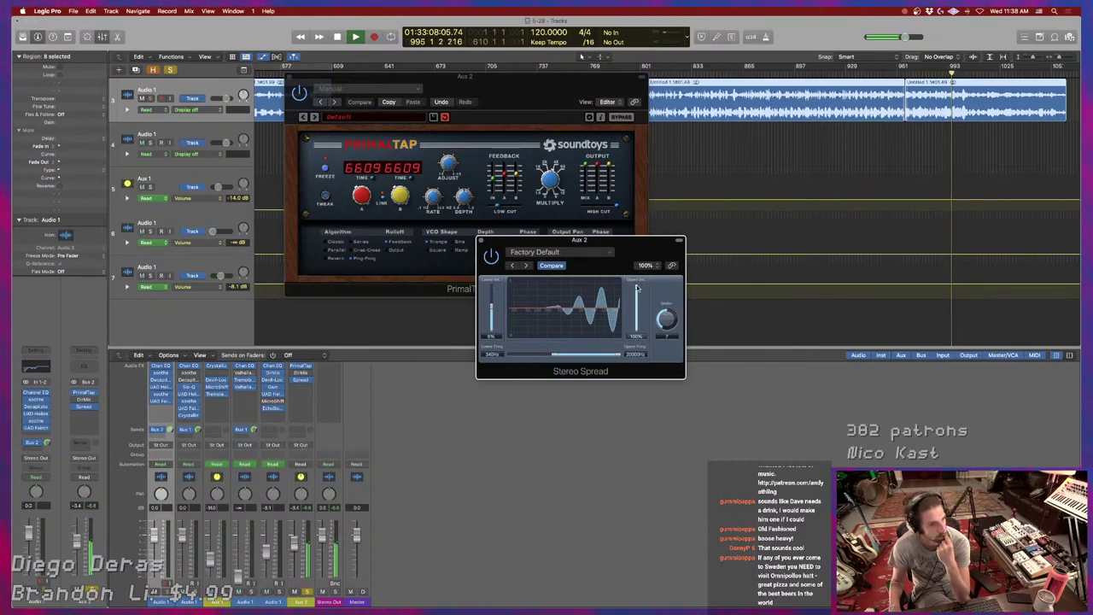
mouse_move(636, 301)
mouse_down()
mouse_move(636, 282)
mouse_move(639, 329)
mouse_move(641, 287)
mouse_up()
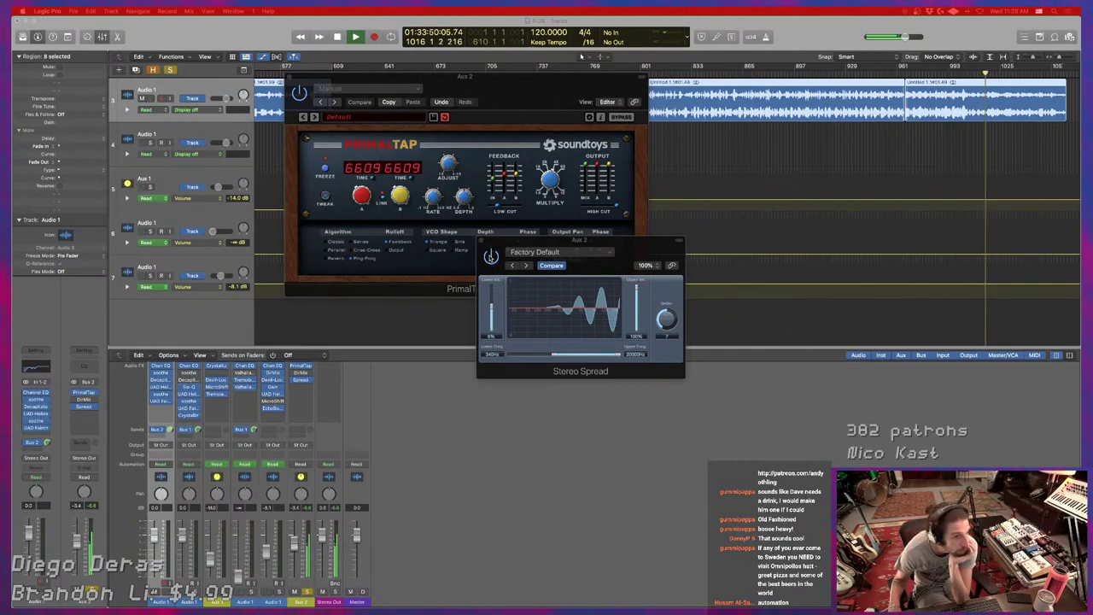
click(491, 261)
drag(492, 276, 493, 303)
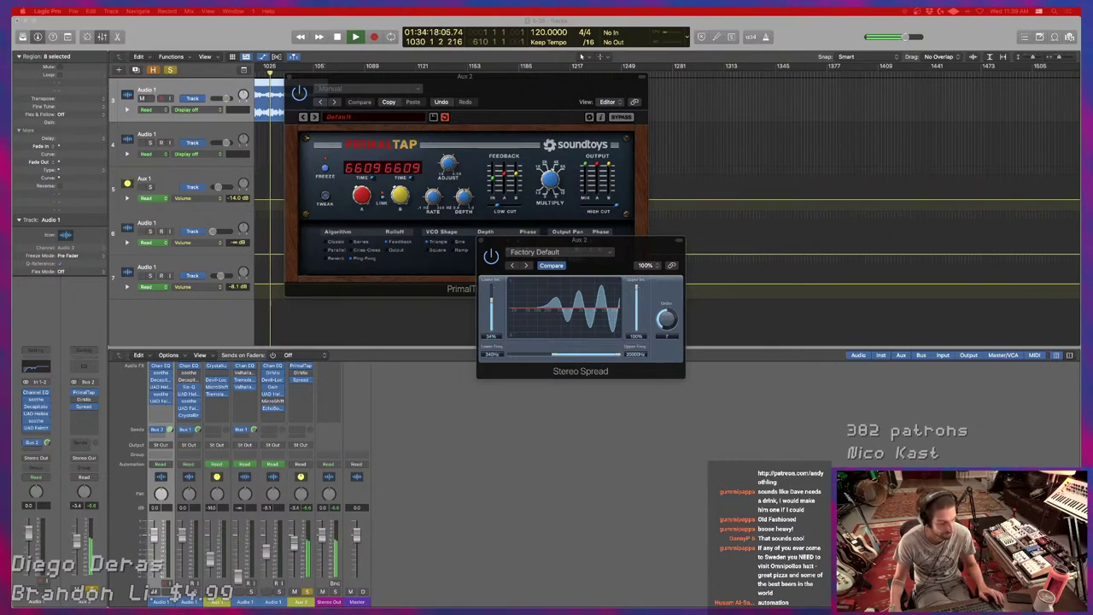
key(super+Tab)
key(super+Tab)
key(super+space)
text(mess)
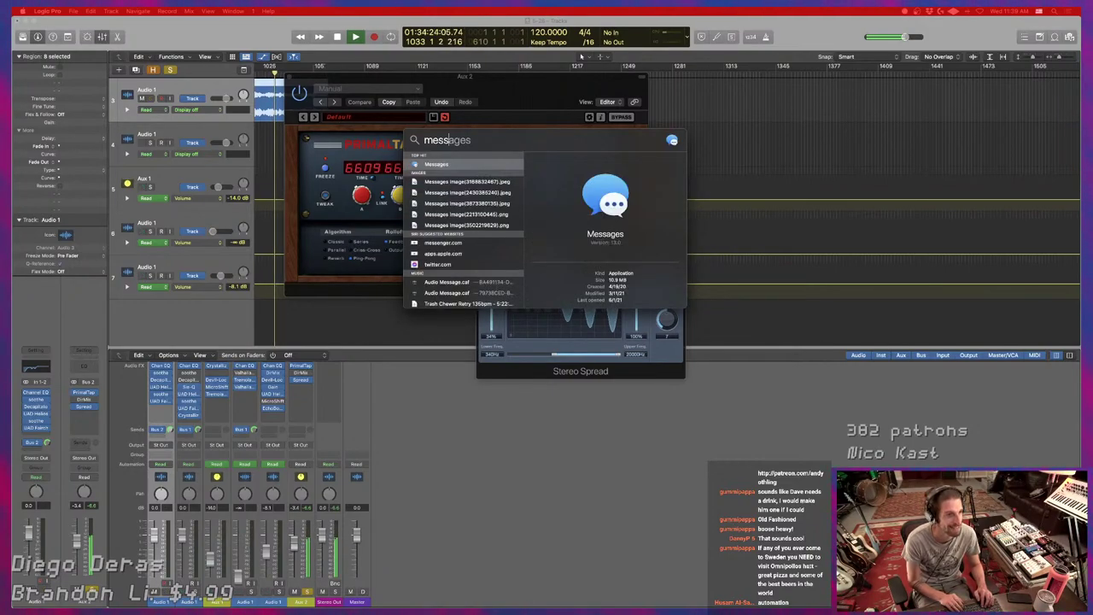
key(Escape)
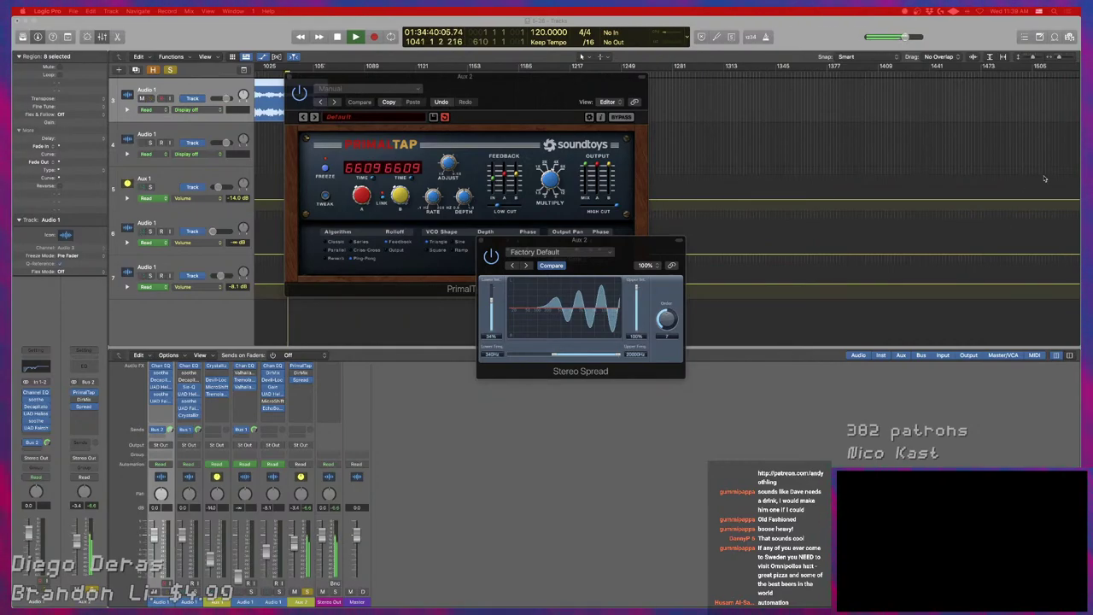
click(788, 432)
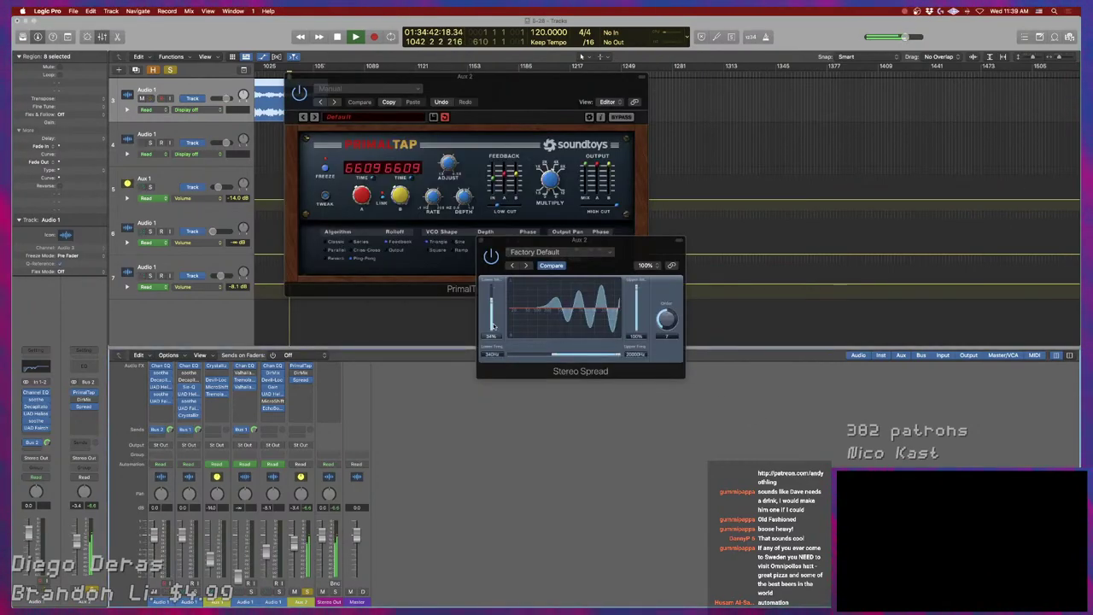
Close the Stereo Spread and PrimalTap plug-in windows of Aux 2.
click(481, 241)
click(289, 79)
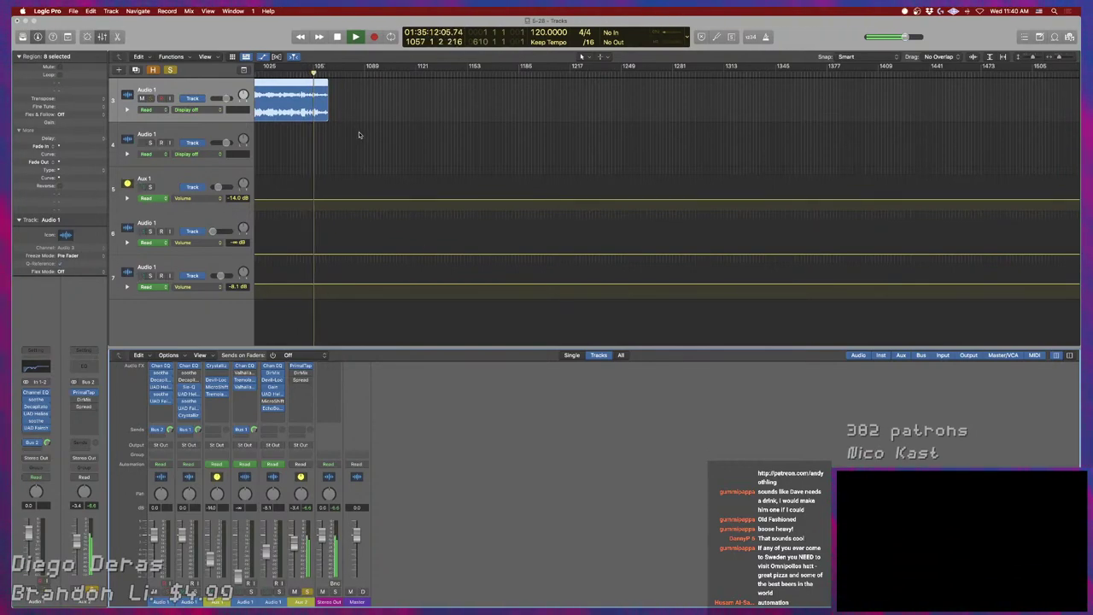
Create a new audio track below track 3 with Bus 2 (Aux 2) as its audio input.
scroll(359, 131, left, 5)
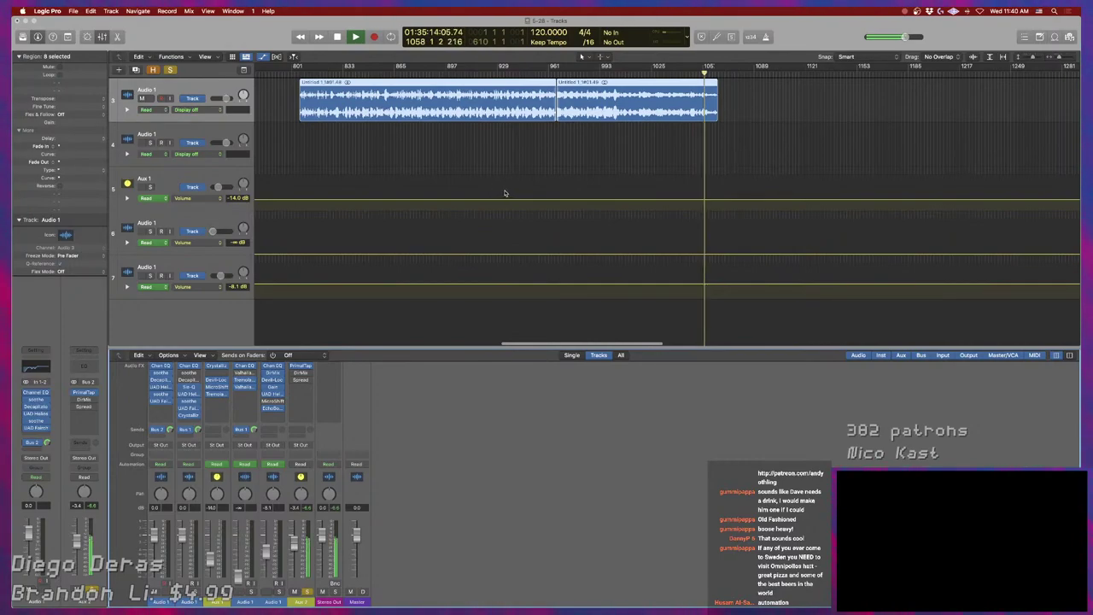
key(super+Right)
key(super+Left)
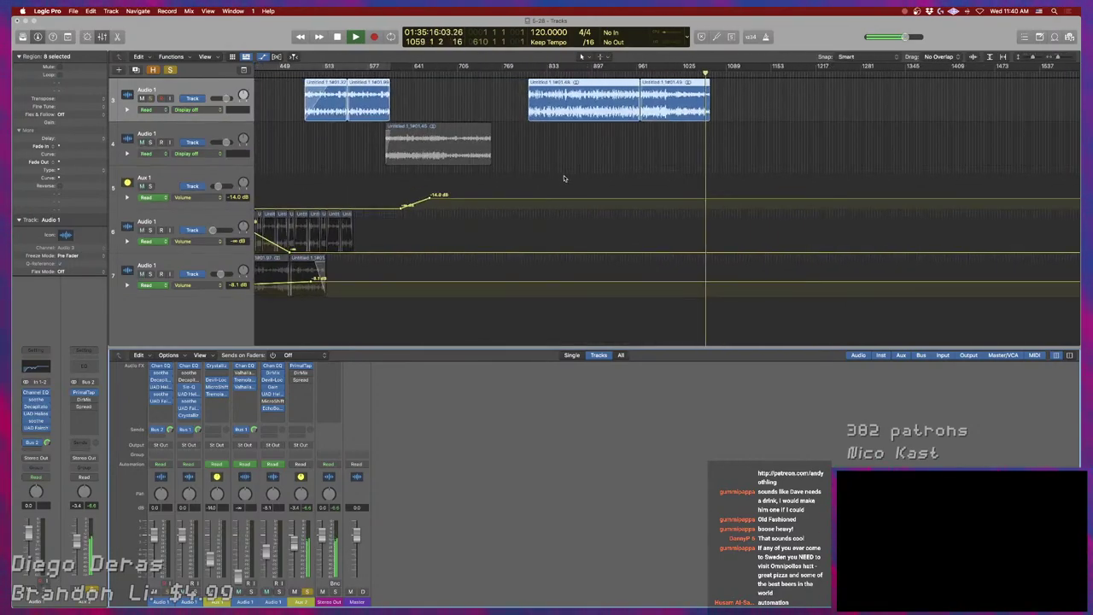
key(super+Up)
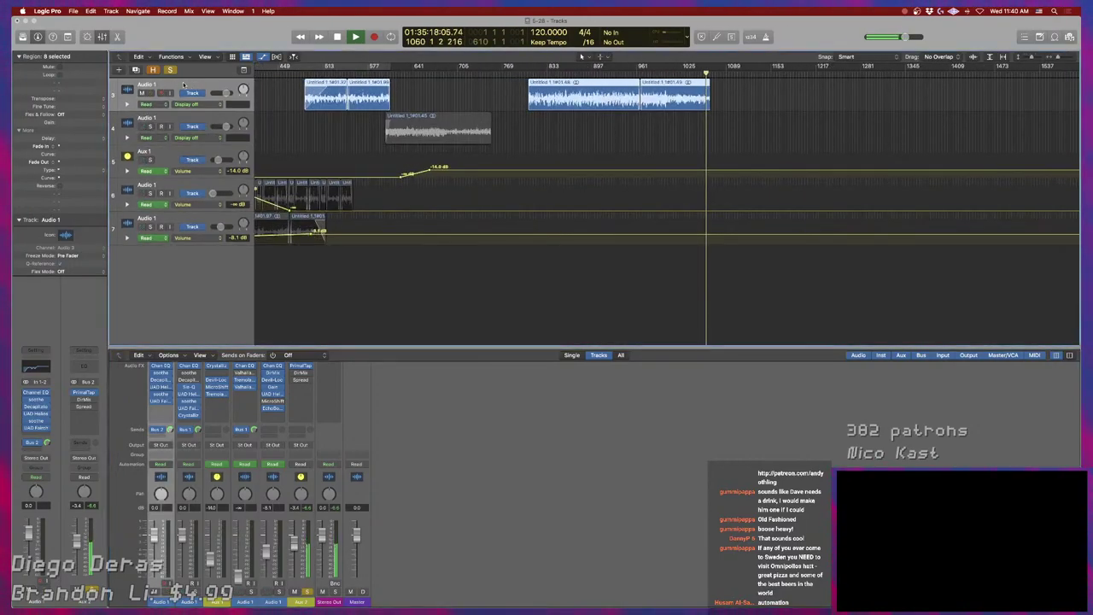
click(118, 69)
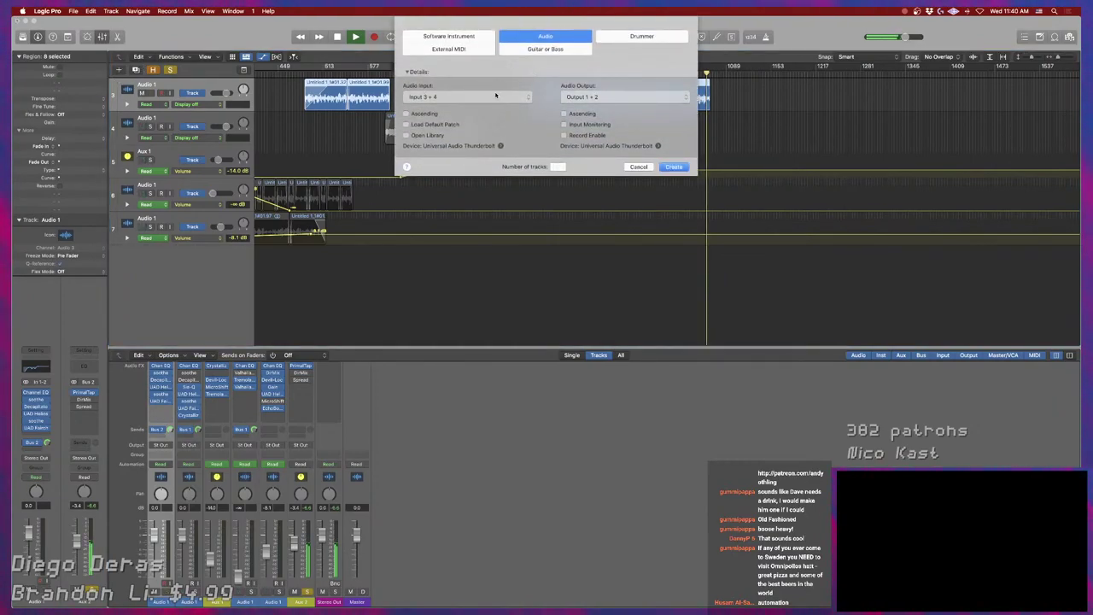
click(465, 96)
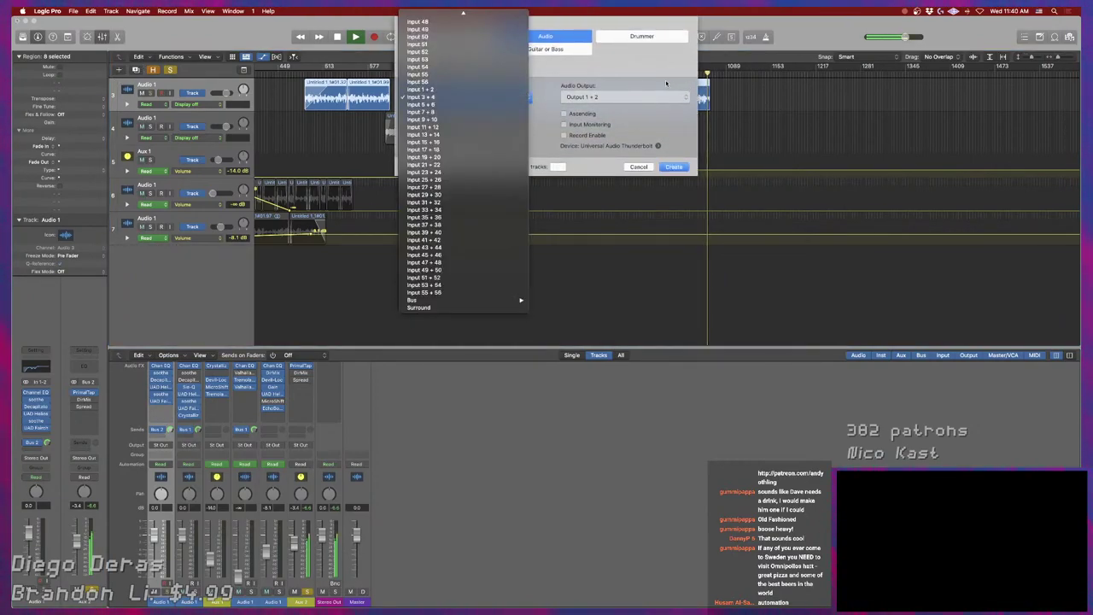
mouse_move(512, 301)
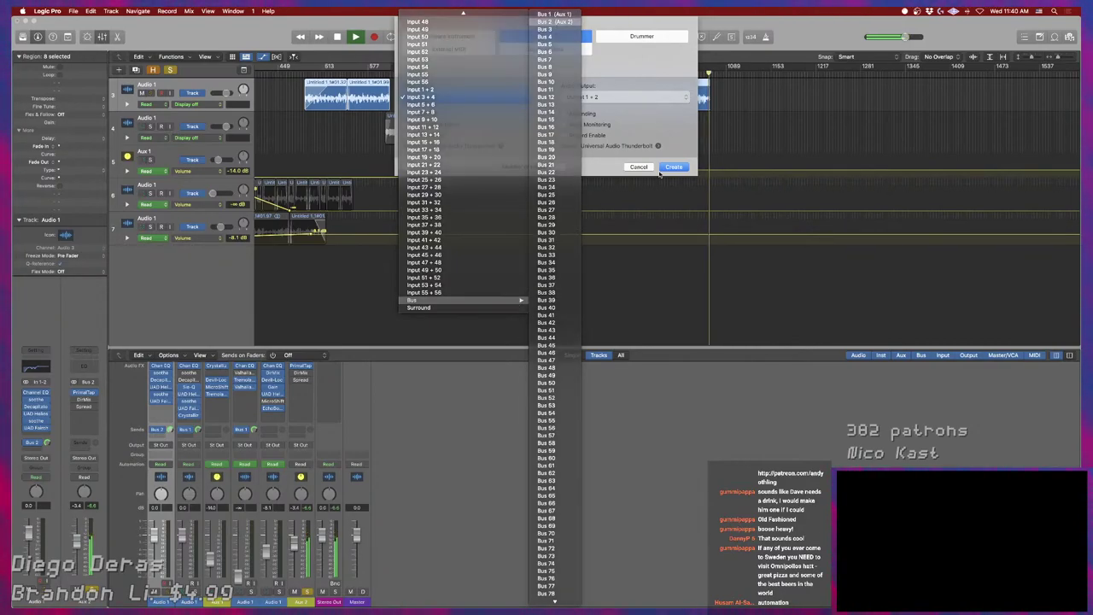
click(555, 24)
key(Return)
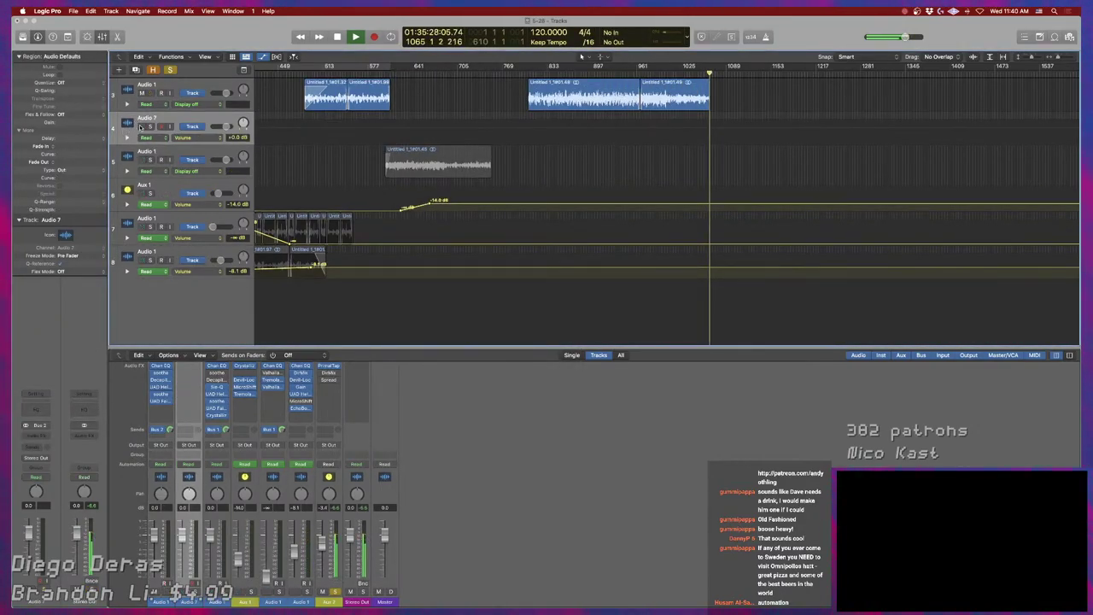
Arm the new Audio 7 track, hide the automation, and record the Bus 2 signal from about bar 799 to bar 959.
click(164, 127)
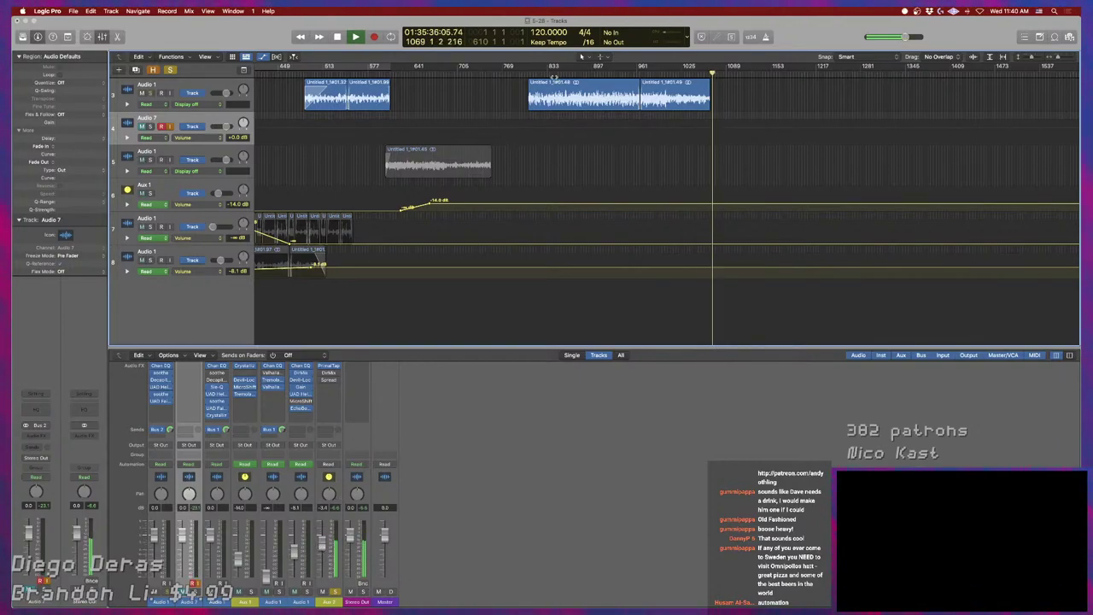
key(a)
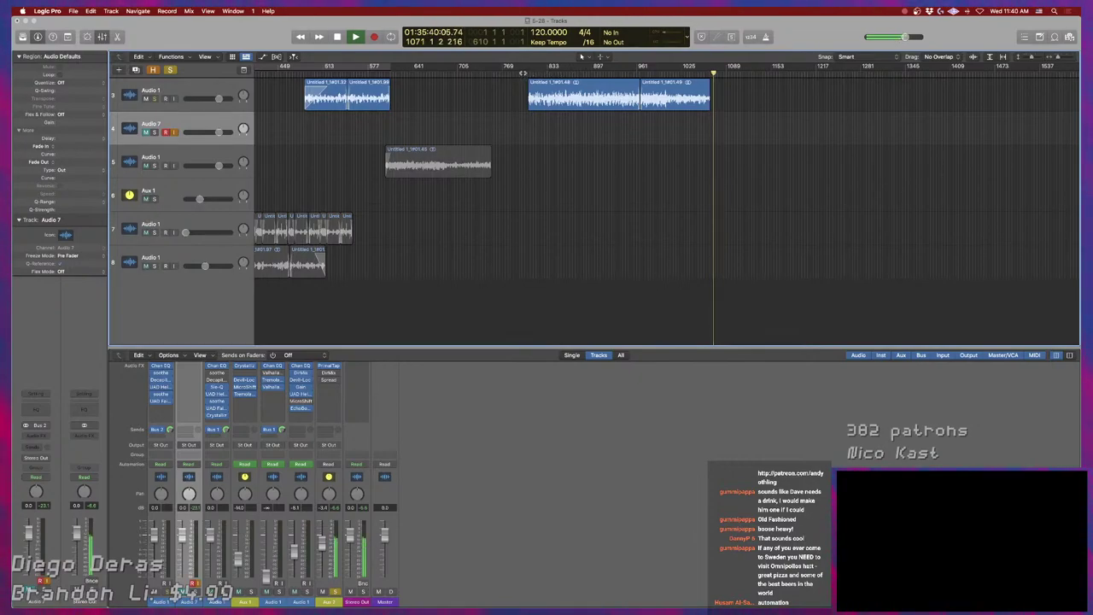
click(523, 74)
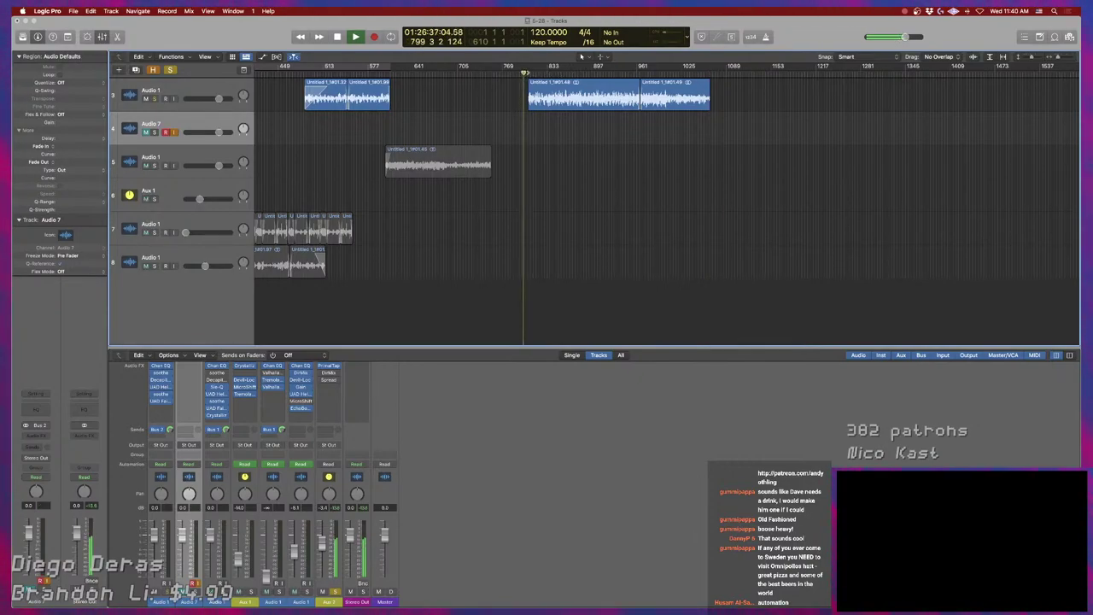
key(r)
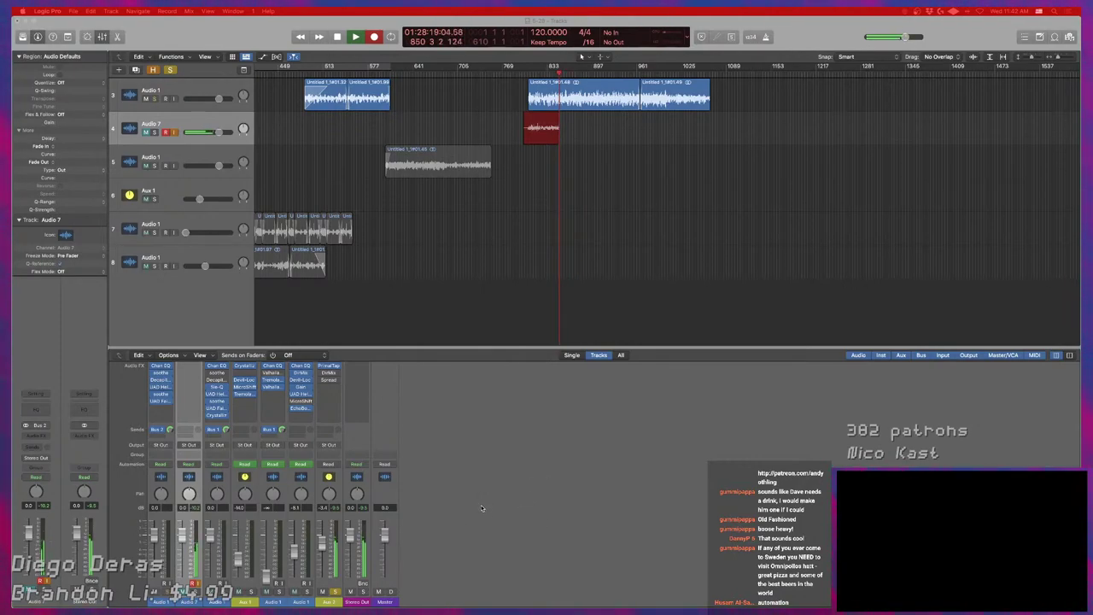
scroll(481, 508, up, 3)
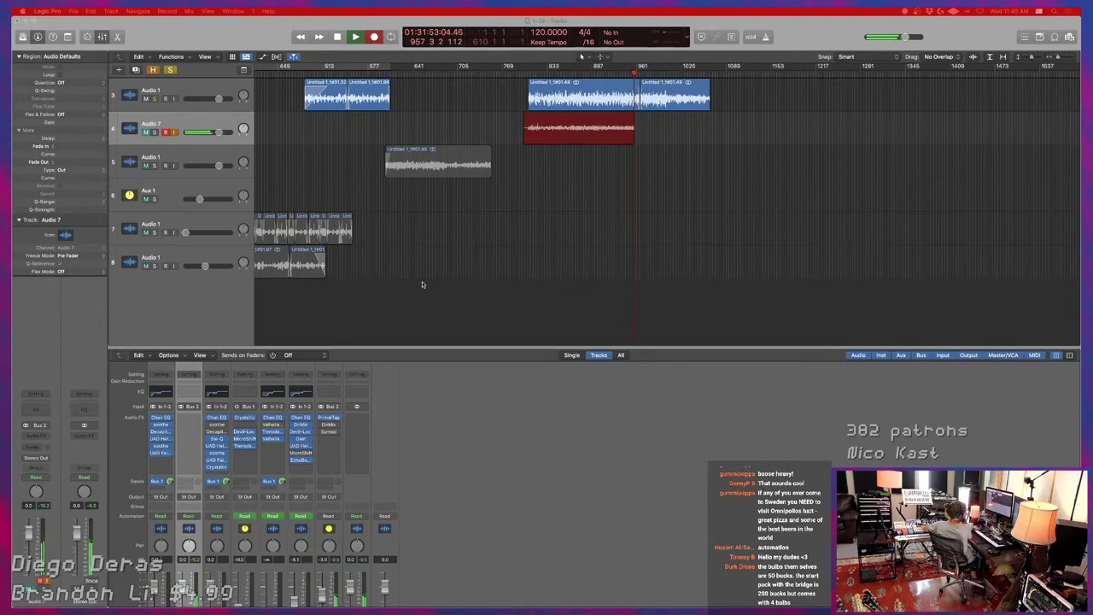
click(651, 232)
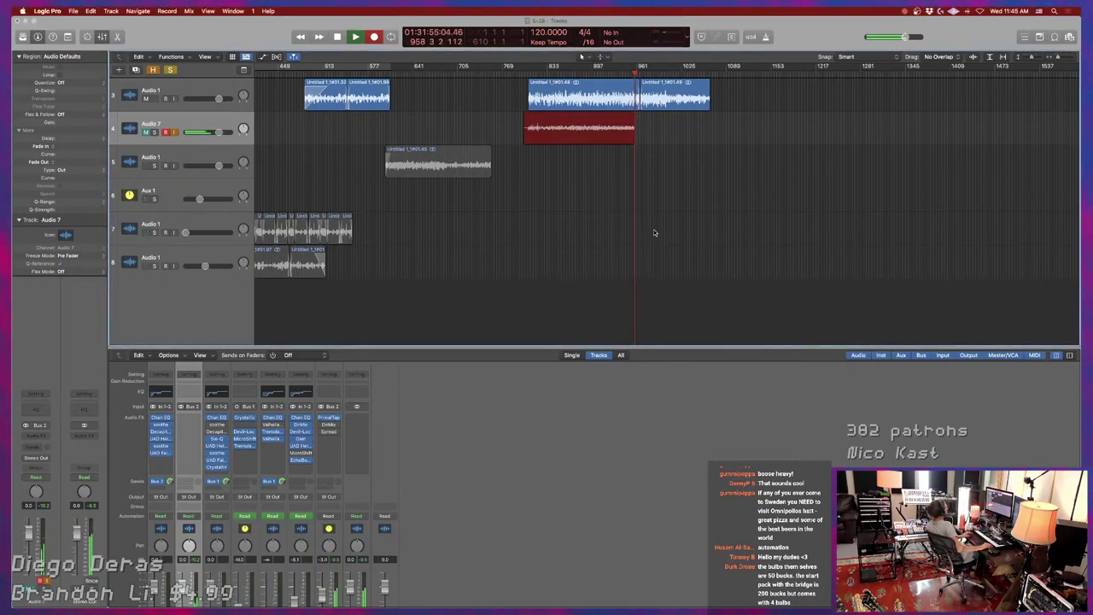
key(space)
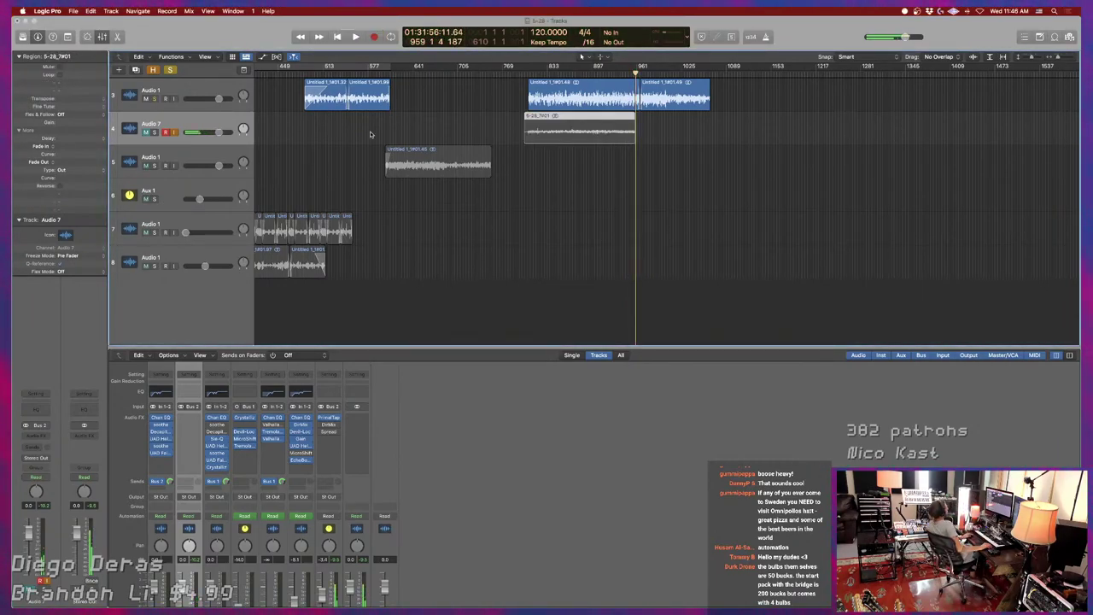
Disarm recording on the Audio 7 track and mute the Aux 2 channel.
scroll(420, 486, down, 4)
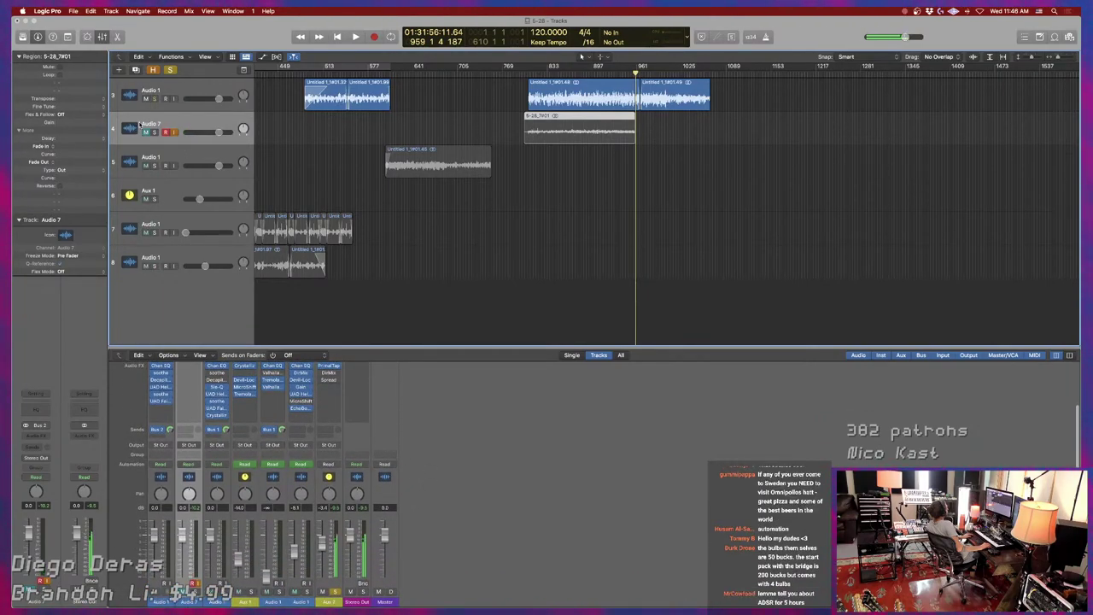
click(166, 132)
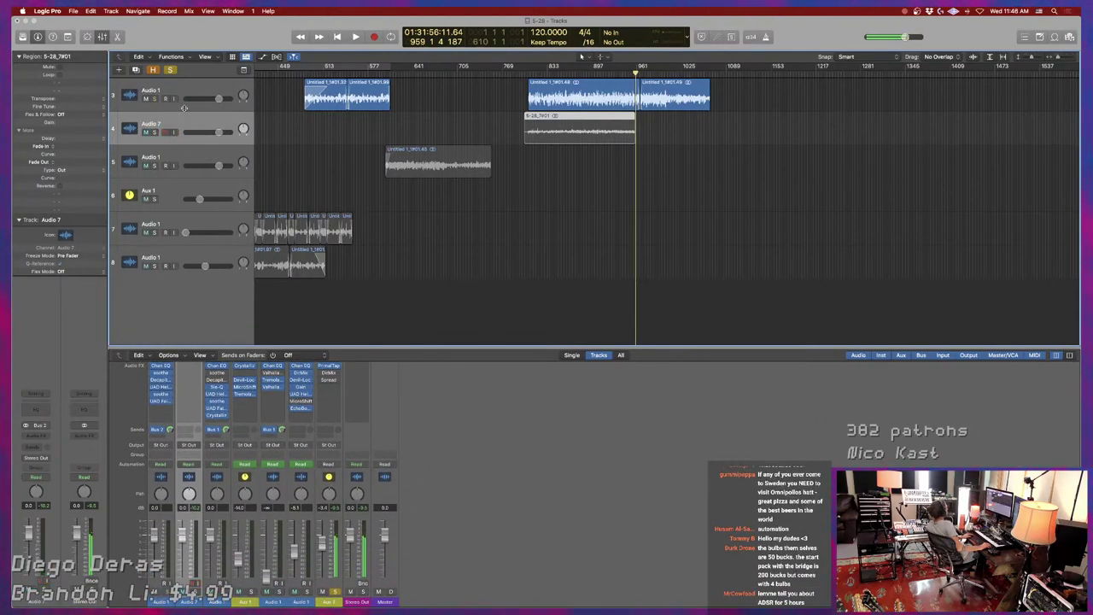
click(323, 590)
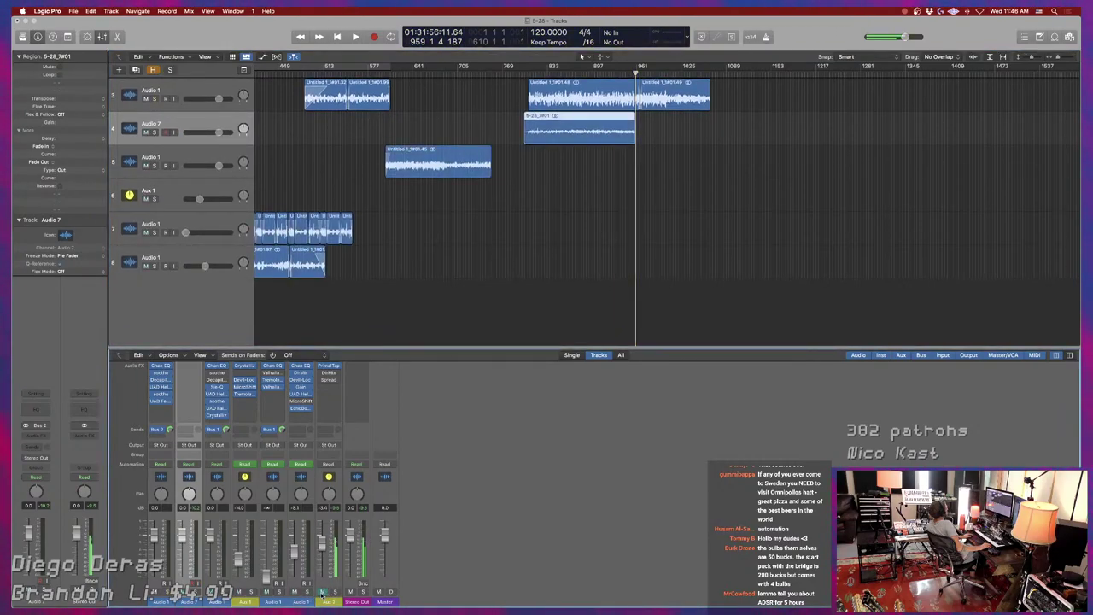
Solo the Audio 7 track and audition its recorded region, stopping playback near bar 864.
click(156, 133)
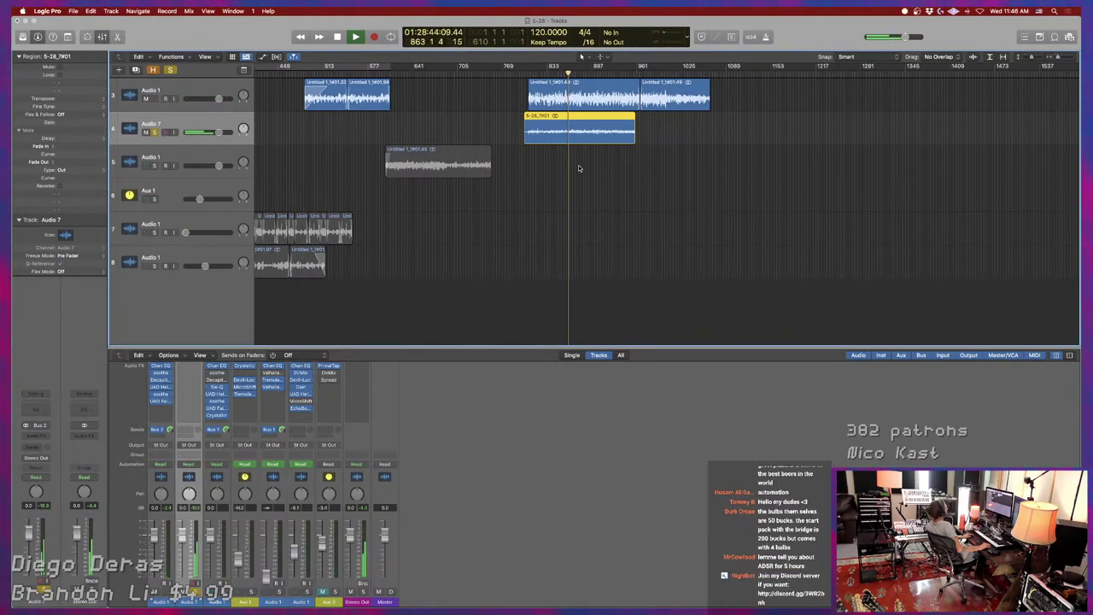
click(642, 203)
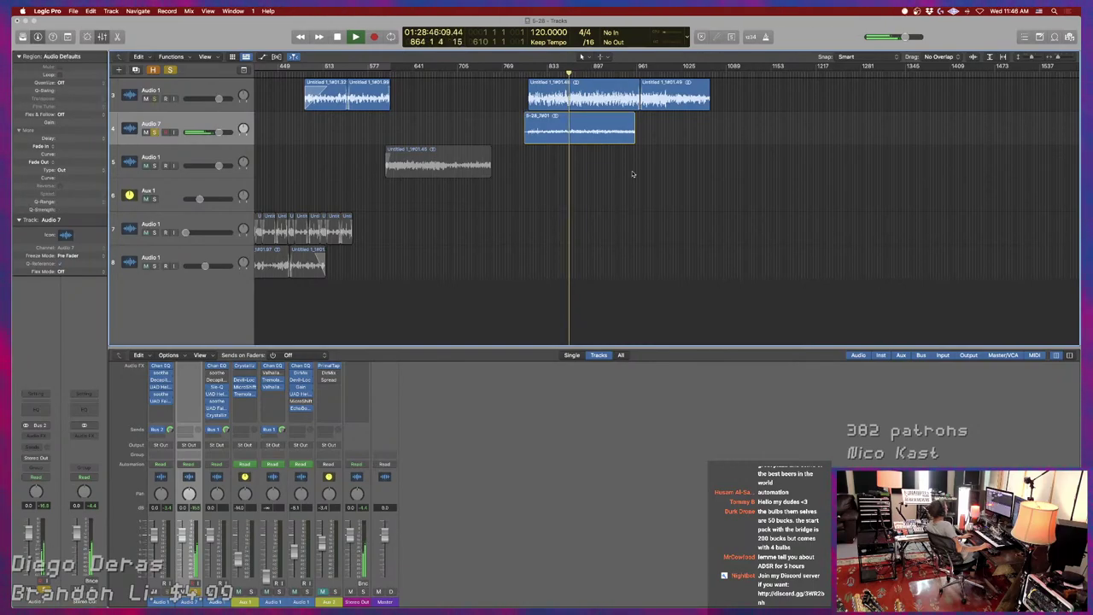
key(space)
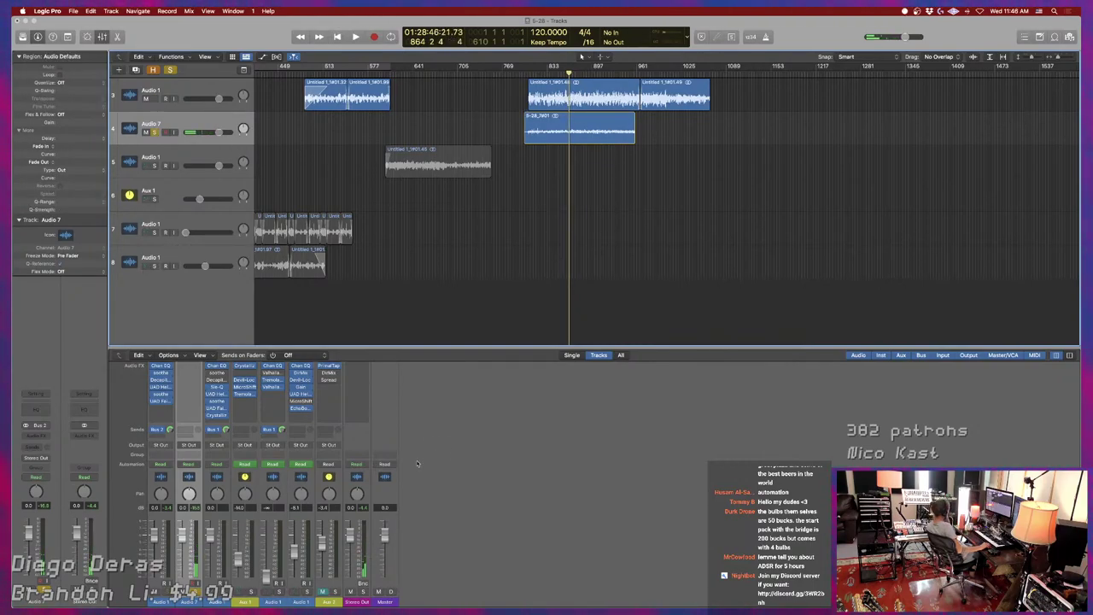
Add a send from Aux 2 to Bus 3 and set its level to 0.0 dB.
scroll(325, 386, up, 4)
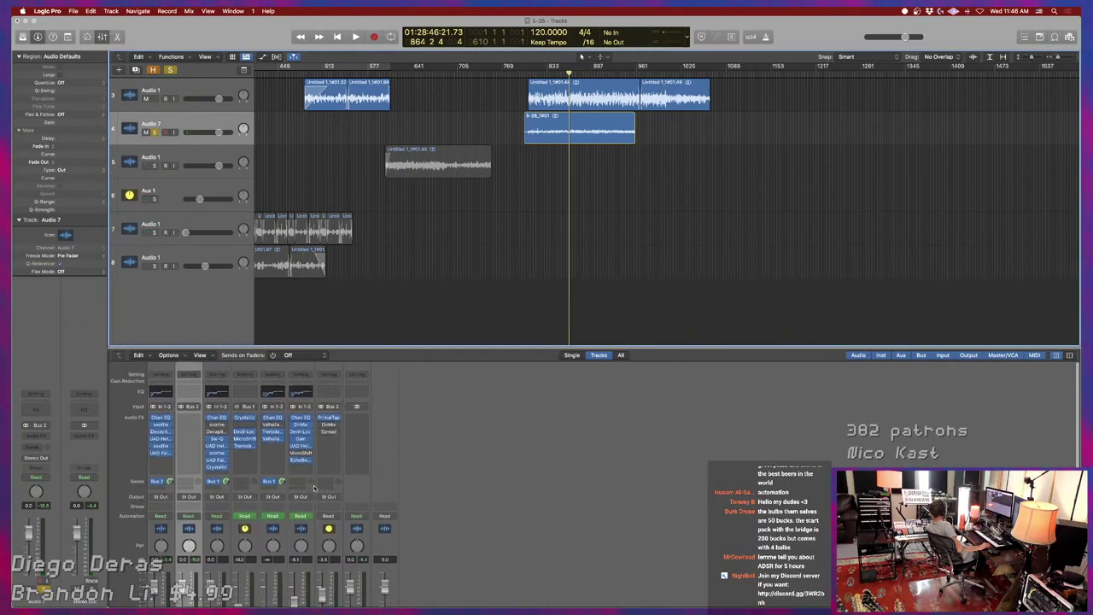
click(323, 481)
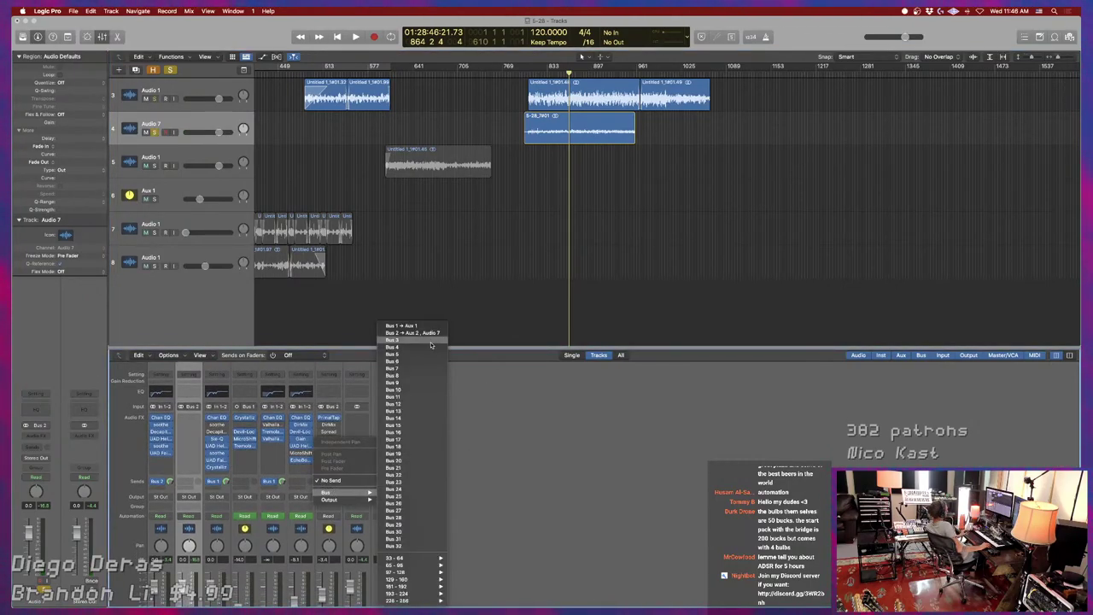
click(380, 535)
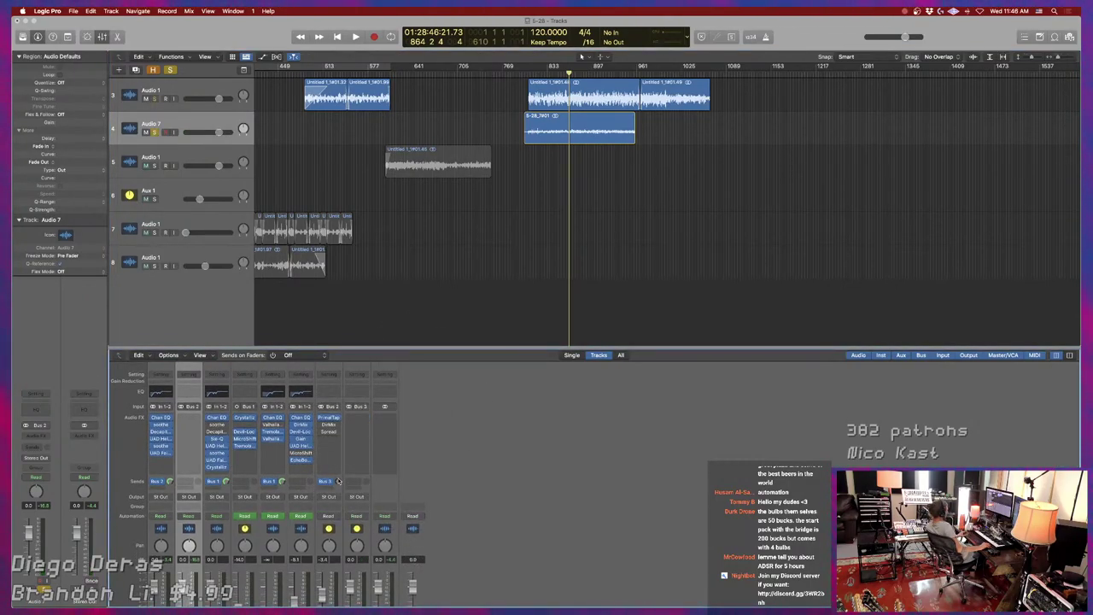
click(342, 485)
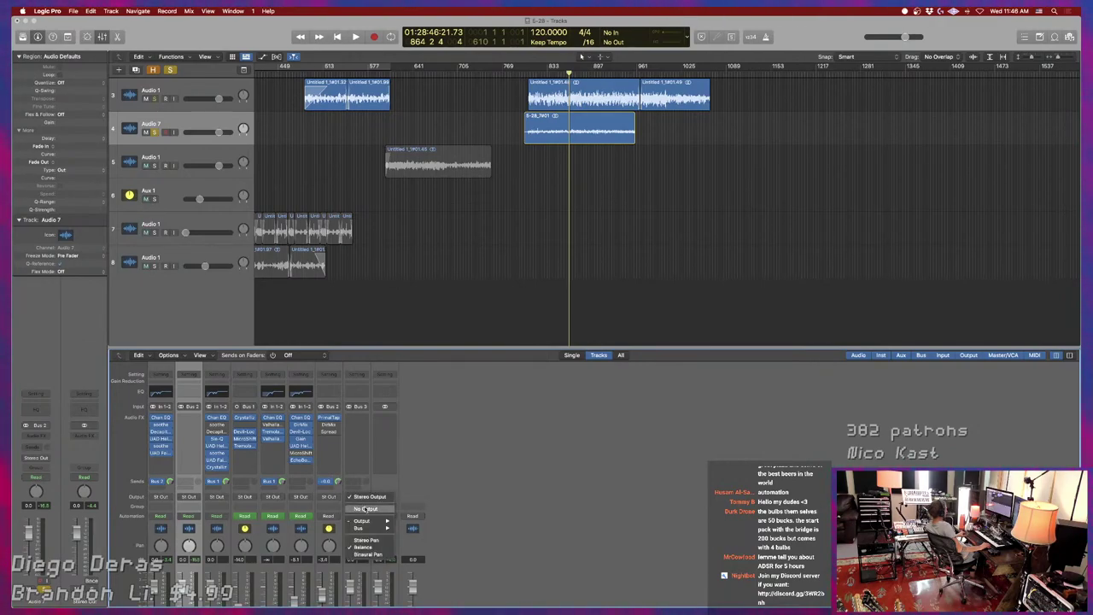
Set Aux 3's output to No Output and switch Audio 7's input to Bus 3.
click(246, 440)
click(193, 407)
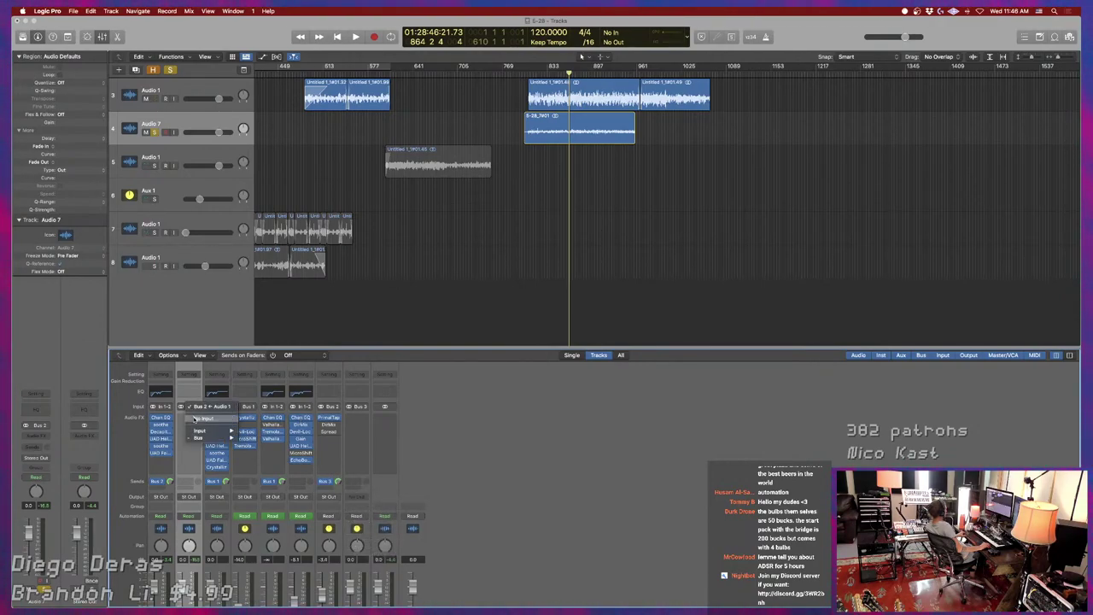
mouse_move(206, 435)
click(273, 342)
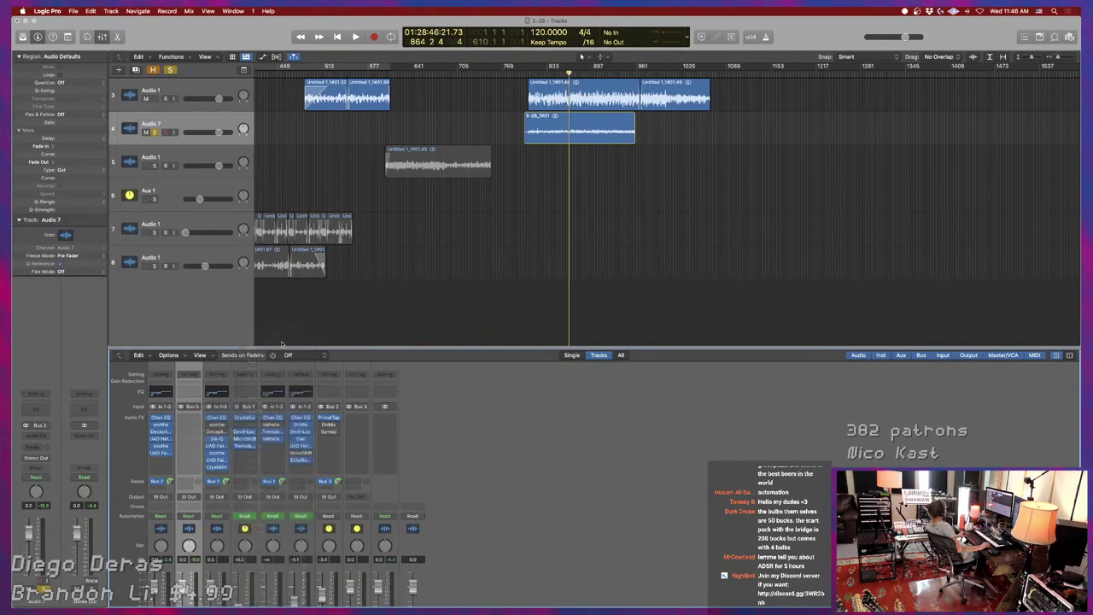
Delete the recorded region from the Audio 7 track and move the playhead to bar 816.
click(568, 126)
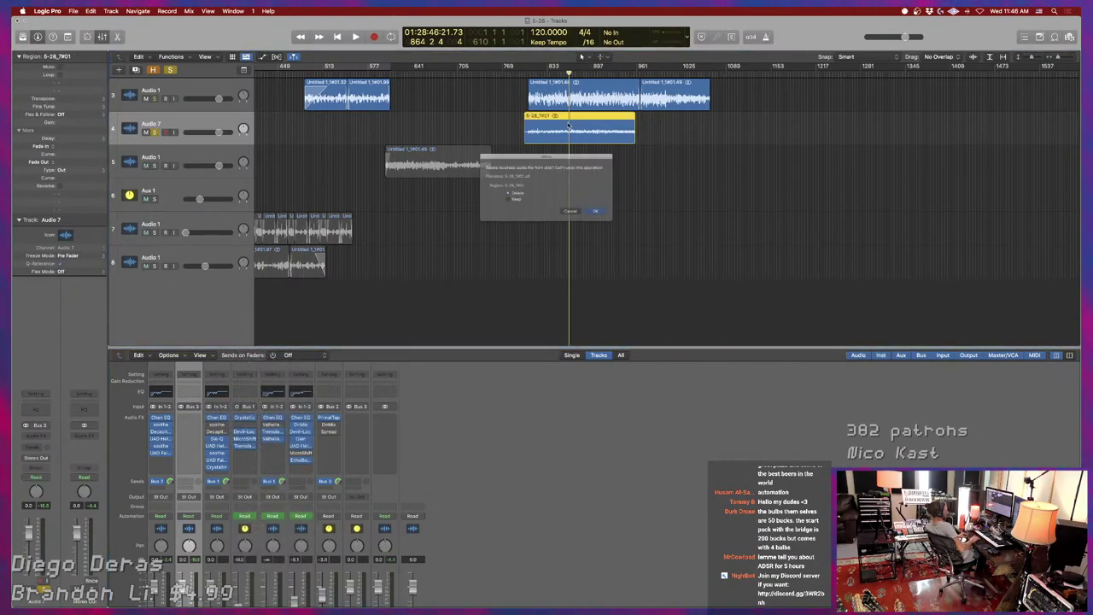
key(Delete)
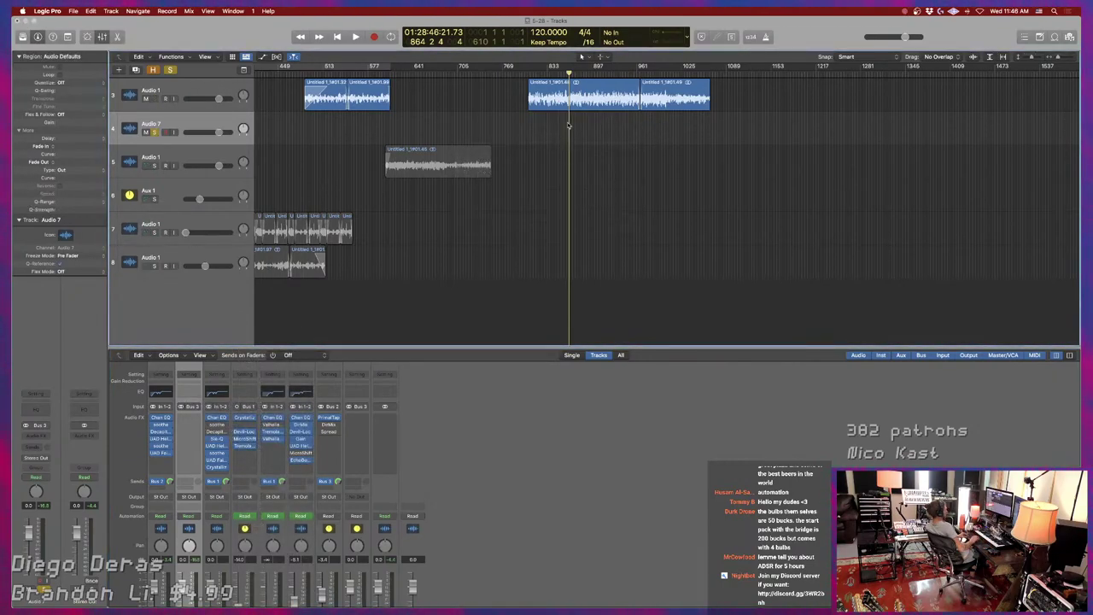
click(535, 72)
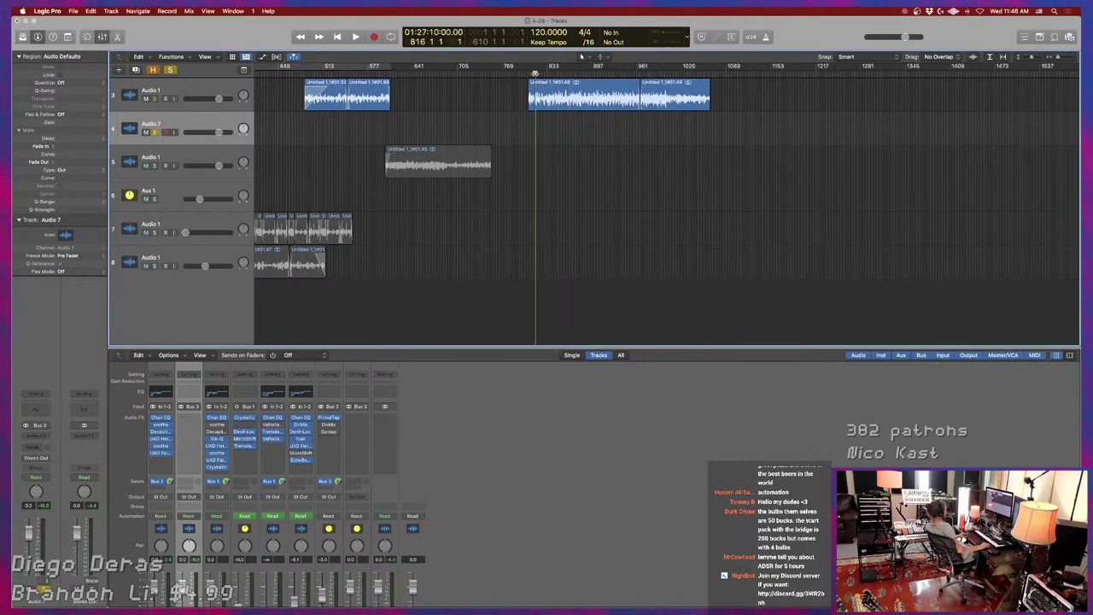
Enable input monitoring on Audio 7 and toggle the solo on Aux 3 on and off.
click(172, 132)
scroll(365, 555, down, 3)
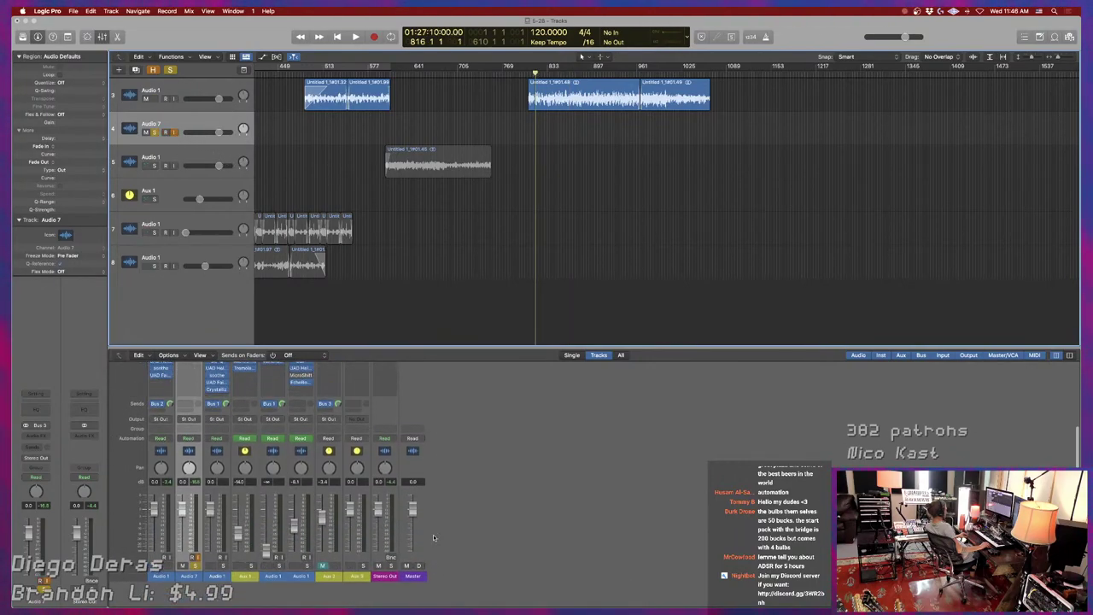
click(364, 591)
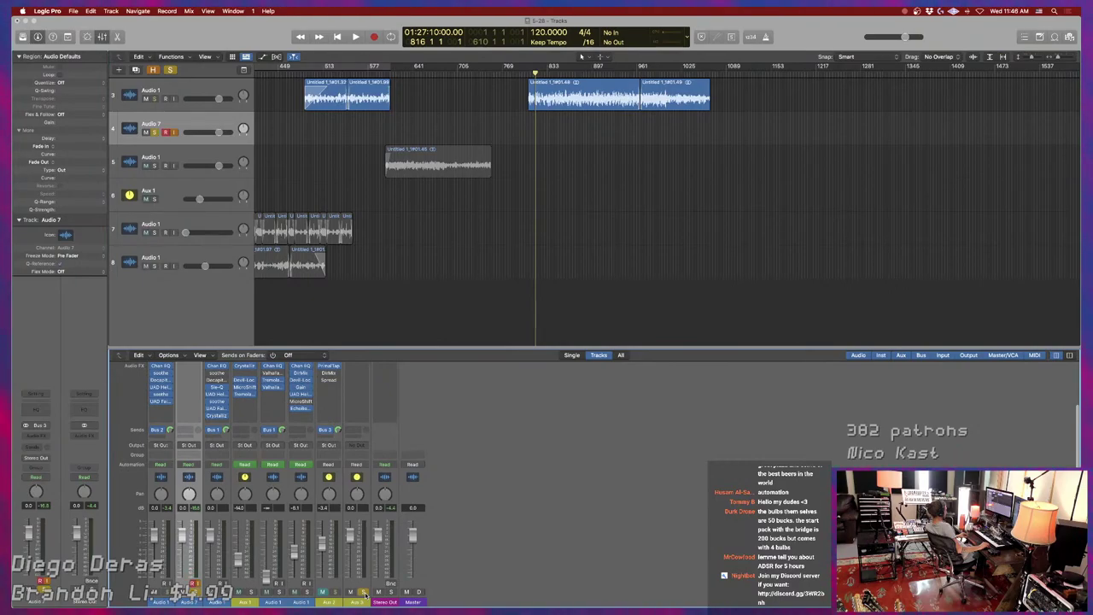
click(364, 591)
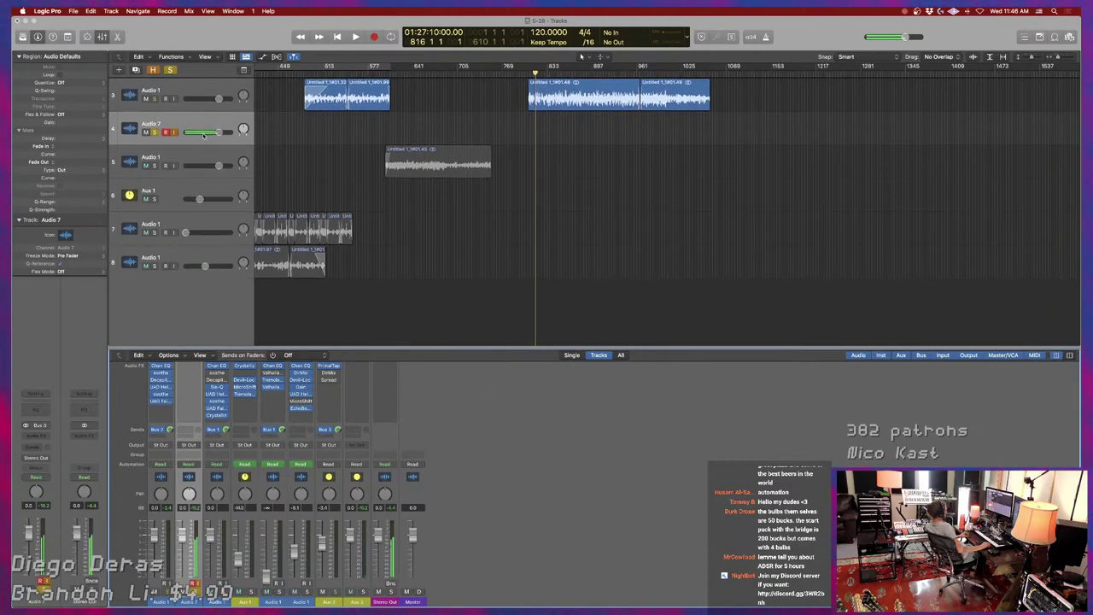
Create a new software instrument track with an empty channel strip below Audio 7.
click(118, 70)
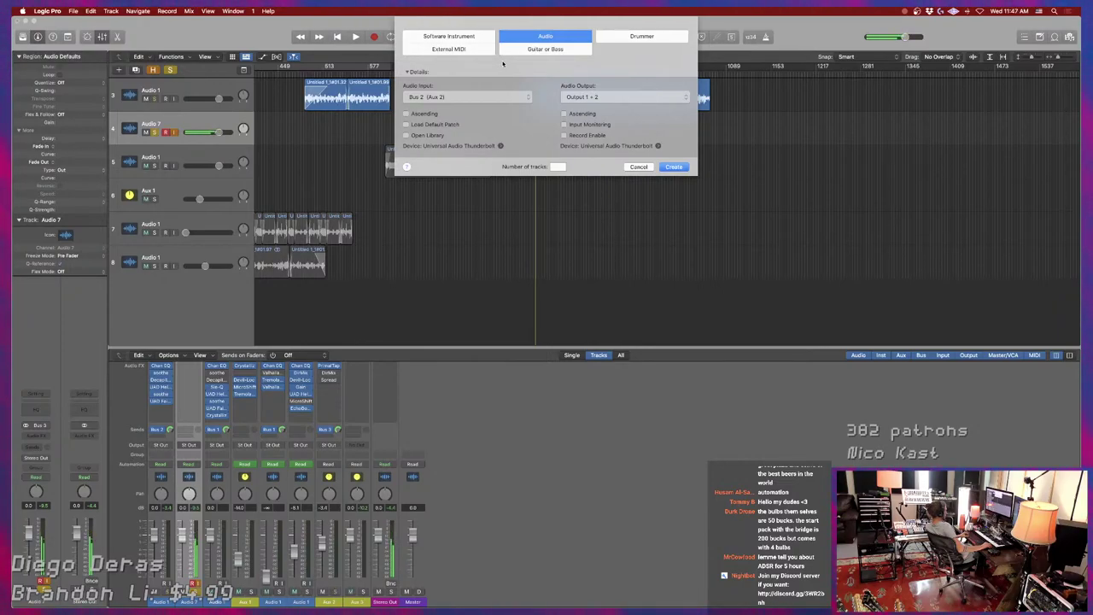
click(465, 35)
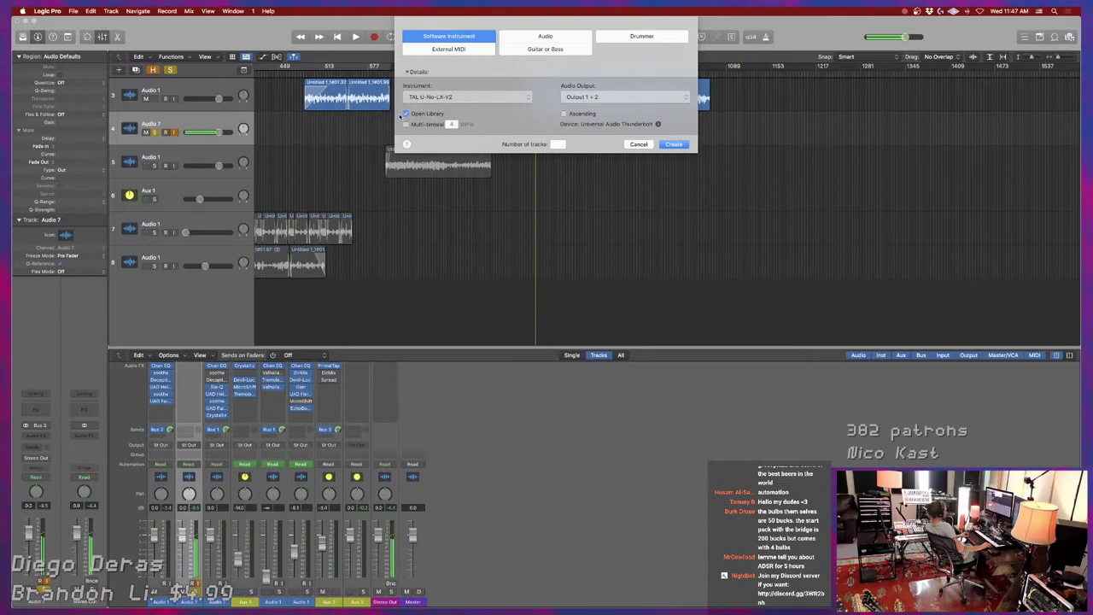
click(466, 96)
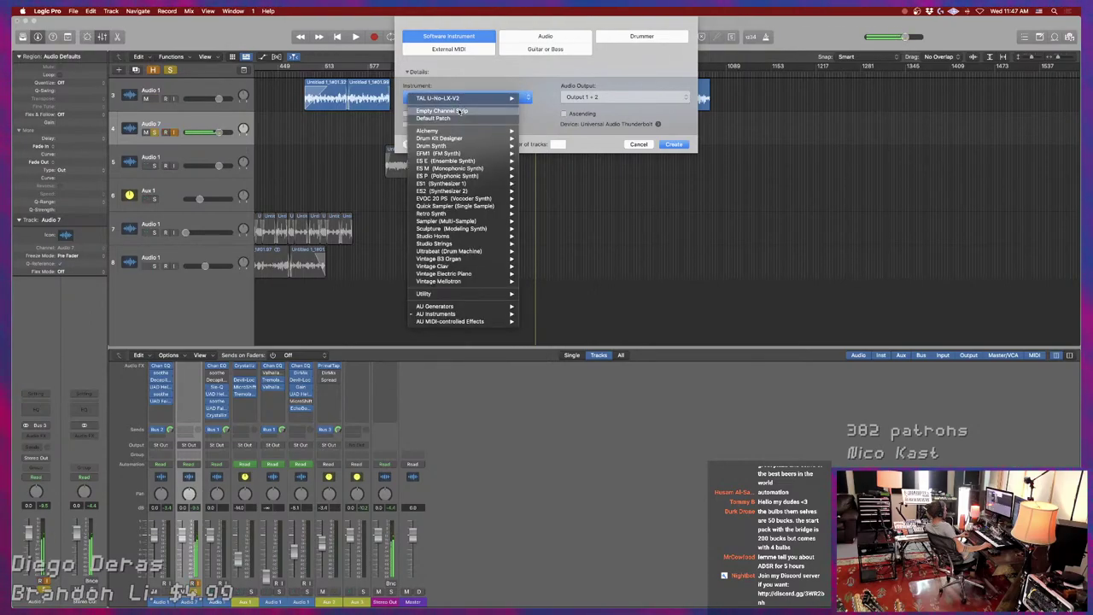
click(444, 101)
click(686, 147)
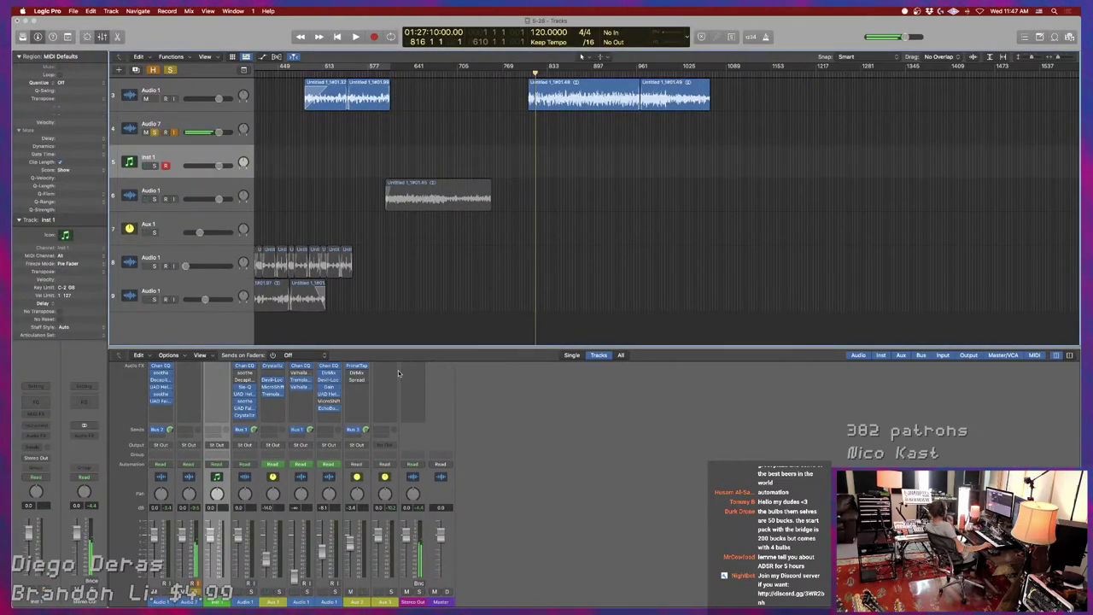
Insert the Modulator MIDI effect on Inst 1, set its LFO to a sine wave, and expand its extra parameters.
scroll(250, 422, up, 4)
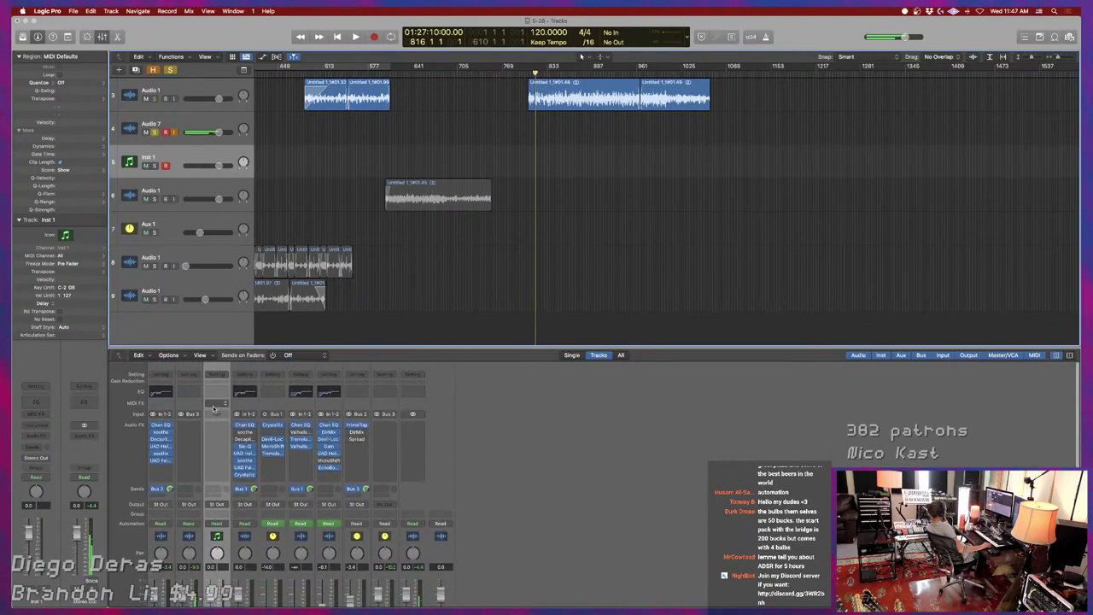
click(220, 404)
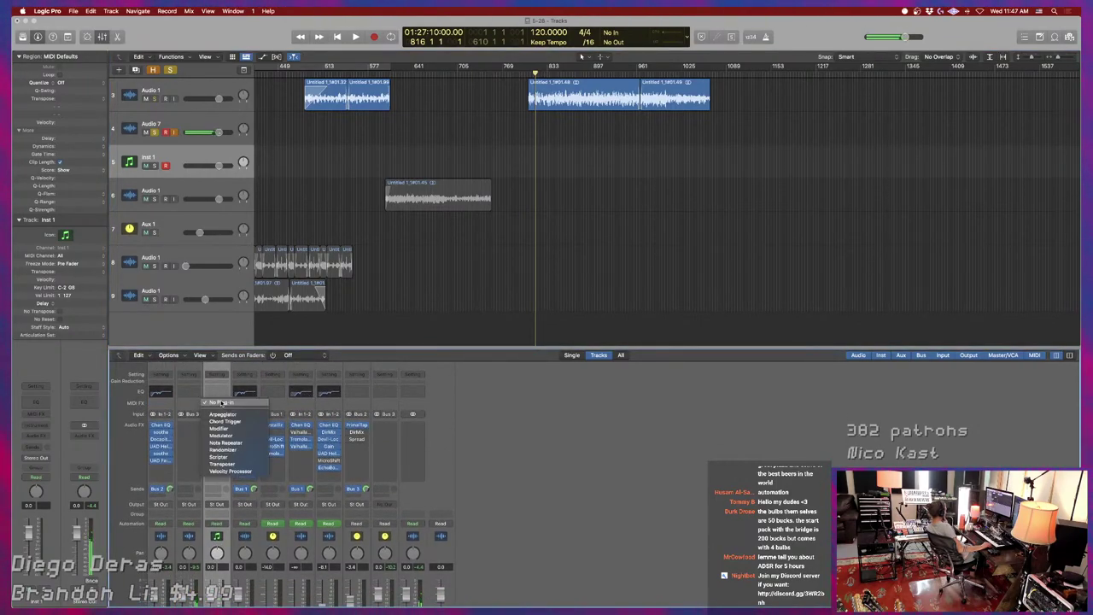
click(514, 414)
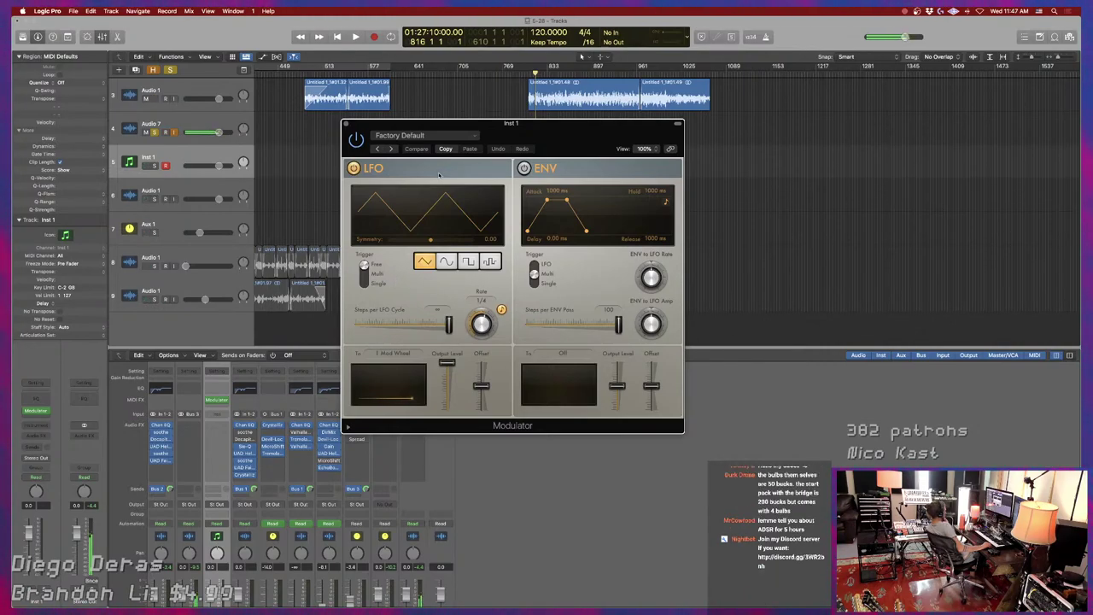
drag(428, 126, 530, 76)
click(548, 210)
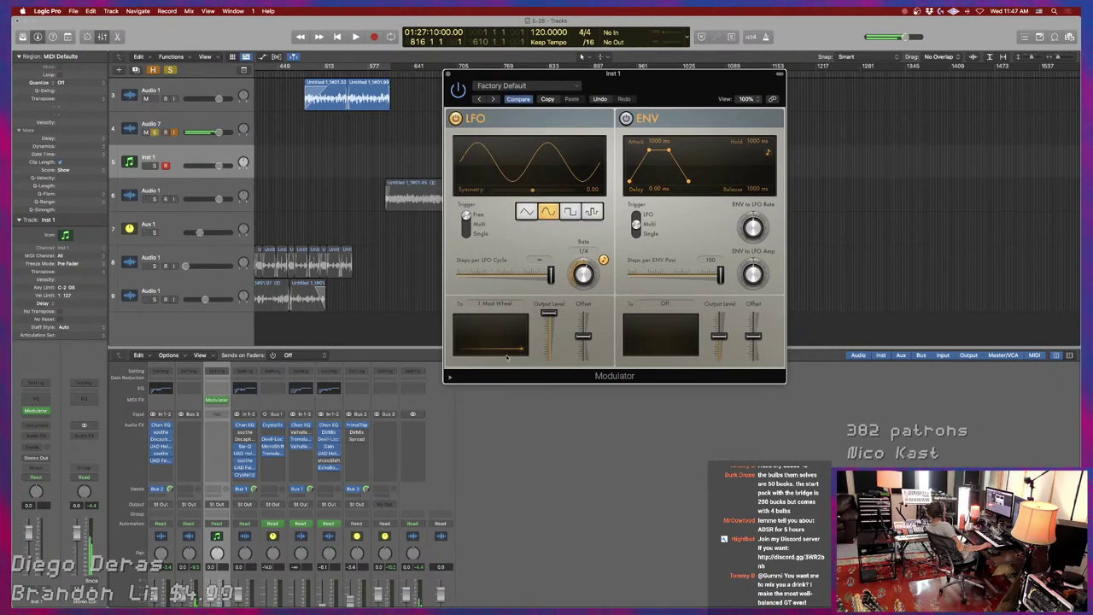
click(450, 377)
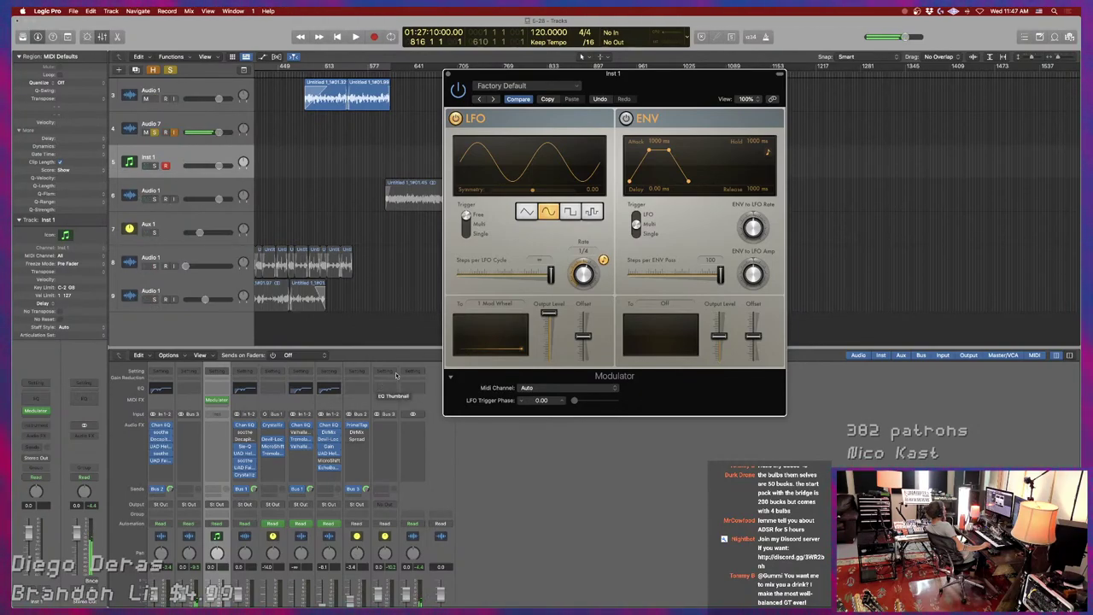
click(491, 304)
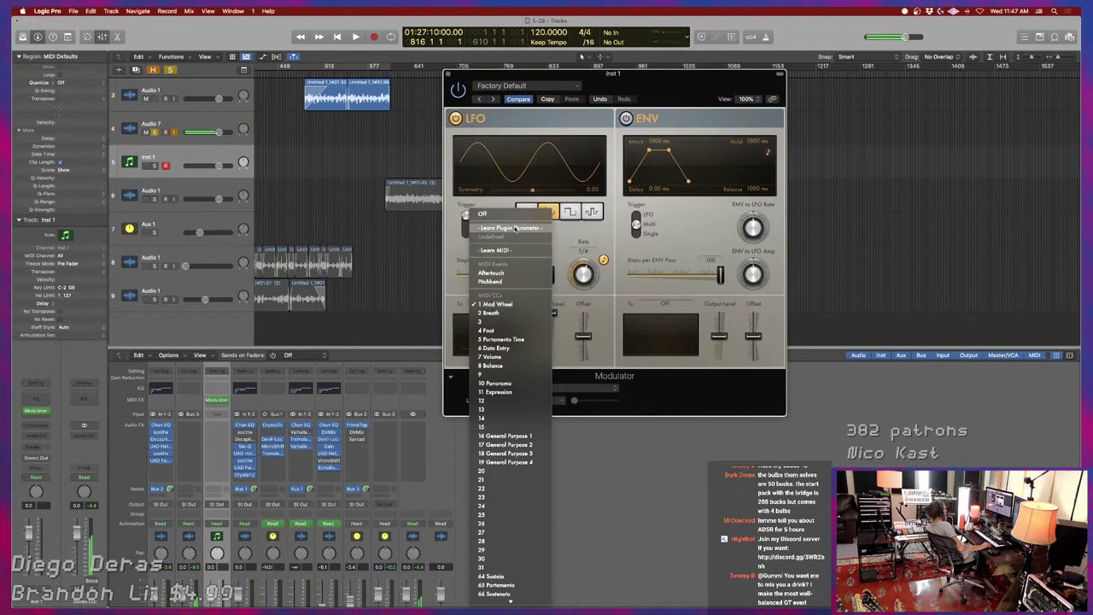
click(359, 437)
click(358, 433)
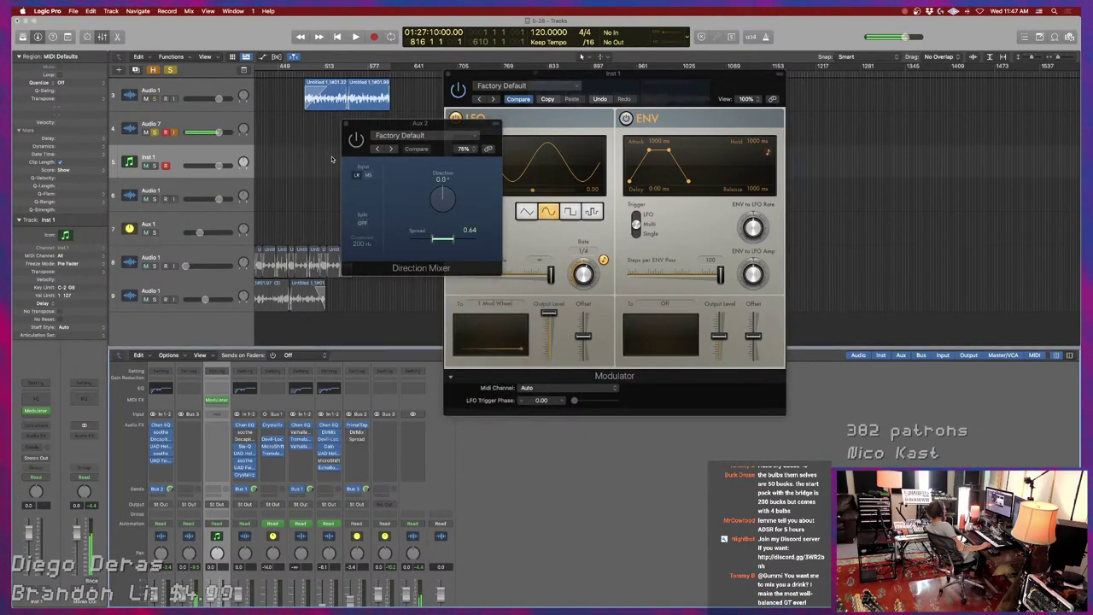
click(341, 125)
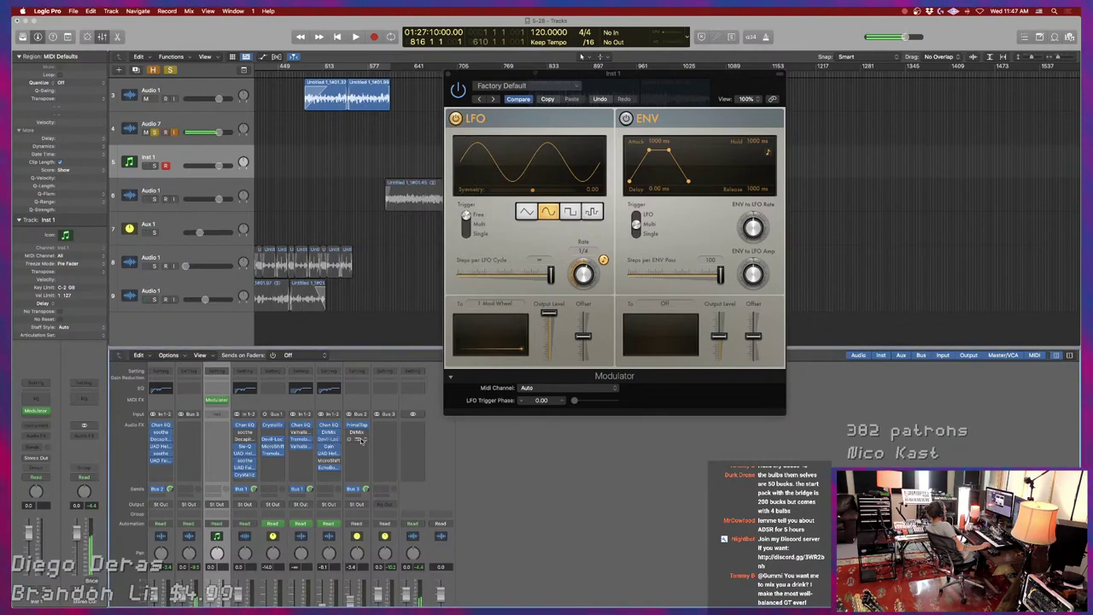
Open Stereo Spread on Aux 2, set its lower intensity to 100%, and place its window beside the Modulator.
click(359, 438)
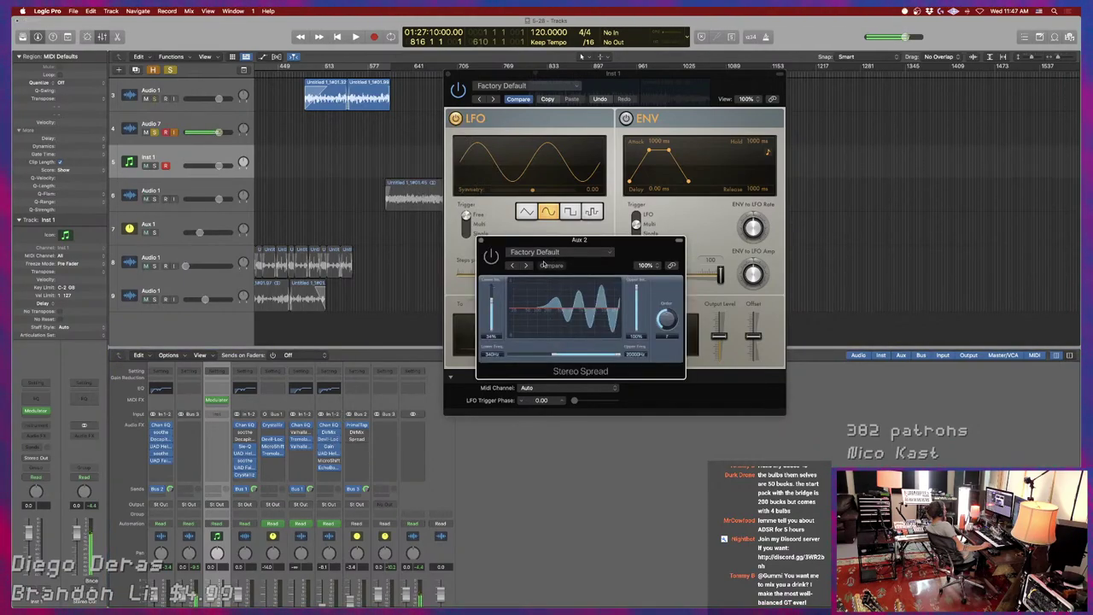
drag(639, 292, 639, 298)
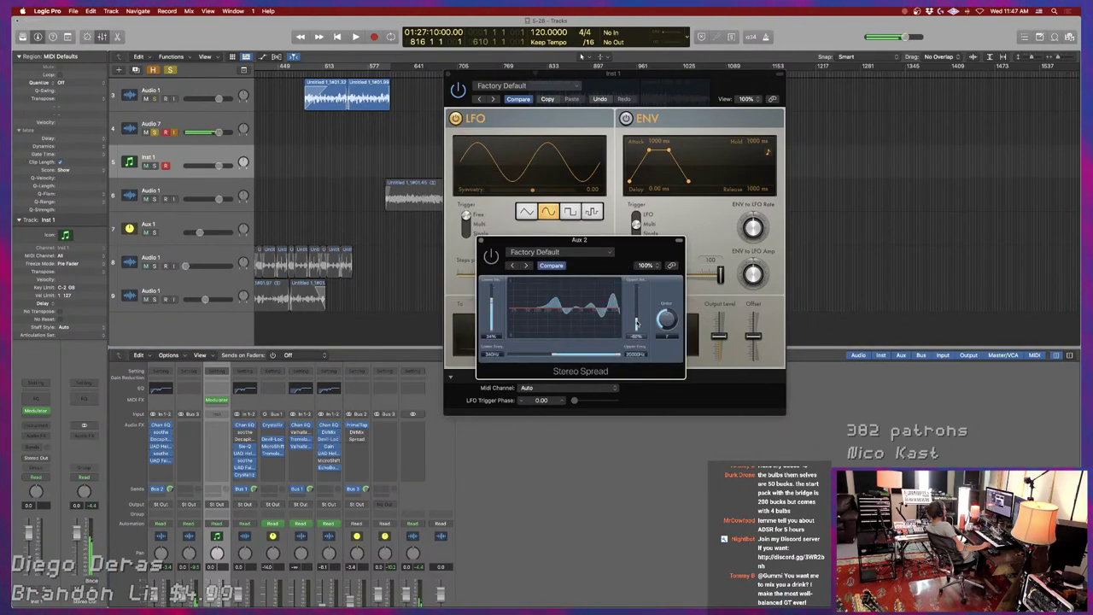
key(super+z)
drag(492, 316, 491, 284)
drag(653, 242, 393, 172)
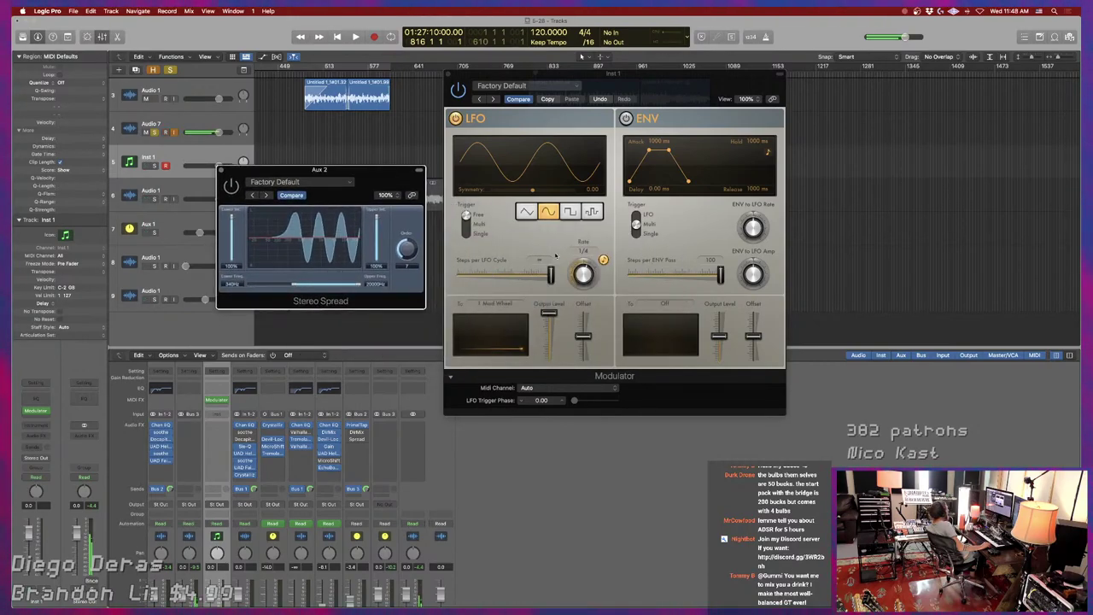
Try to assign the Modulator's LFO to Stereo Spread's lower intensity with Learn Plugin Parameter.
click(493, 300)
click(494, 303)
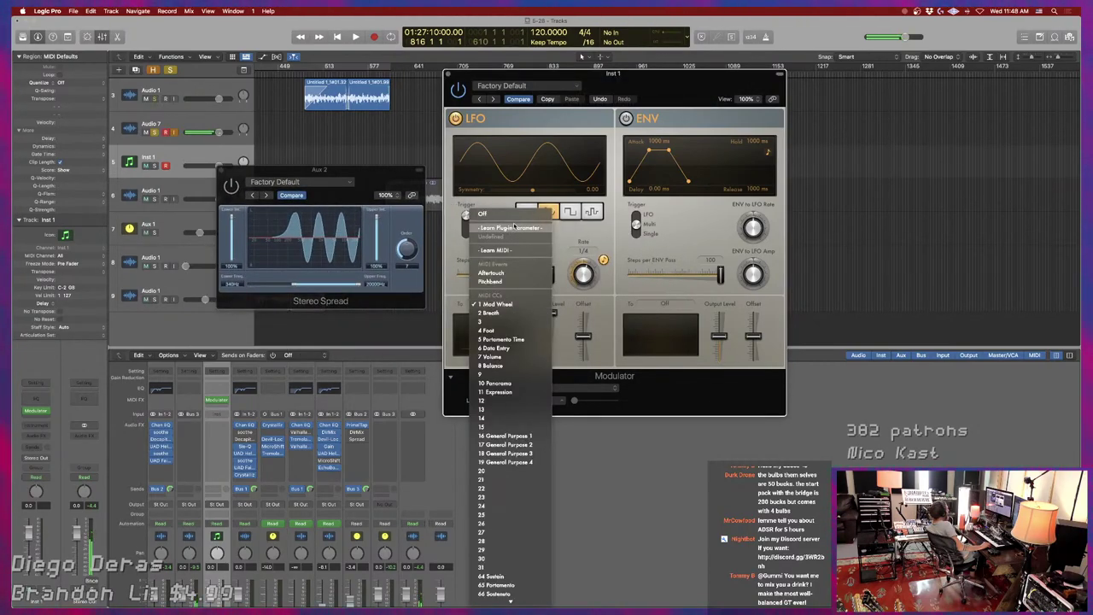
click(513, 229)
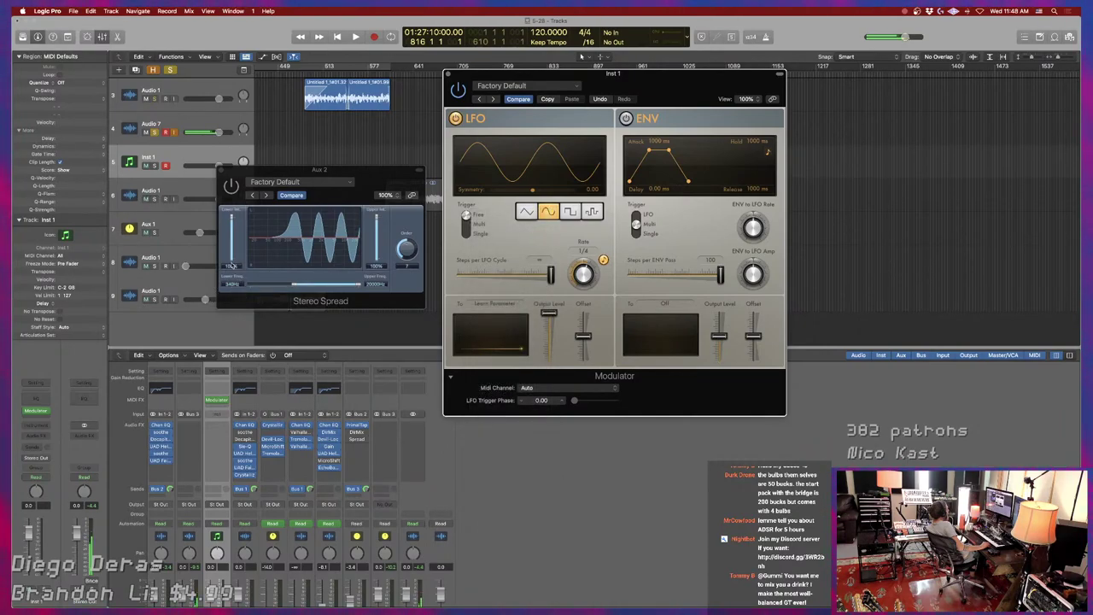
click(230, 264)
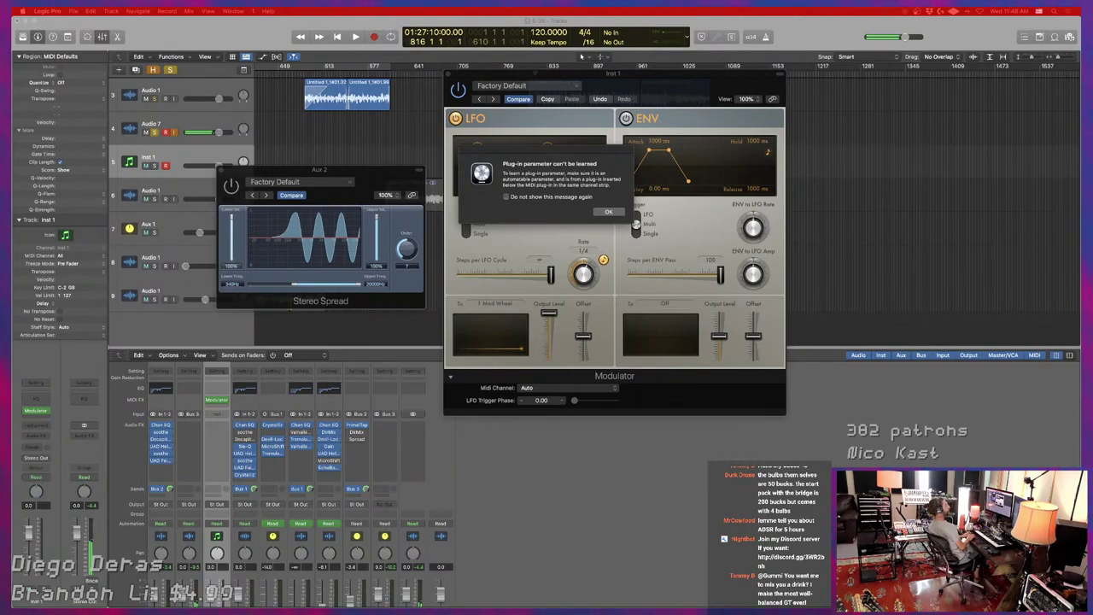
Switch to StreamLabs to check the recent alerts, close its window, and dismiss the plug-in parameter warning in Logic Pro.
key(super+Tab)
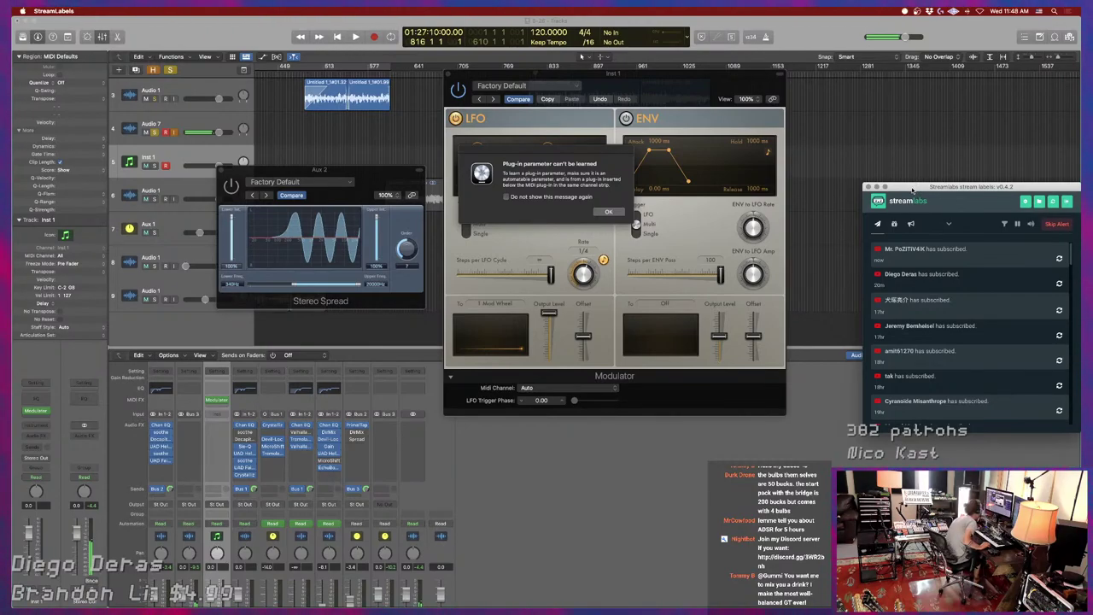
key(super+w)
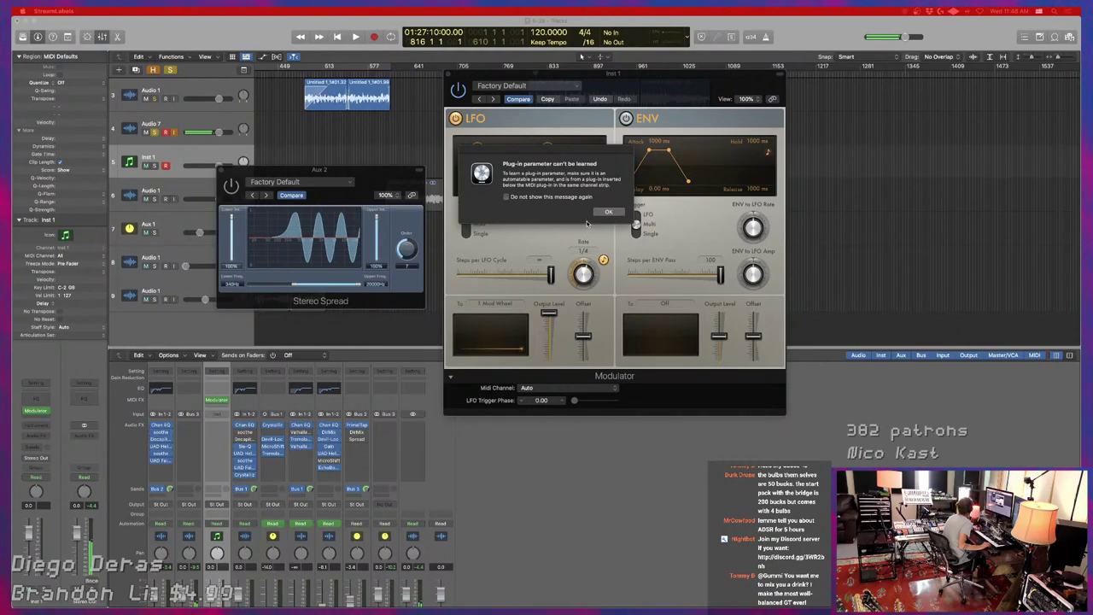
click(607, 212)
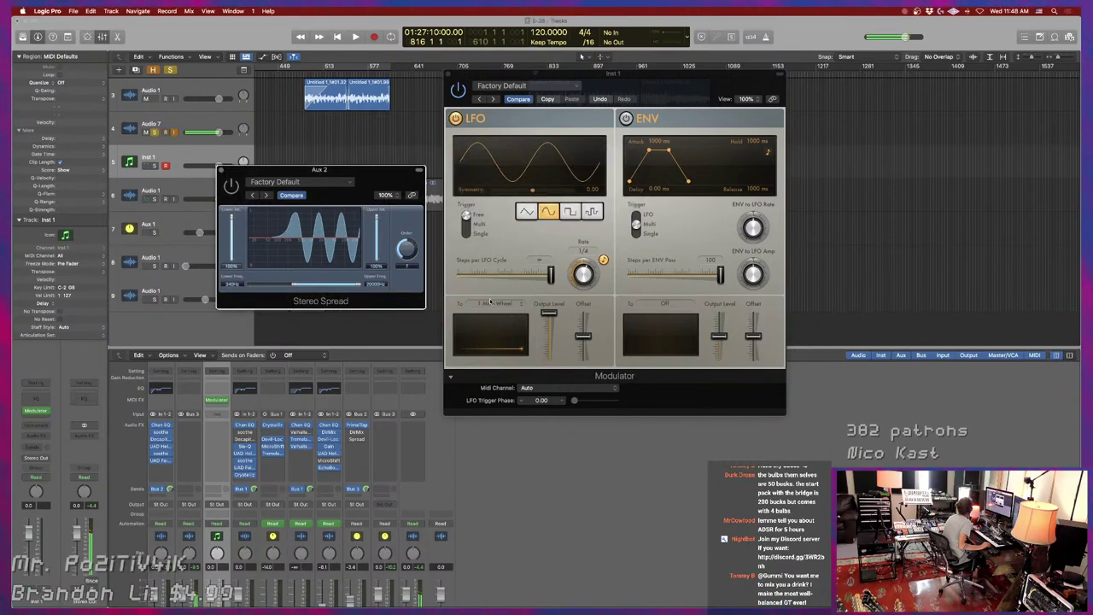
Try again to learn a Stereo Spread parameter as the LFO's target and dismiss the warning.
click(493, 303)
click(510, 228)
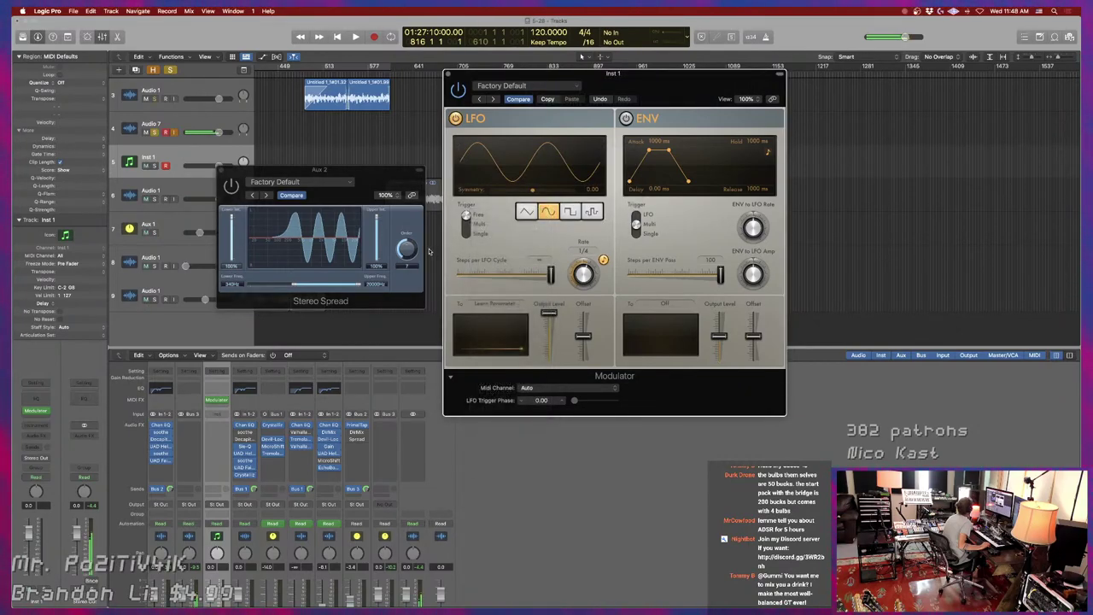
click(609, 211)
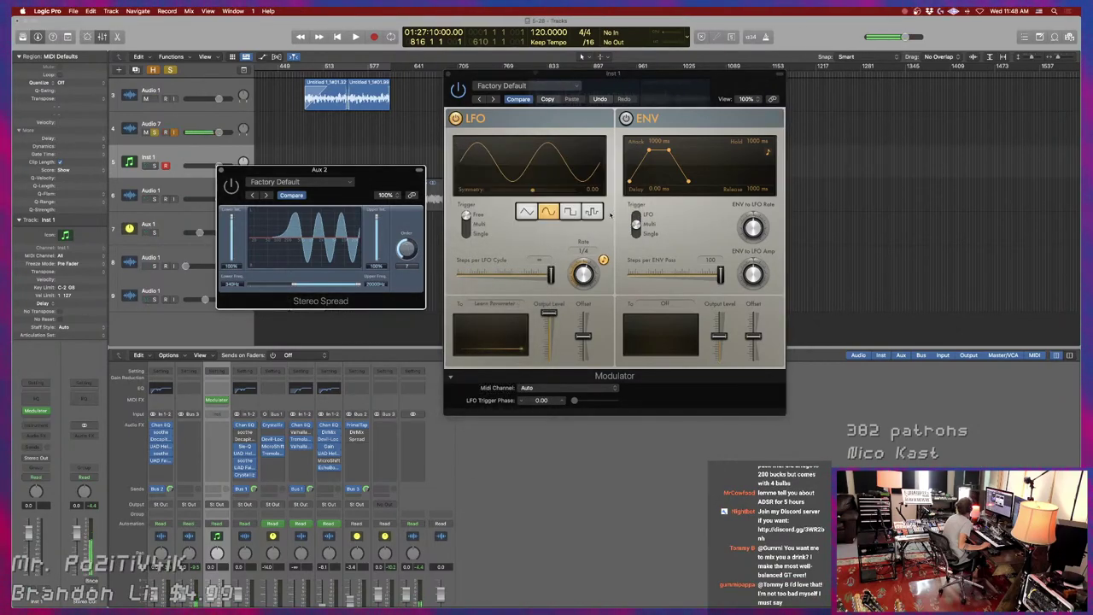
Open PrimalTap on Aux 2 and move its window clear of Stereo Spread and the Modulator's LFO target.
click(357, 424)
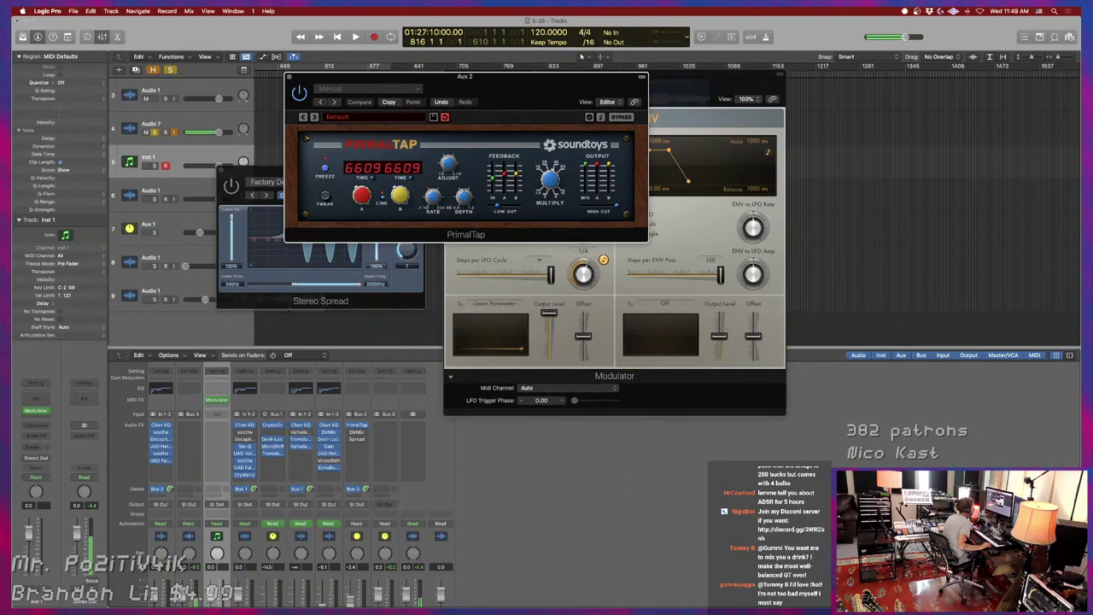
key(super+Tab)
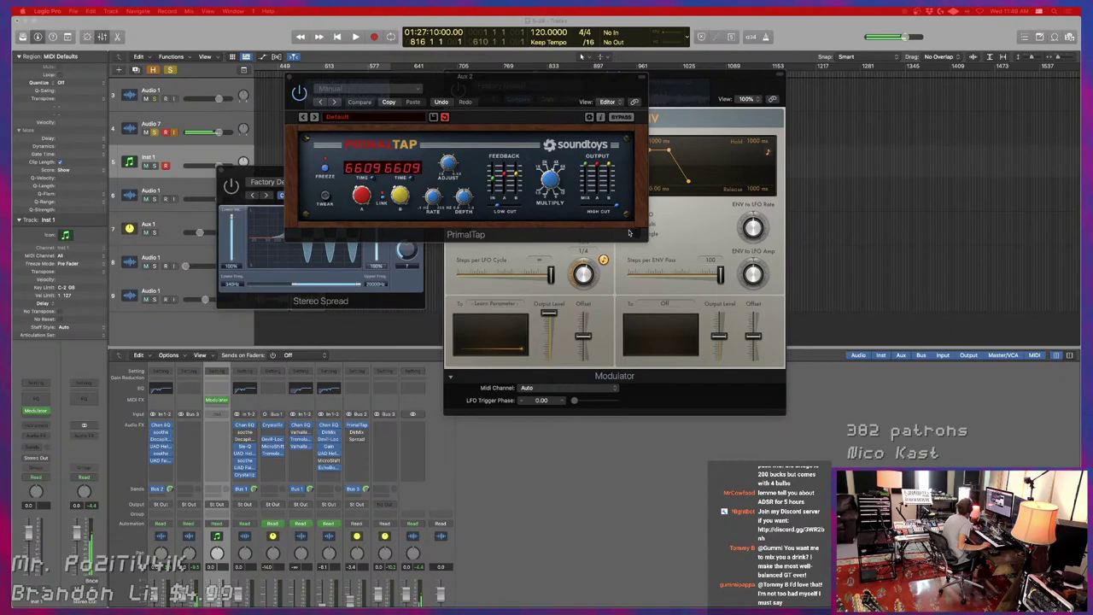
drag(554, 90, 841, 142)
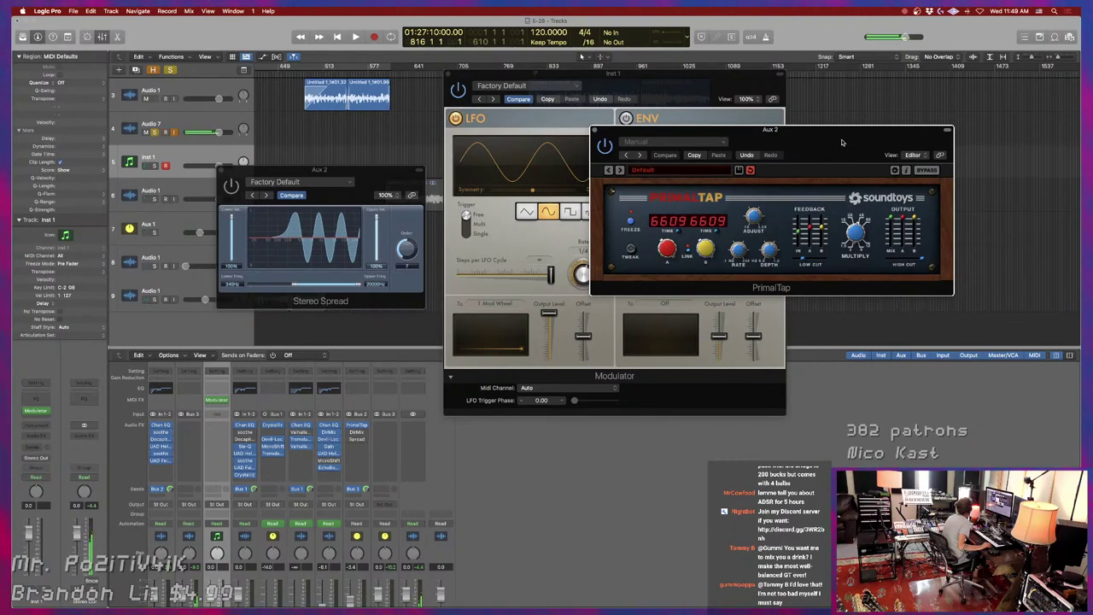
click(233, 61)
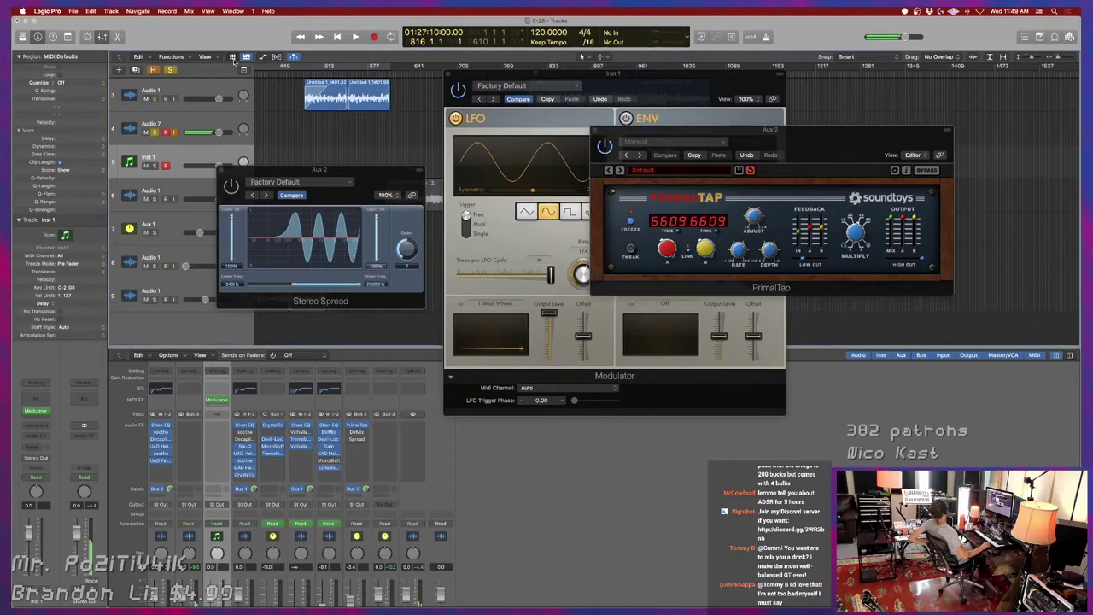
Show the Live Loops grid and close the PrimalTap, Modulator and Stereo Spread windows.
click(471, 74)
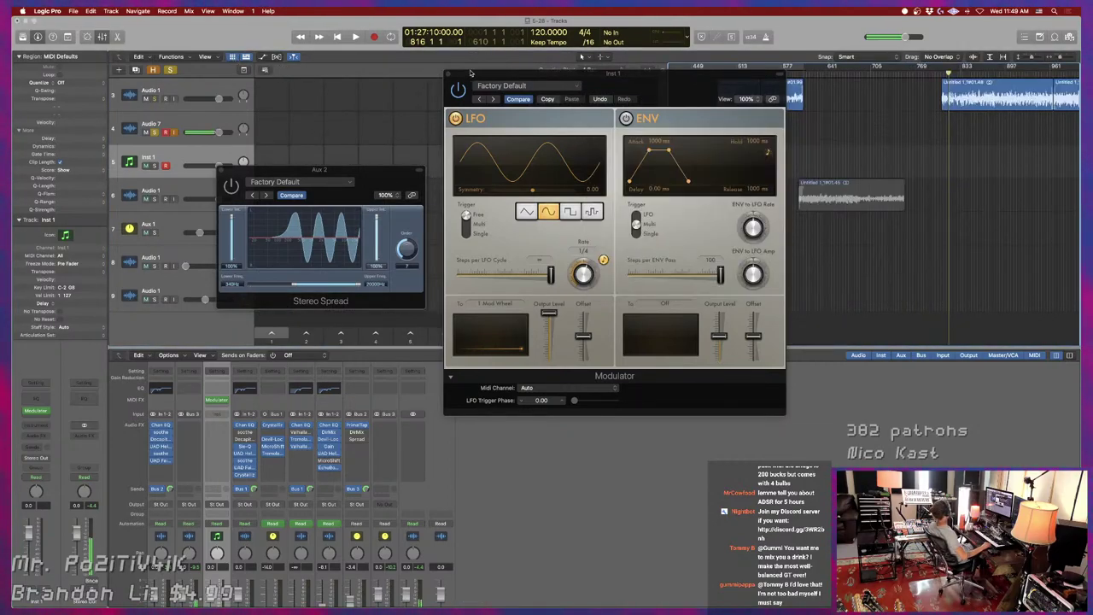
click(447, 73)
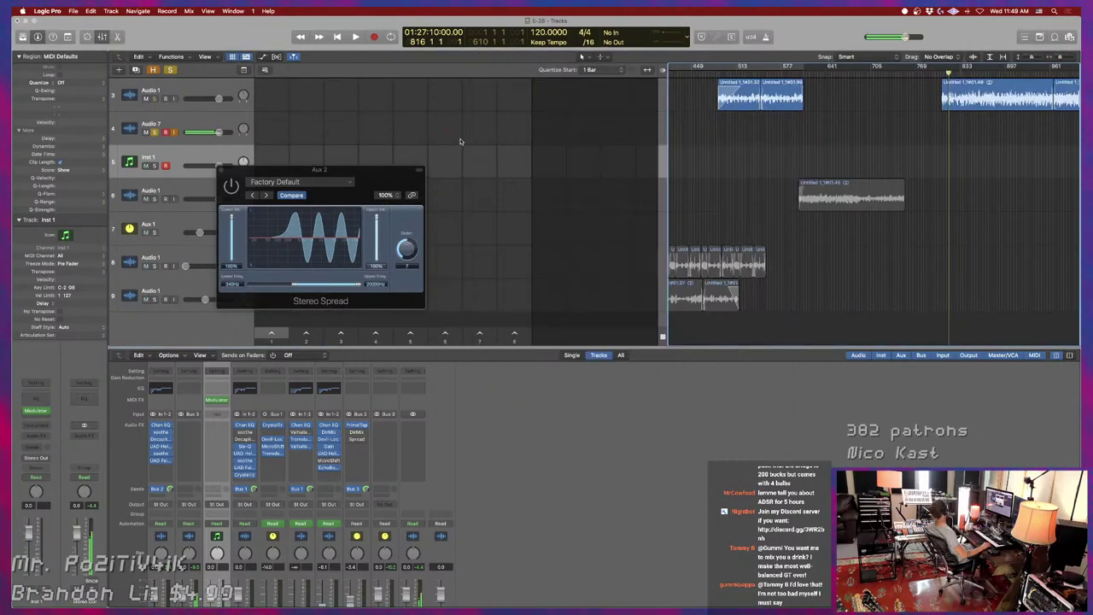
click(224, 174)
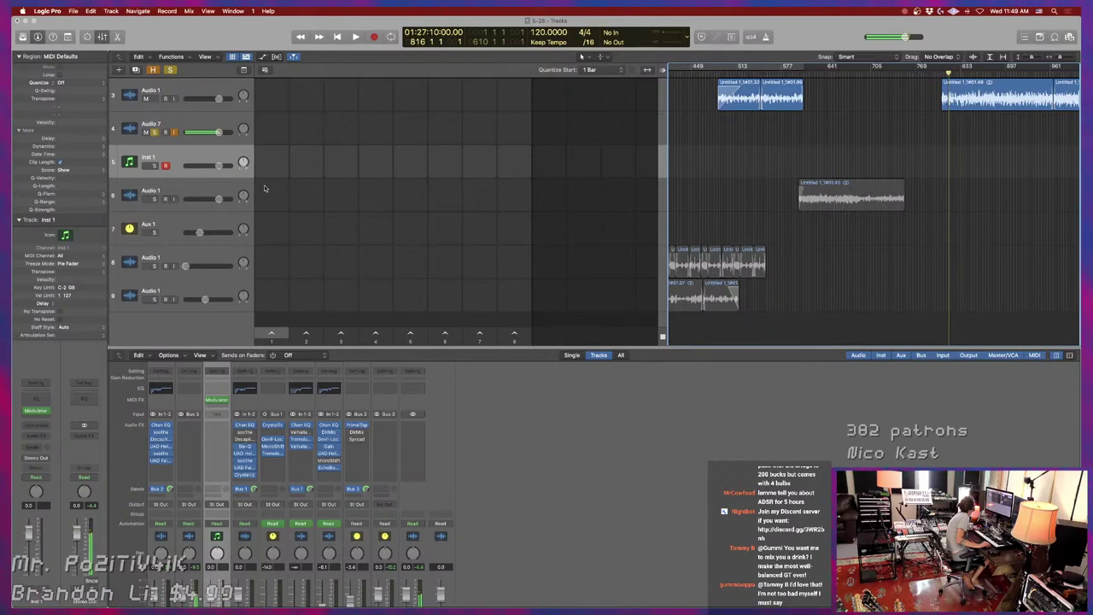
click(602, 71)
click(607, 72)
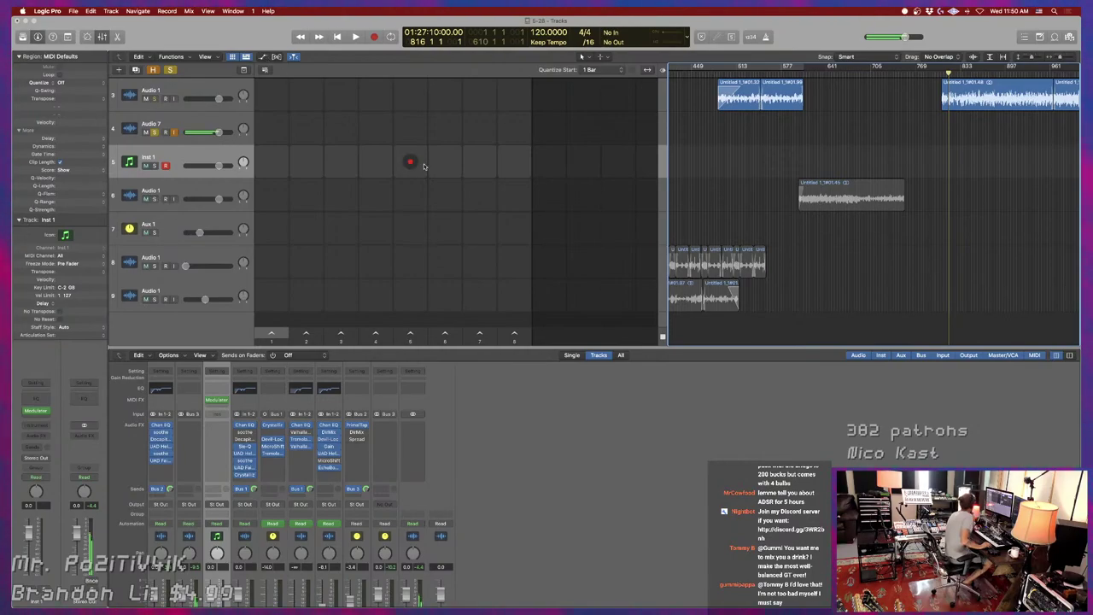
Hide the Live Loops grid and record onto Audio 7, stopping a short first take and restarting the recording from bar 822.
ctrl+alt+click(938, 249)
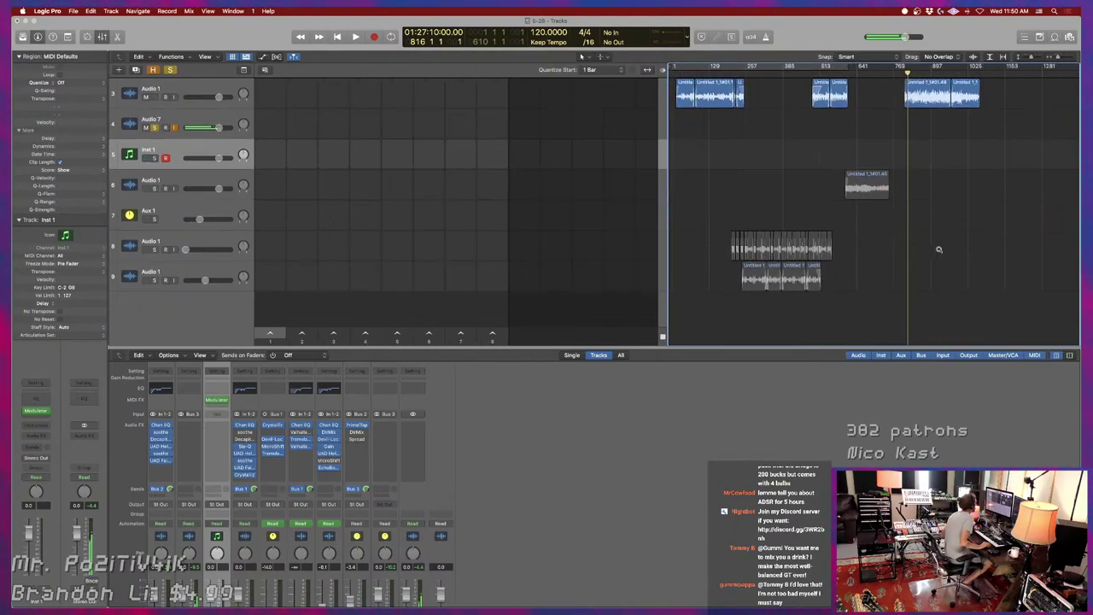
click(245, 57)
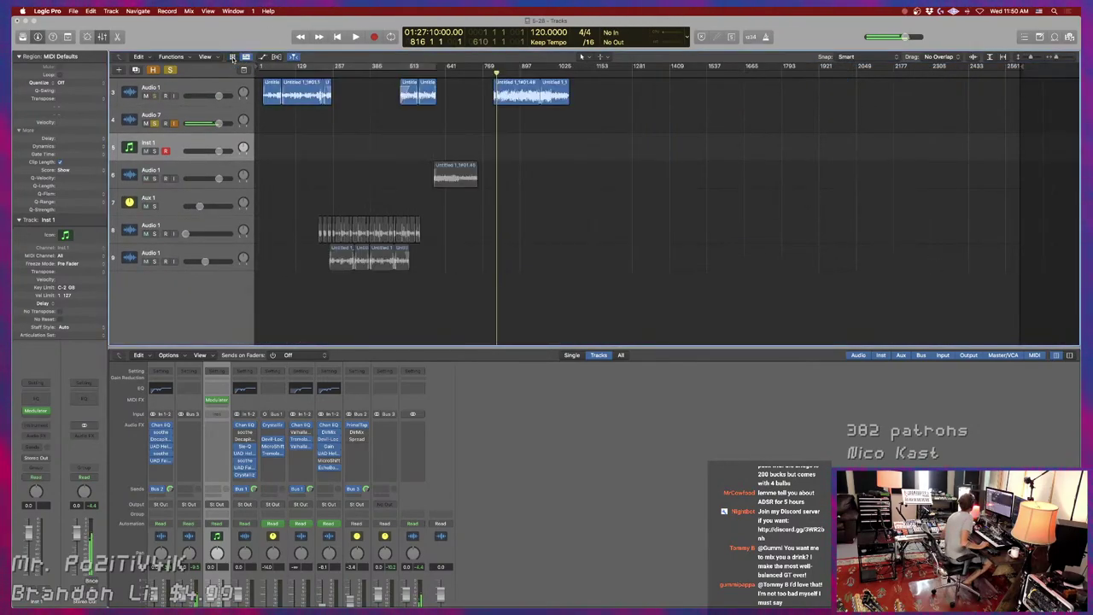
ctrl+alt+click(607, 174)
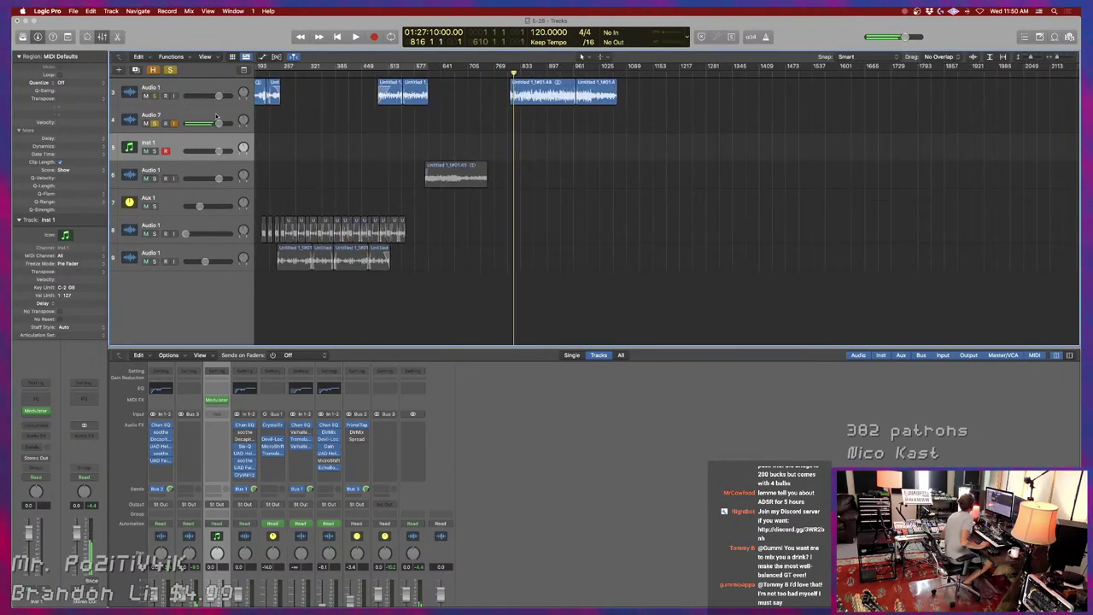
key(r)
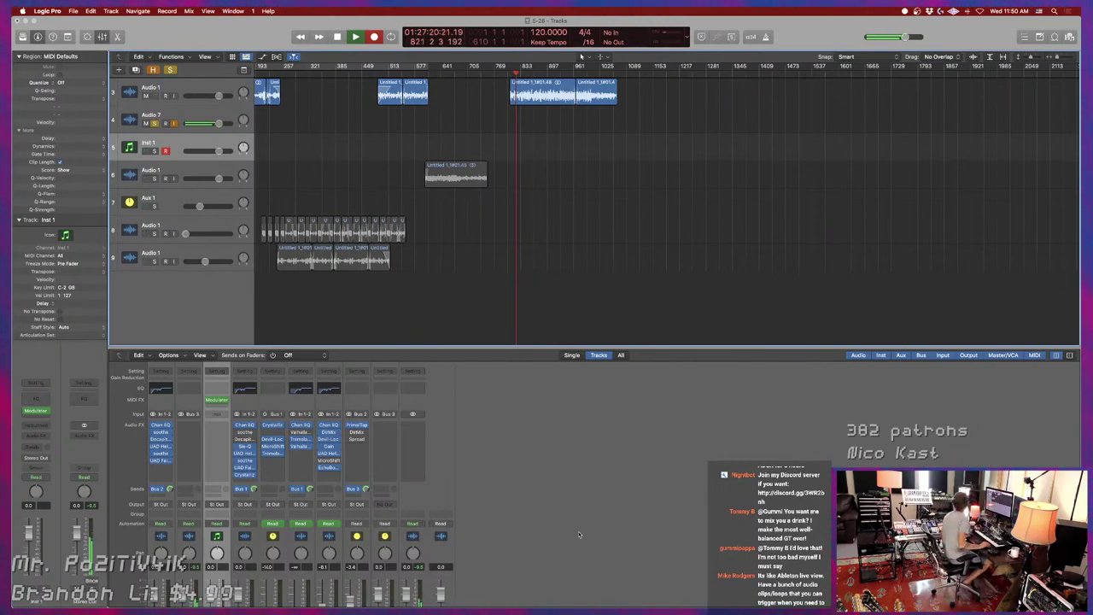
key(space)
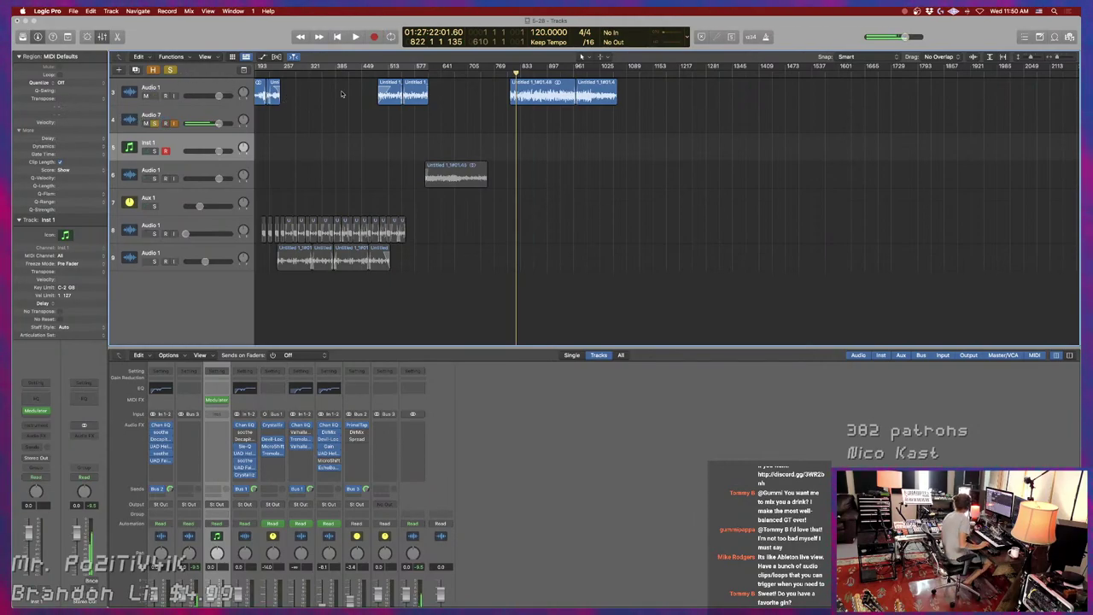
key(r)
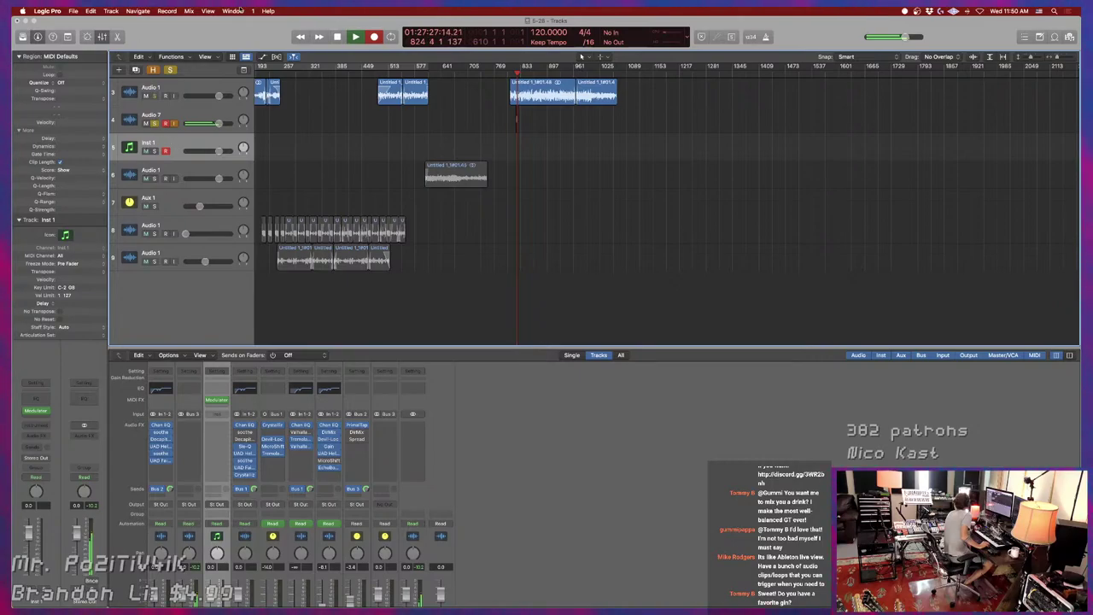
Show the Live Loops grid, create a MIDI cell for Inst 1 in scene 1 and open it in the Piano Roll.
click(231, 57)
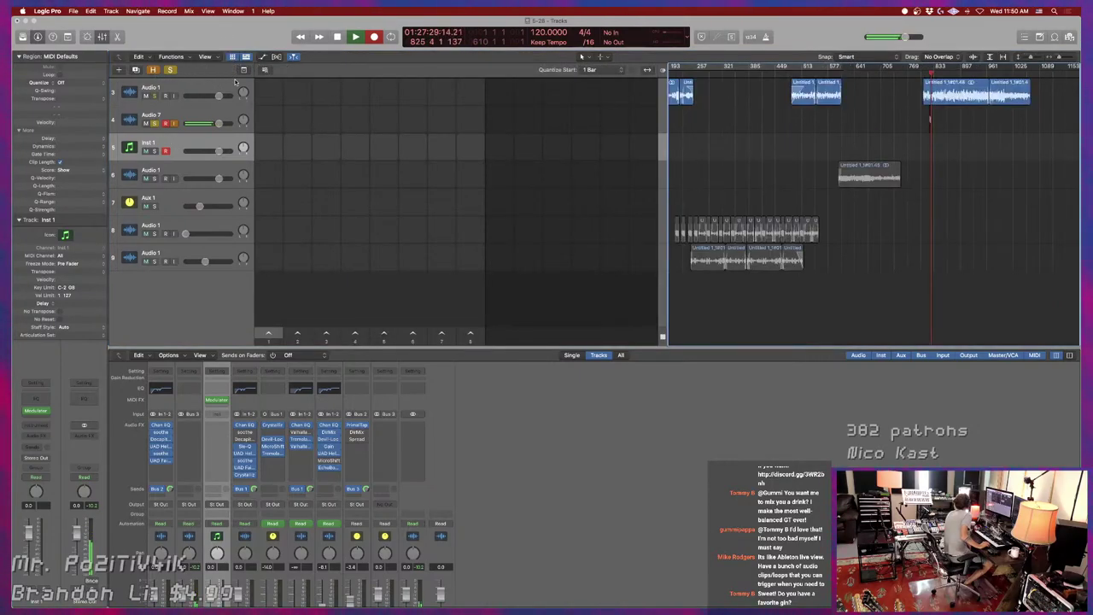
right_click(278, 149)
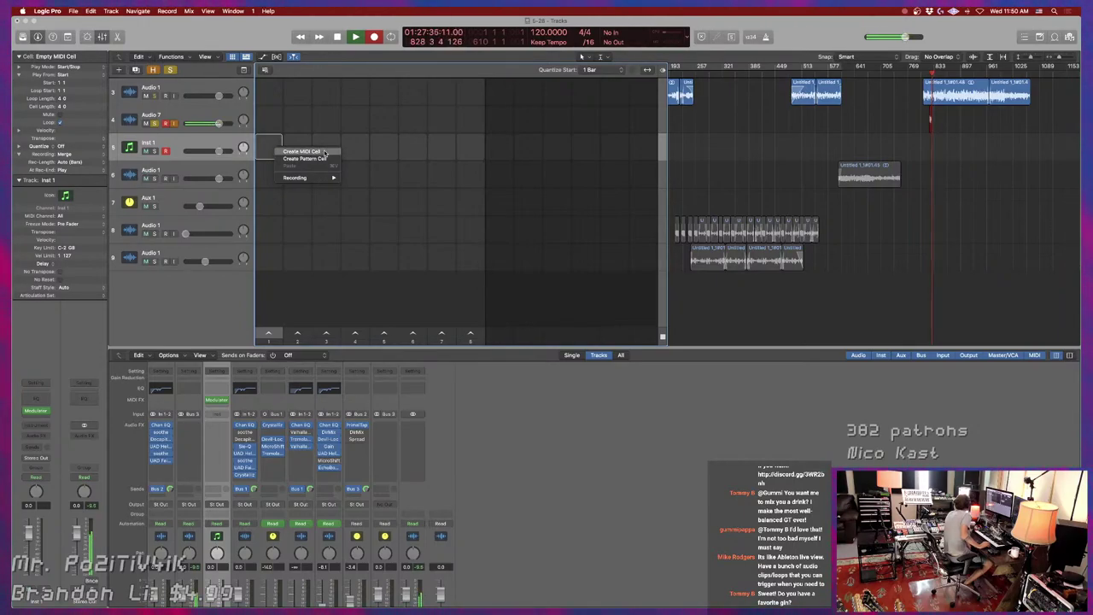
click(306, 151)
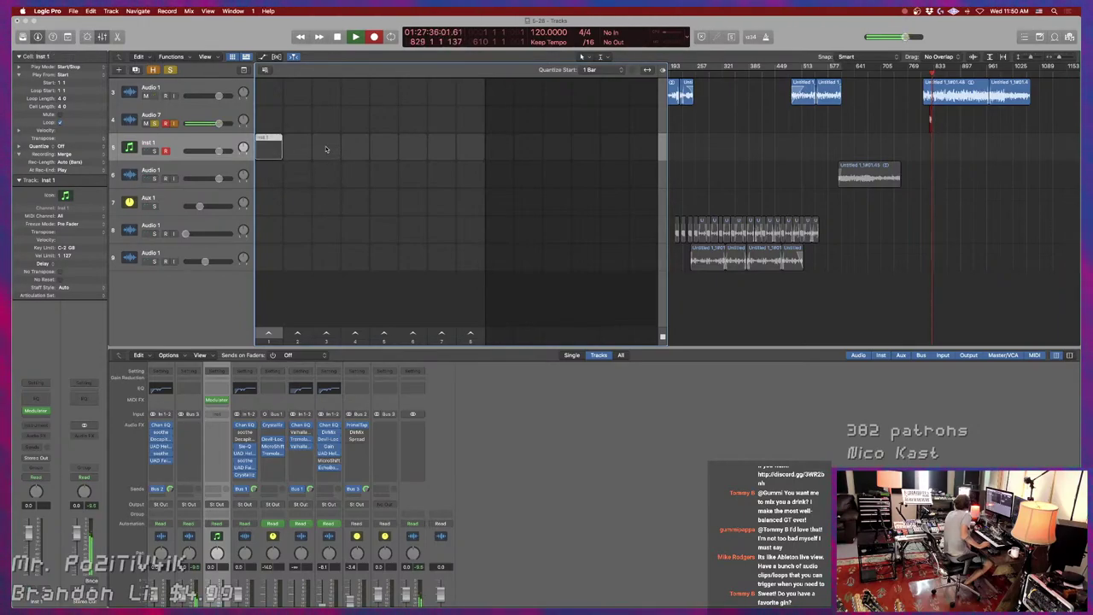
double_click(262, 147)
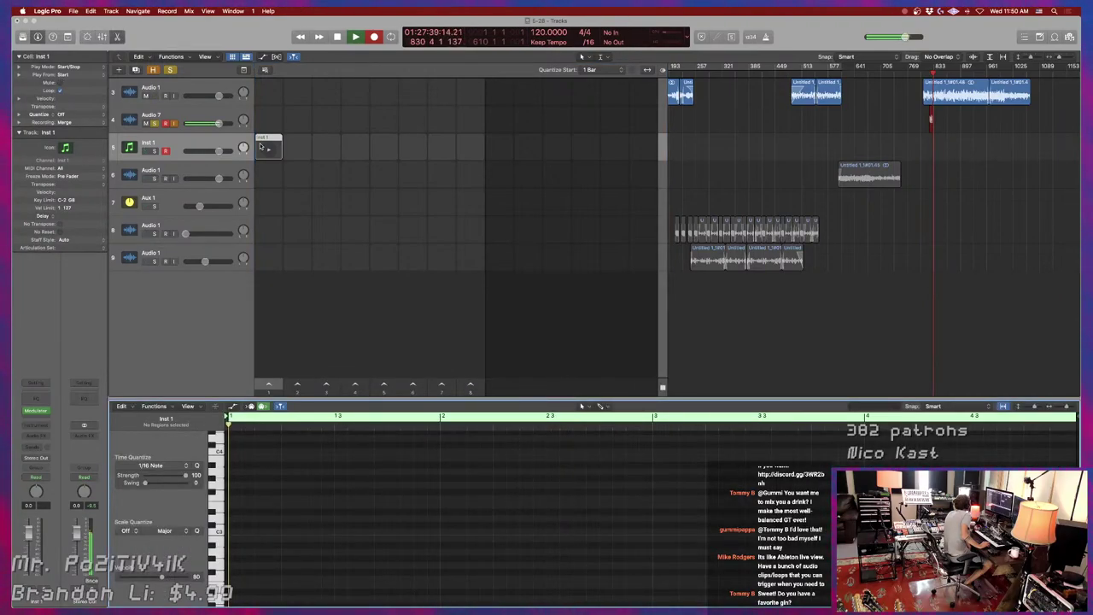
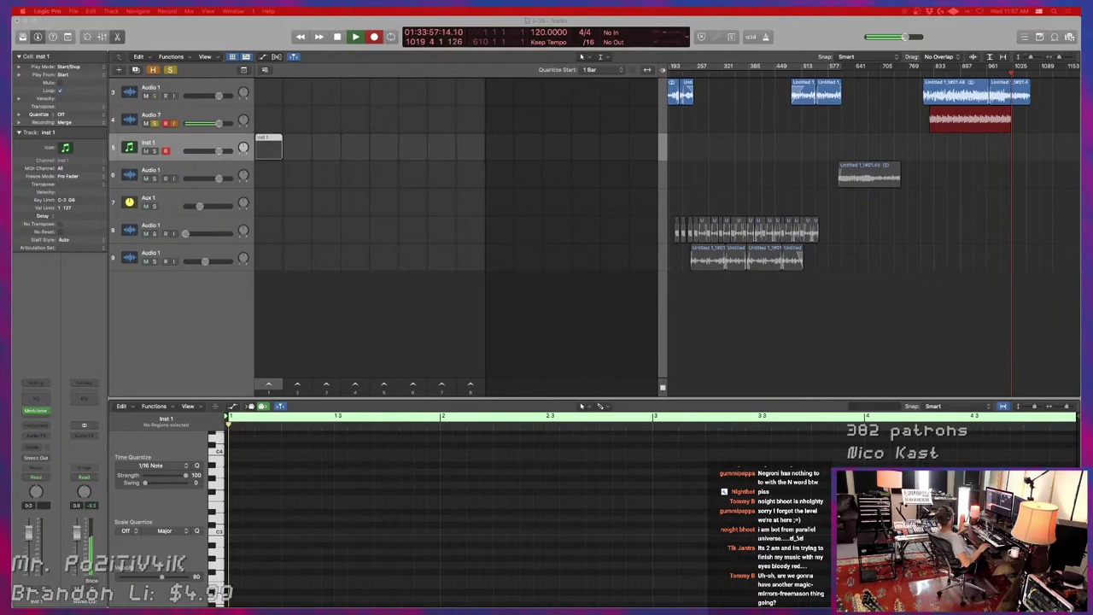
Dismiss the app switcher and stop the Audio 7 recording at about bar 1039.
key(super+Tab)
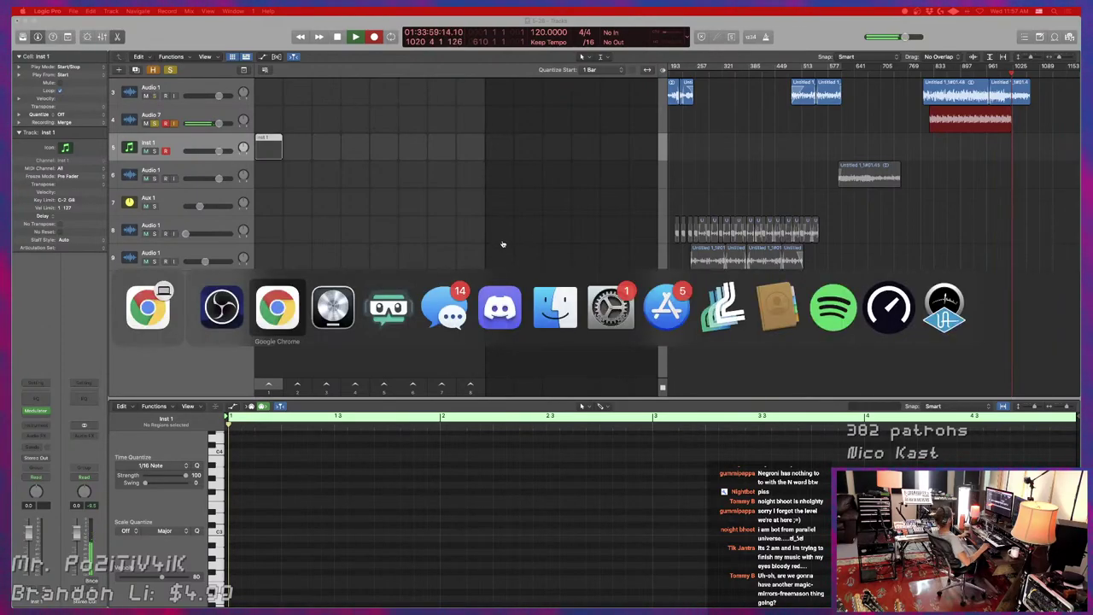
key(Escape)
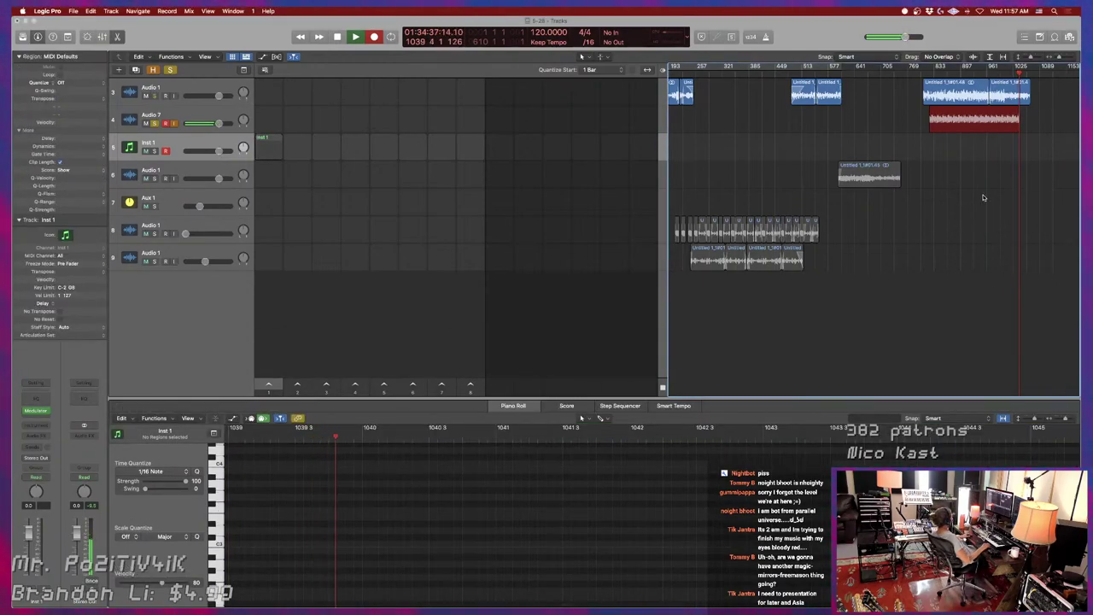
key(space)
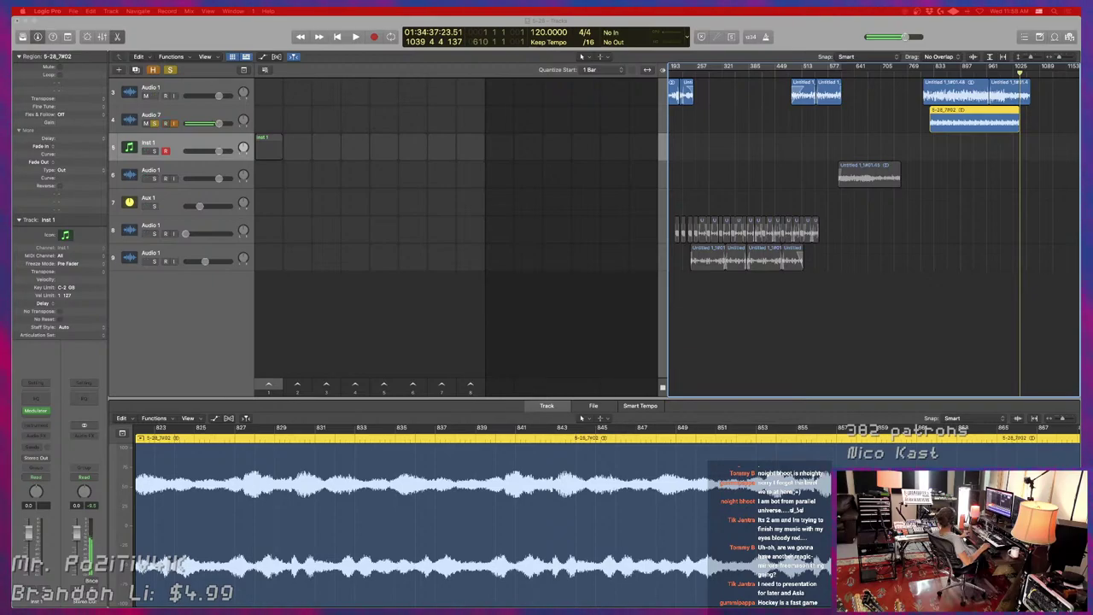
Take Audio 7 out of solo and input monitoring in the mixer, and mute Aux 2.
click(734, 340)
key(x)
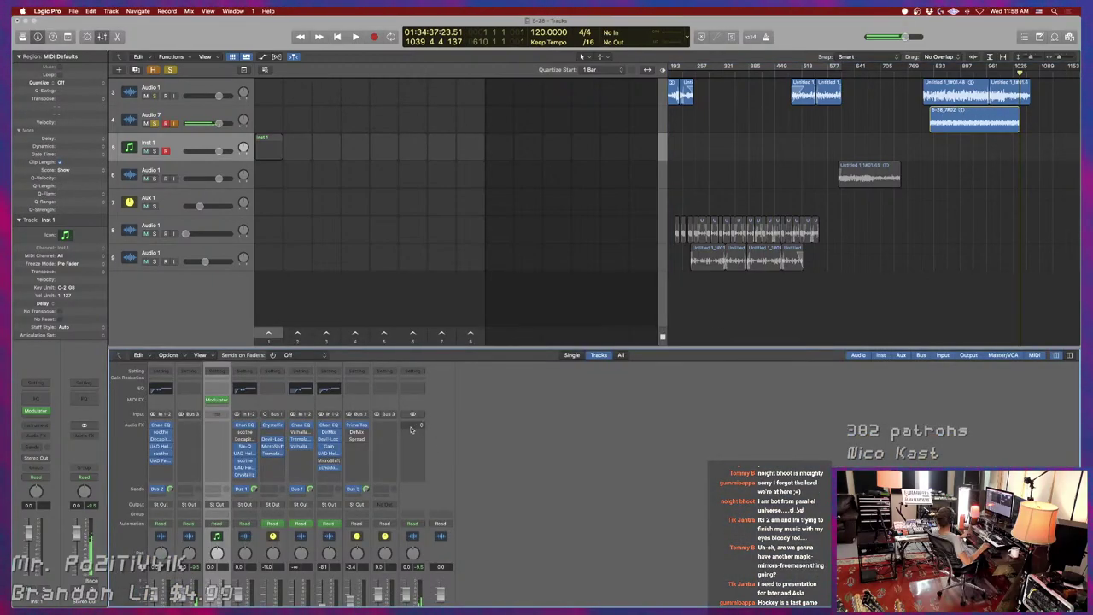
scroll(448, 504, down, 3)
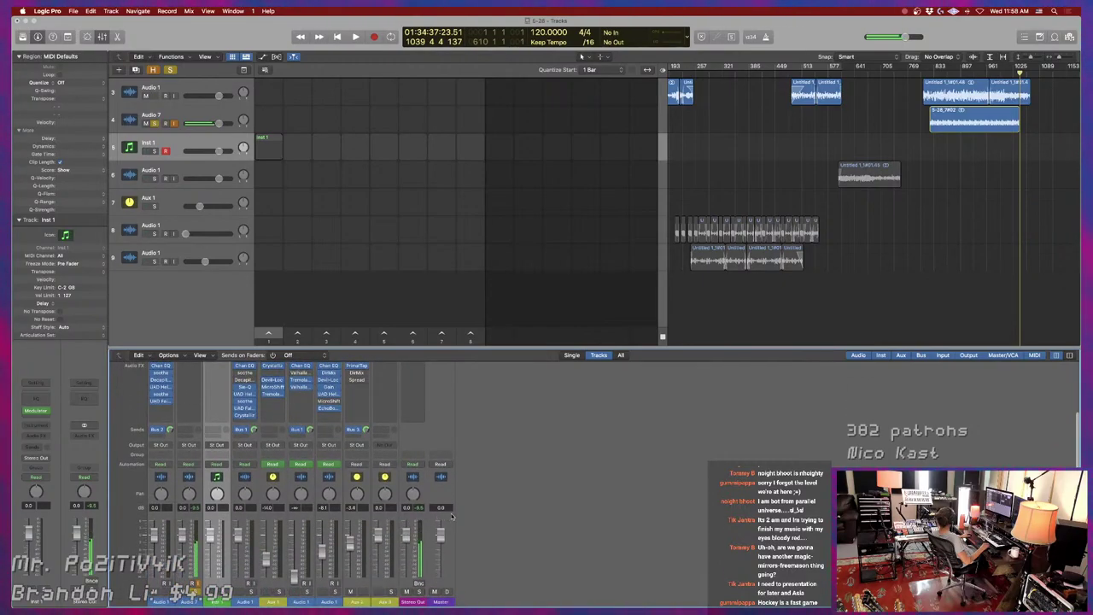
key(s)
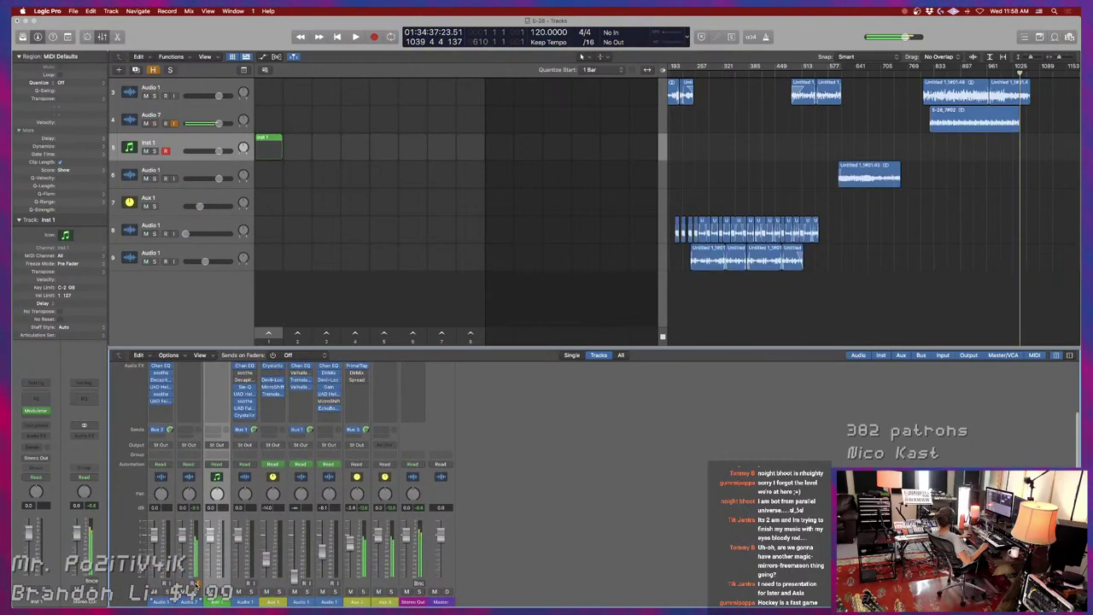
click(352, 591)
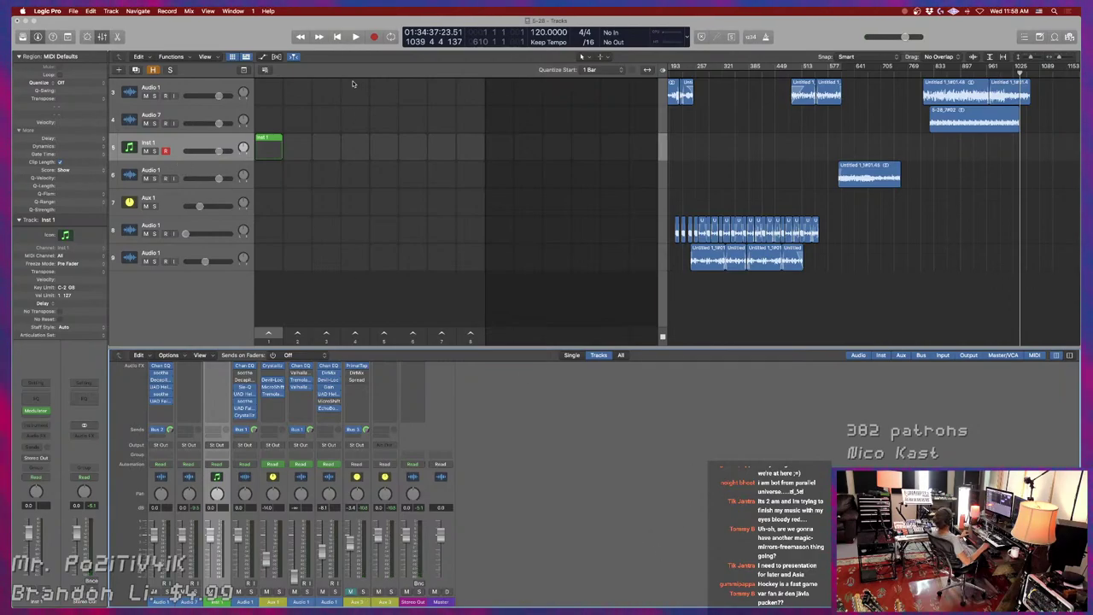
Hide the Live Loops grid and play the arrangement from bar 845.
click(232, 56)
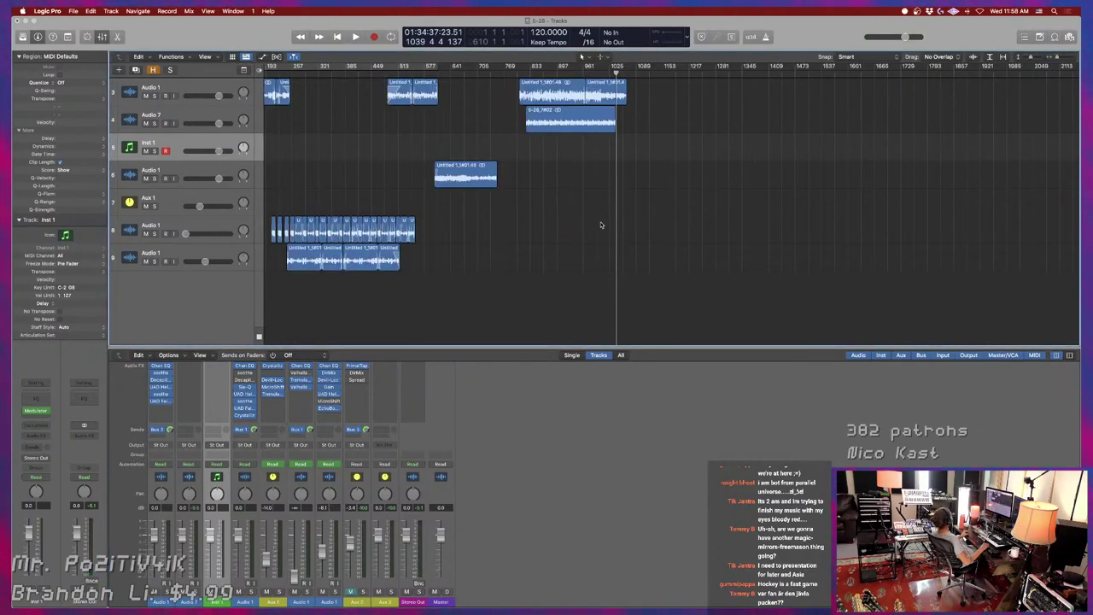
click(548, 74)
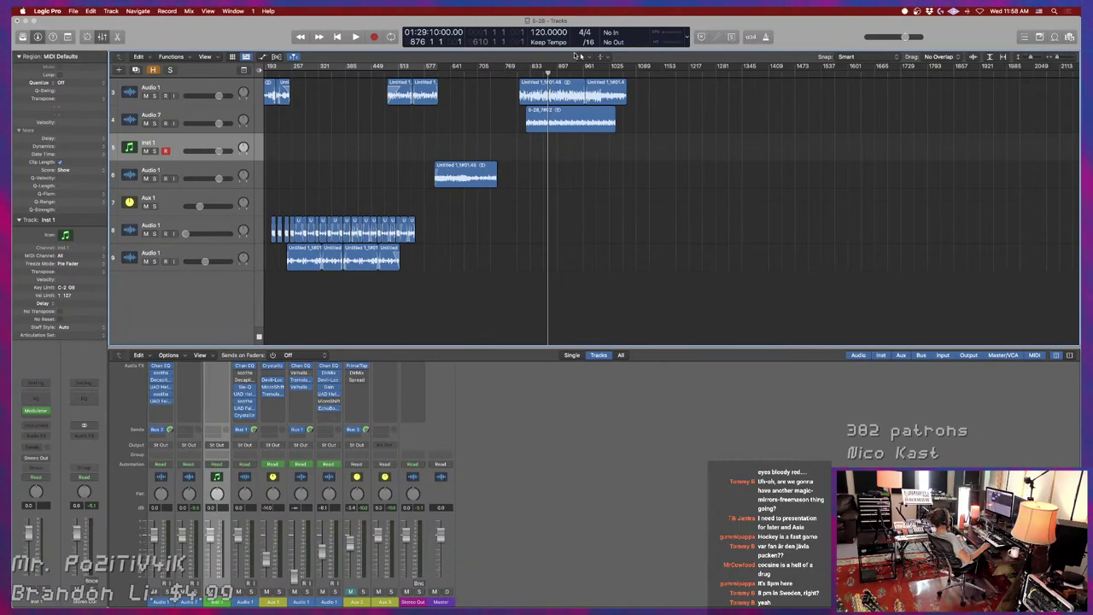
click(535, 76)
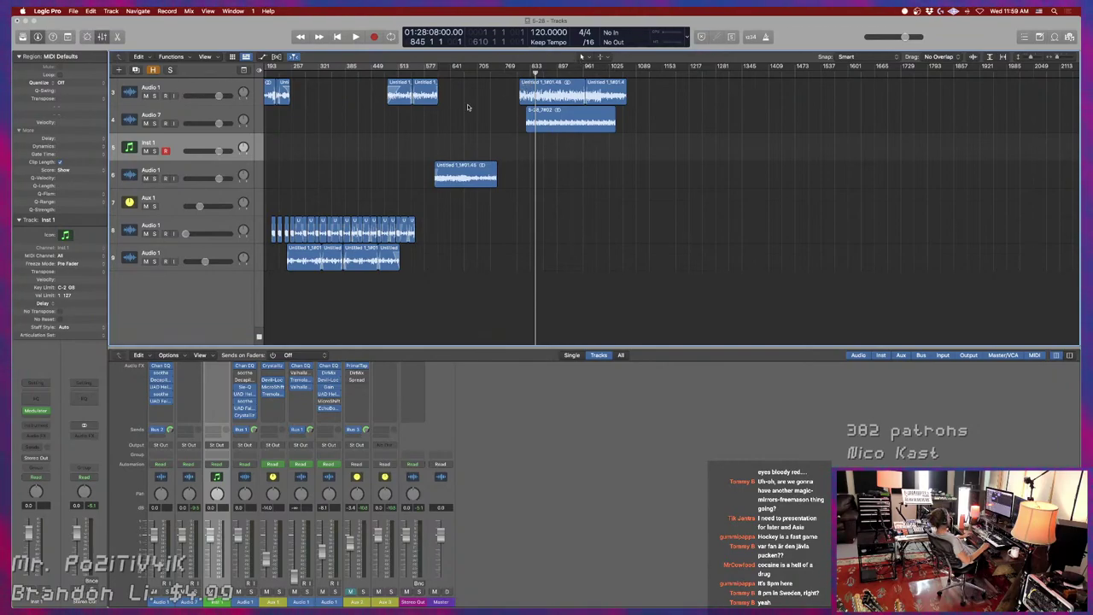
key(space)
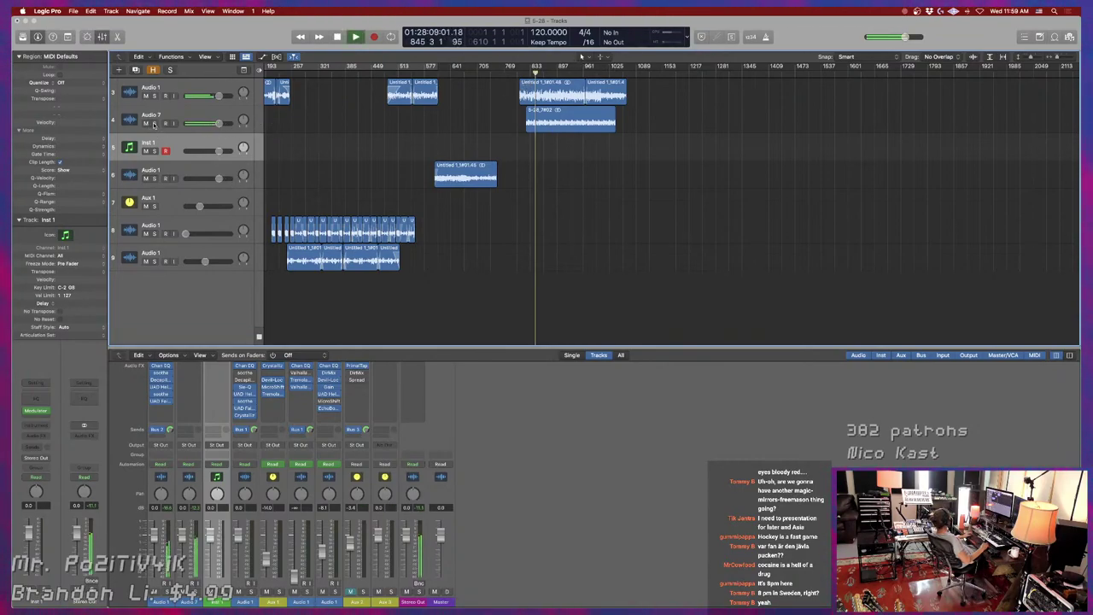
Compare Audio 7 with the Audio 1 track above it by soloing each in turn, and release the solos.
click(155, 123)
click(154, 124)
click(154, 96)
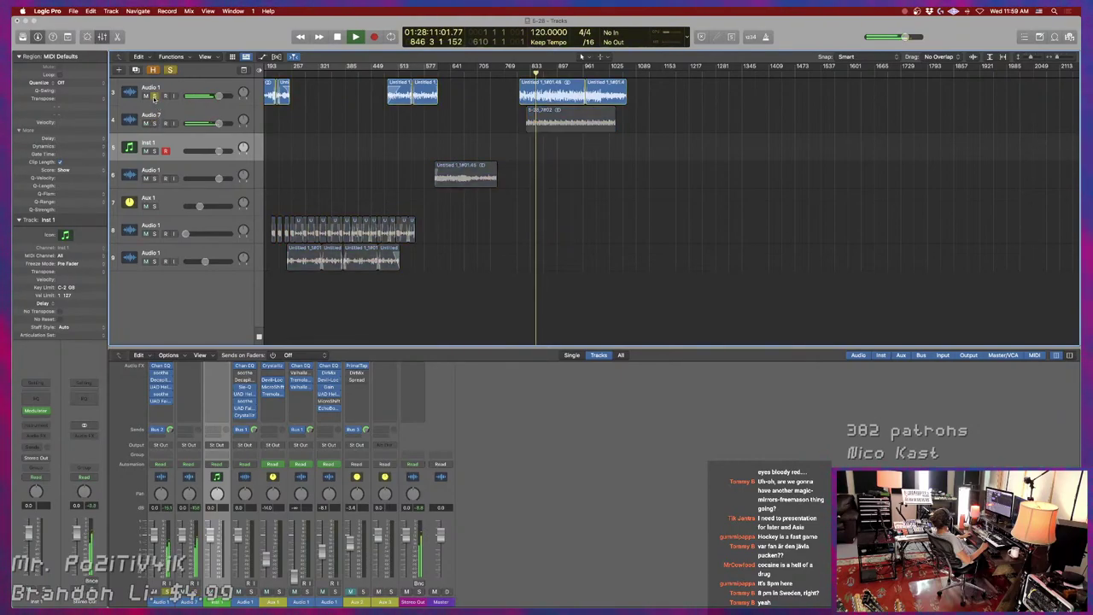
click(154, 96)
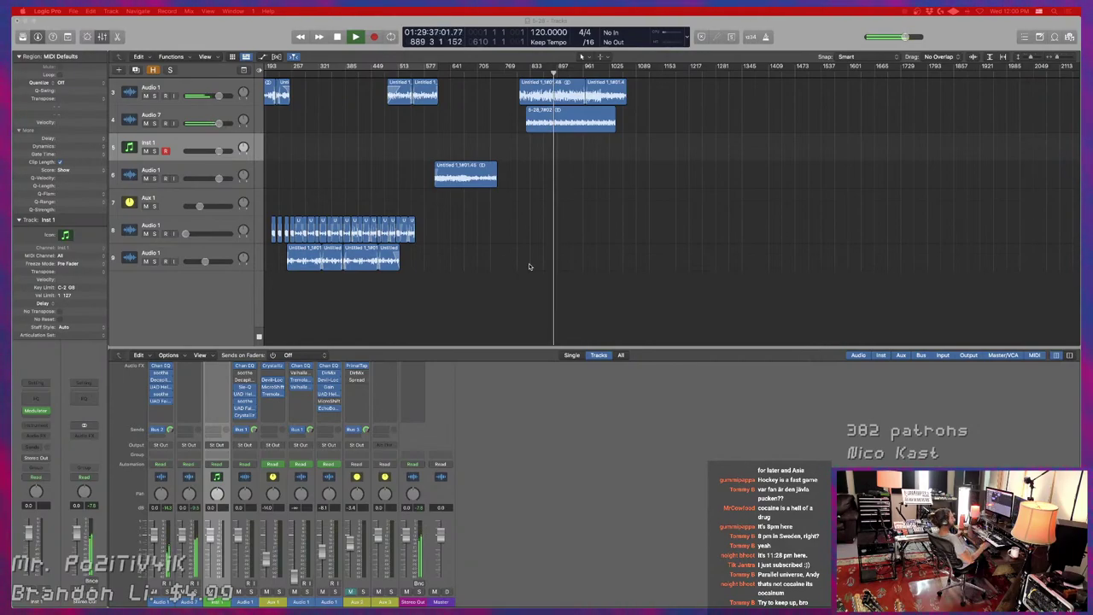
Continue playback from about bar 585 and enlarge the tracks to follow the regions there.
click(479, 130)
click(428, 72)
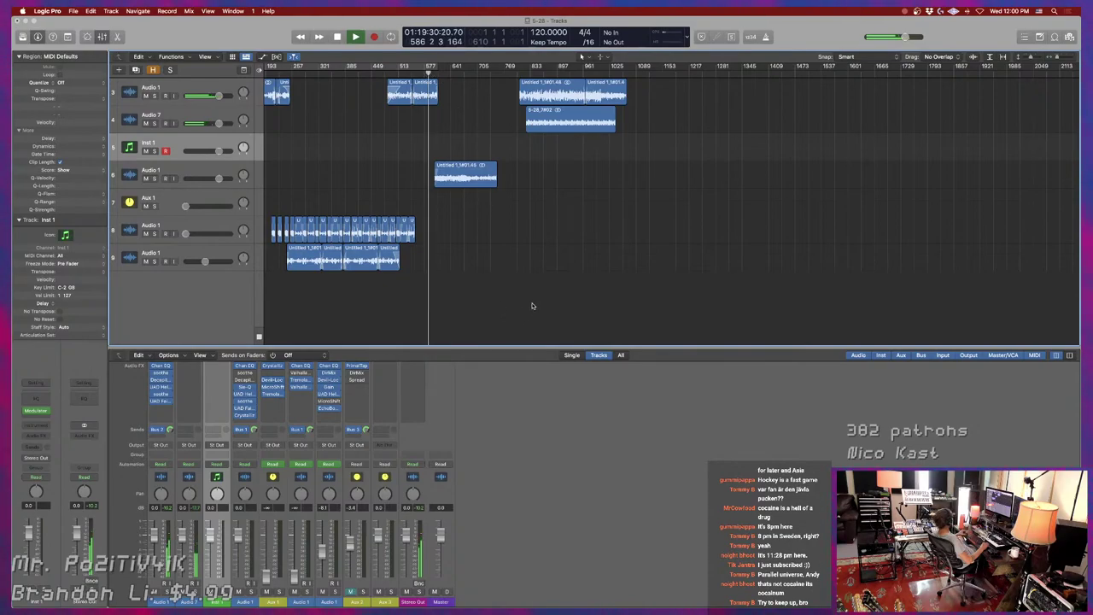
scroll(541, 256, right, 2)
key(super+Right)
key(super+Right)
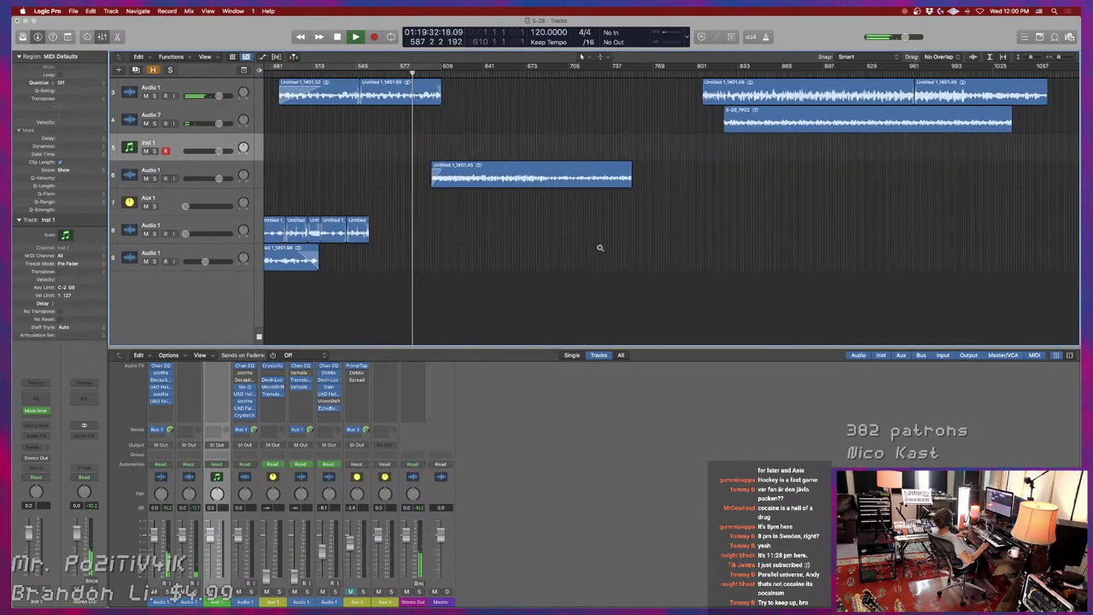
key(super+Down)
key(super+Down)
key(super+Down)
key(super+Up)
scroll(600, 249, up, 2)
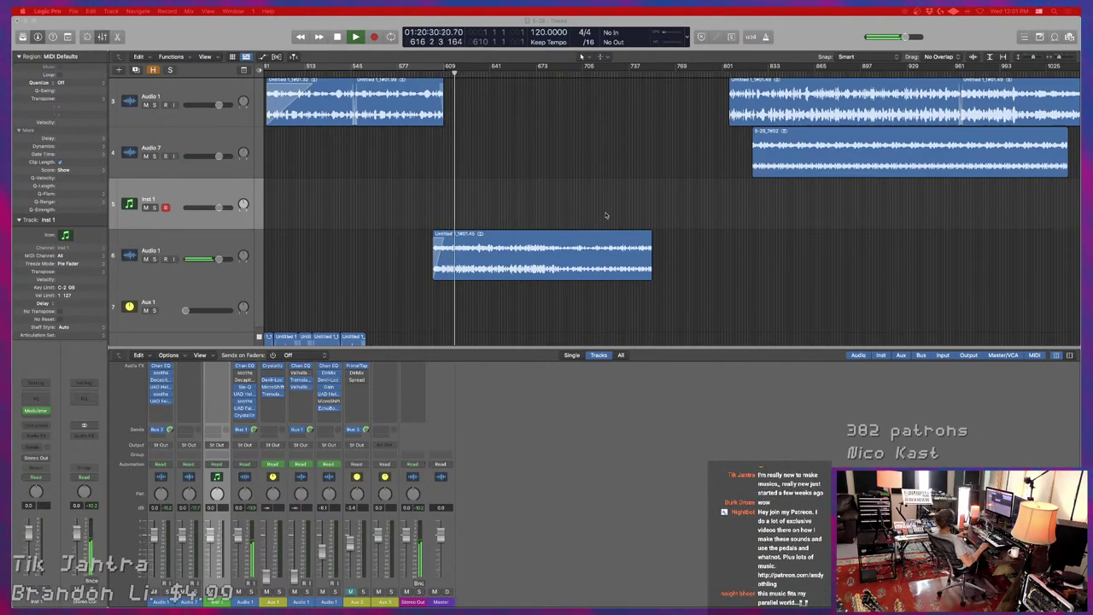
Select the printed S-28_7#02 region on Audio 7 and stop playback.
click(747, 152)
click(756, 151)
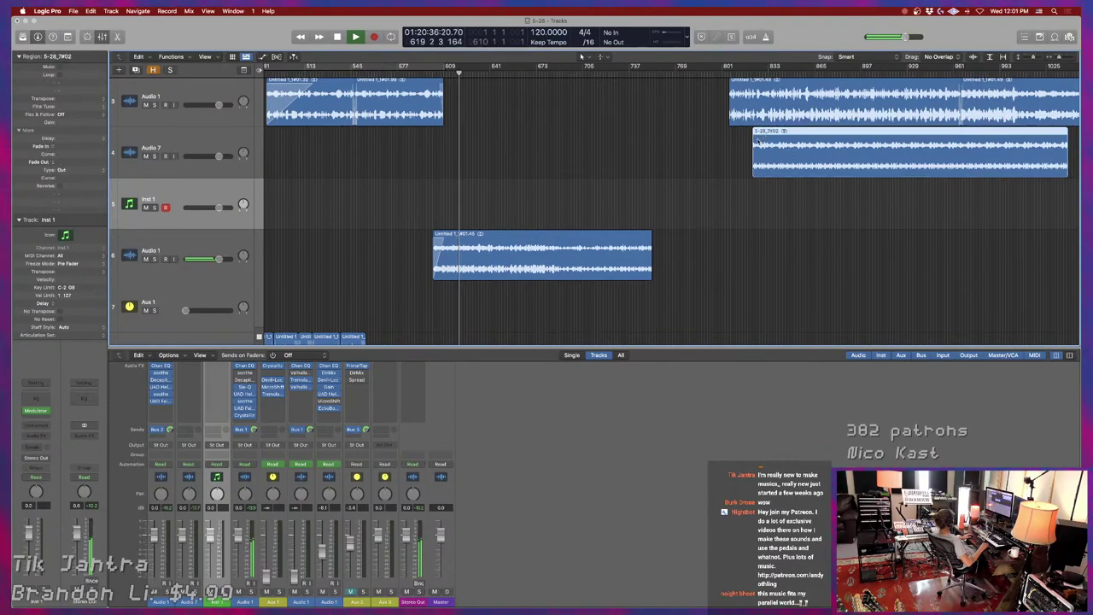
scroll(783, 130, right, 5)
scroll(803, 140, left, 6)
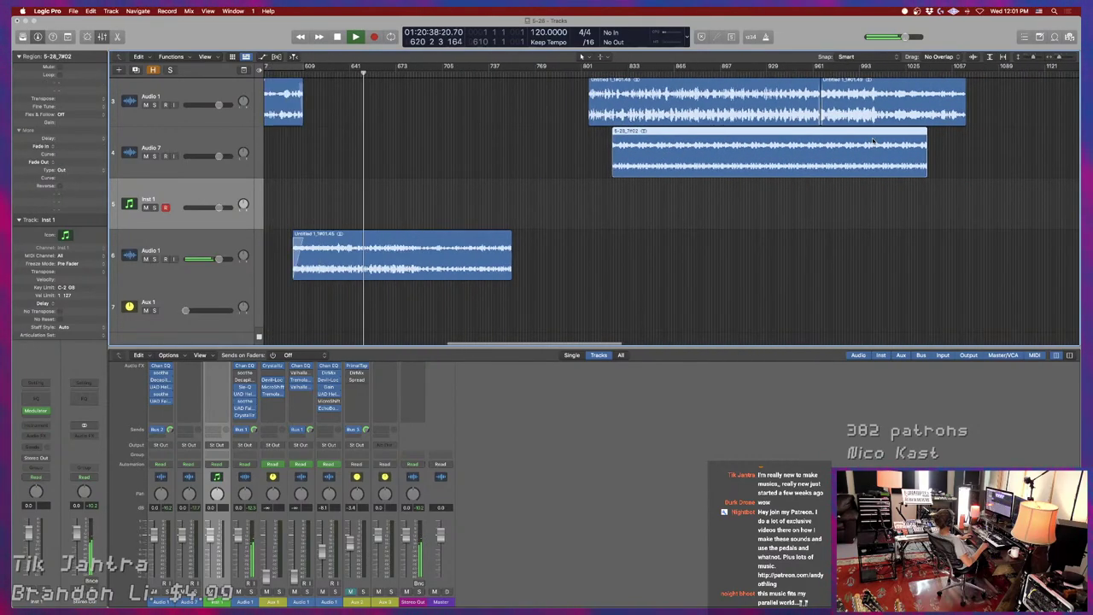
click(823, 150)
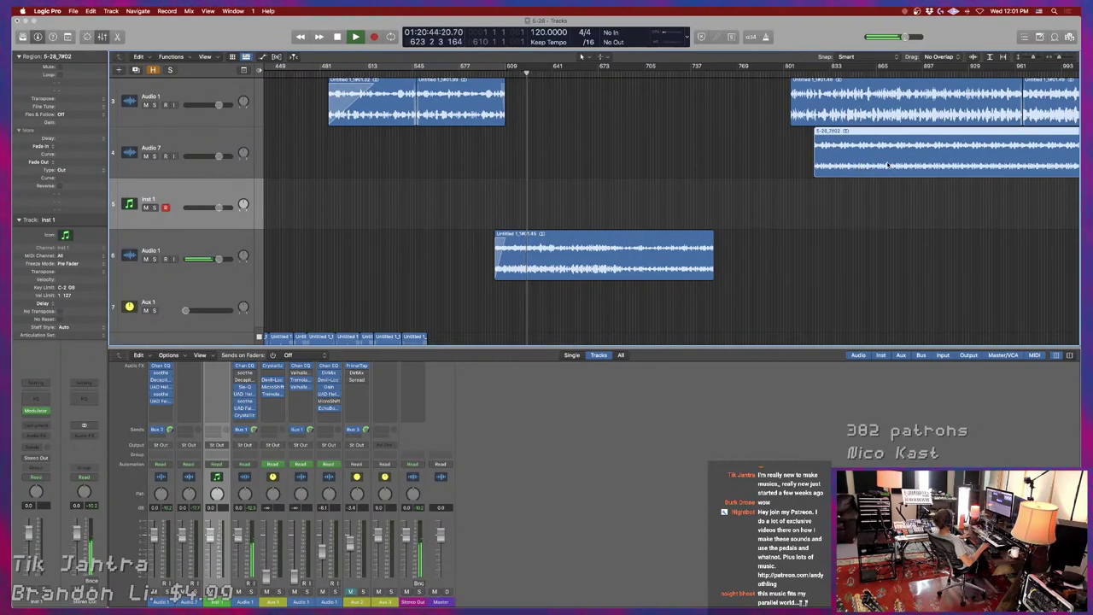
key(space)
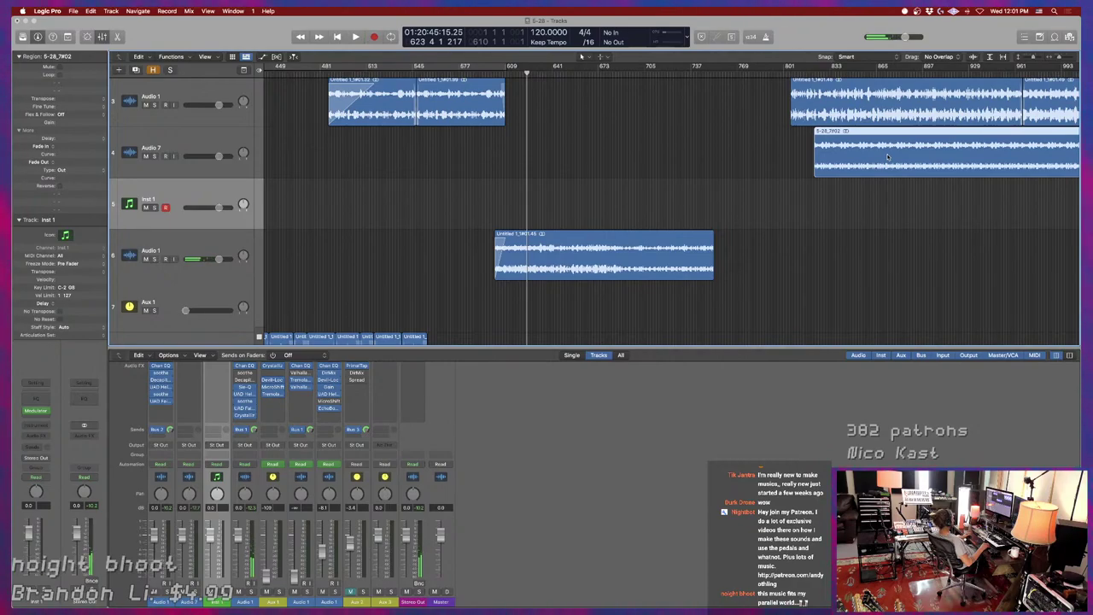
Move the printed S-28_7#02 region on Audio 7 earlier so that it starts at about bar 737.
drag(887, 156, 751, 271)
click(735, 269)
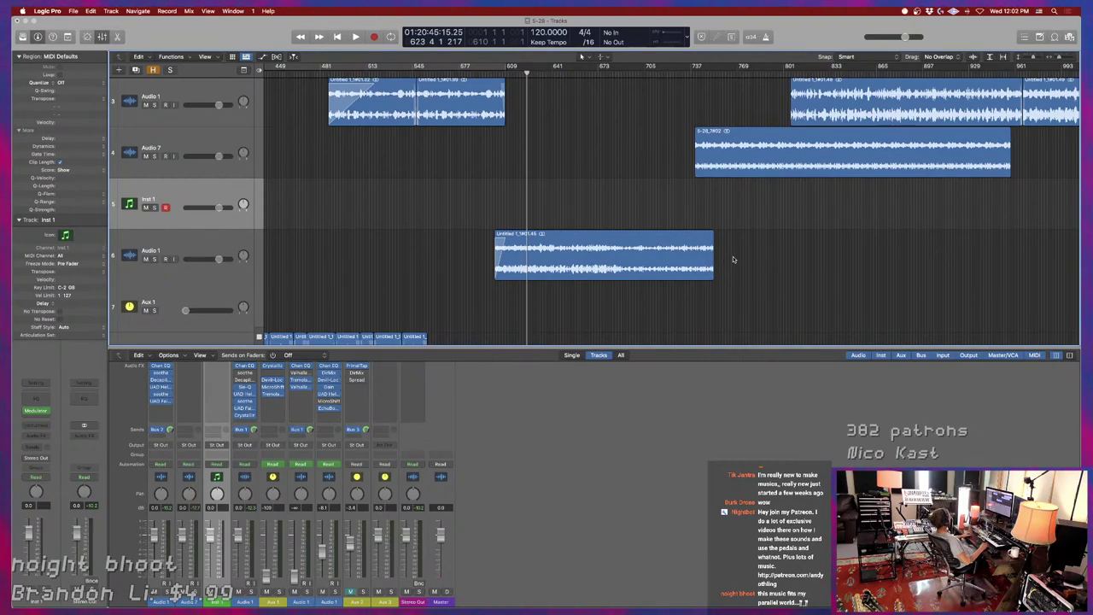
Add a fade-out to the end of the Untitled 1_1#01.45 region and a fade-in to the start of the S-28_7#02 region.
click(694, 255)
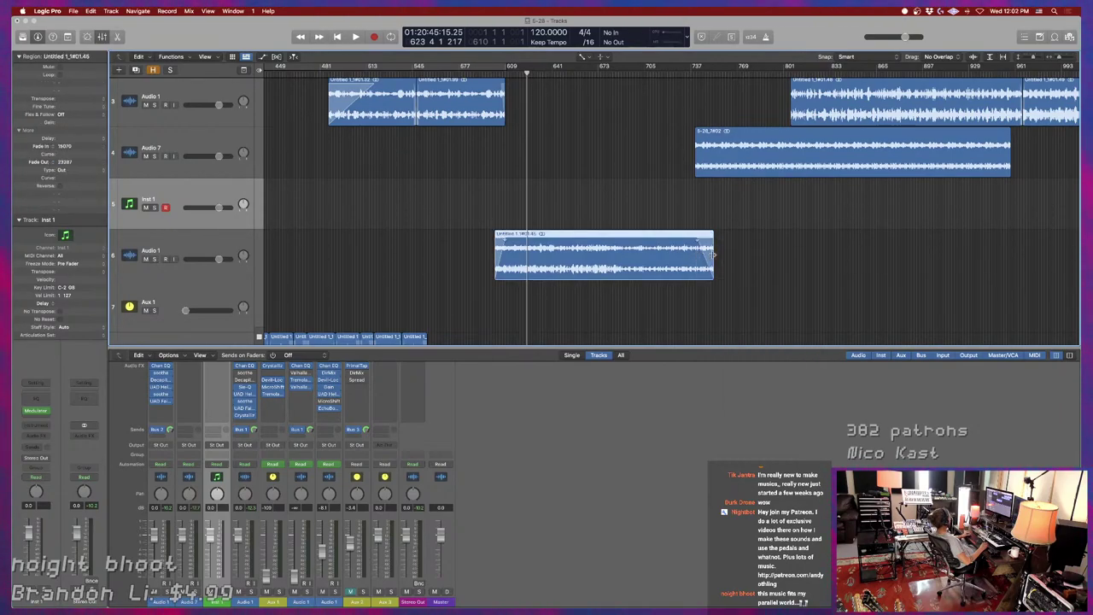
click(710, 151)
drag(710, 151, 697, 83)
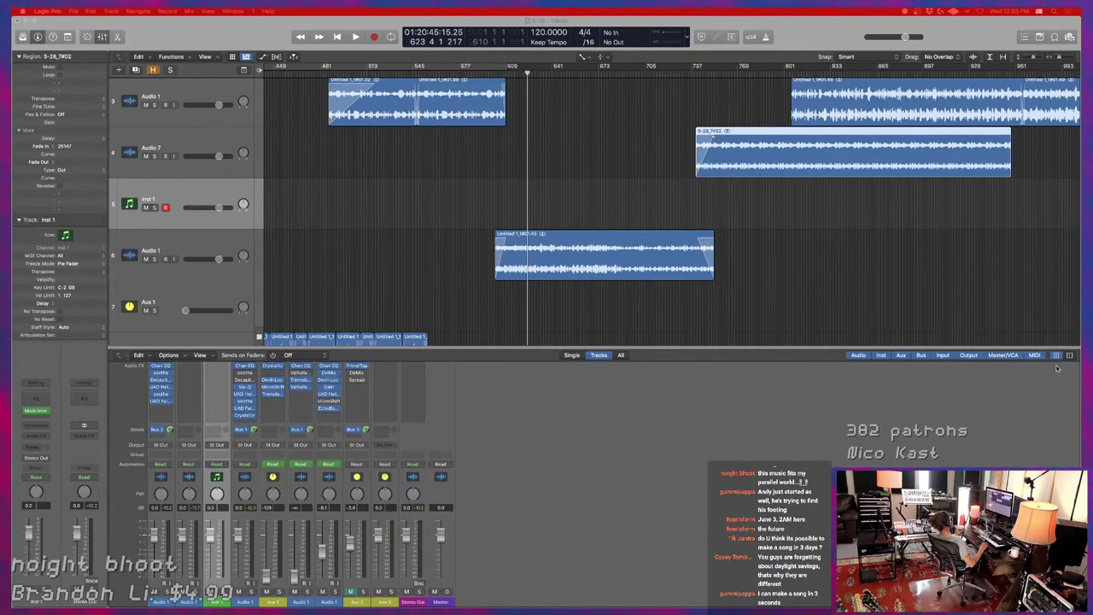
click(811, 275)
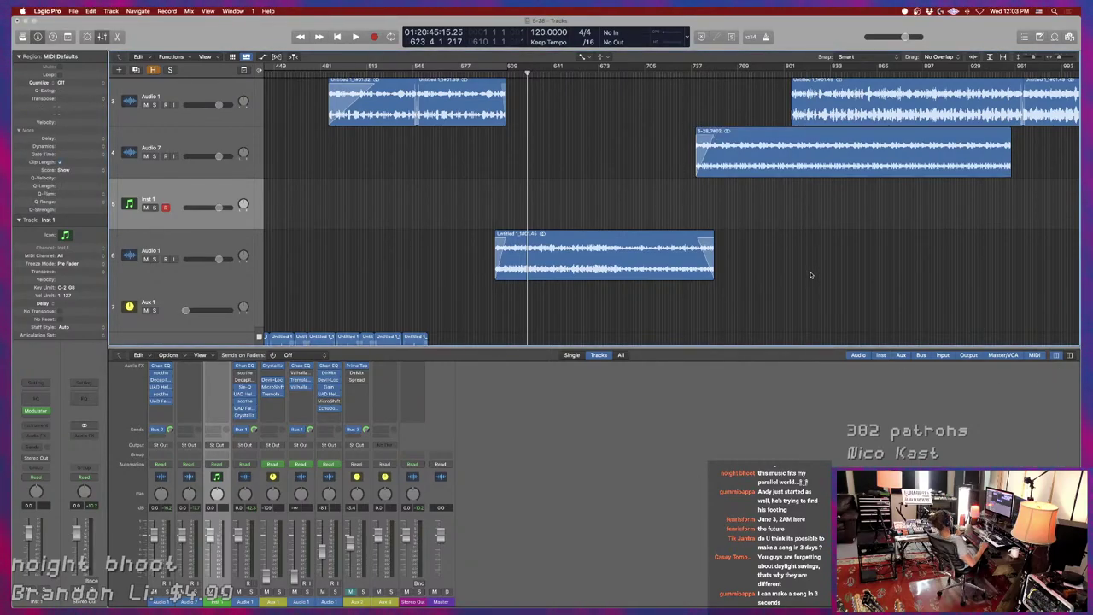
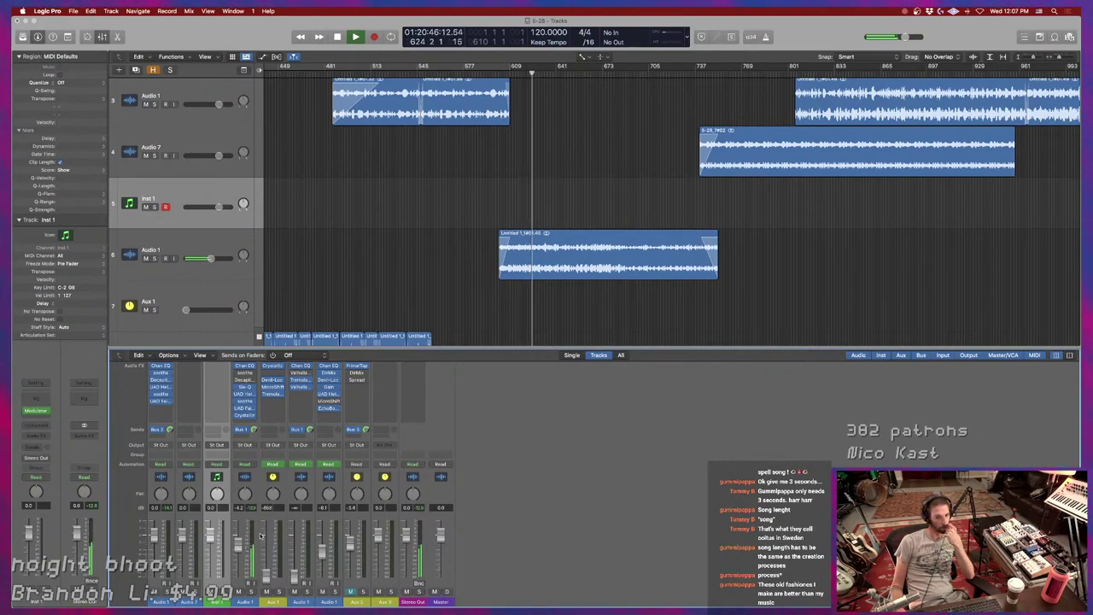
Select the Audio 1 track holding the Untitled 1_1#01.45 region and stop playback.
click(198, 247)
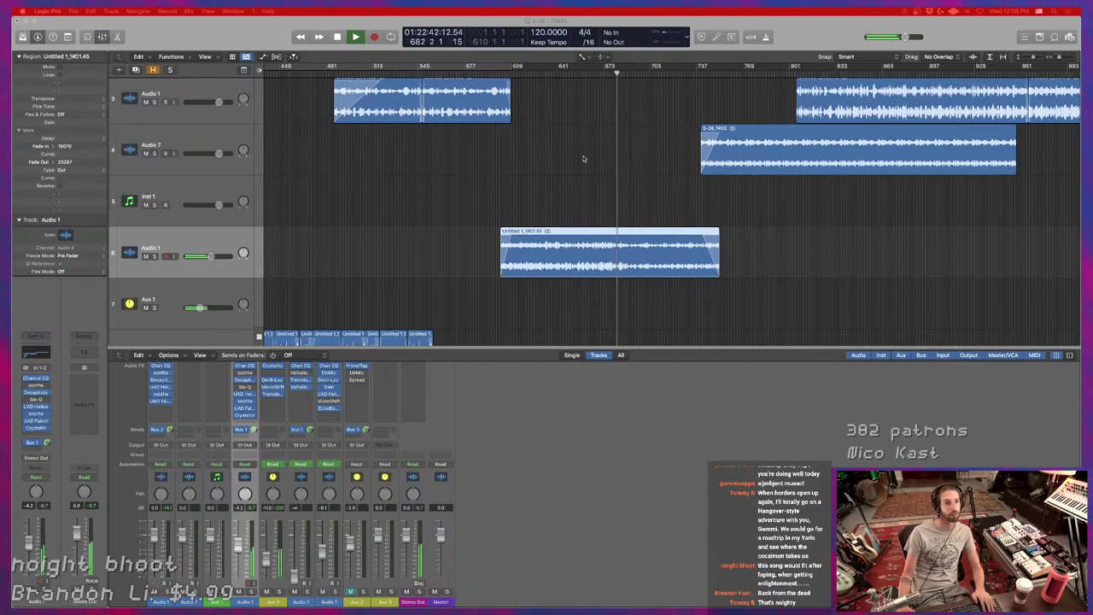
key(space)
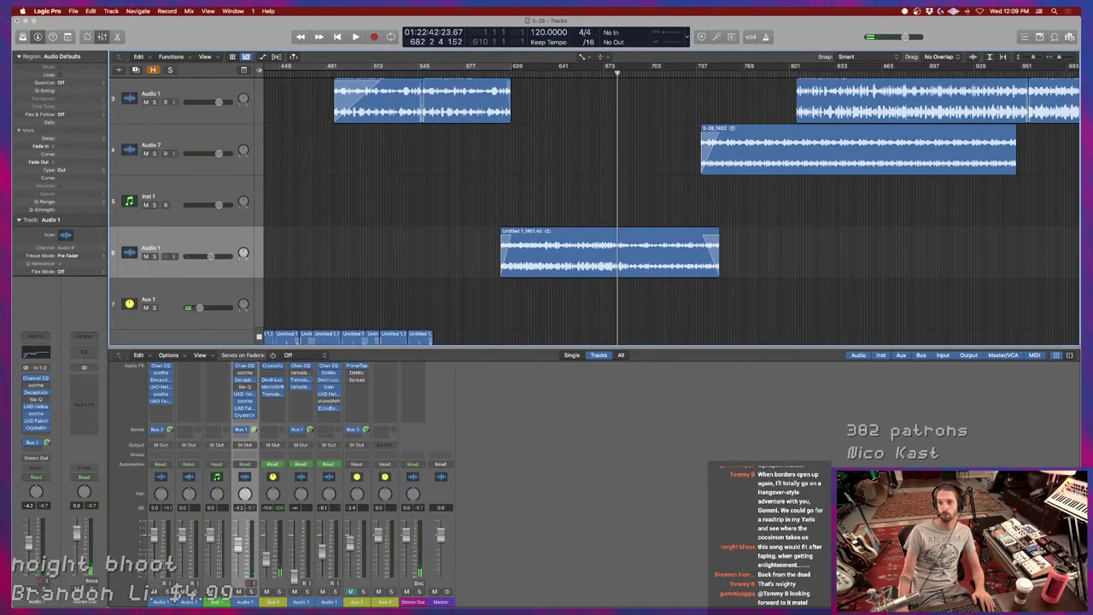
Switch to Chrome, enlarge its window and watch part of the Twitch channel's trailer in full screen.
key(super+Tab)
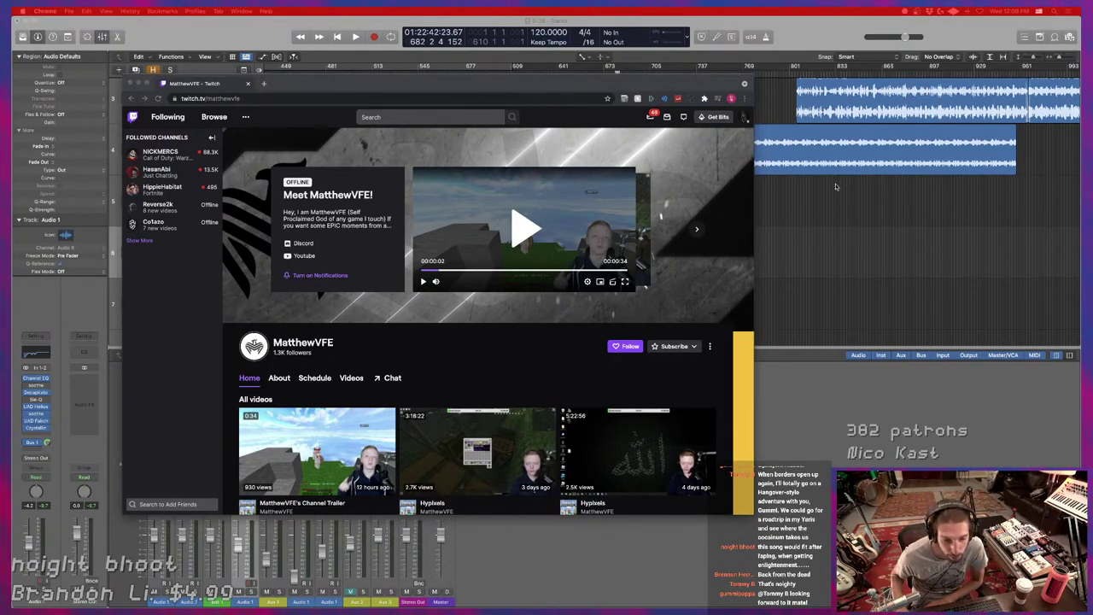
drag(752, 515, 832, 585)
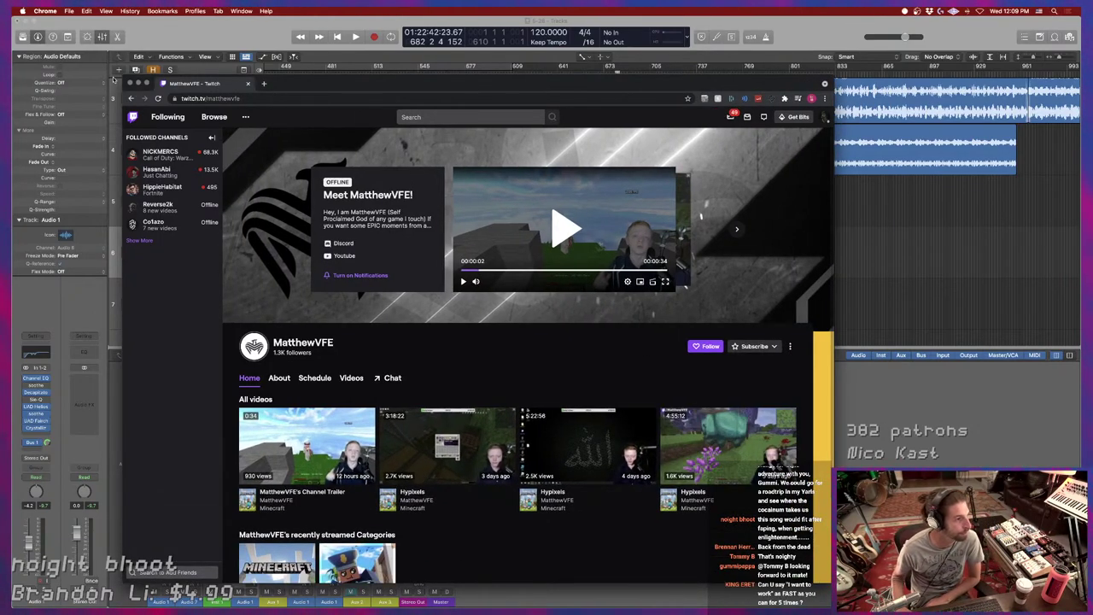
drag(125, 75, 64, 12)
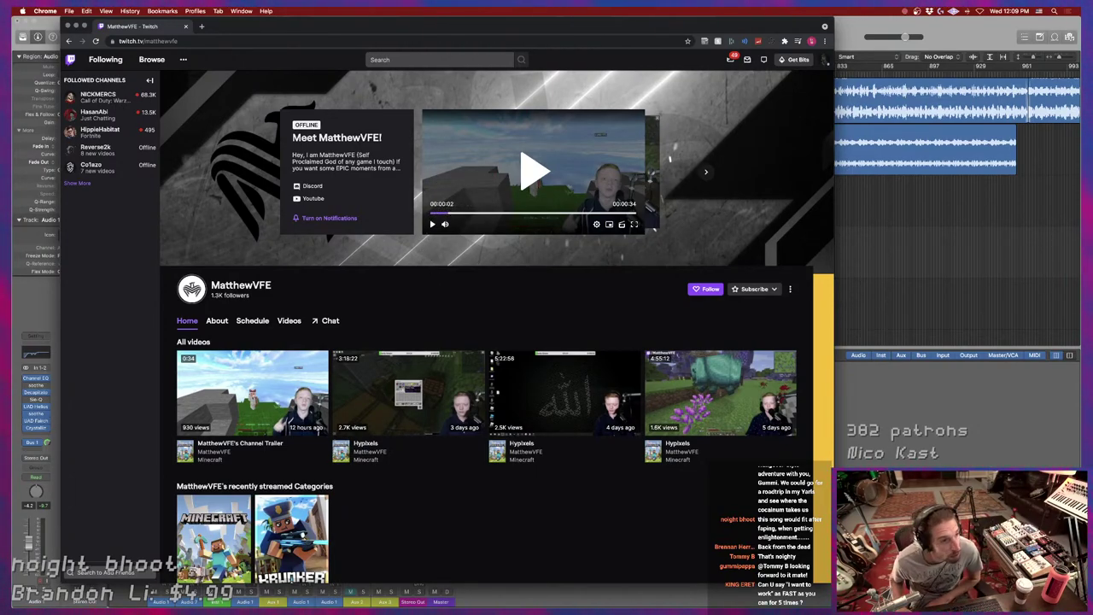
click(518, 175)
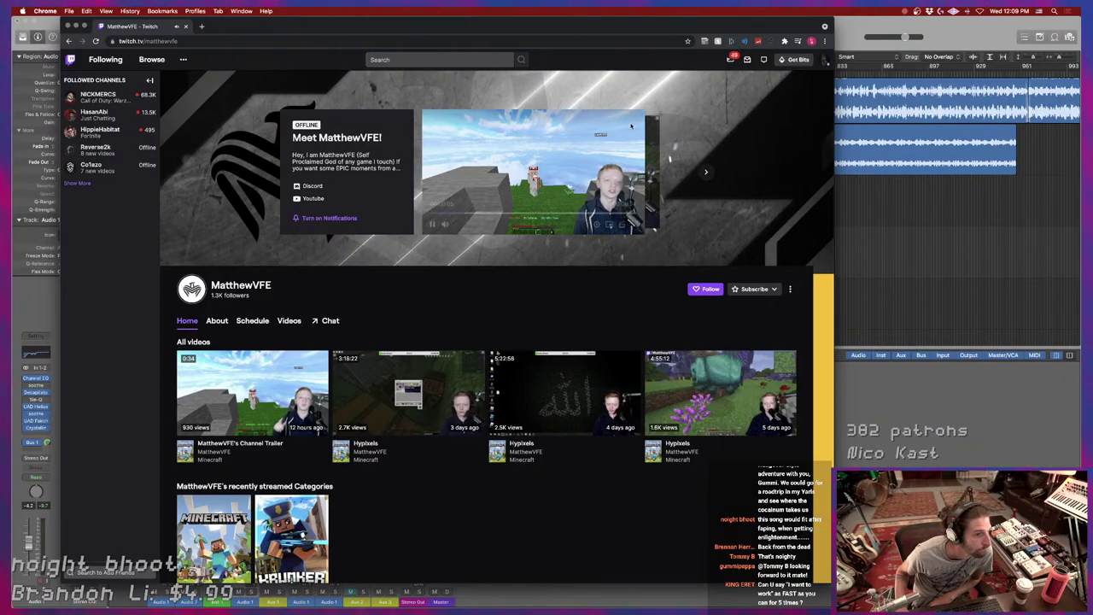
click(636, 224)
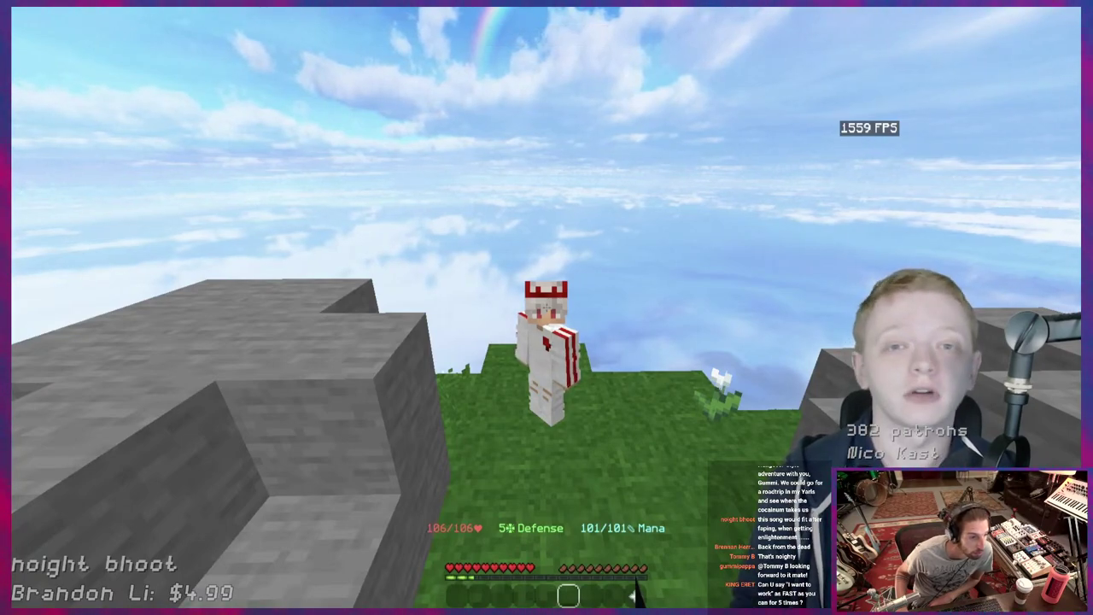
key(Escape)
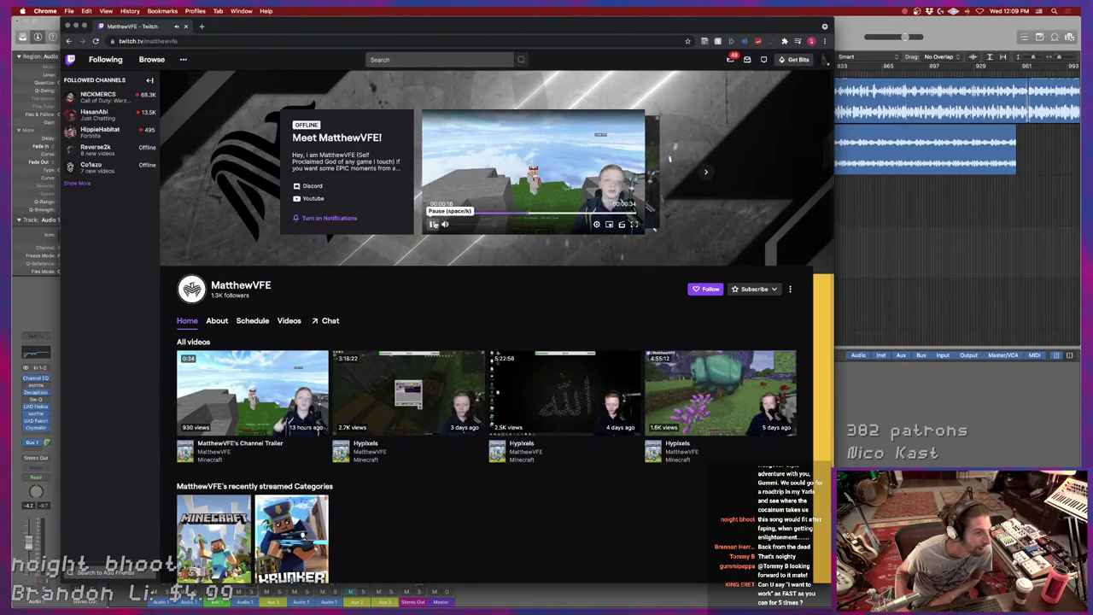
click(432, 224)
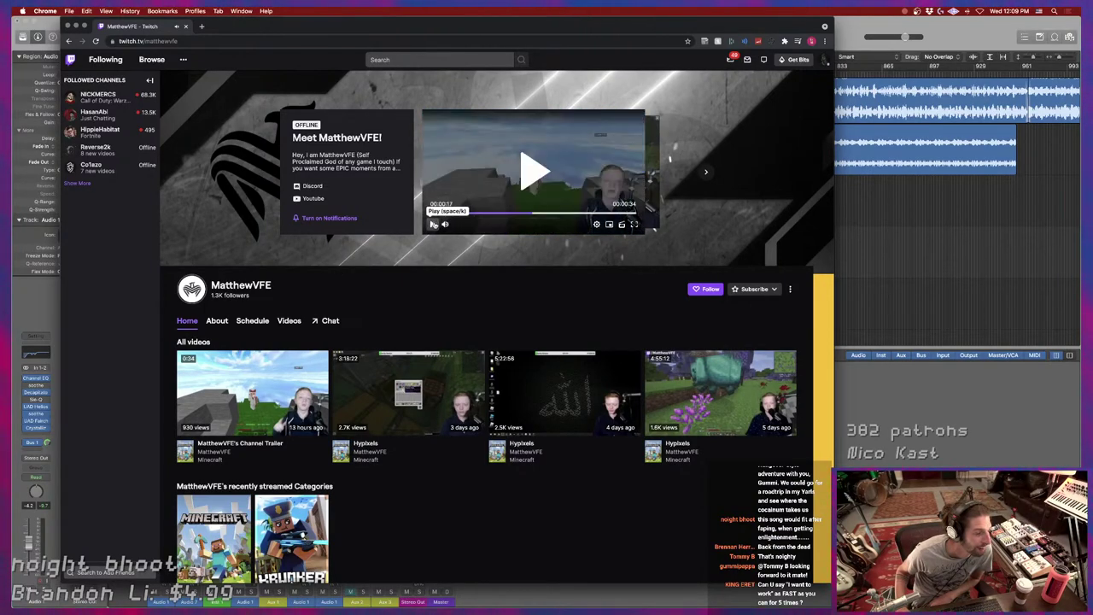
Examine the Twitch channel's About information and chat page, and close the browser window to return to Logic Pro.
click(217, 321)
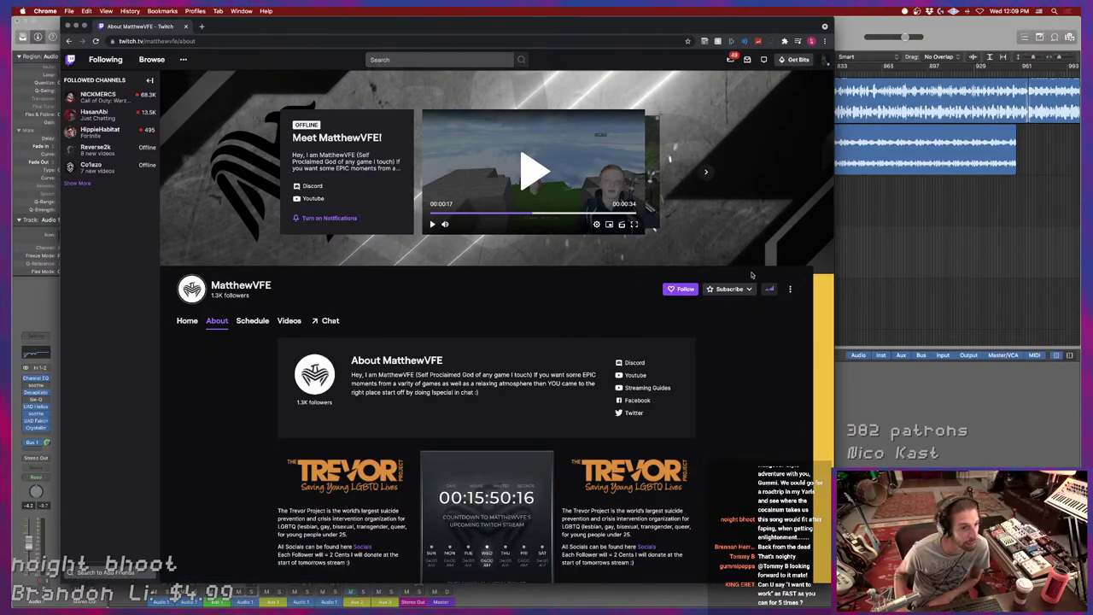
click(331, 321)
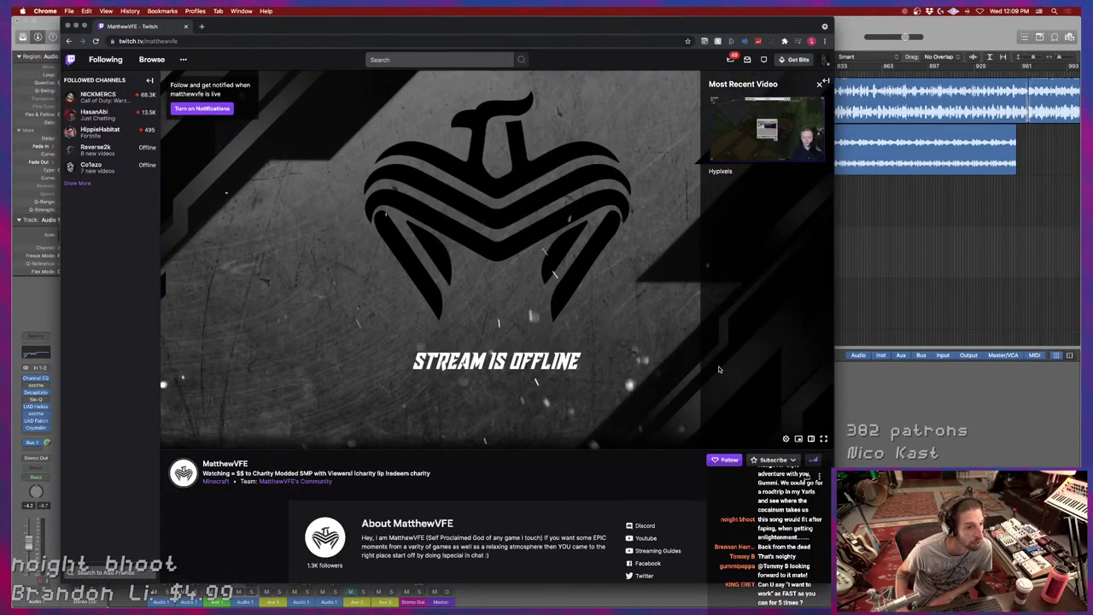
click(825, 82)
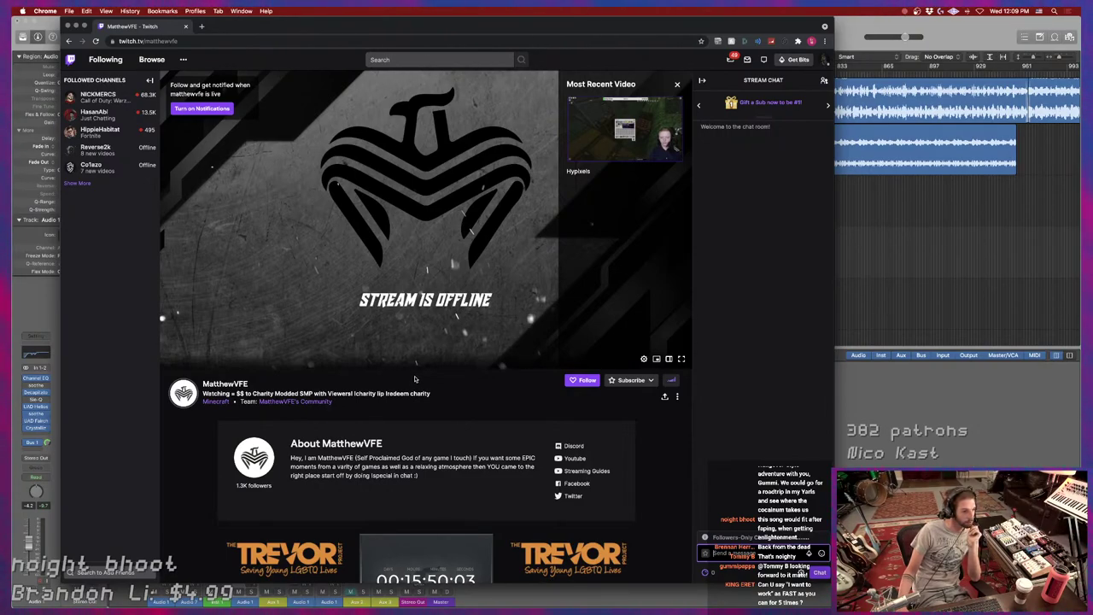
scroll(413, 380, down, 2)
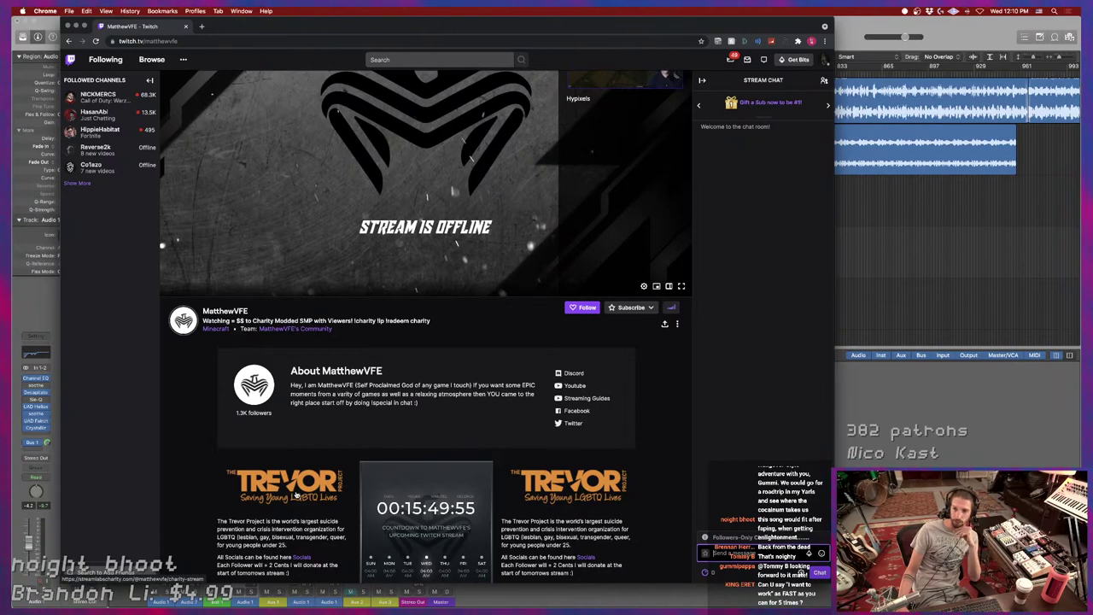
scroll(296, 493, down, 3)
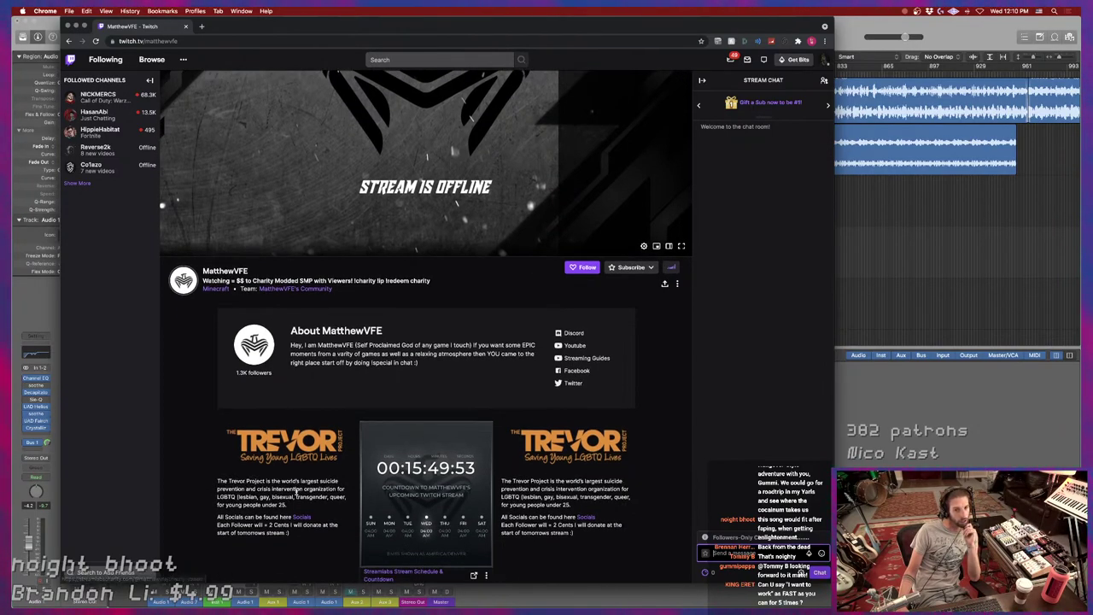
scroll(296, 494, down, 2)
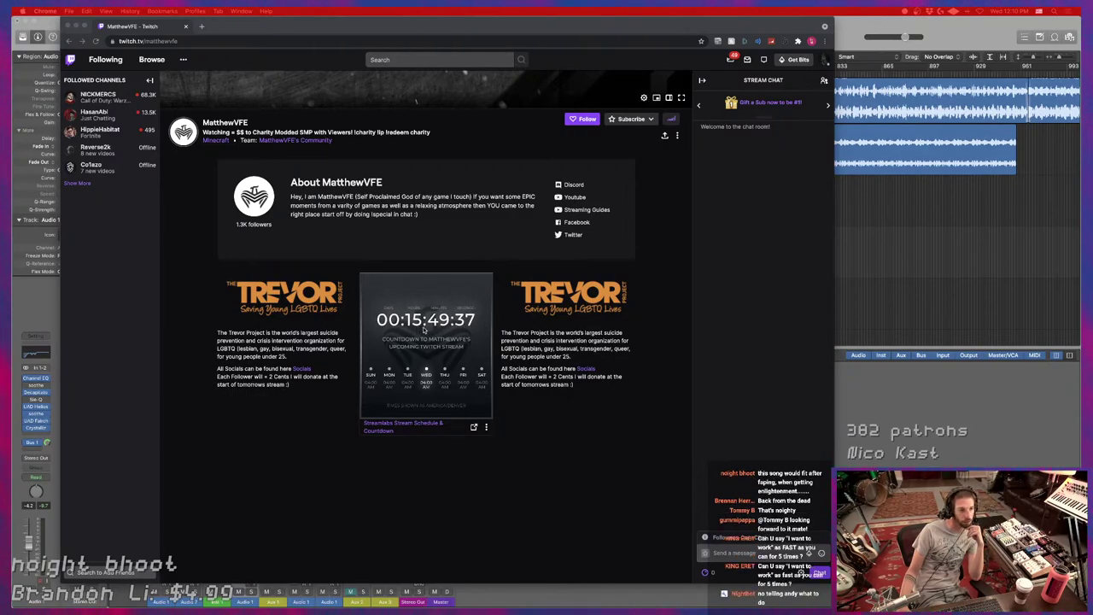
scroll(543, 333, up, 5)
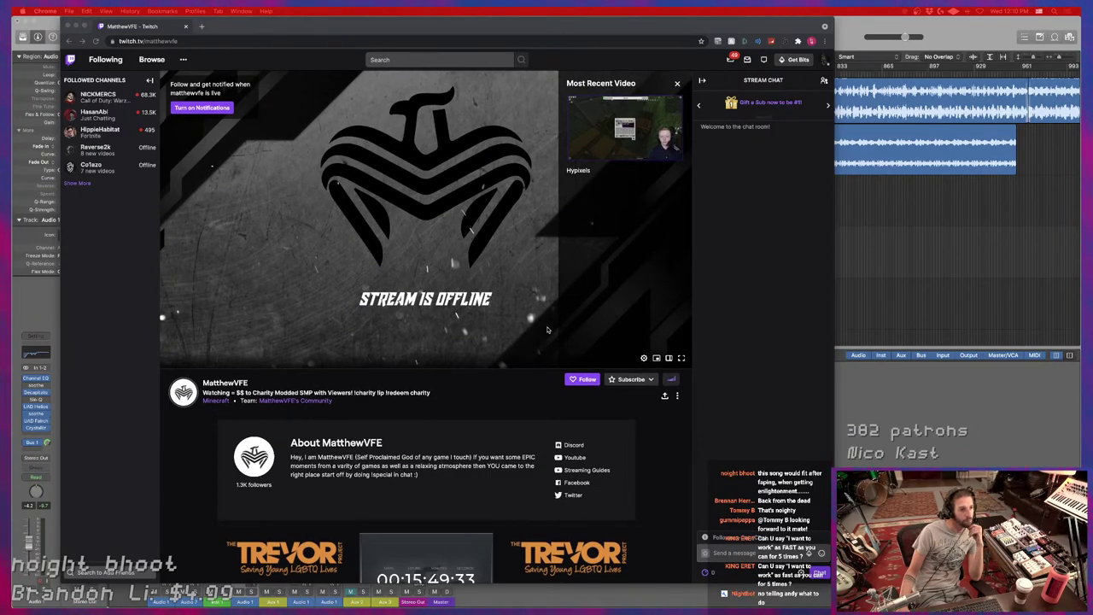
click(68, 26)
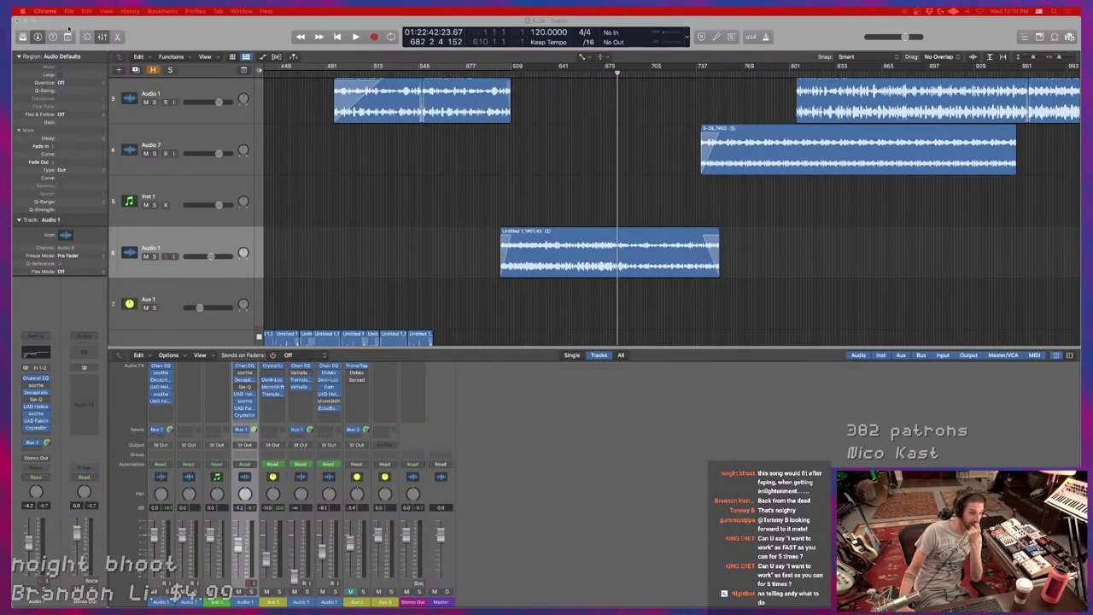
Play the arrangement from bar 703 to hear the transition into the Audio 7 region.
click(646, 73)
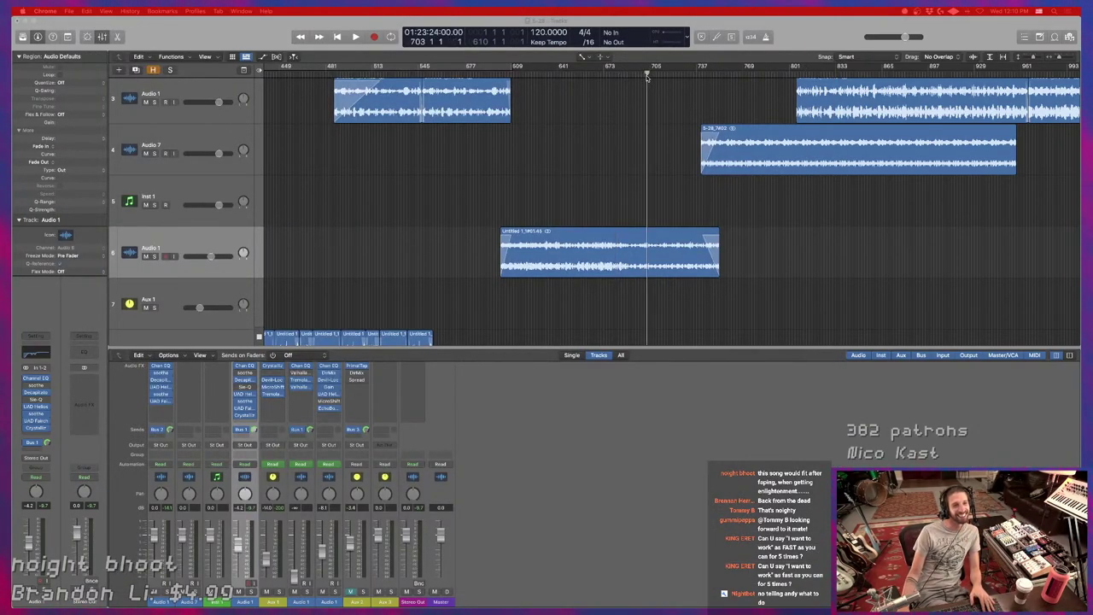
key(space)
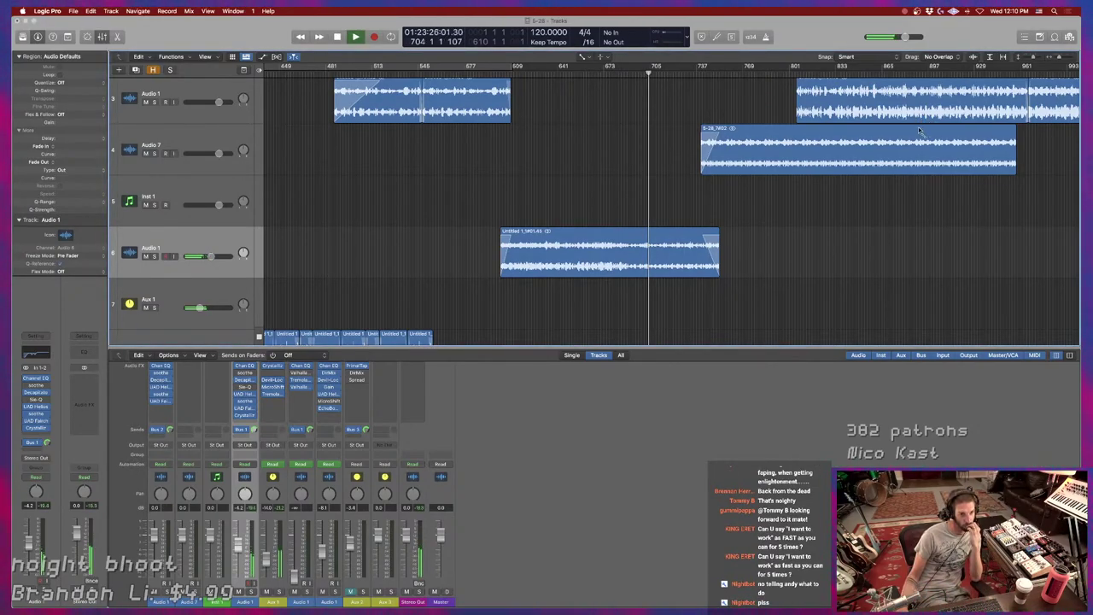
scroll(924, 145, right, 3)
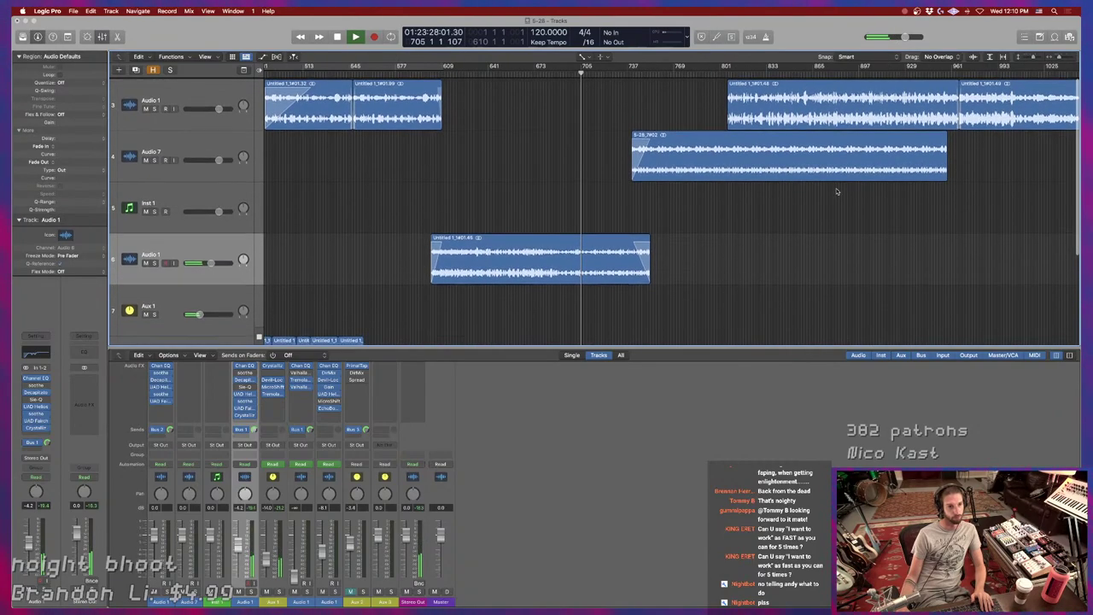
With the Pointer tool, move the last two Audio 1 regions above Audio 7 later, so they start at about bar 1285.
key(t)
key(t)
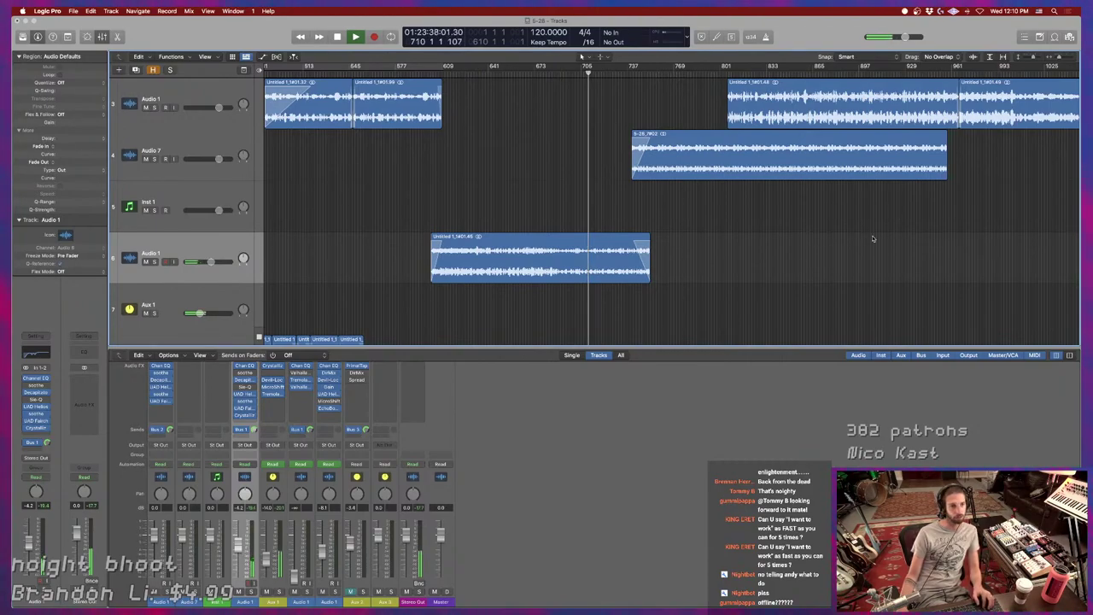
scroll(846, 224, up, 1)
scroll(845, 220, down, 1)
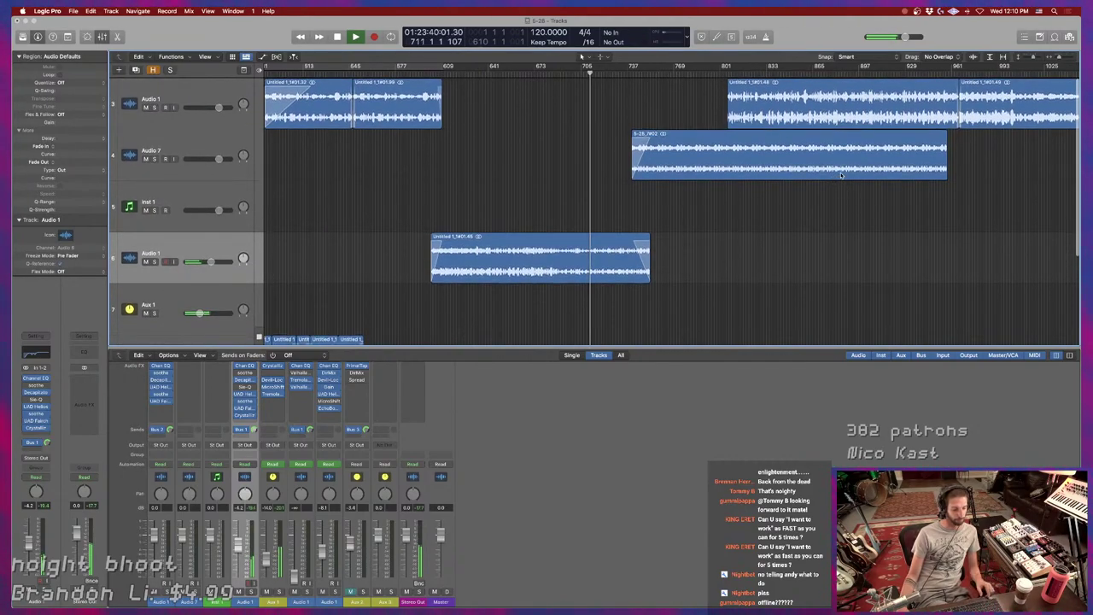
key(super+Left)
key(super+Left)
key(super+Up)
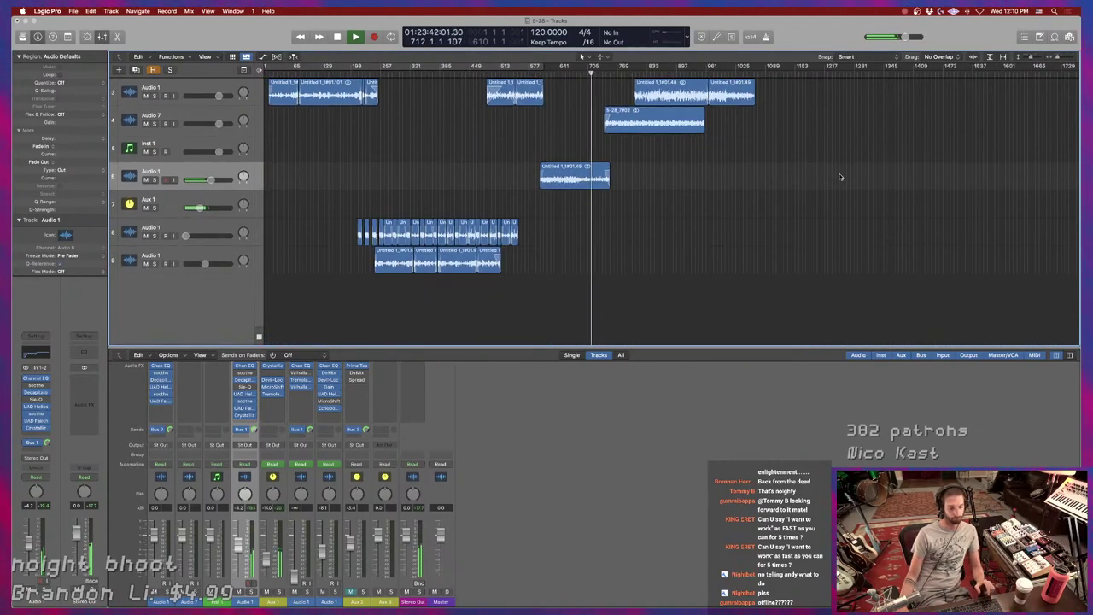
click(675, 97)
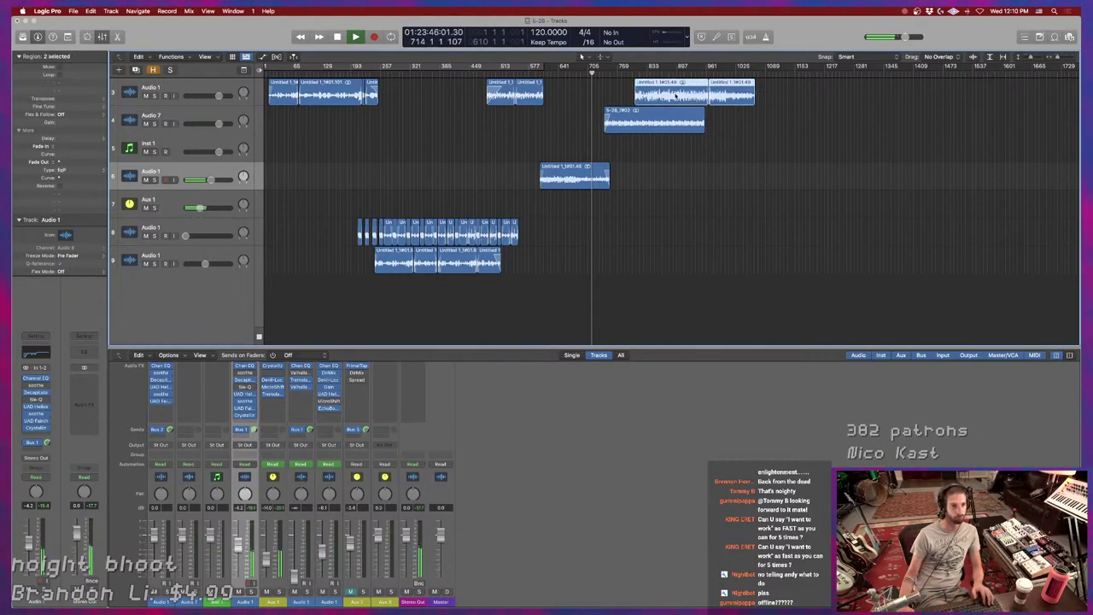
drag(674, 91, 903, 92)
Set the cycle range to run from bar 1 to bar 879, clear the region selection and stop playback.
click(554, 66)
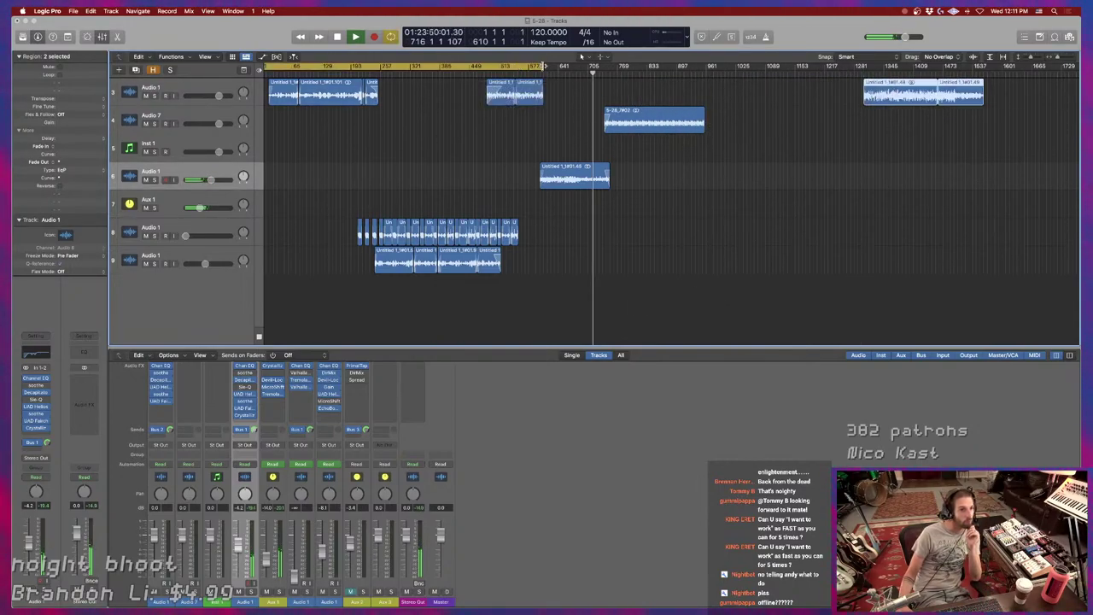
drag(551, 66, 668, 66)
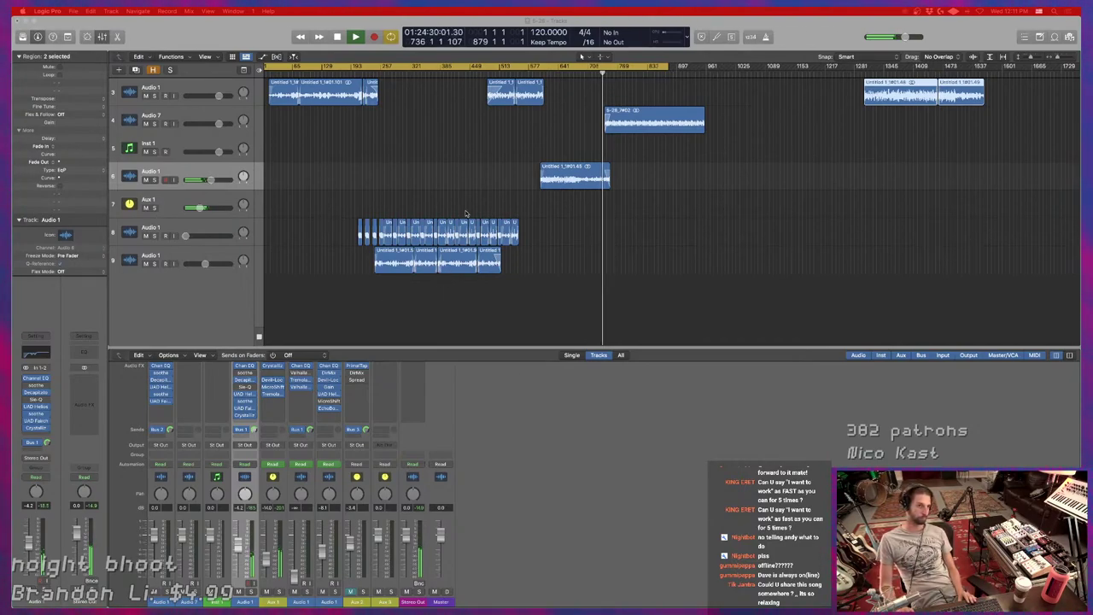
click(483, 174)
key(space)
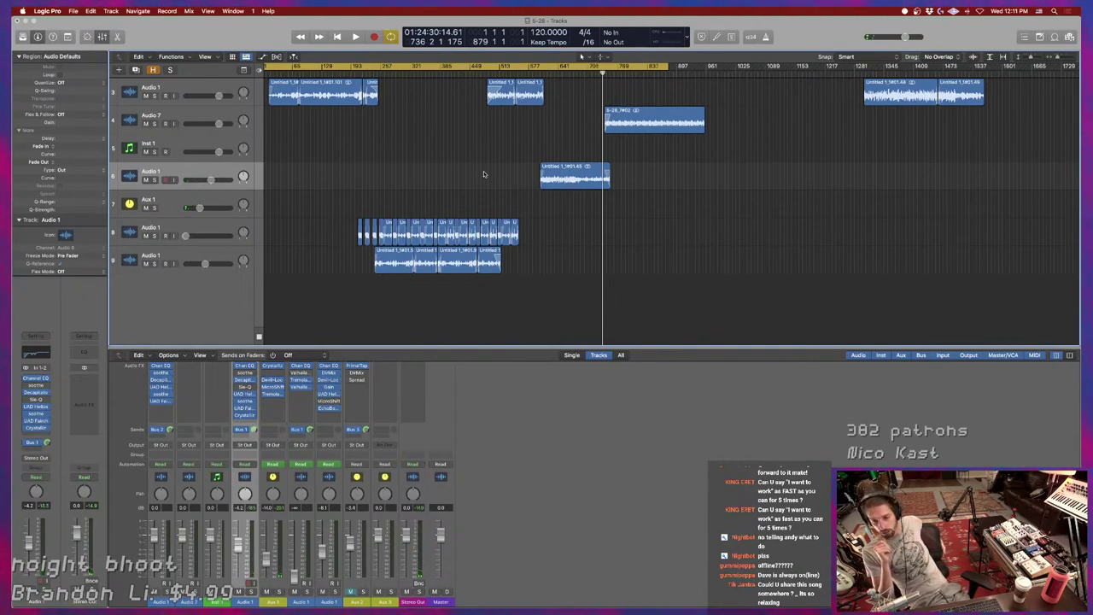
Place the playhead at bar 878 over the S-28_7#02 region and enlarge the track heights.
scroll(533, 107, left, 1)
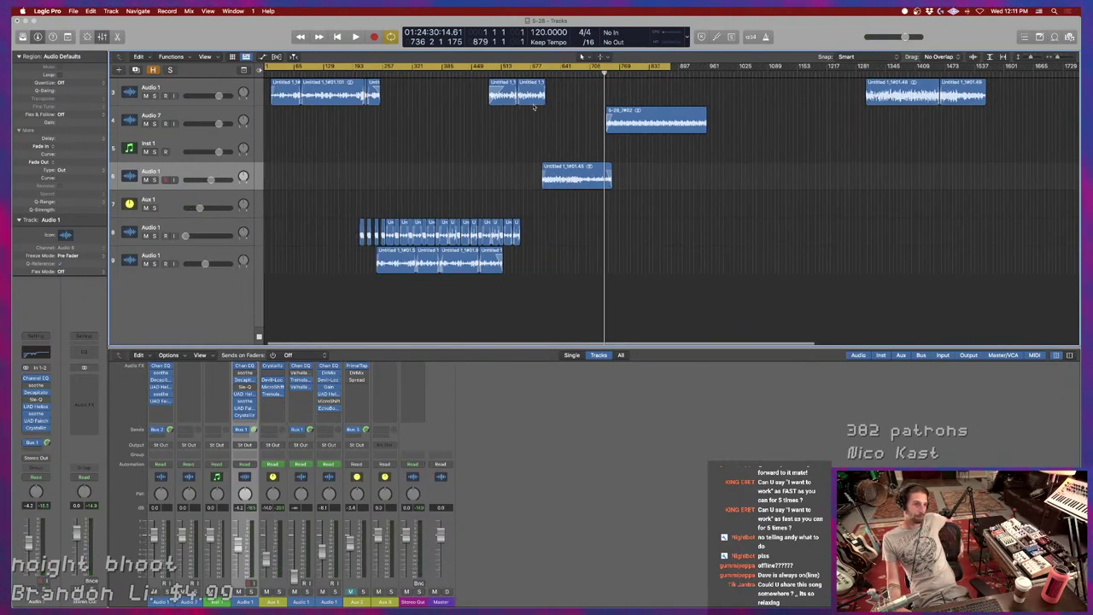
drag(604, 111, 668, 104)
scroll(669, 103, left, 1)
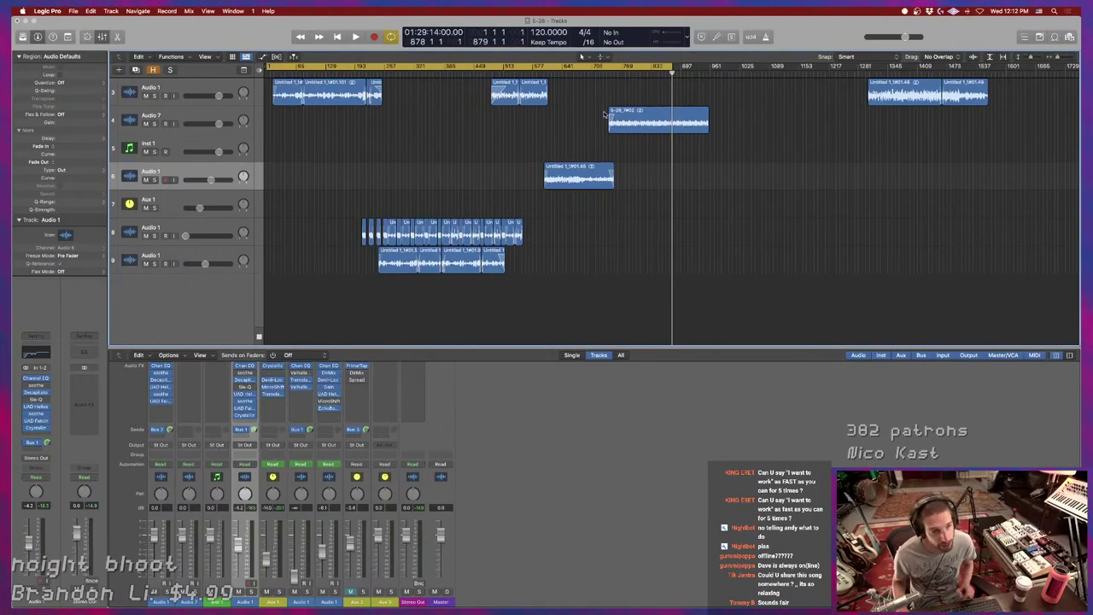
key(super+Down)
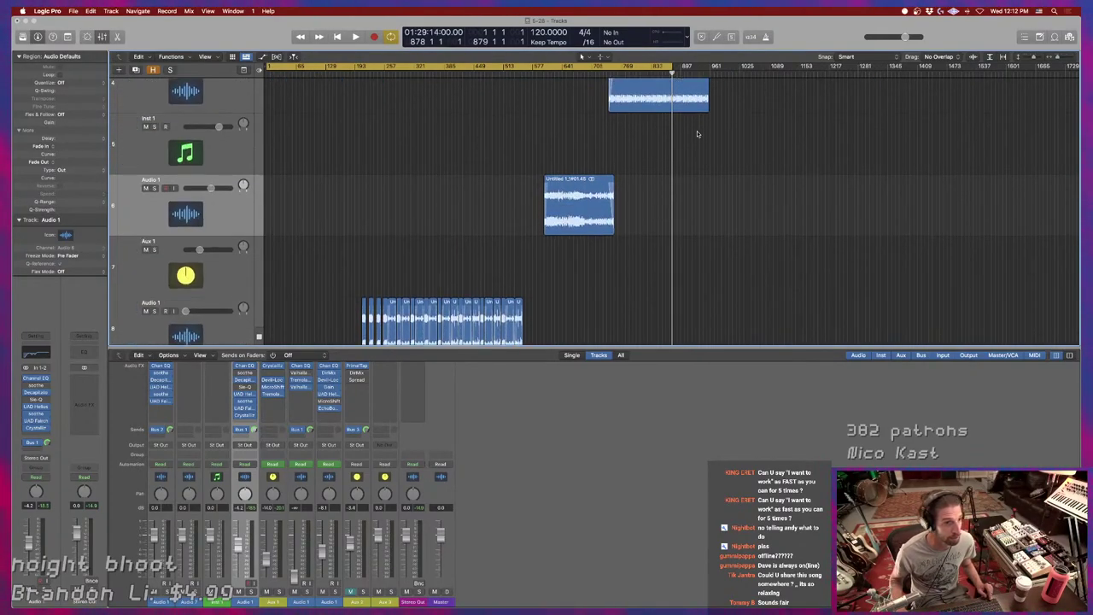
Turn off the cycle range, split the S-28_7#02 region at bar 901 and delete the part after the split.
key(super+Right)
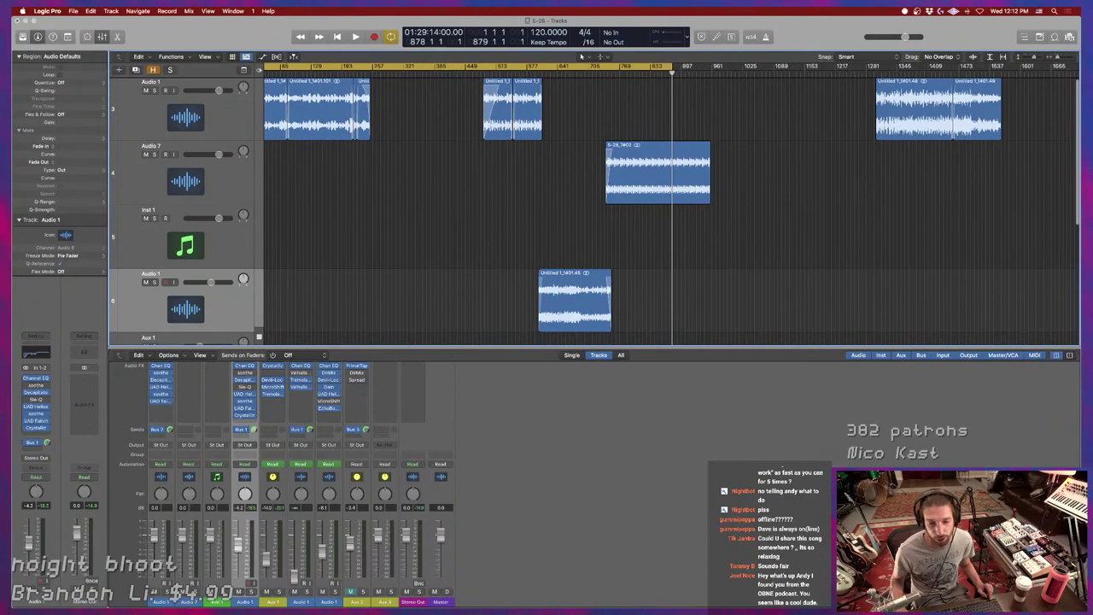
key(super+Right)
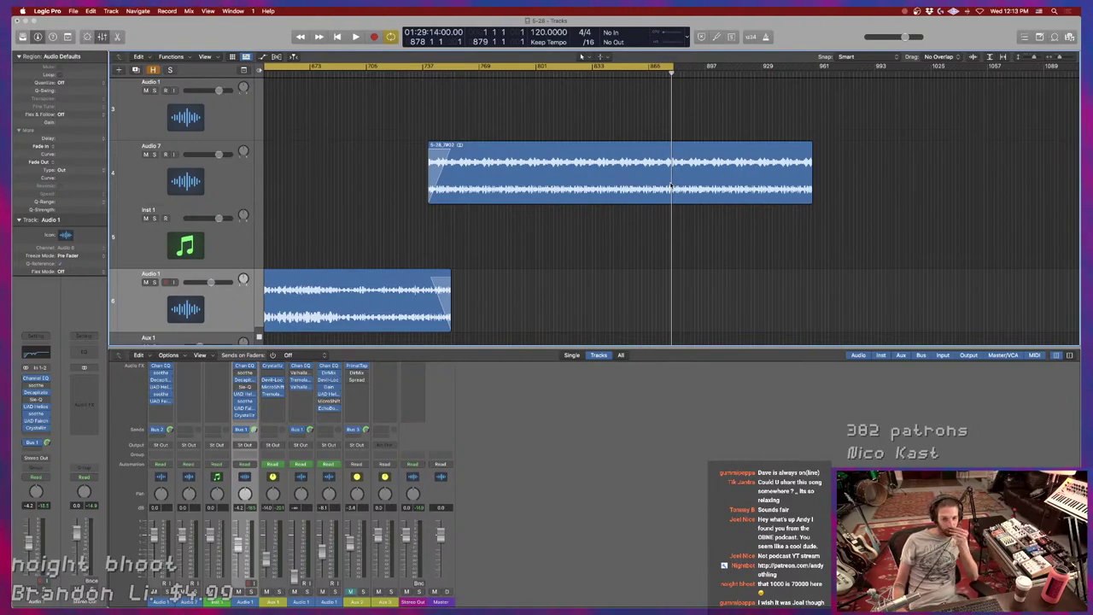
key(c)
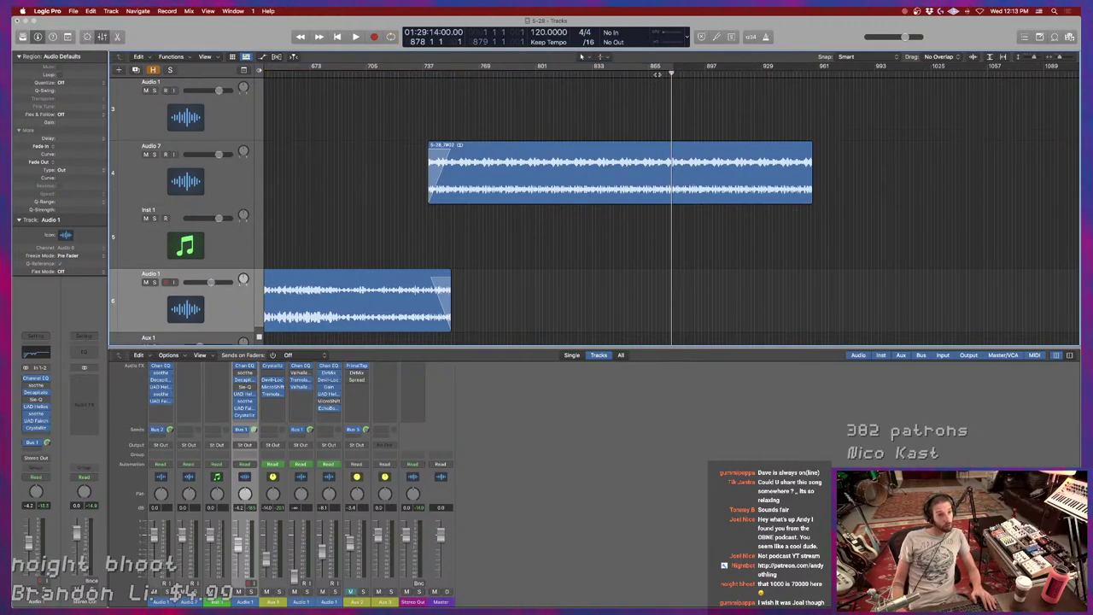
double_click(660, 75)
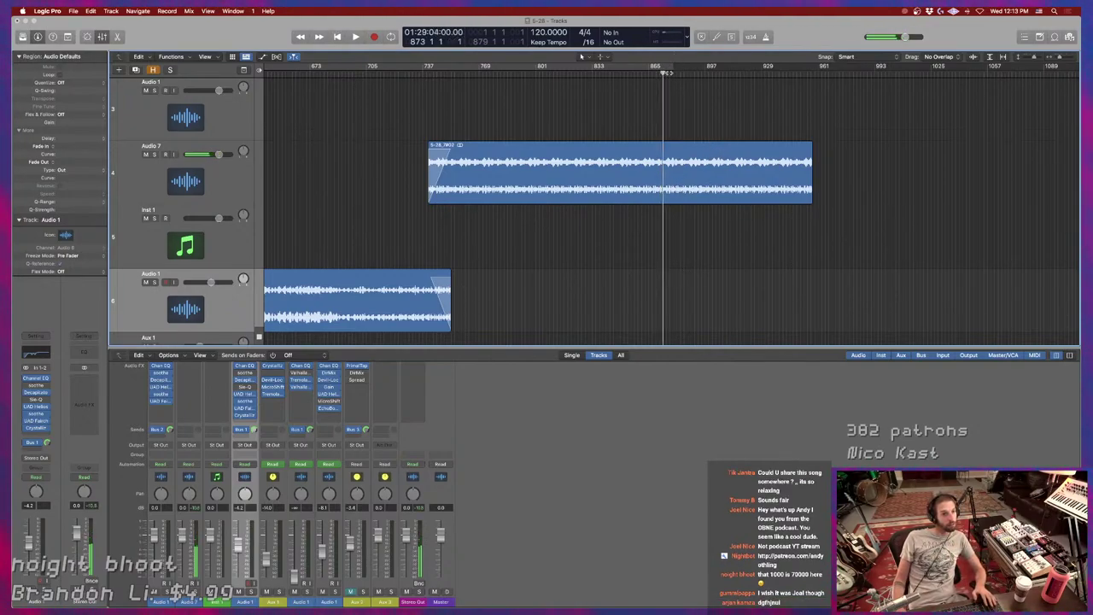
drag(672, 64, 712, 69)
click(742, 181)
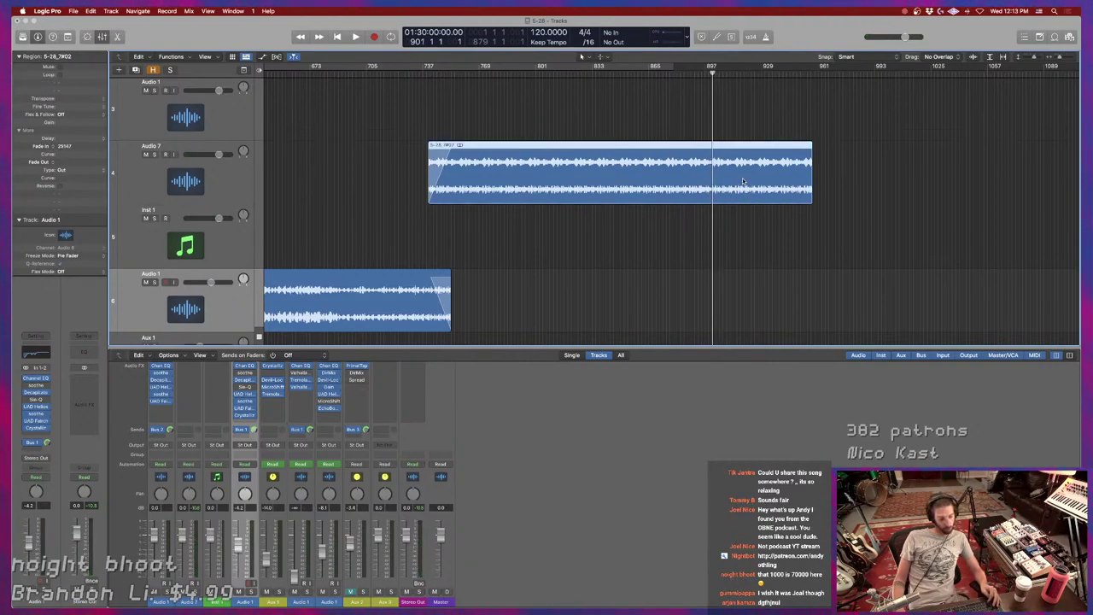
key(super+t)
key(Delete)
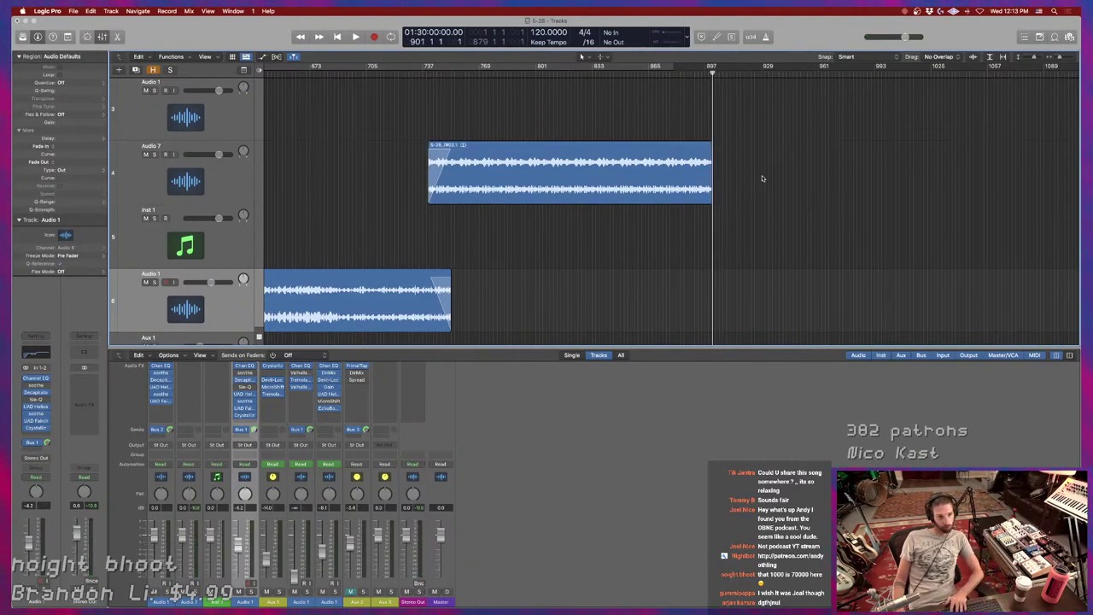
Add a fade-out of about 33,500 ms to the end of the shortened Audio 7 region and play through it.
drag(708, 146, 681, 147)
click(584, 77)
key(space)
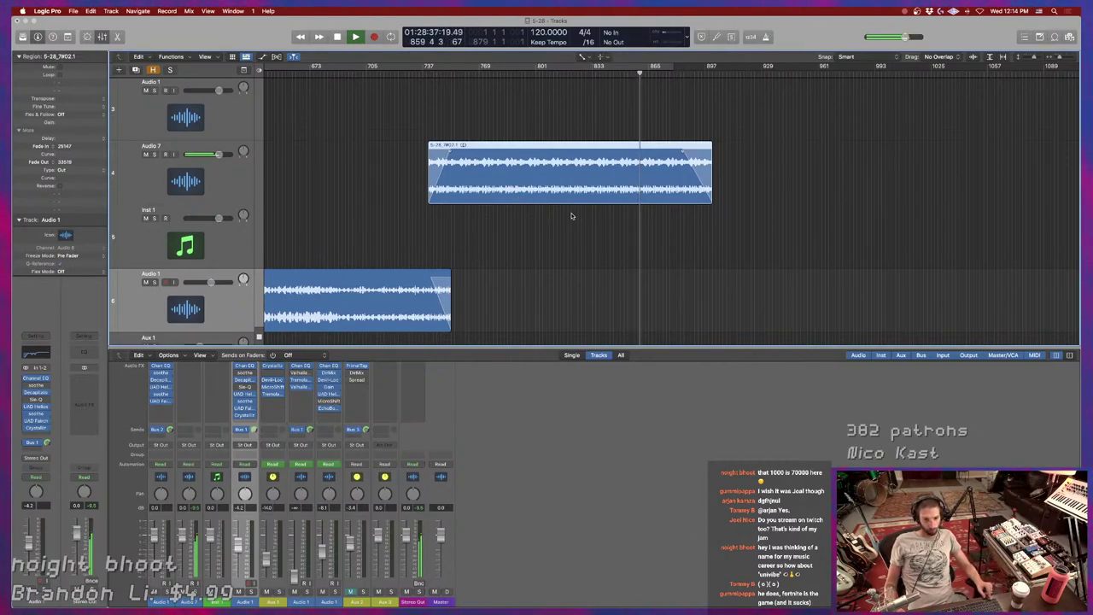
scroll(576, 212, up, 2)
scroll(577, 210, down, 5)
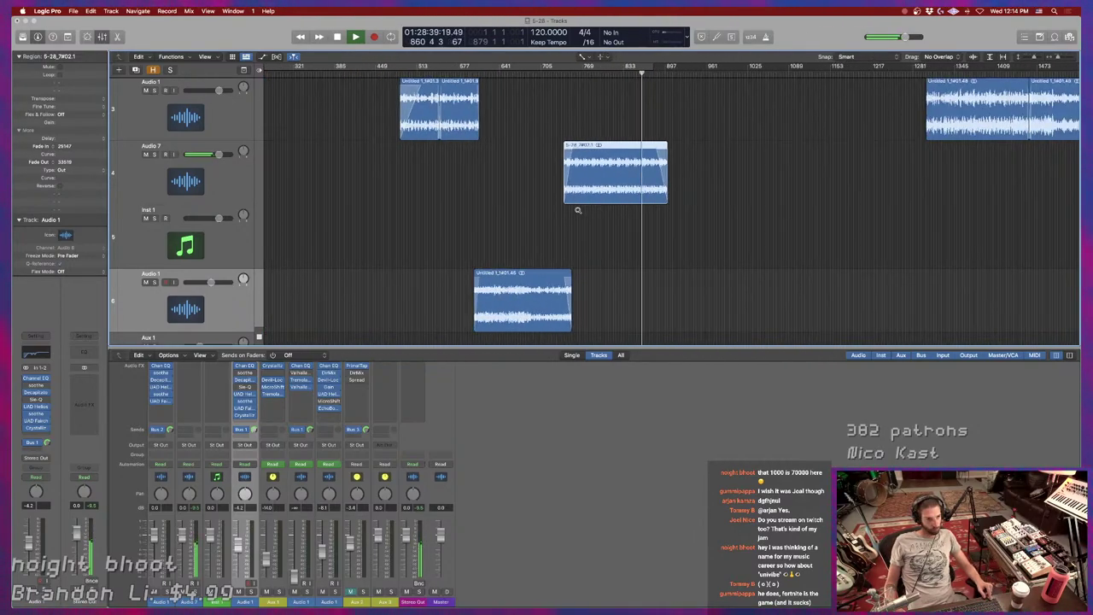
scroll(577, 210, down, 2)
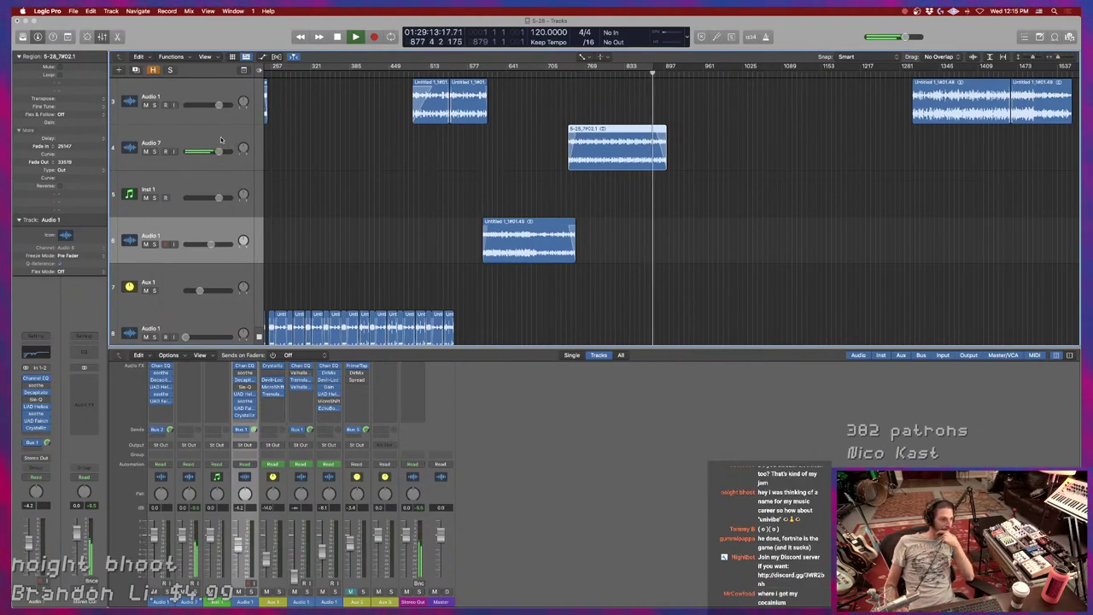
Insert a Channel EQ on the Audio 7 track and enable its low cut at 75 Hz with a 12 dB/Oct slope.
key(Up)
key(Up)
scroll(190, 395, up, 5)
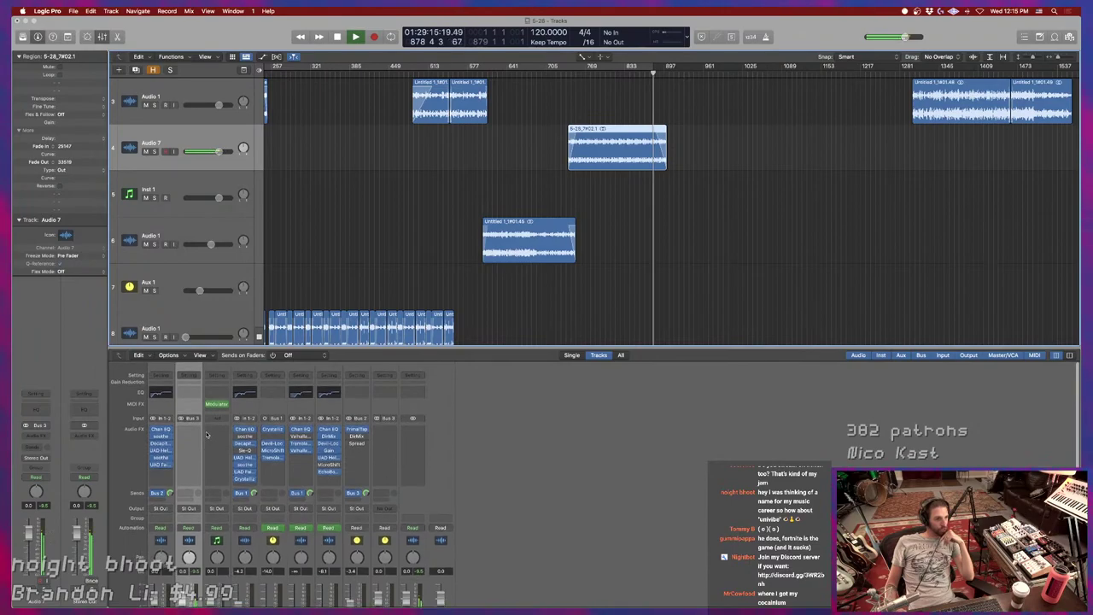
click(190, 394)
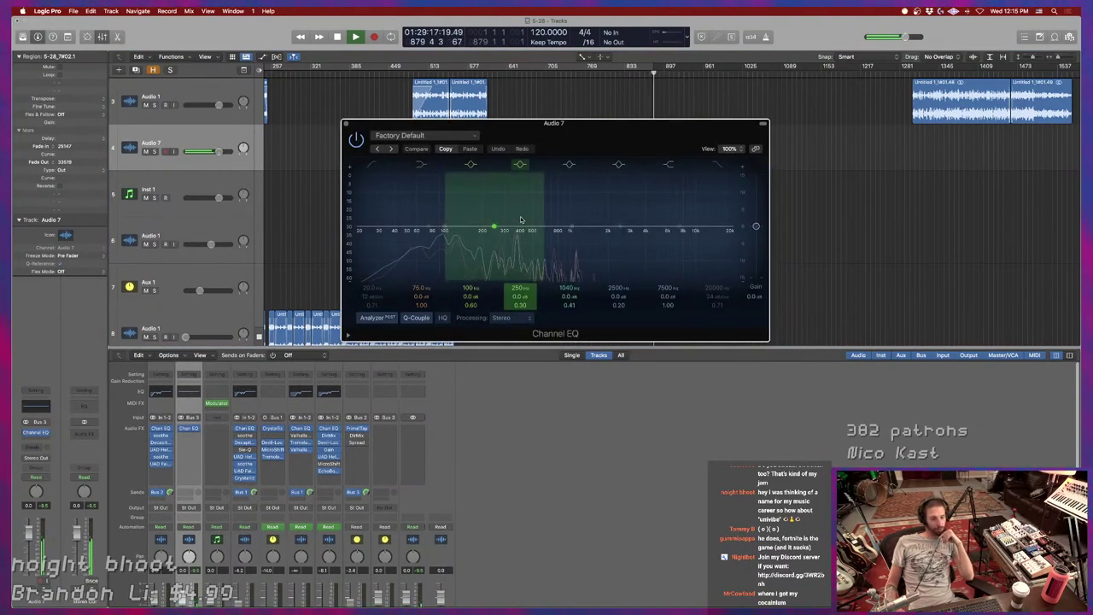
click(373, 163)
drag(379, 294, 379, 265)
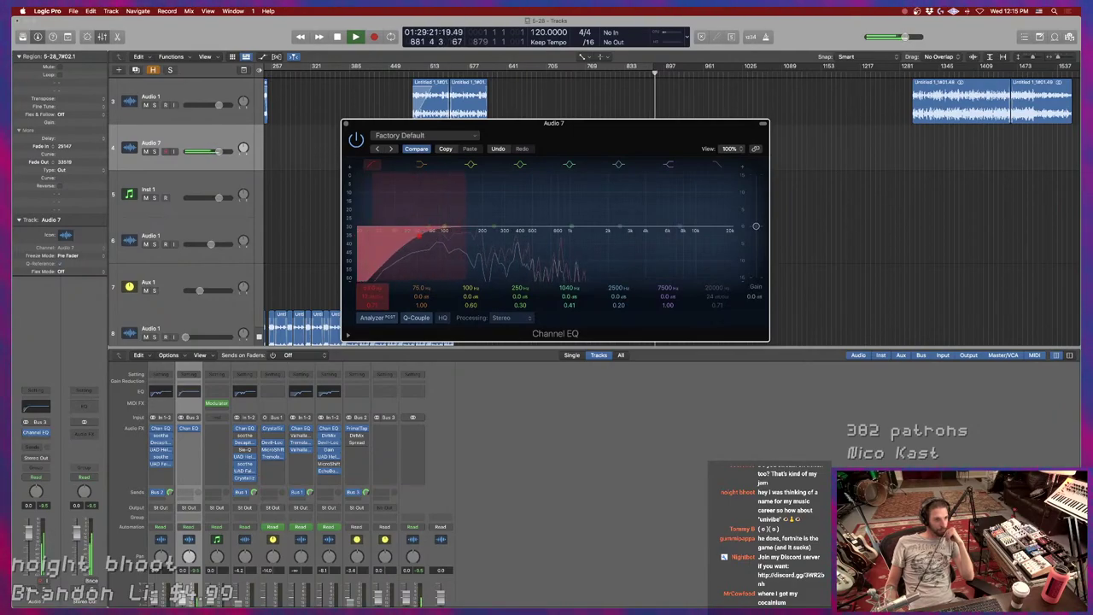
Cut Audio 7 by about 4.2 dB at 206 Hz and 4.7 dB at 845 Hz, narrow both bands and close the EQ.
drag(493, 225, 483, 245)
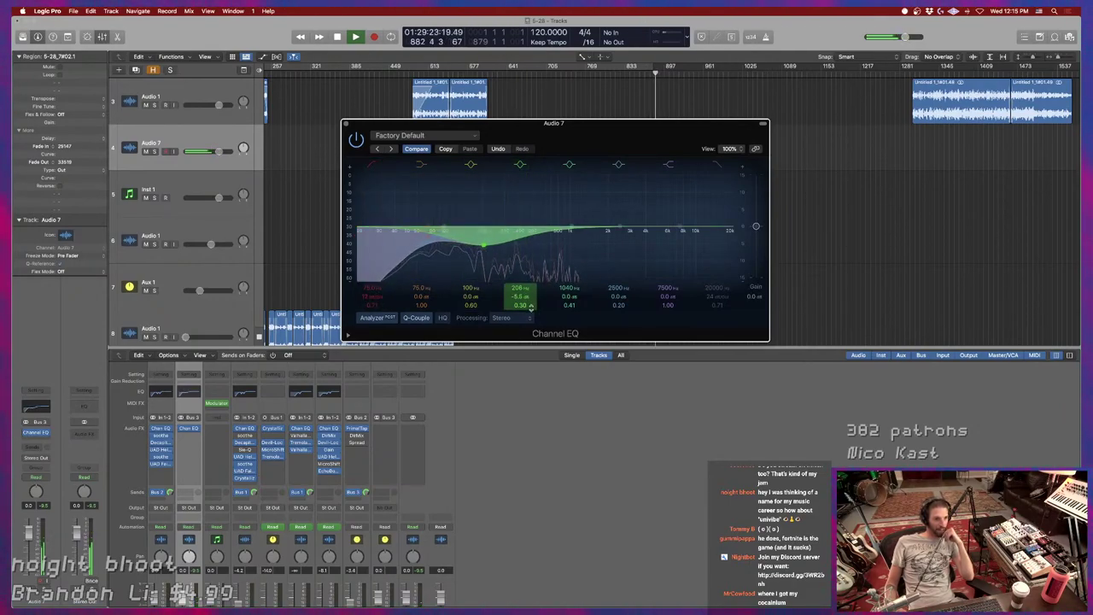
mouse_move(520, 309)
mouse_down()
mouse_move(521, 256)
mouse_move(520, 290)
mouse_up()
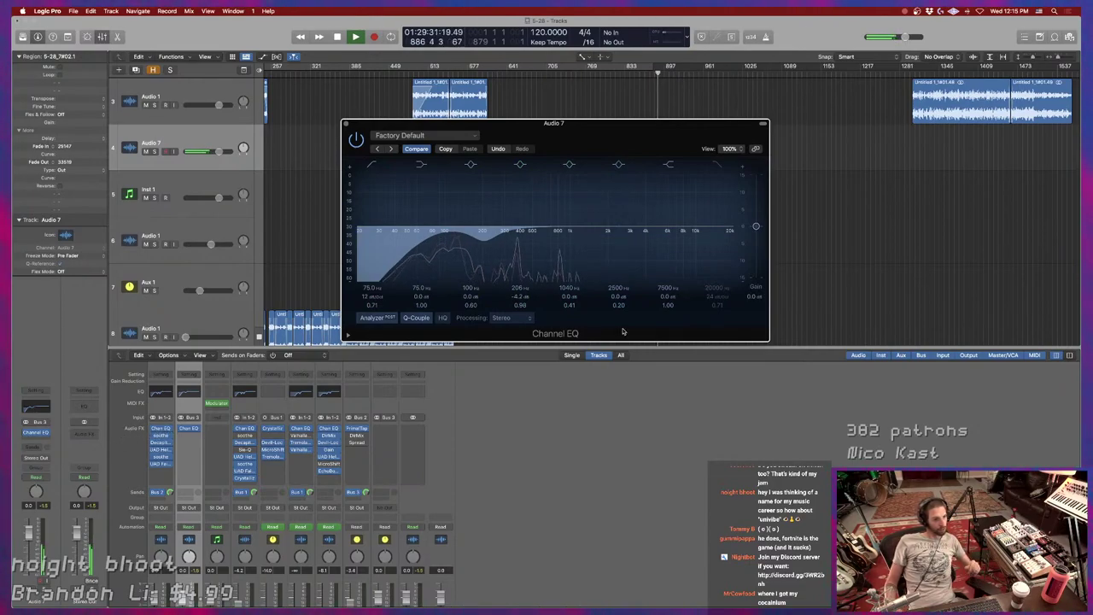
drag(570, 231, 560, 247)
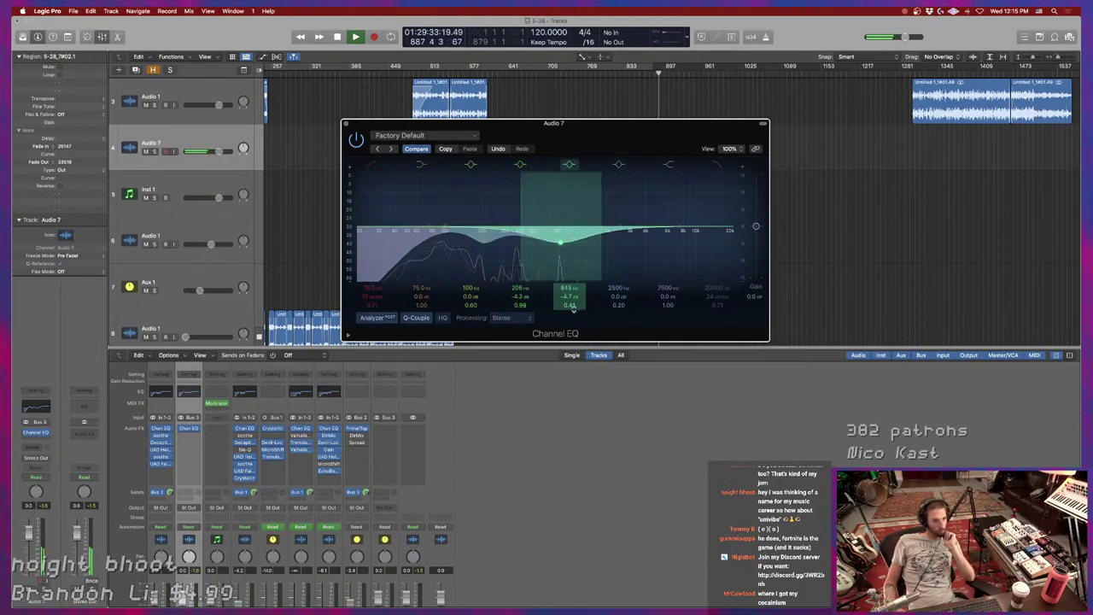
mouse_move(571, 311)
mouse_down()
mouse_move(571, 265)
mouse_move(570, 291)
mouse_up()
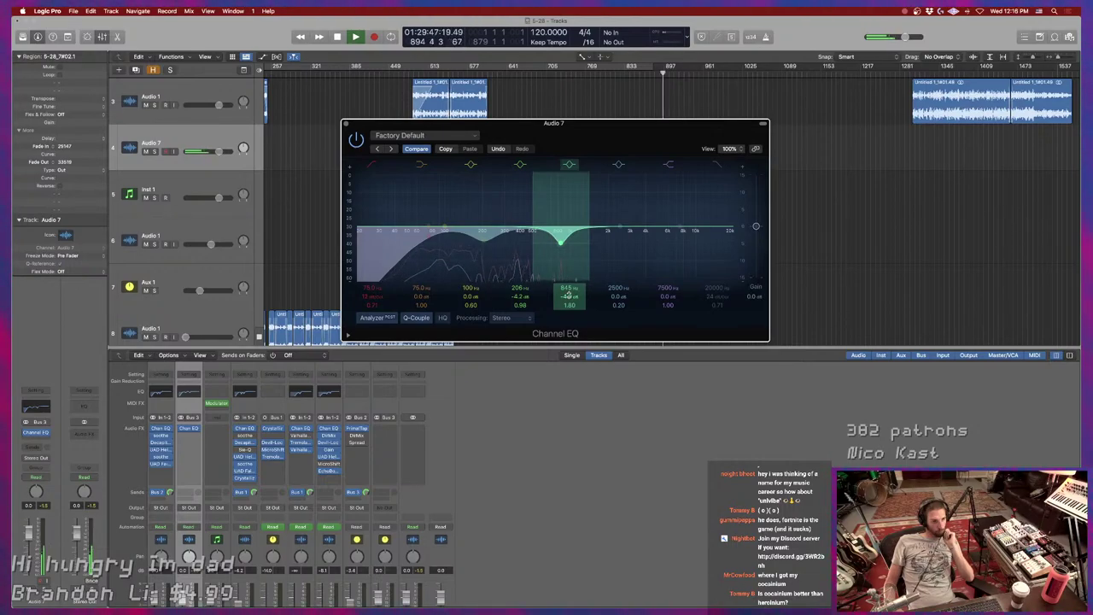
click(347, 124)
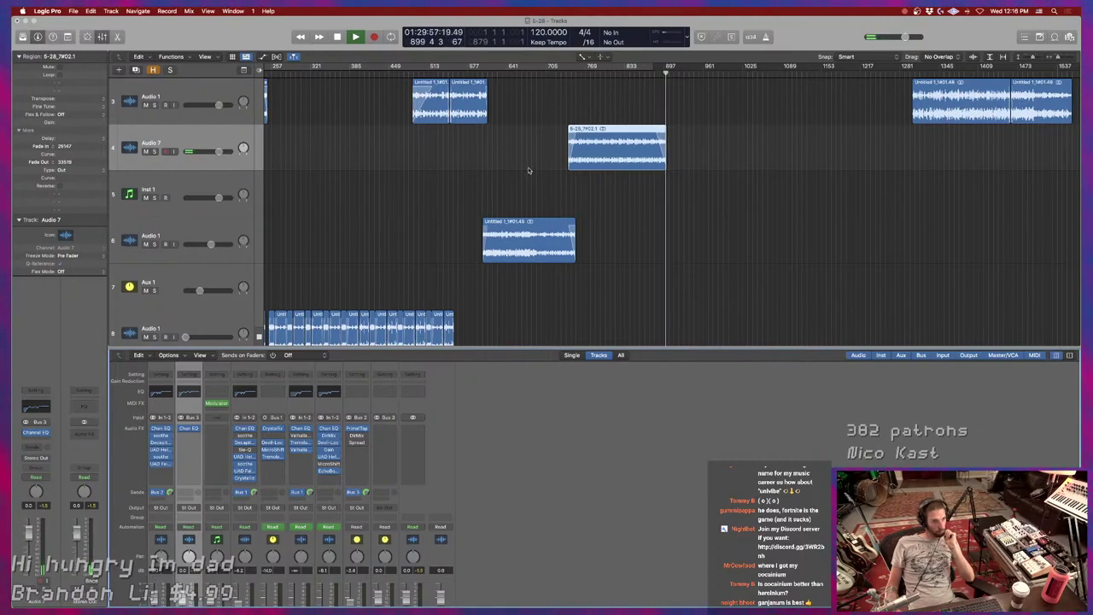
Play the arrangement from about bar 670, show all tracks in overview and stop playback.
click(525, 72)
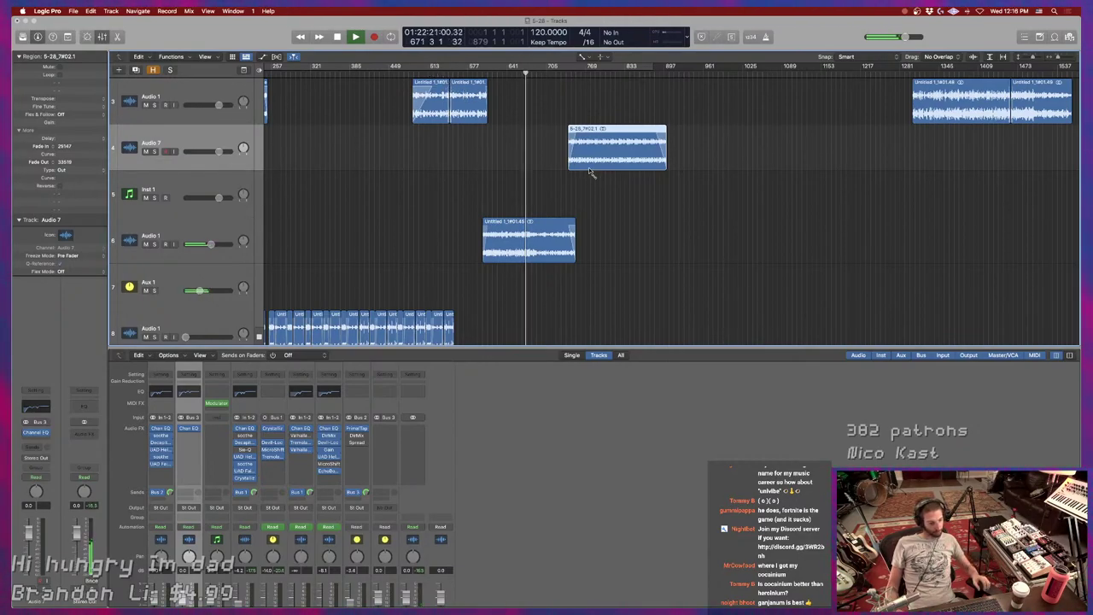
key(super+Left)
key(super+Up)
key(super+Up)
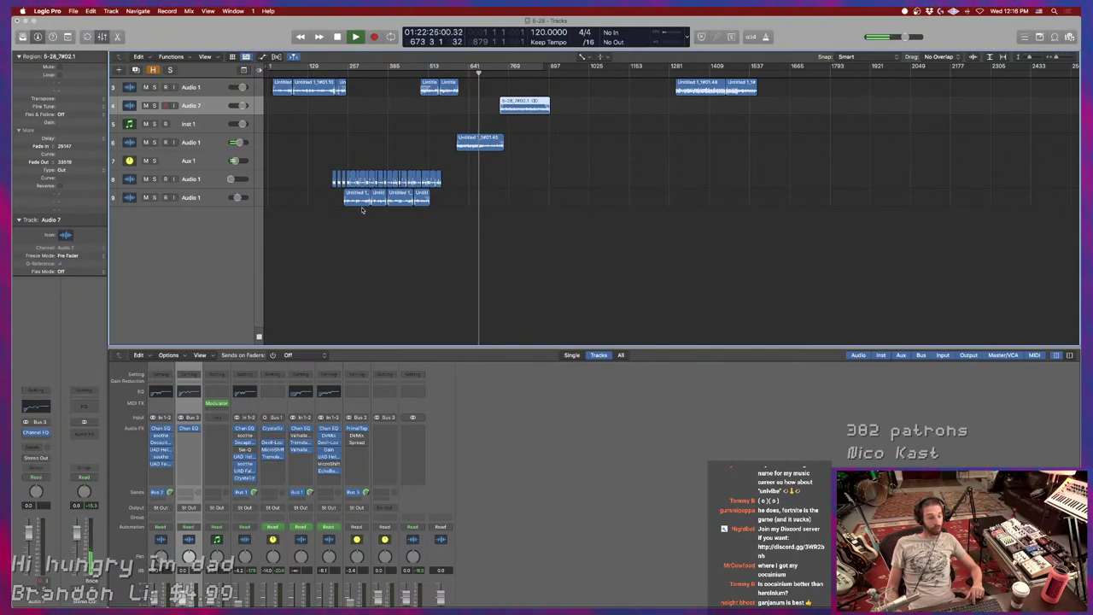
key(space)
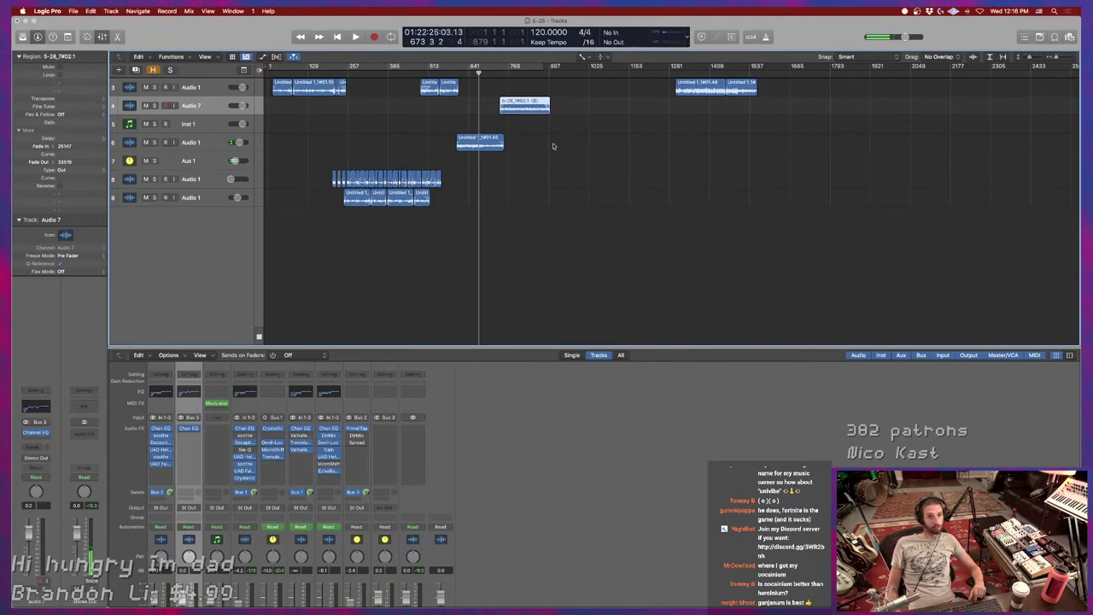
Turn the cycle range back on, extend its end to bar 902 and place the playhead at bar 896.
click(326, 68)
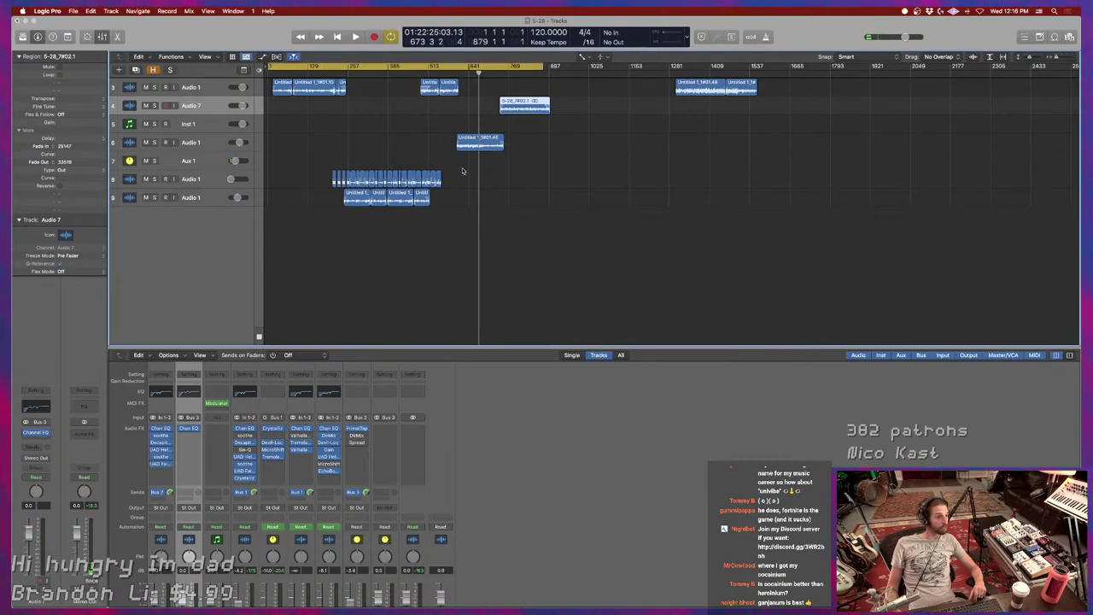
key(super+Right)
key(super+Right)
key(super+Right)
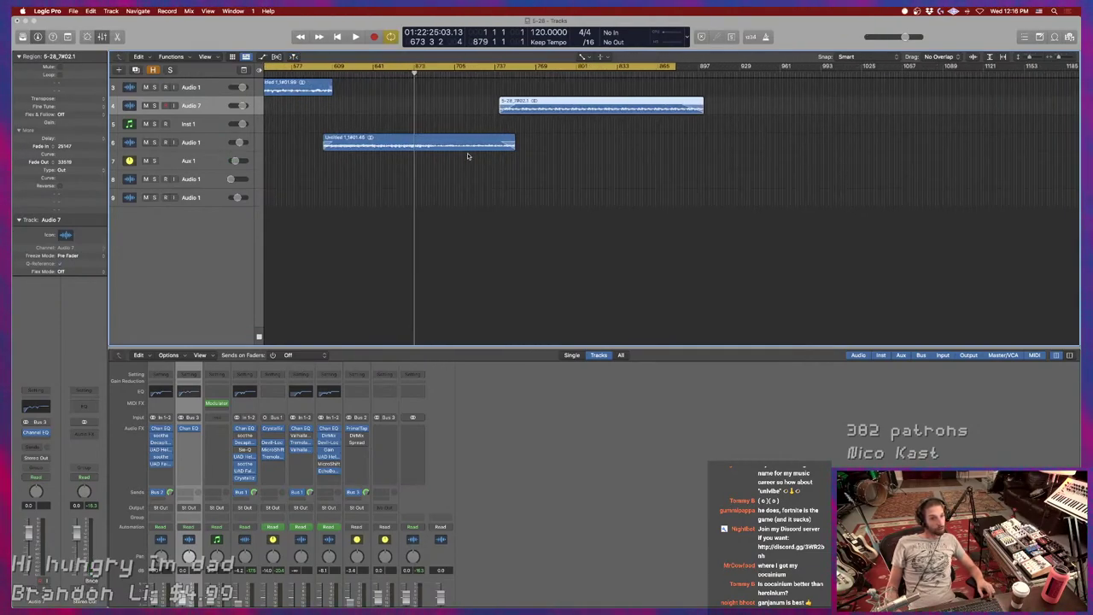
drag(680, 66, 703, 67)
click(697, 75)
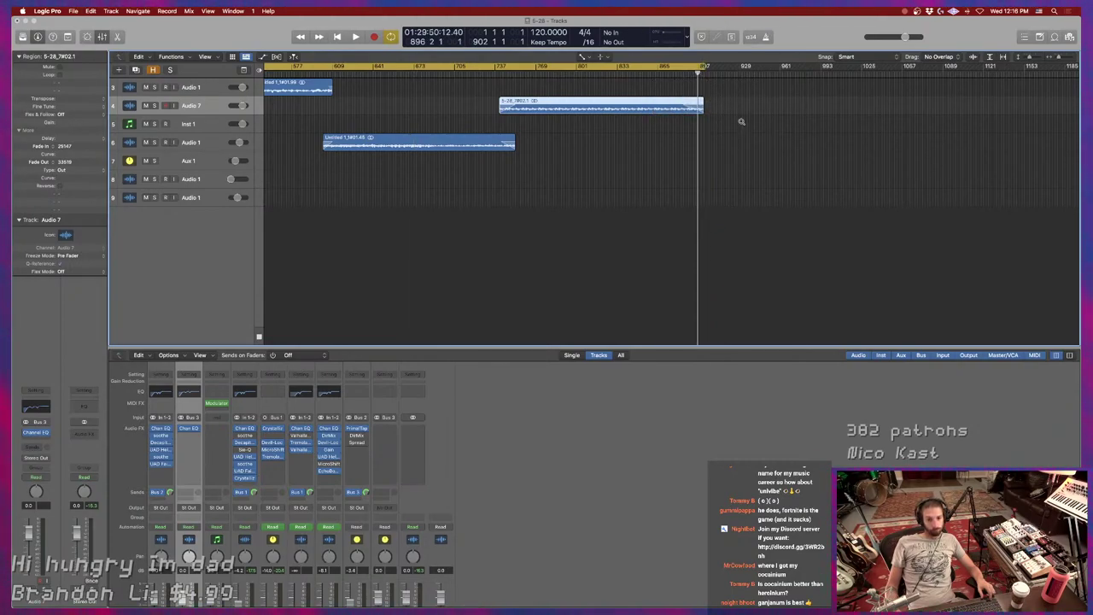
Trim the cycle range's end to bar 901, matching the end of the faded Audio 7 region.
key(z)
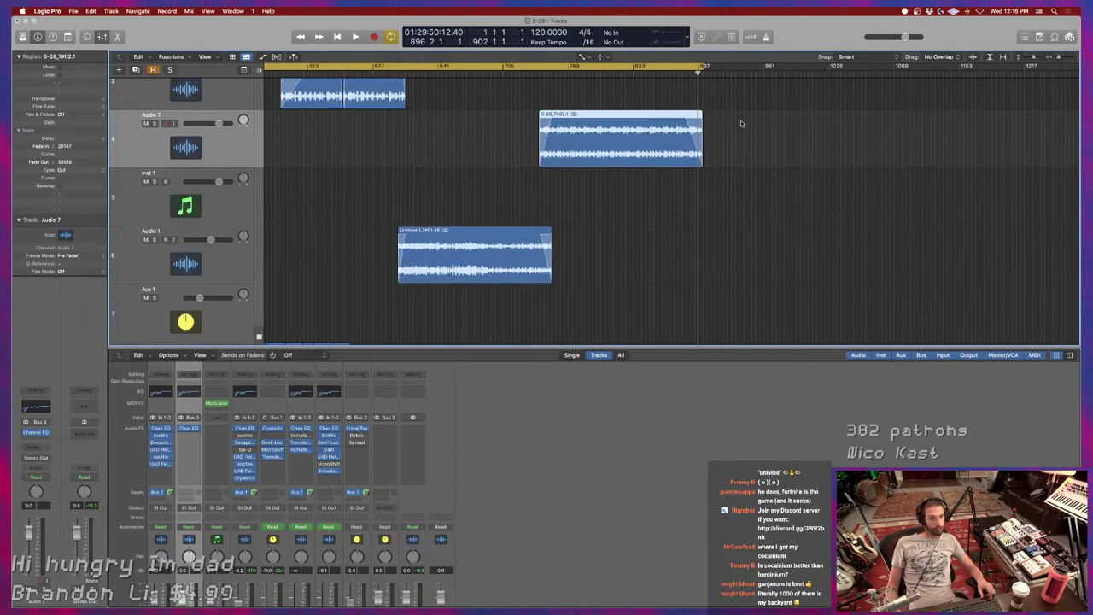
key(super+Right)
key(super+Right)
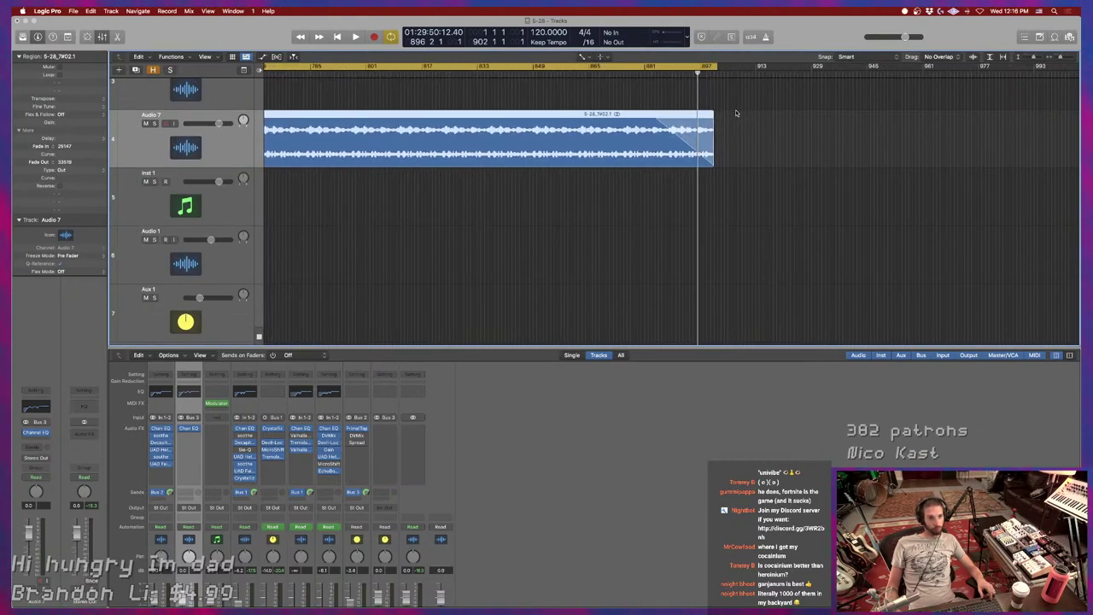
key(super+Right)
key(super+Right)
key(super+Right)
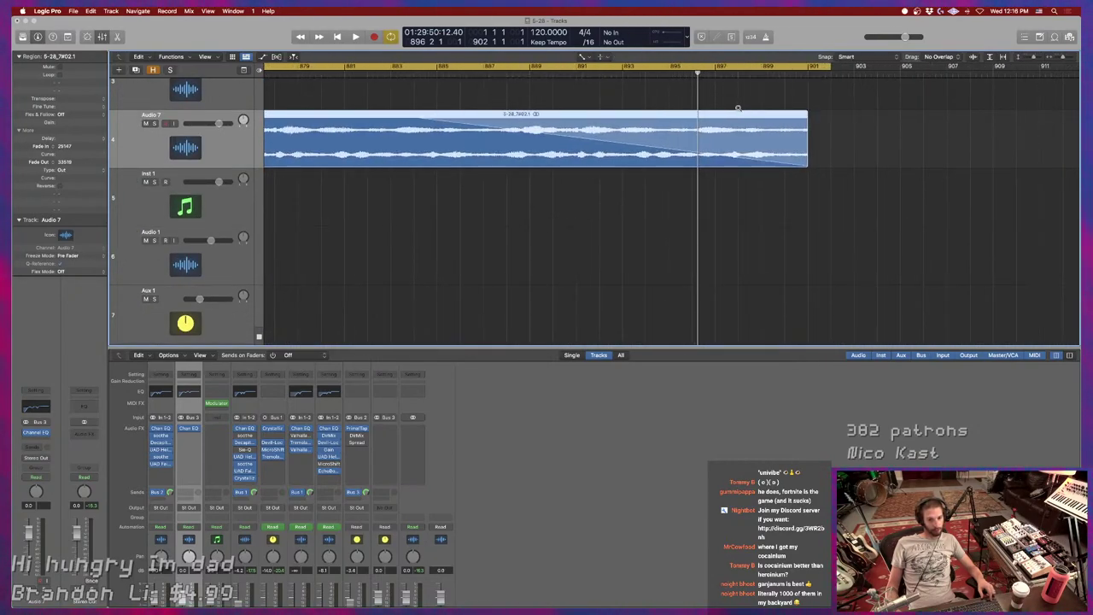
key(super+Down)
key(super+Down)
key(super+Down)
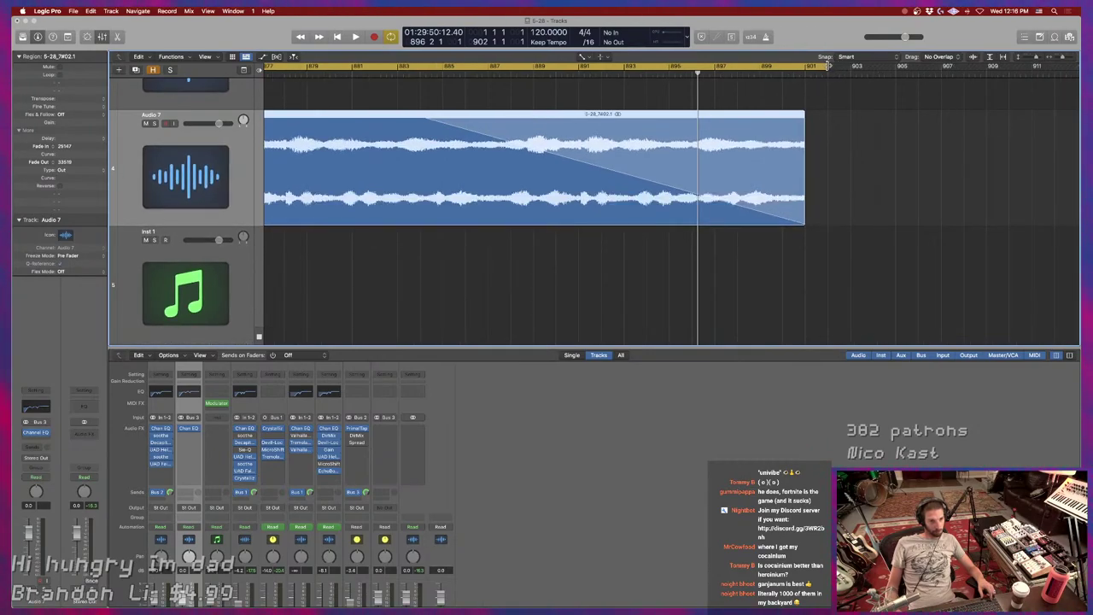
key(super+Right)
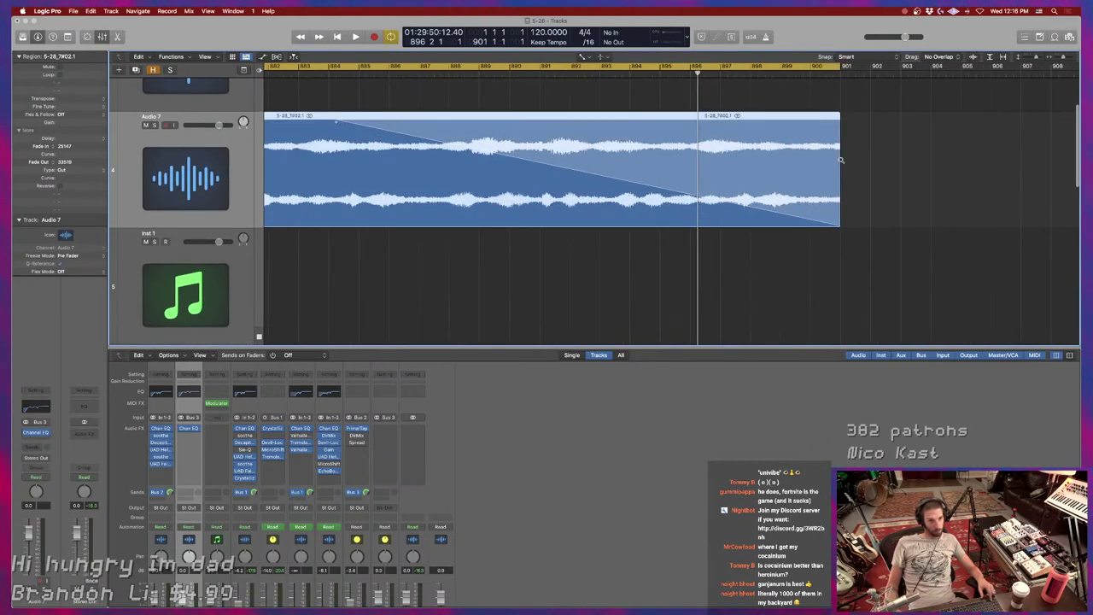
Move the cycle range's start to bar 15, where the first Audio 1 region begins.
key(z)
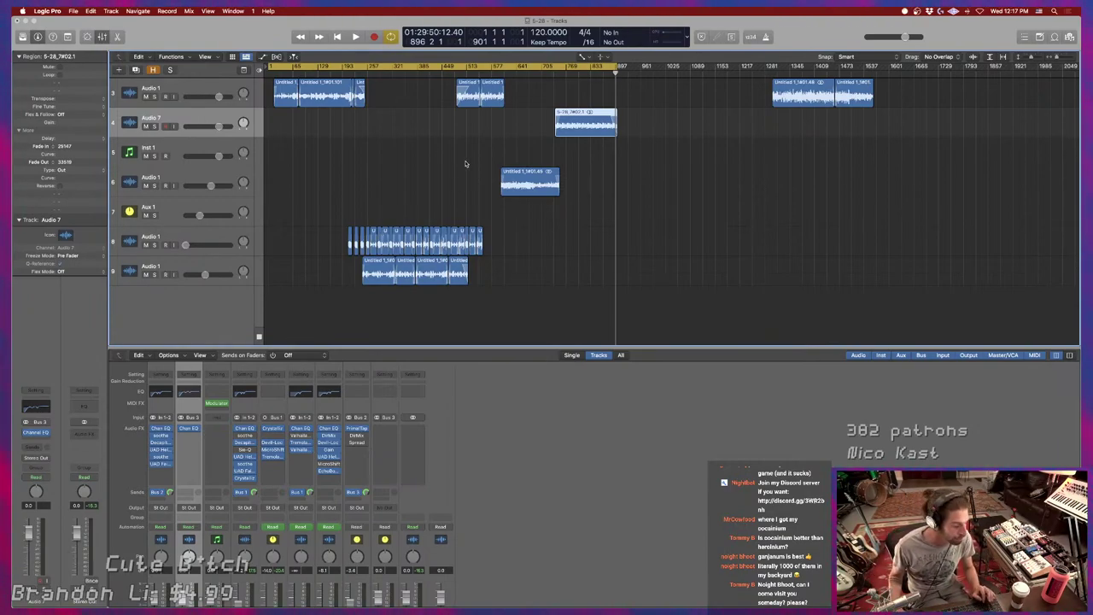
scroll(494, 133, up, 6)
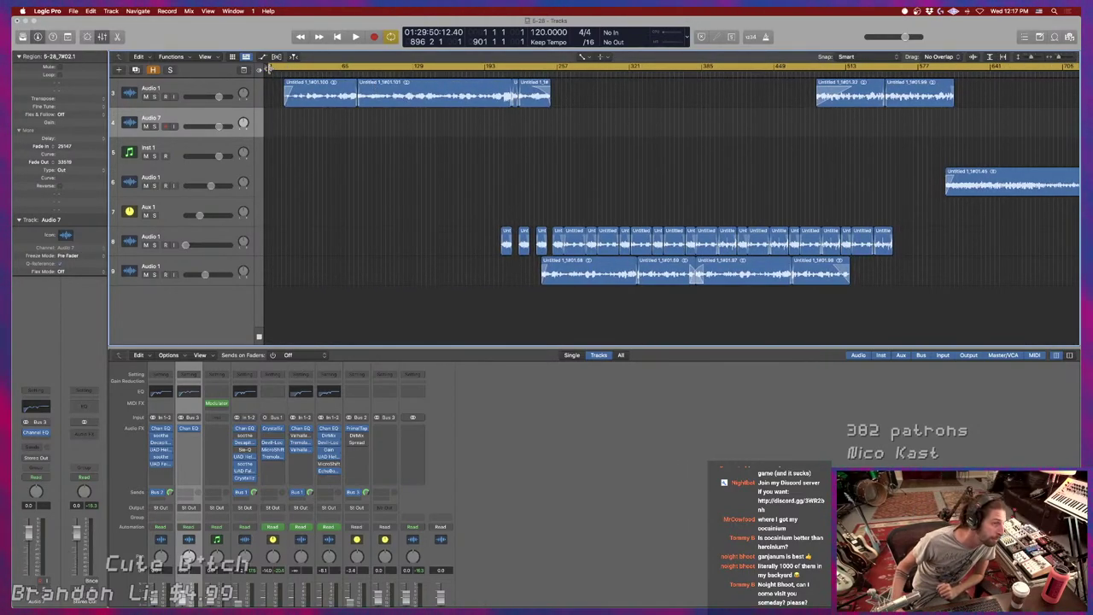
drag(268, 68, 285, 69)
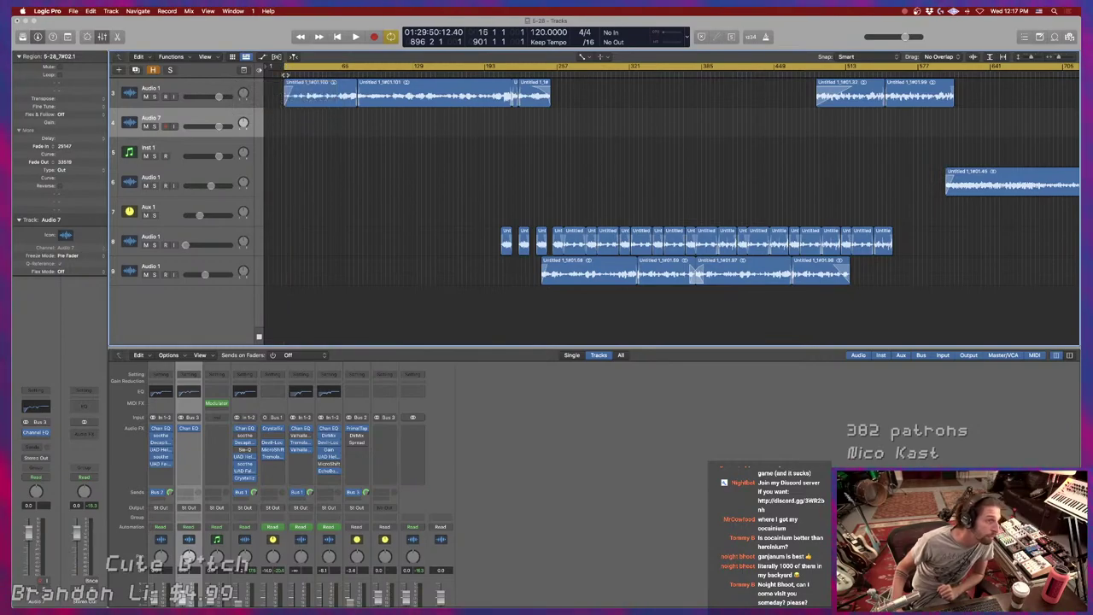
key(super+Right)
key(super+Right)
key(super+Right)
key(super+Right)
key(super+Right)
key(super+Right)
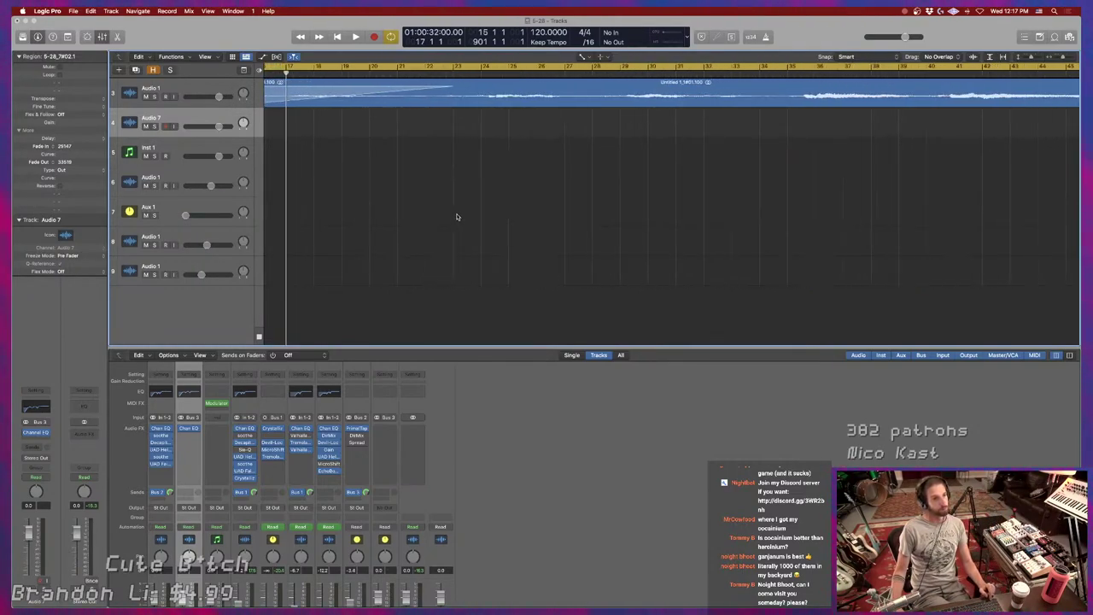
Play the arrangement from the cycle start, then continue listening from about bar 125 in the opening Audio 1 regions.
scroll(460, 217, right, 1)
key(space)
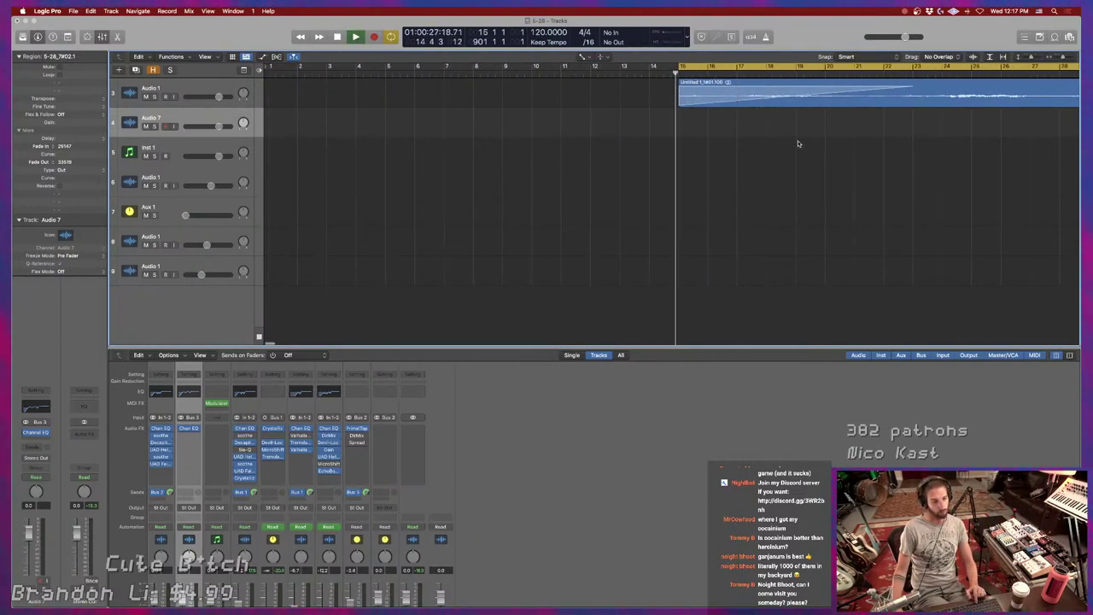
ctrl+alt+click(835, 226)
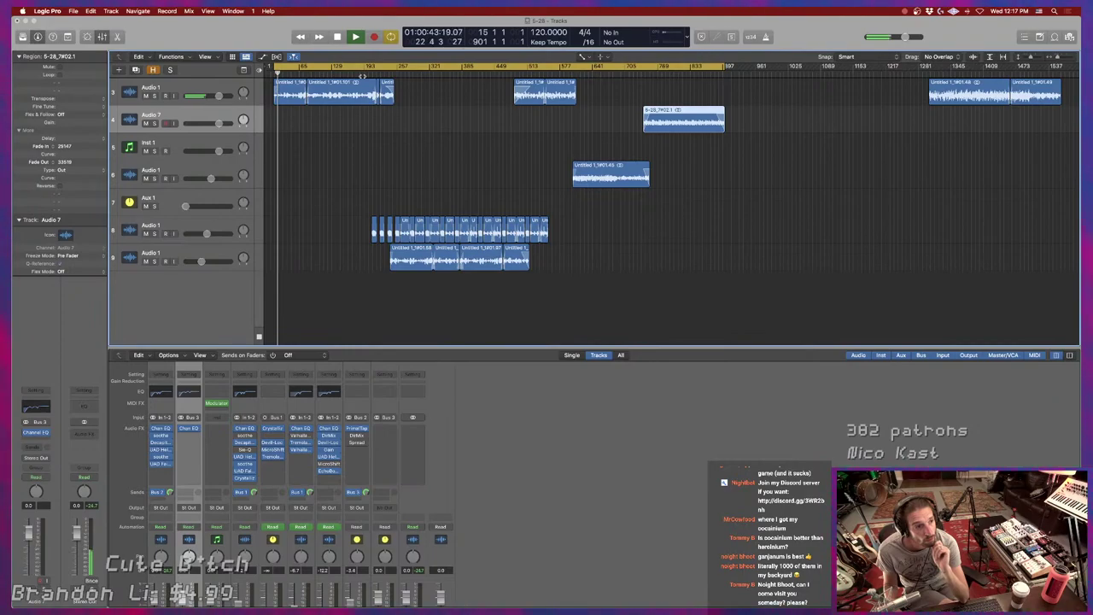
click(329, 73)
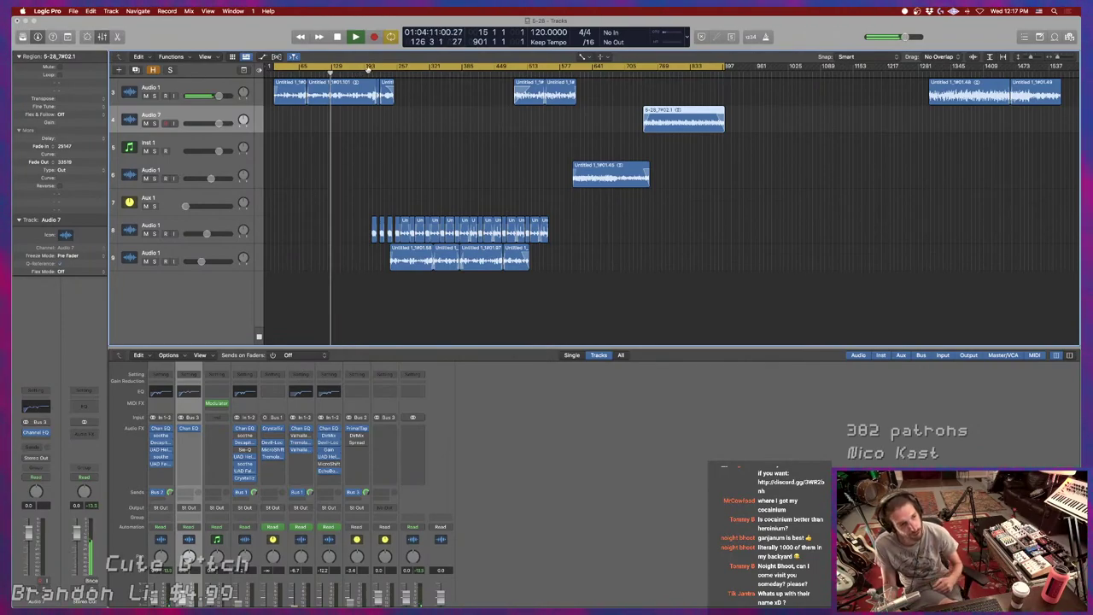
Turn off the cycle range and play the arrangement from about bar 369, then from about bar 524.
key(space)
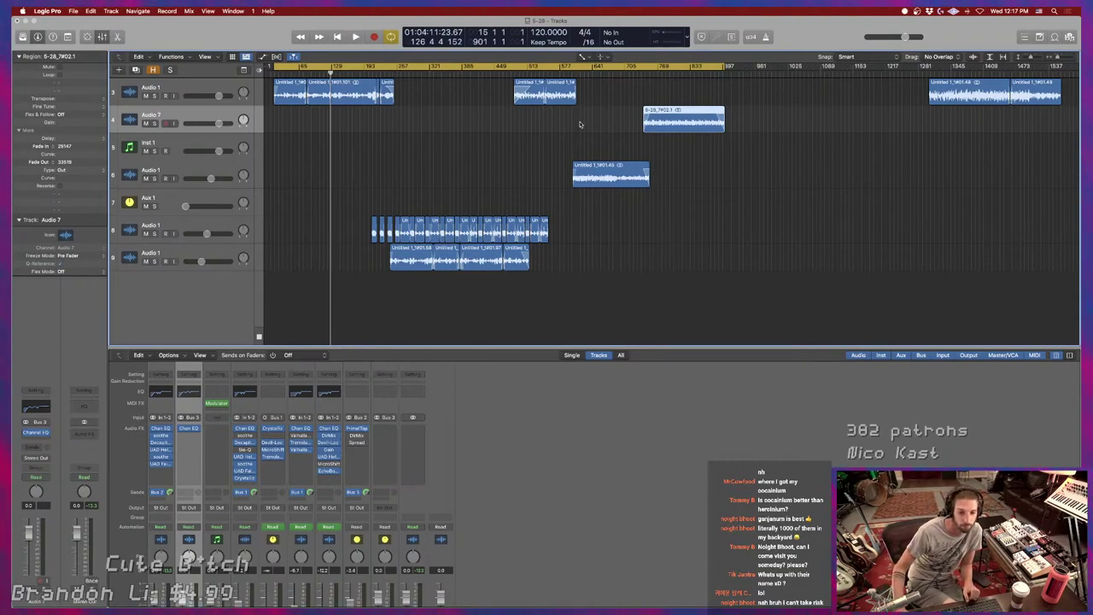
click(459, 73)
click(459, 73)
key(space)
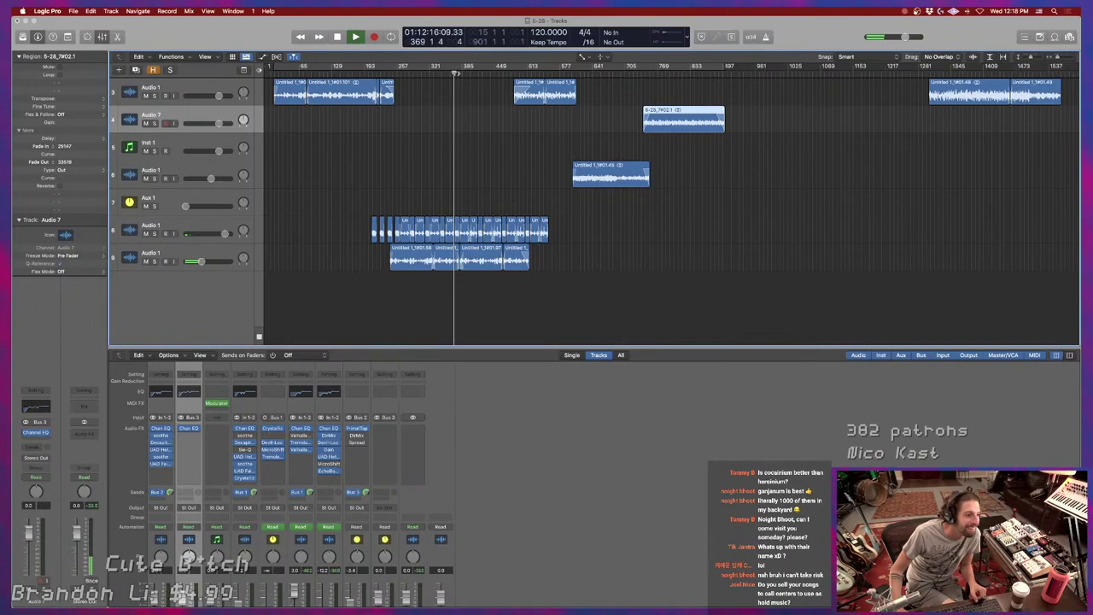
click(533, 72)
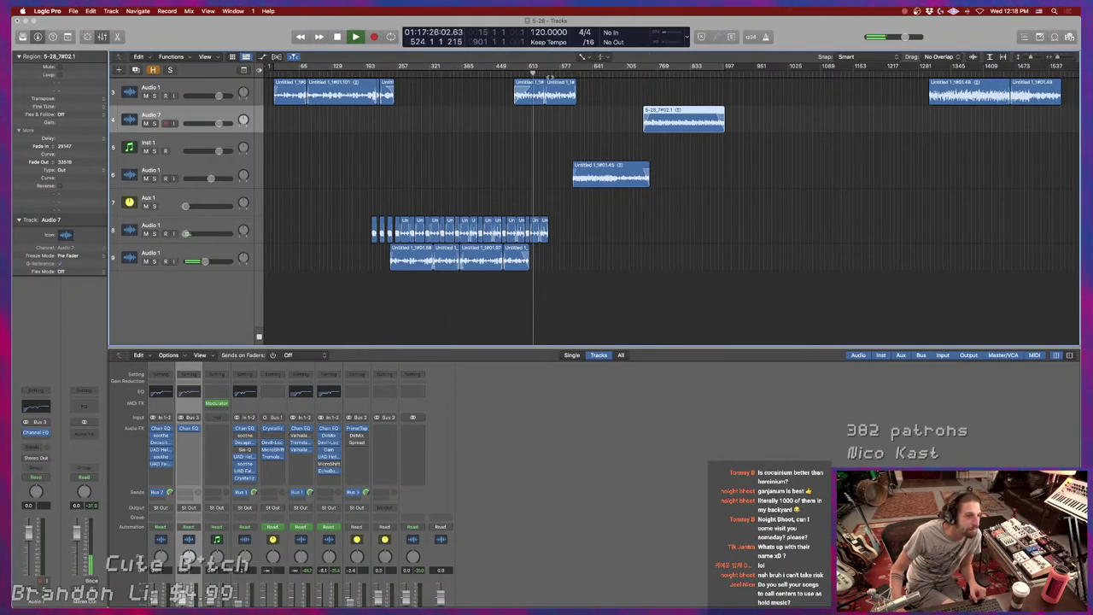
Insert the stereo UAD Ampex ATR-102 tape plug-in in the first effect slot of the Stereo Out channel.
scroll(378, 479, down, 2)
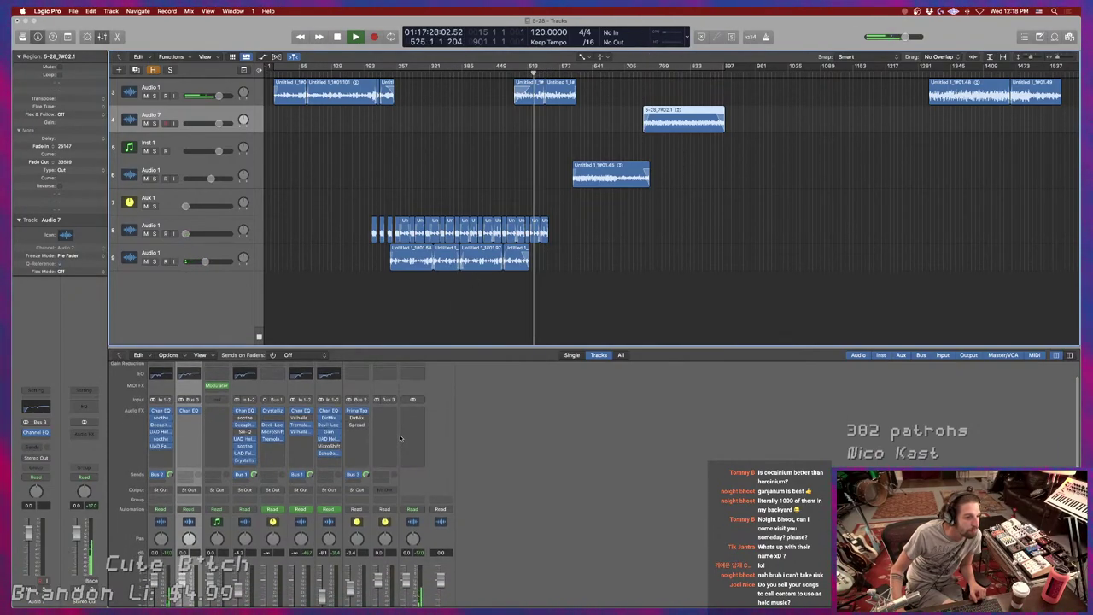
click(413, 413)
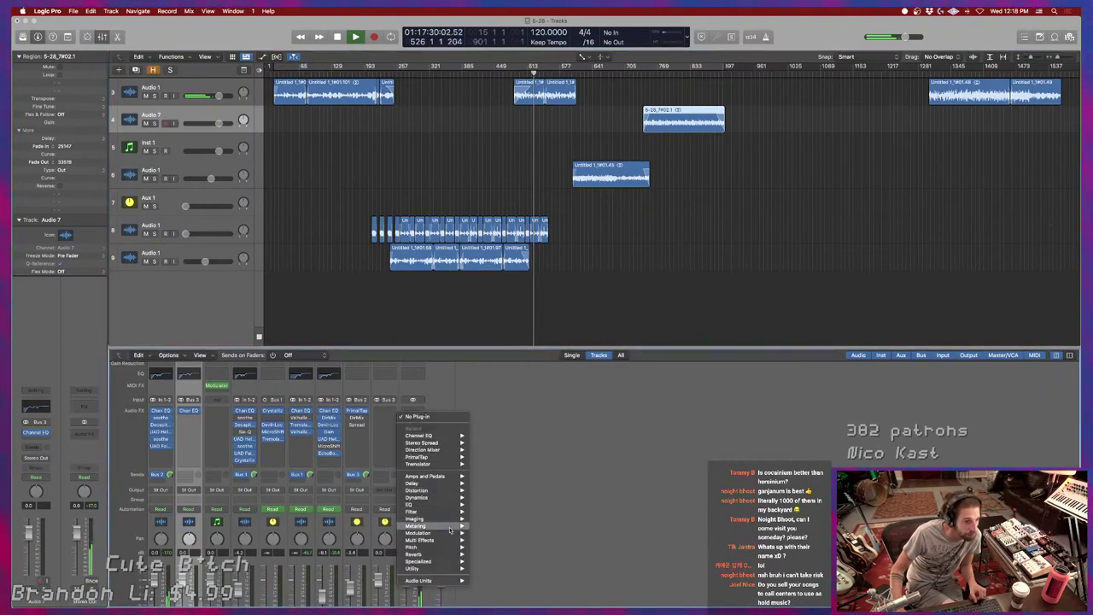
mouse_move(438, 581)
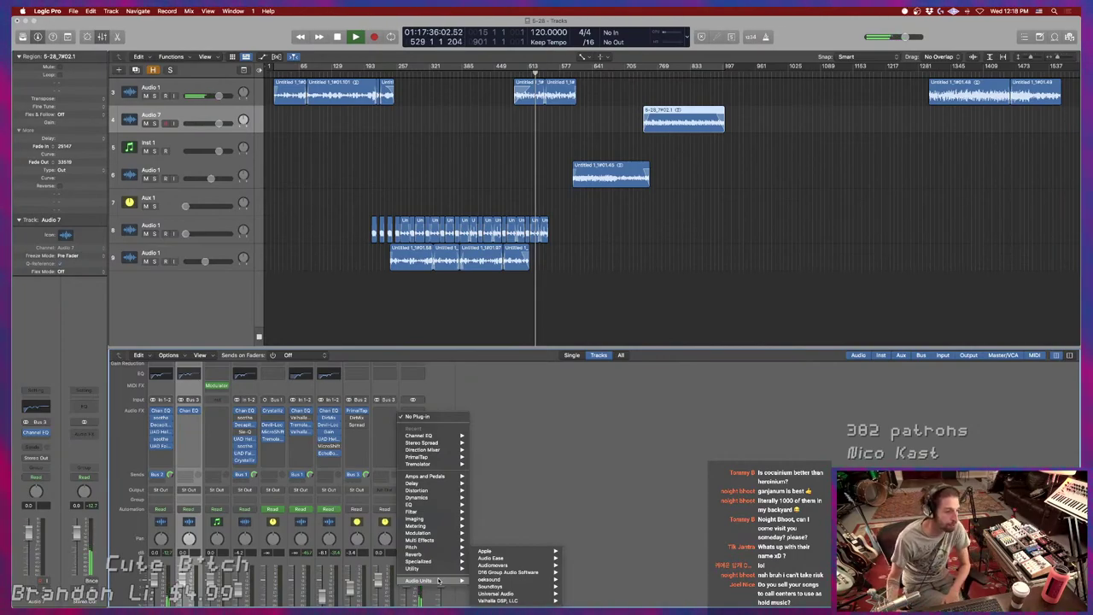
mouse_move(534, 601)
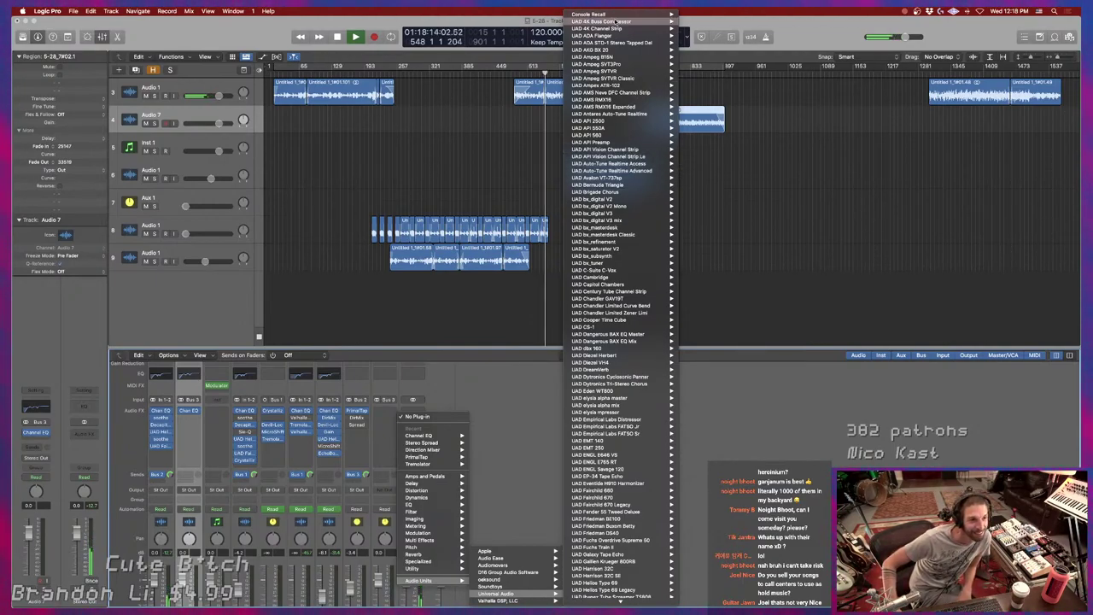
scroll(651, 71, down, 1)
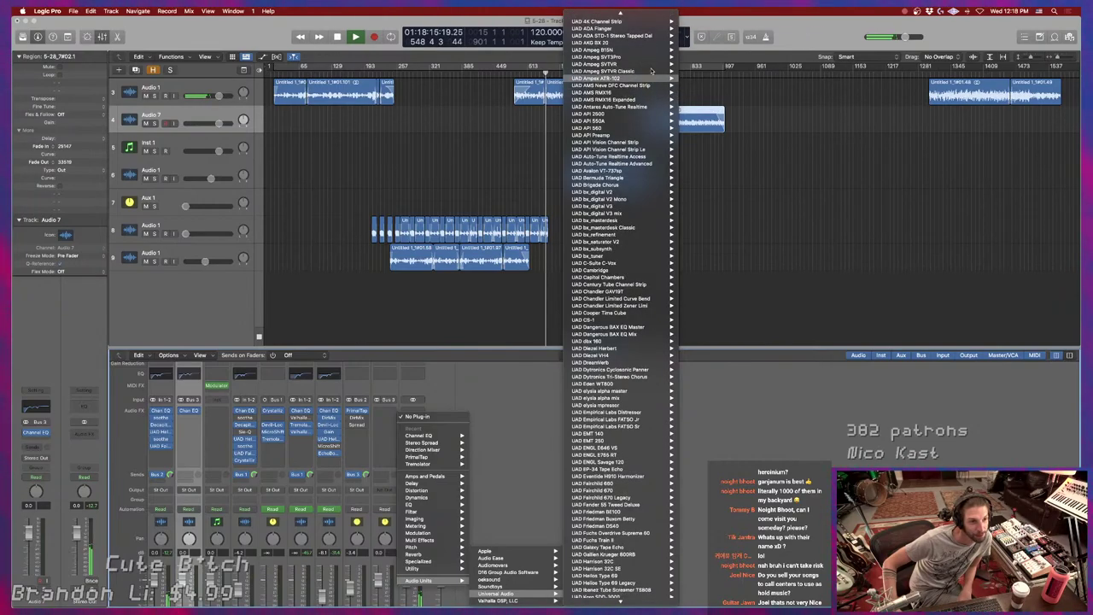
scroll(651, 72, down, 1)
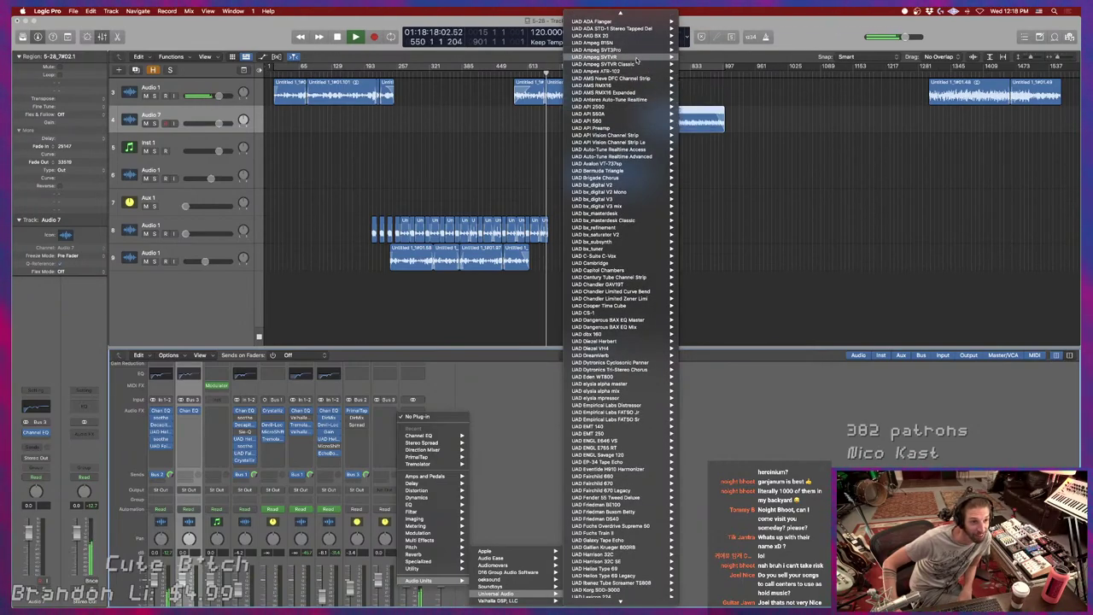
mouse_move(652, 72)
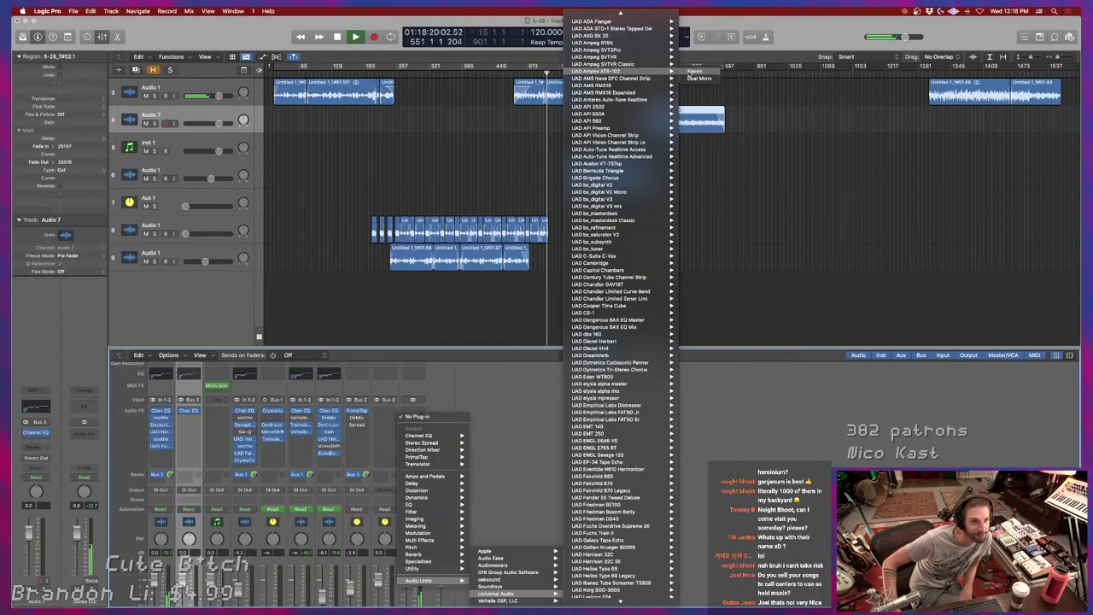
click(693, 72)
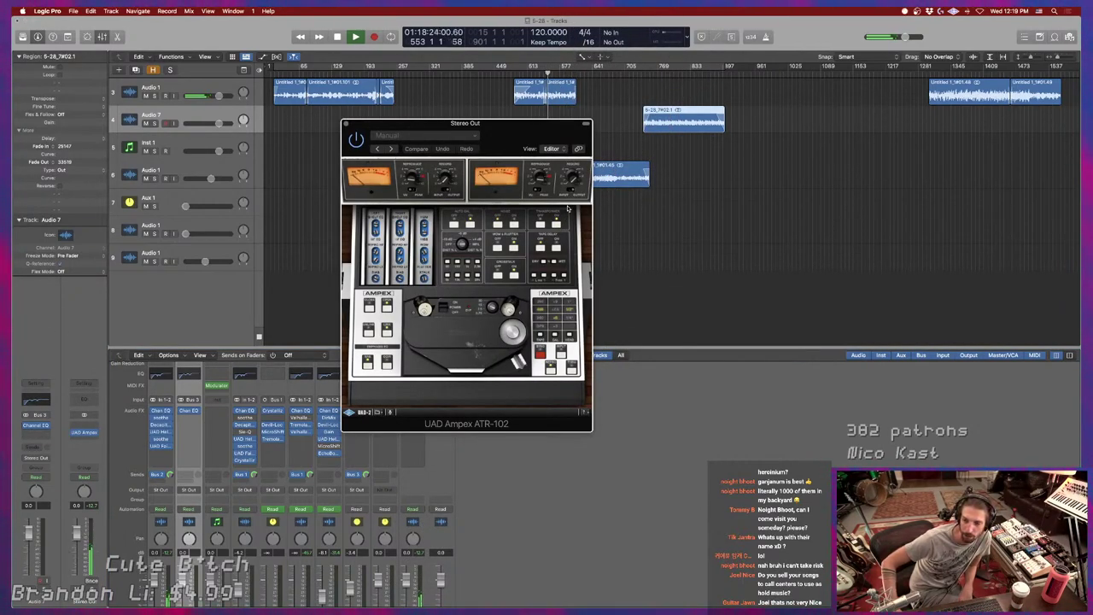
Audition the Ampex ATR-102's MIX RD-Type factory presets from Type 468 15IPS onward, settle on MIX Mike Poole-El Gordo and close the plug-in.
click(557, 309)
click(440, 136)
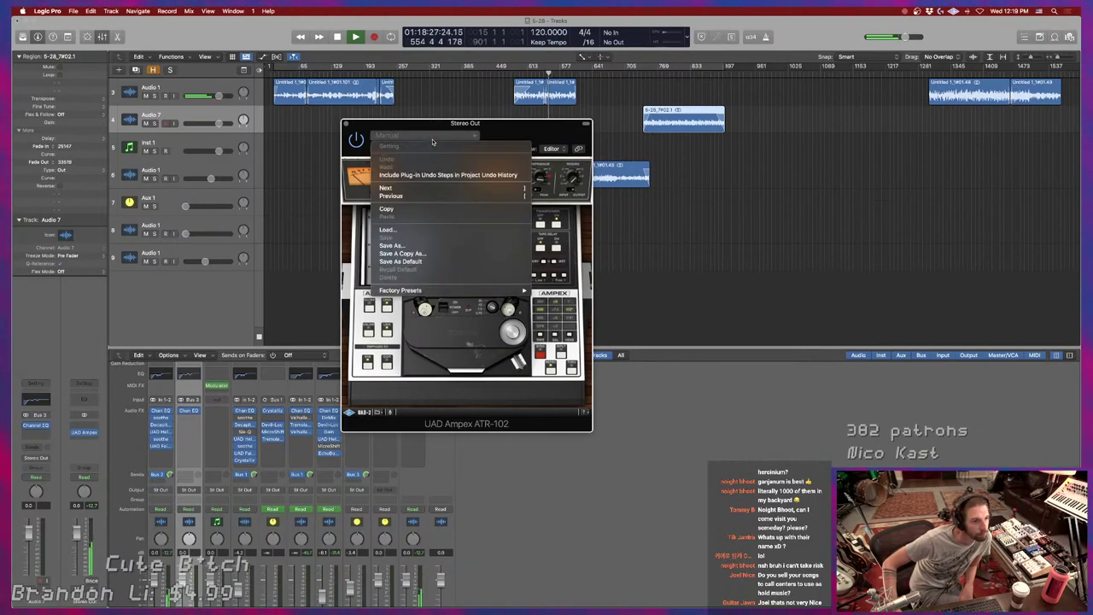
mouse_move(482, 291)
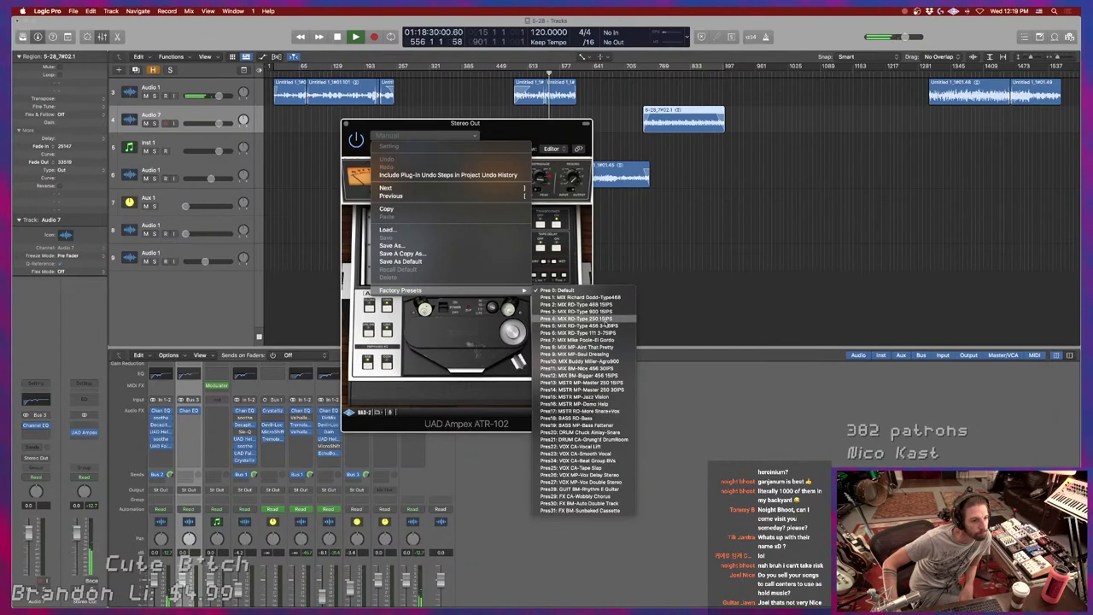
click(580, 305)
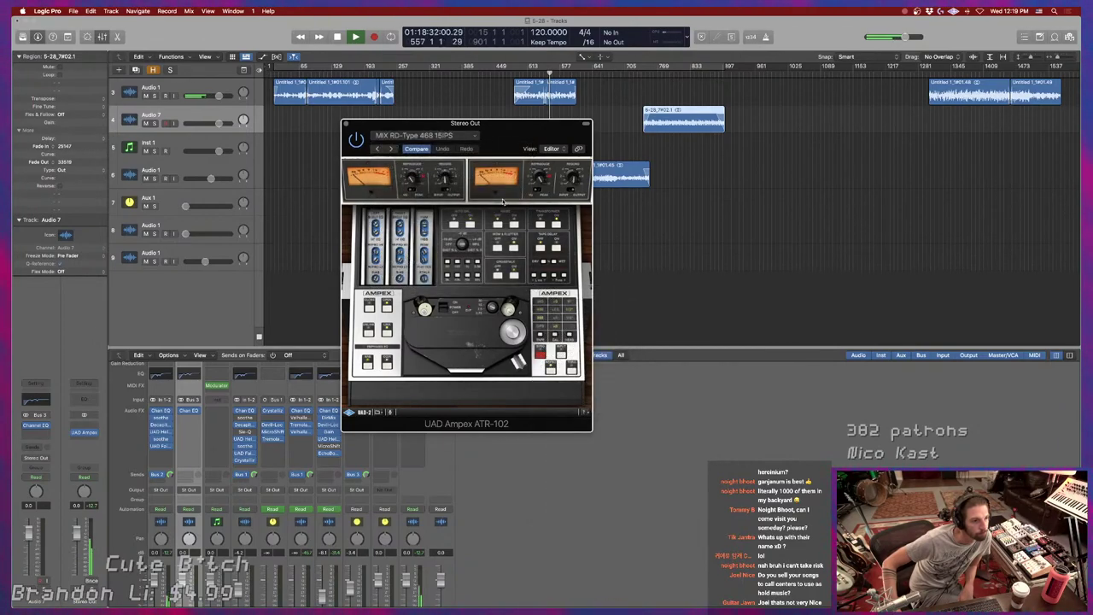
click(391, 150)
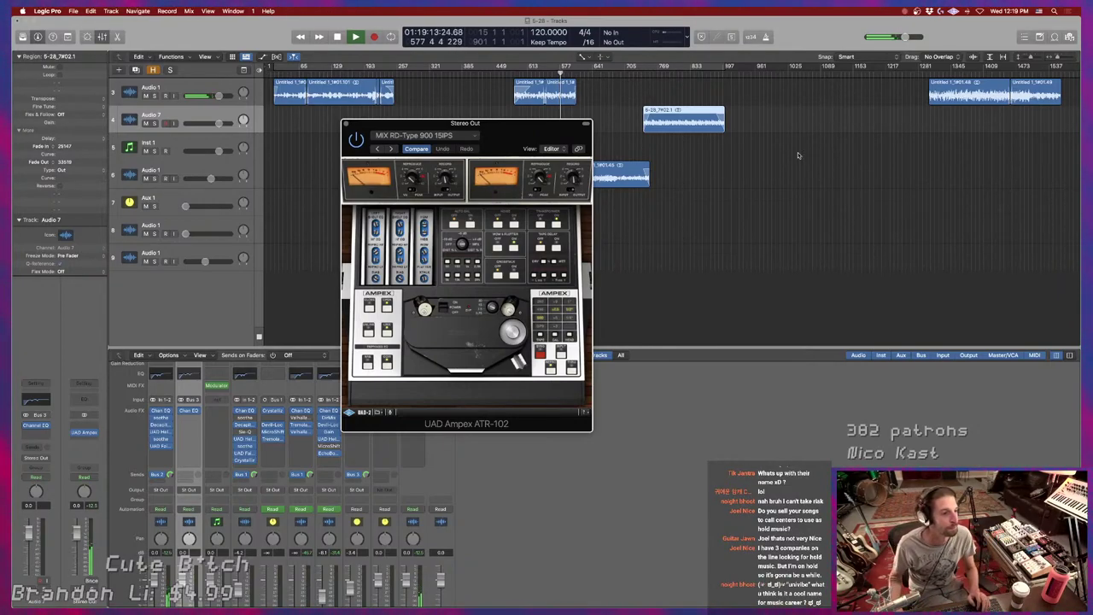
click(390, 149)
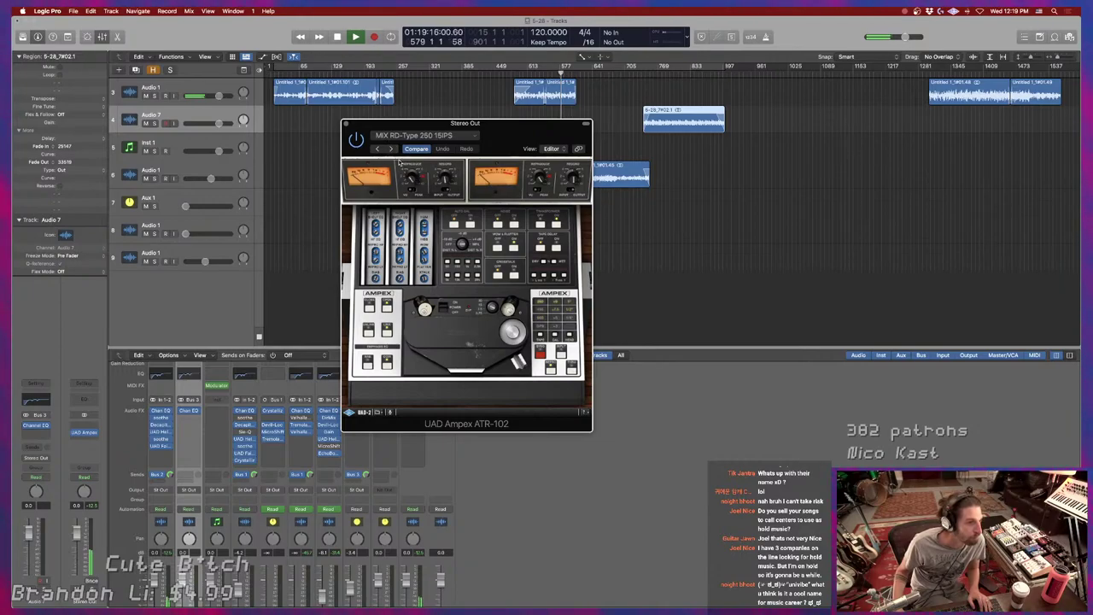
click(394, 150)
click(391, 150)
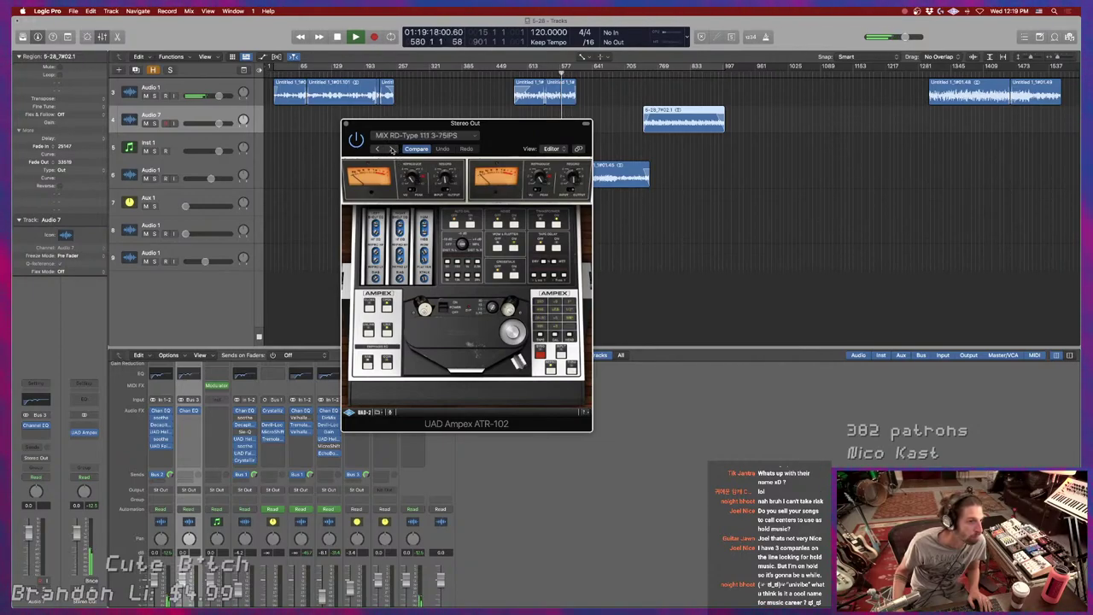
click(391, 149)
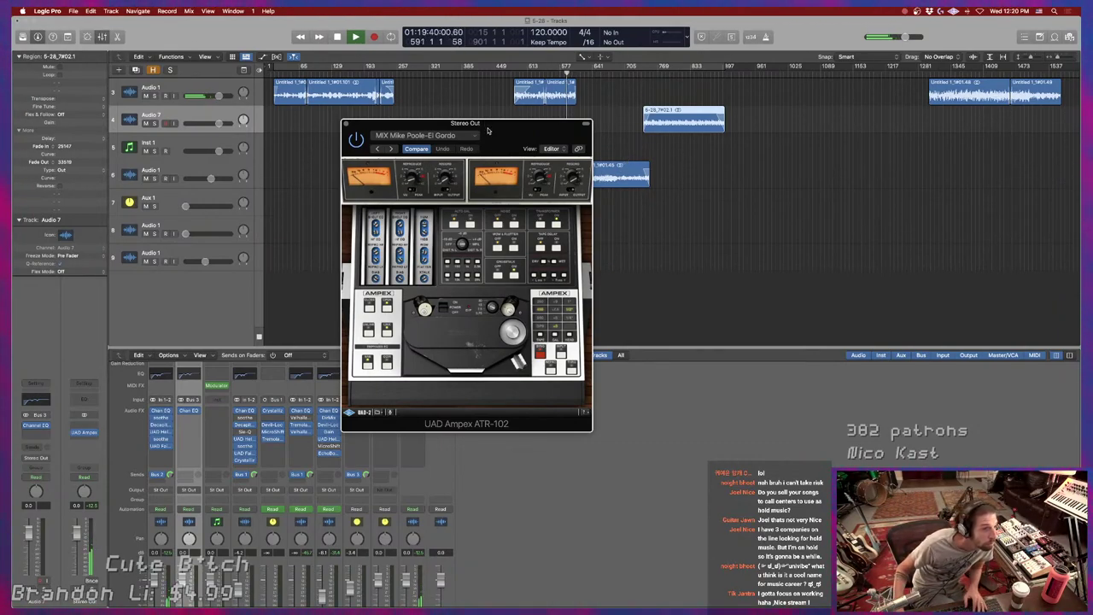
click(346, 124)
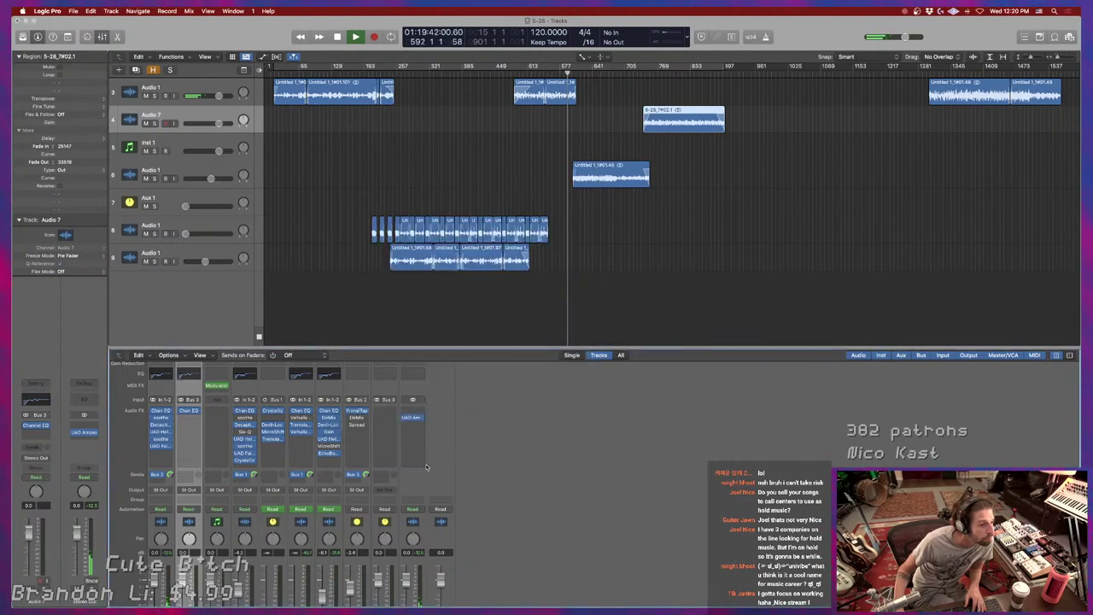
Add a Limiter after the tape plug-in on Stereo Out with output level -0.9 dB and gain +11.3 dB.
click(413, 424)
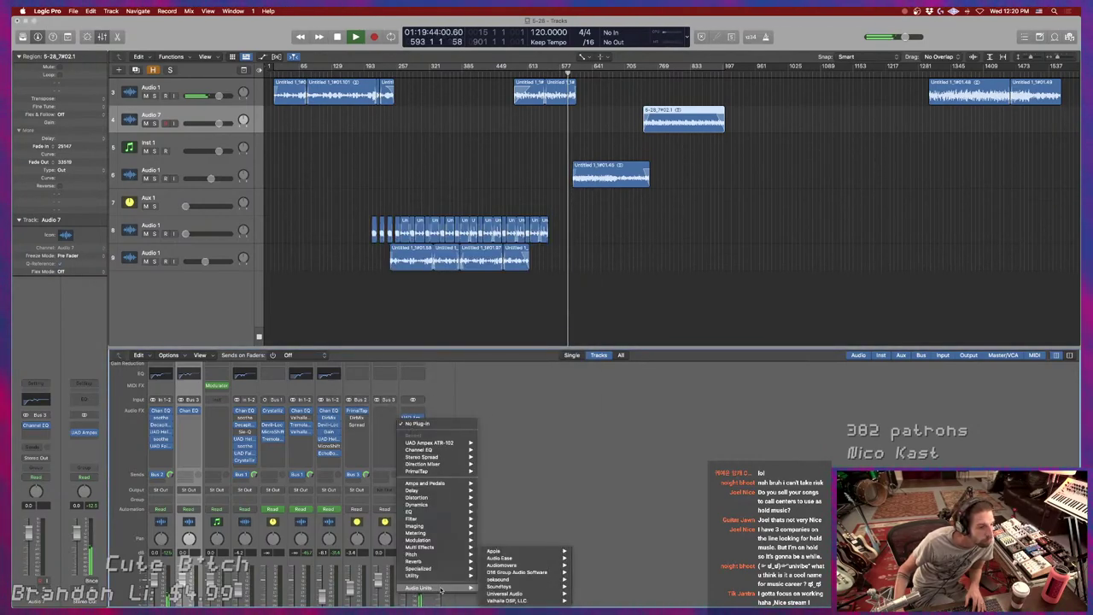
mouse_move(427, 503)
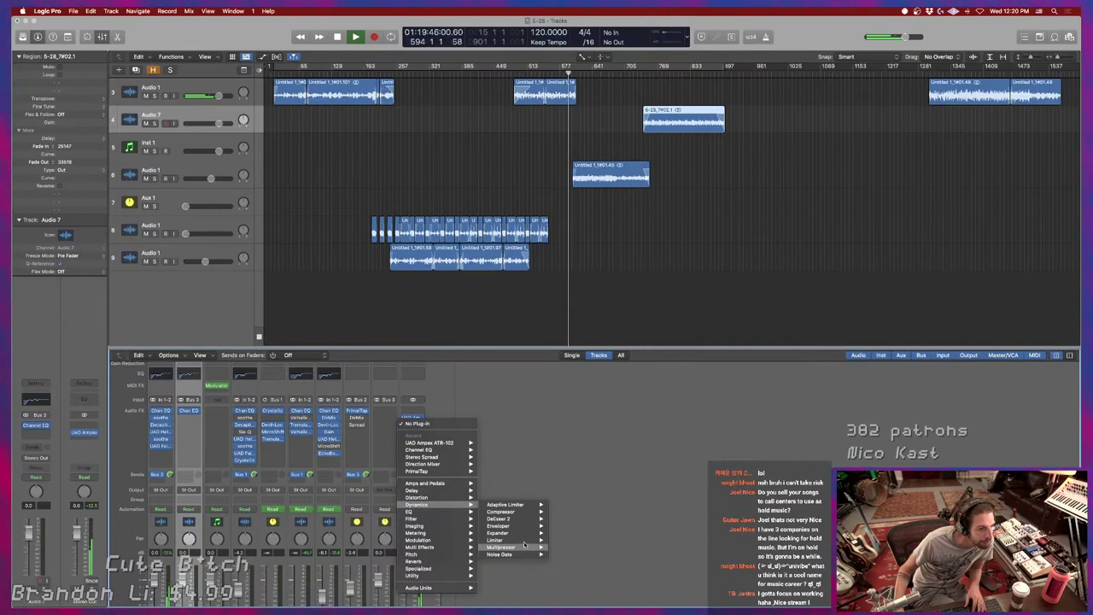
click(560, 538)
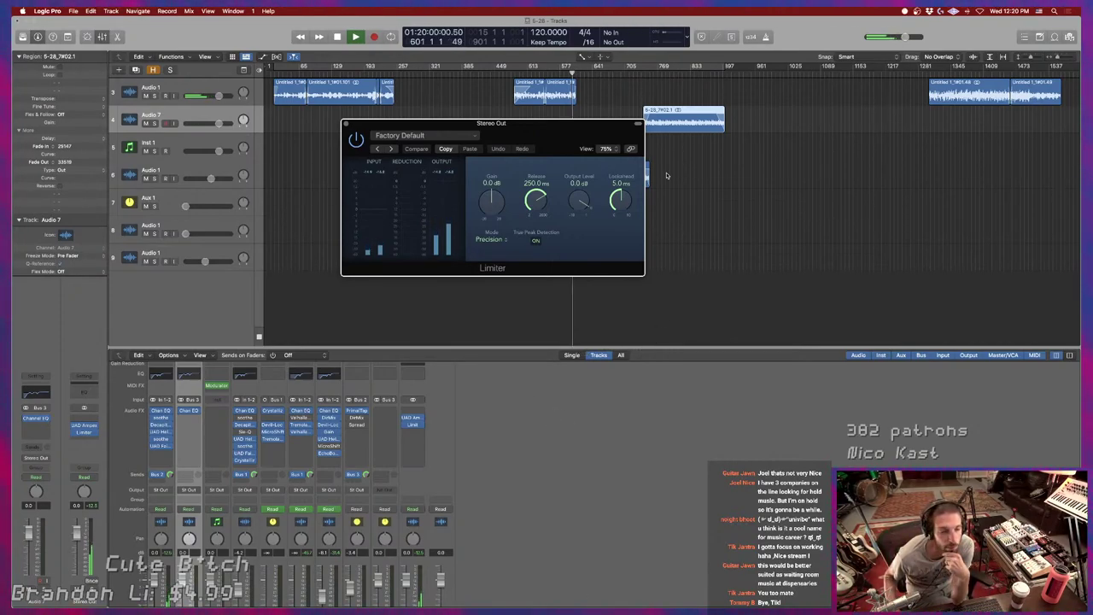
drag(577, 204, 581, 203)
drag(492, 201, 486, 173)
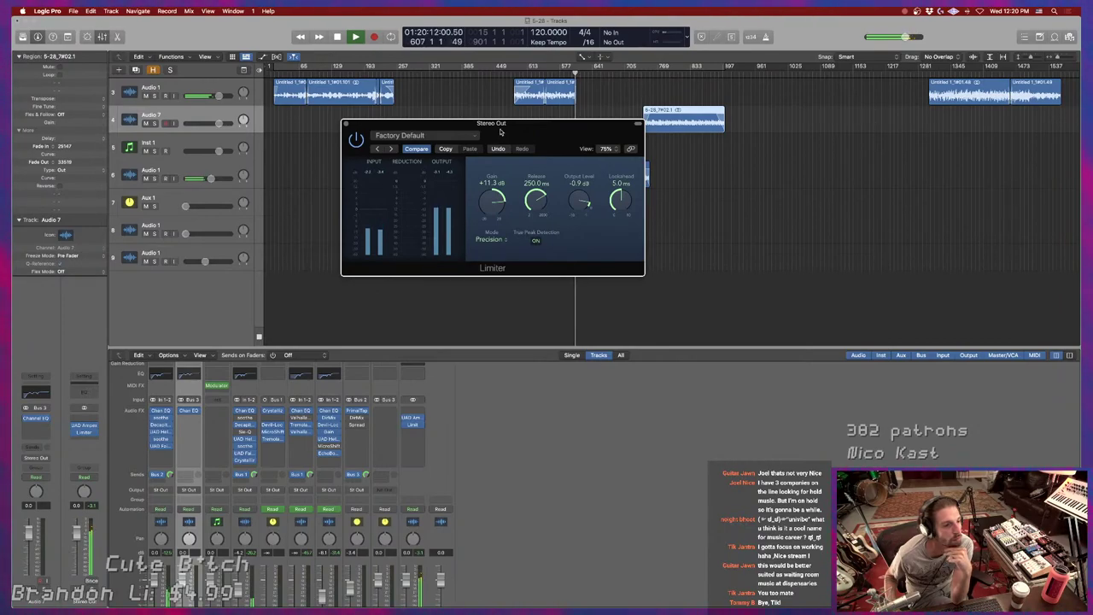
Lower the Stereo Out fader to about -10.8 dB and move the Limiter window clear of the upper regions.
scroll(405, 549, down, 2)
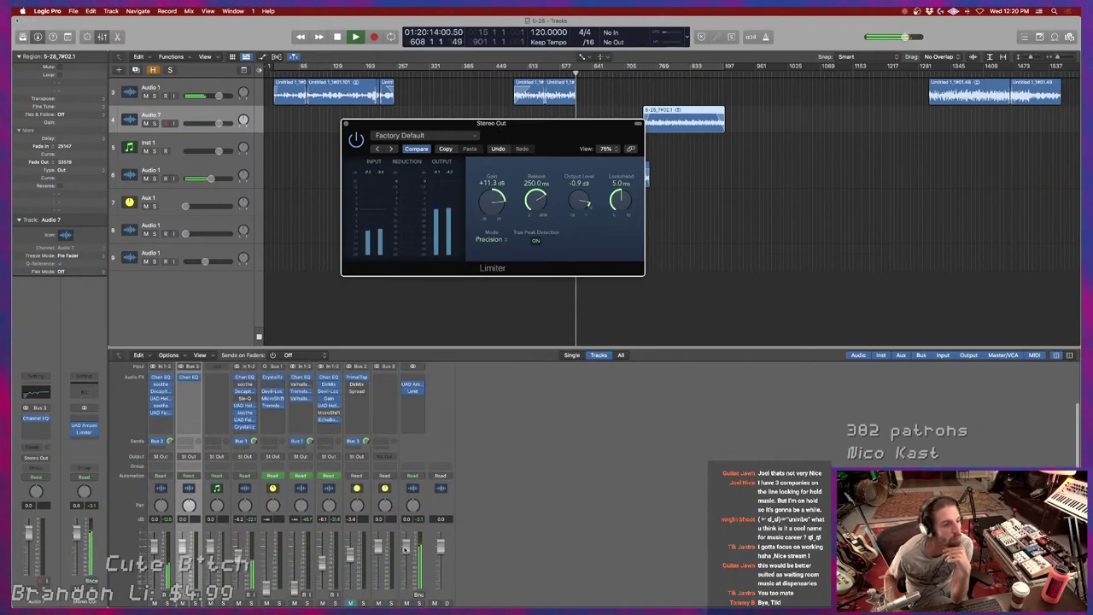
drag(405, 549, 408, 574)
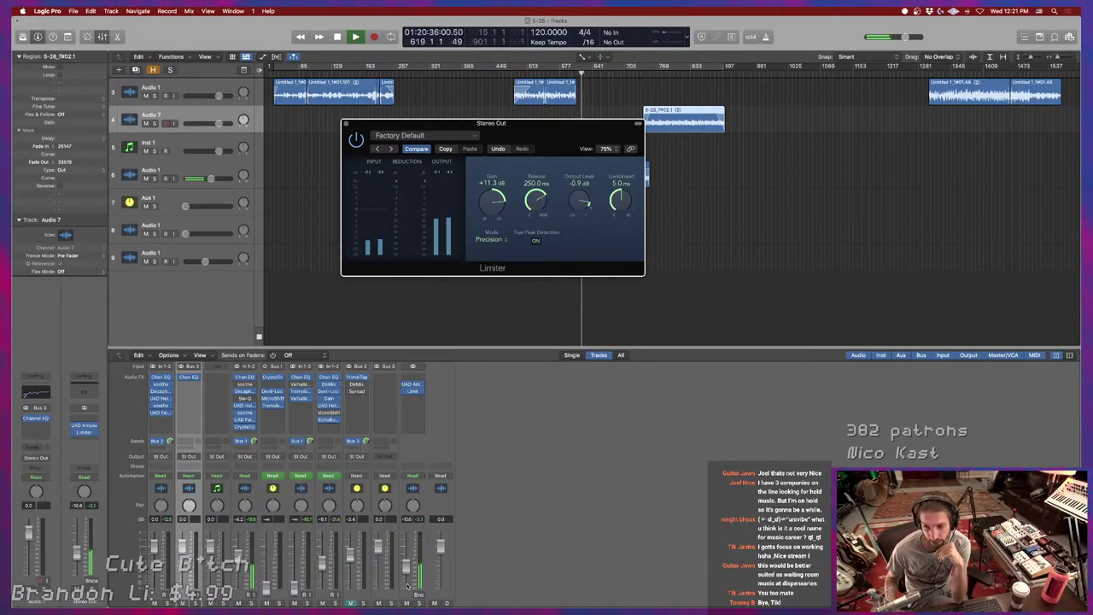
click(505, 519)
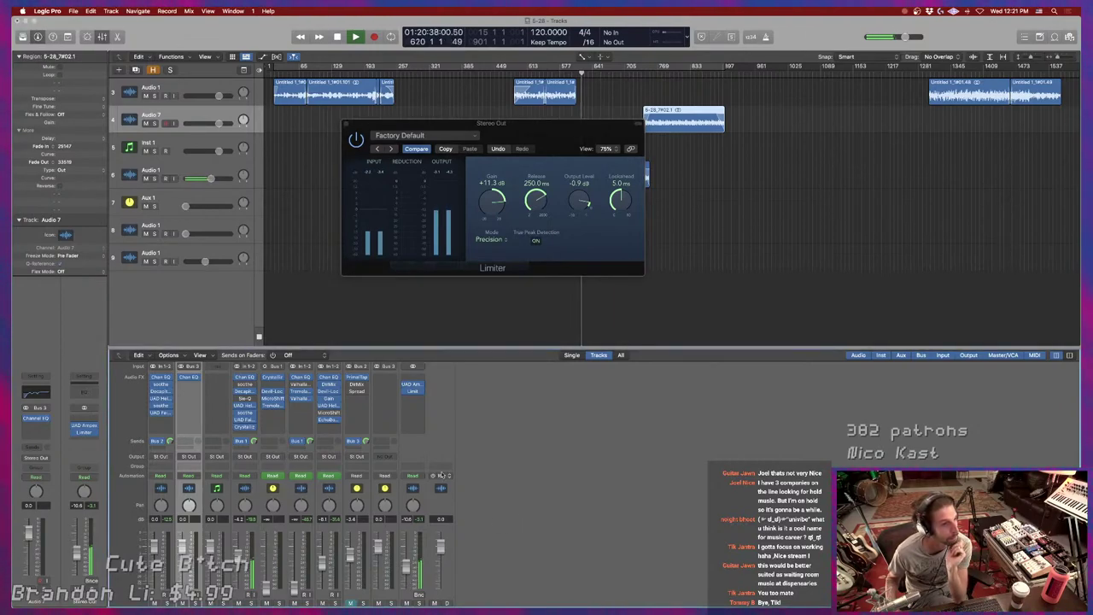
drag(517, 128, 741, 270)
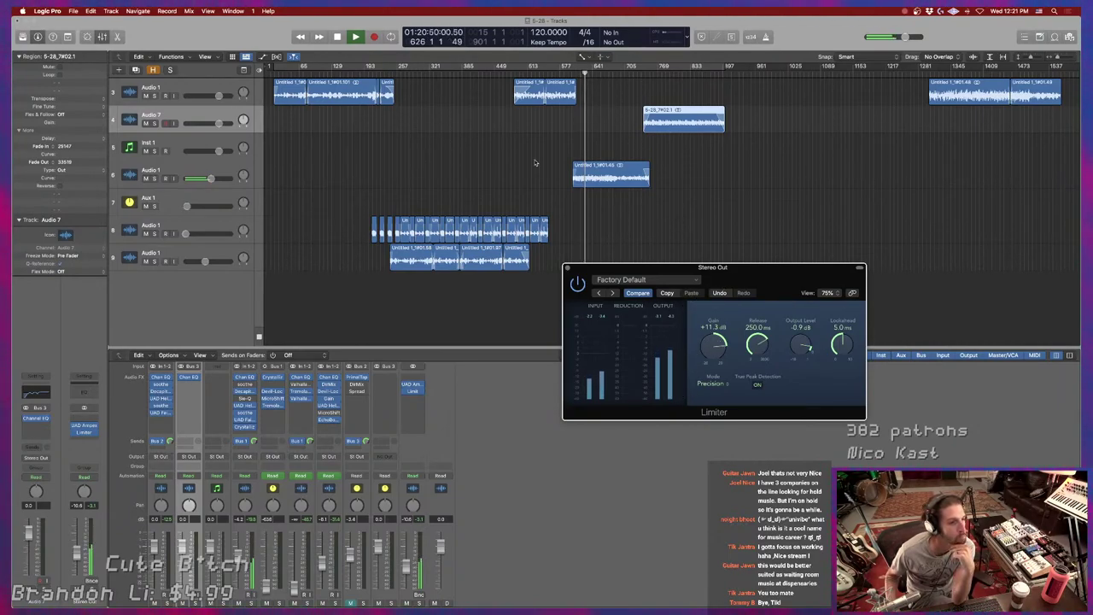
Spot-check the limited mix across the arrangement, from the opening Audio 1 regions to about bar 874 in the Audio 7 region.
click(365, 72)
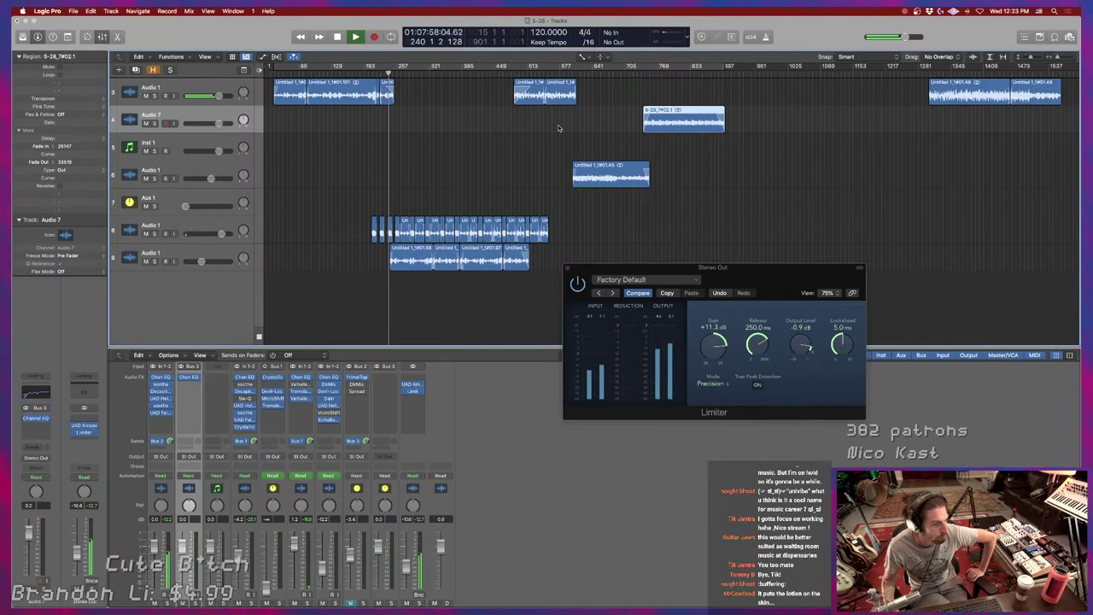
click(427, 75)
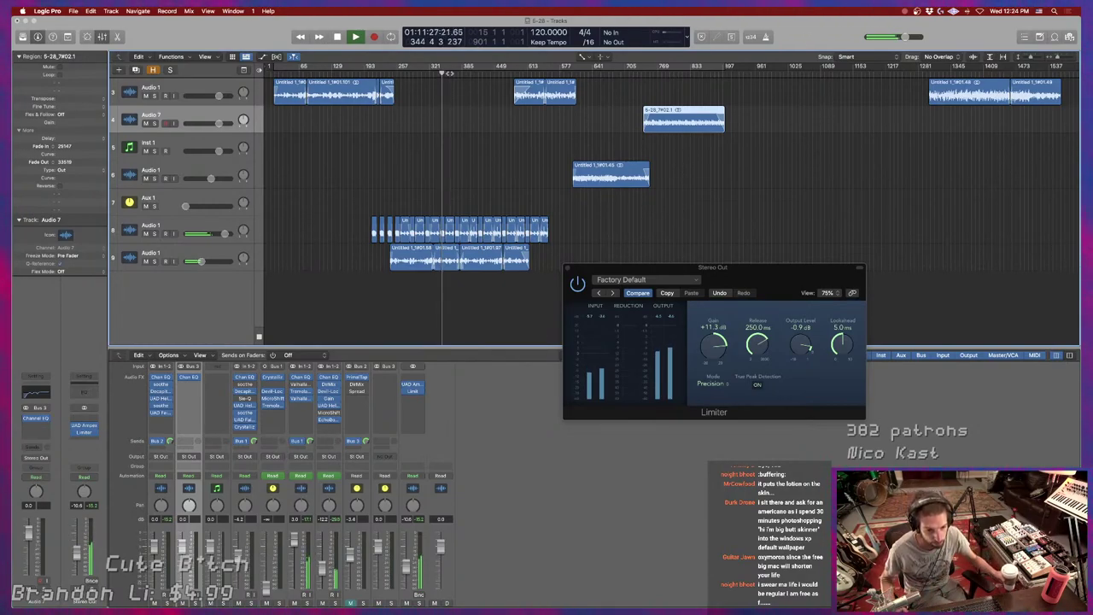
click(538, 75)
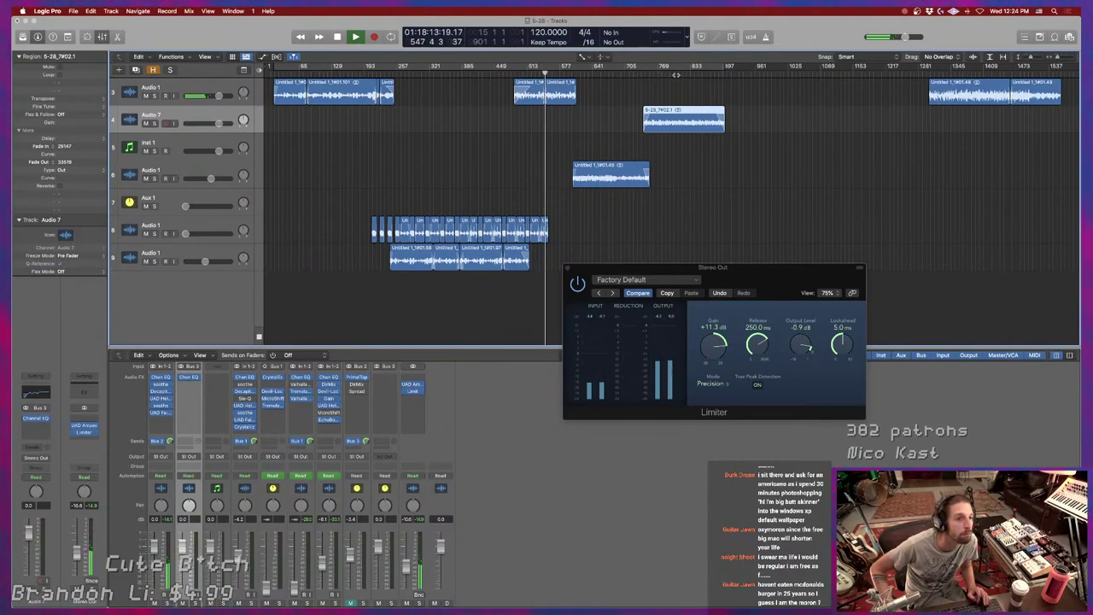
click(678, 72)
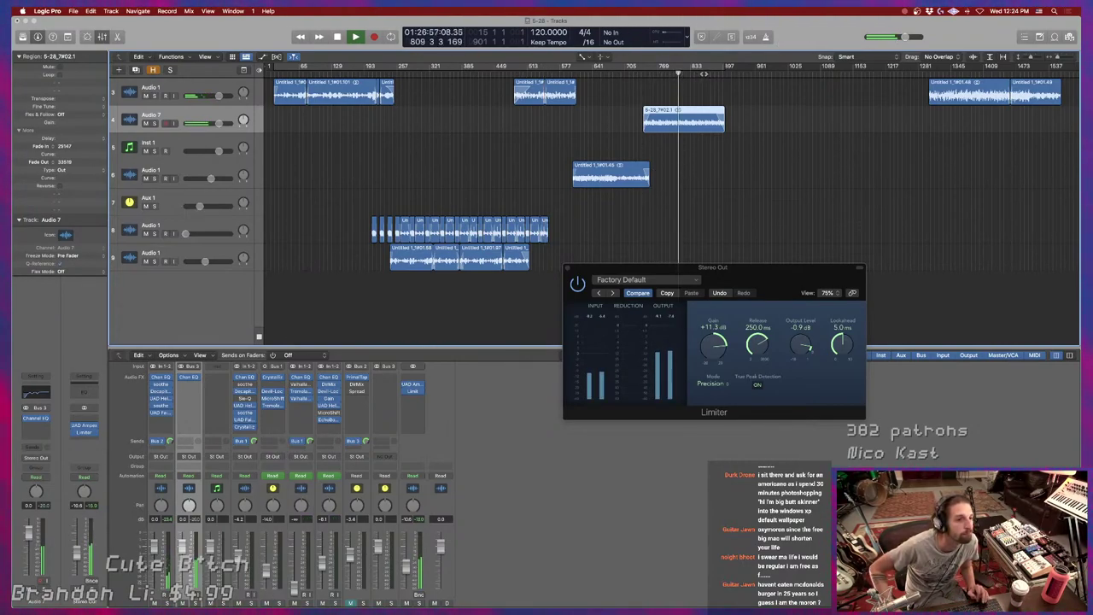
click(704, 73)
click(712, 74)
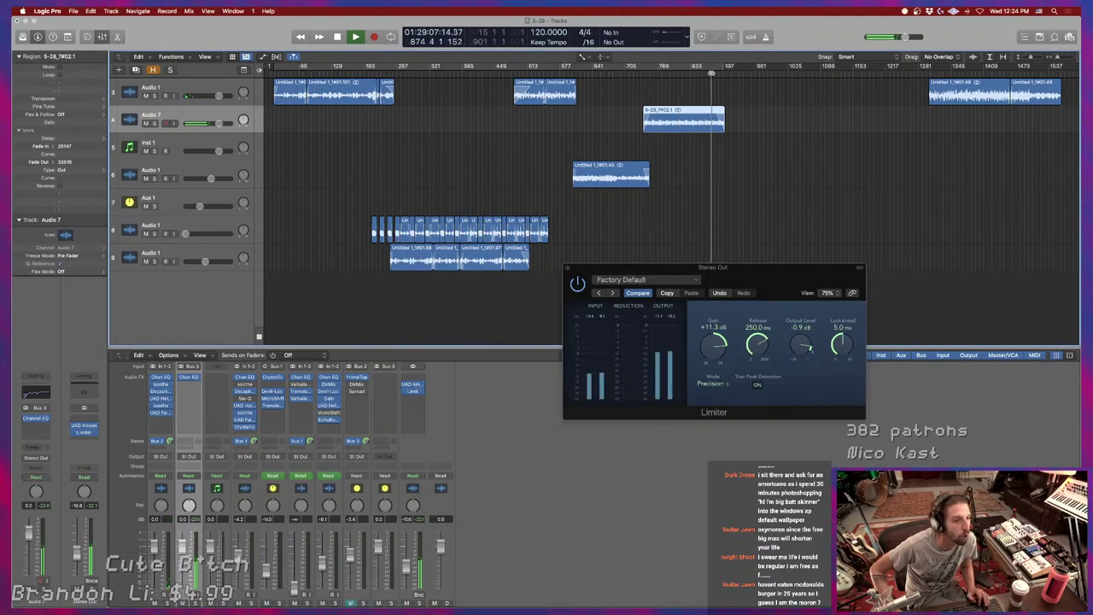
Deselect the Audio 7 region, stop playback, raise the Stereo Out fader to 0.1 dB and resume playing near bar 877.
click(750, 161)
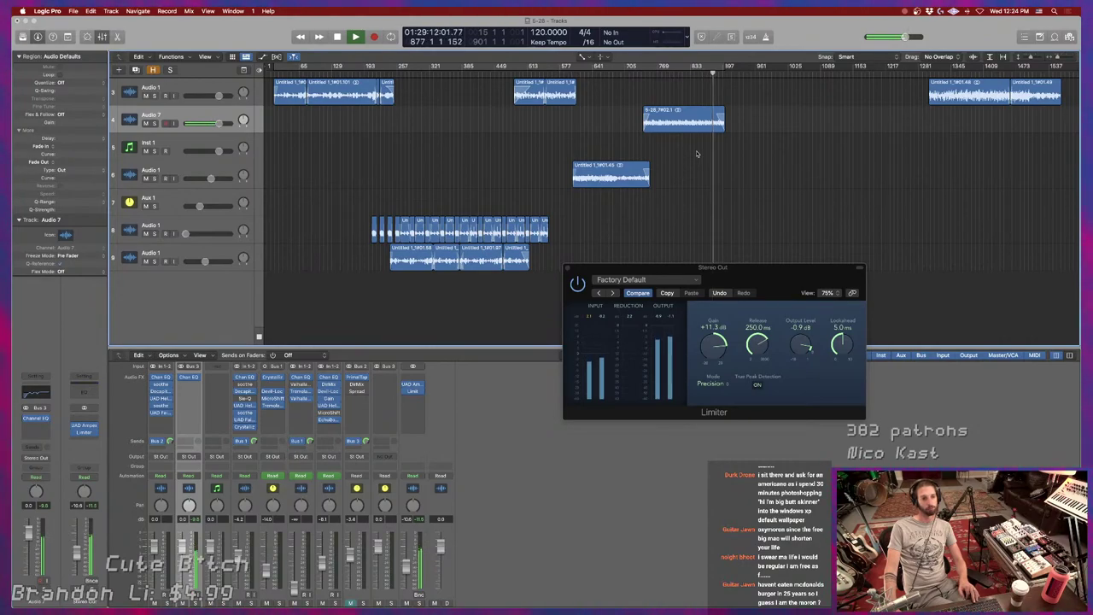
key(space)
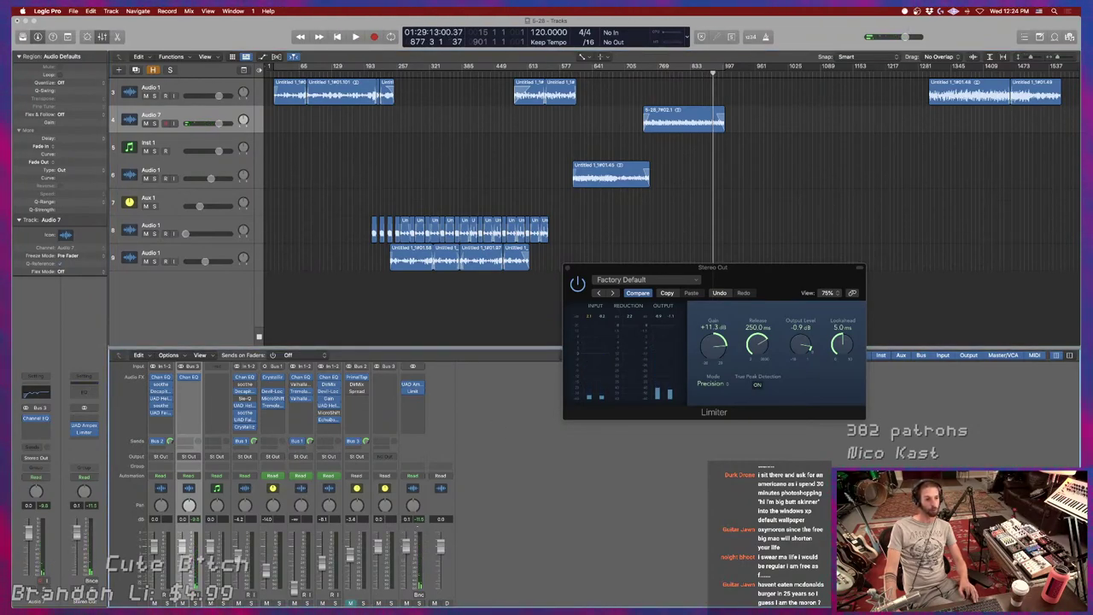
key(space)
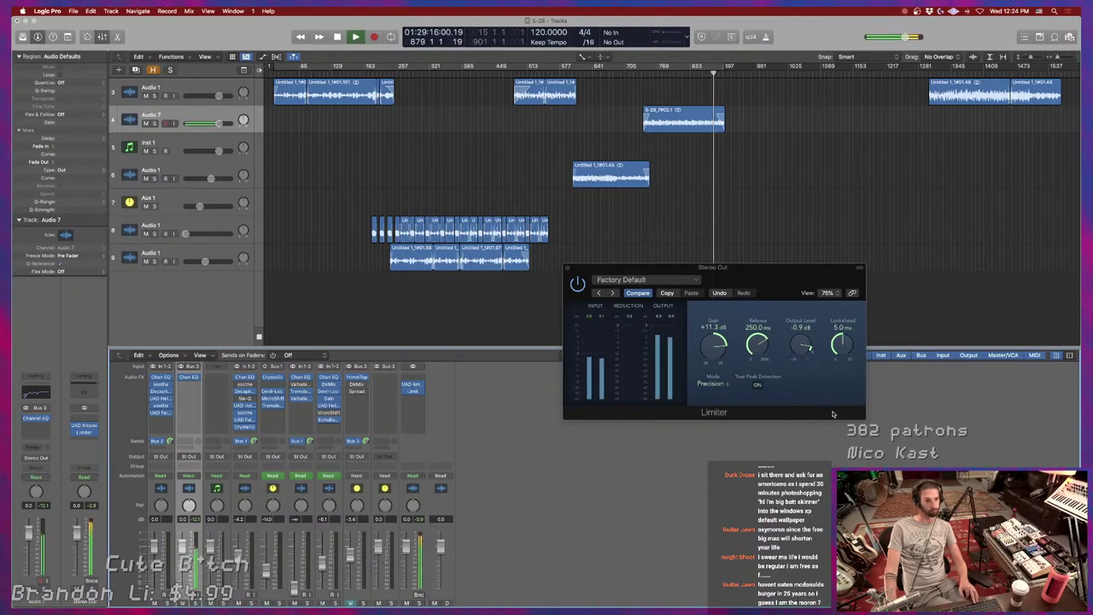
Set the Limiter gain to +8.6 dB and lower the Audio 7 track's volume, auditioning within the Audio 7 region and near bar 578.
drag(716, 341, 720, 352)
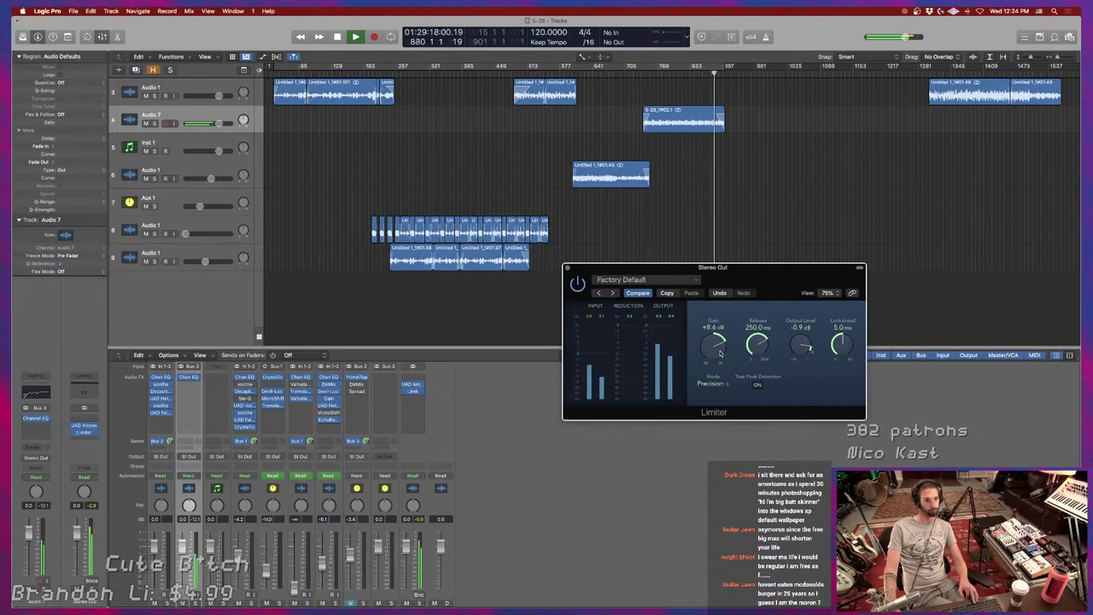
click(218, 120)
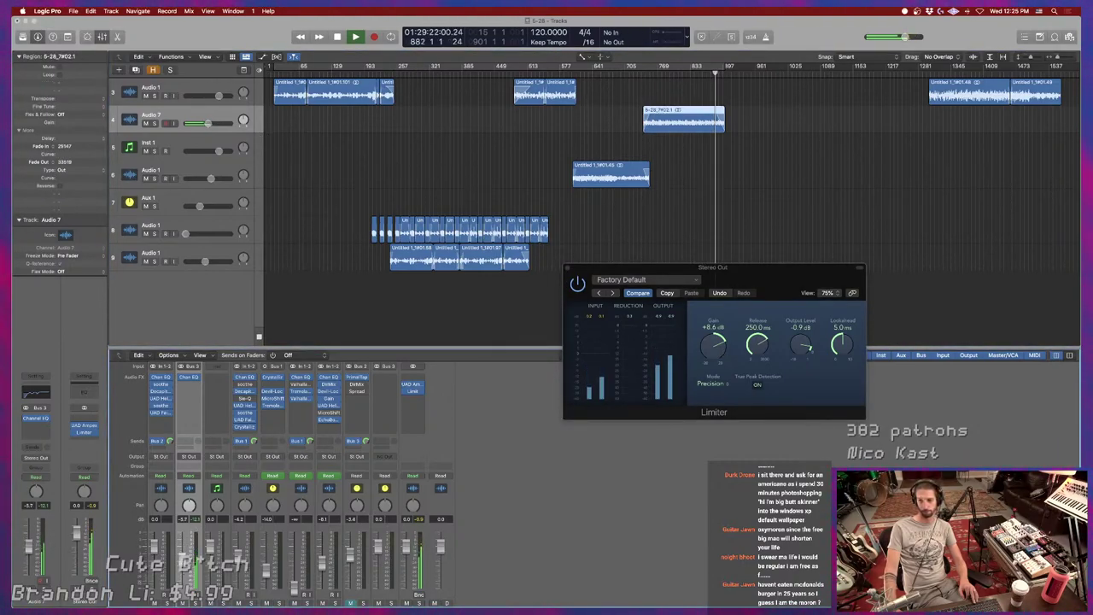
click(680, 74)
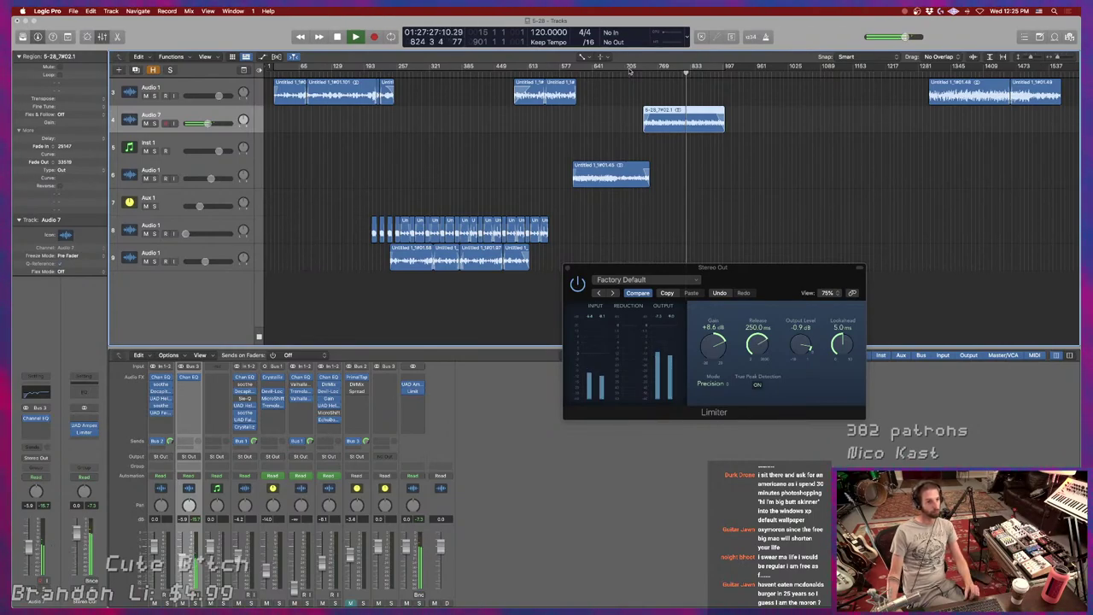
click(559, 71)
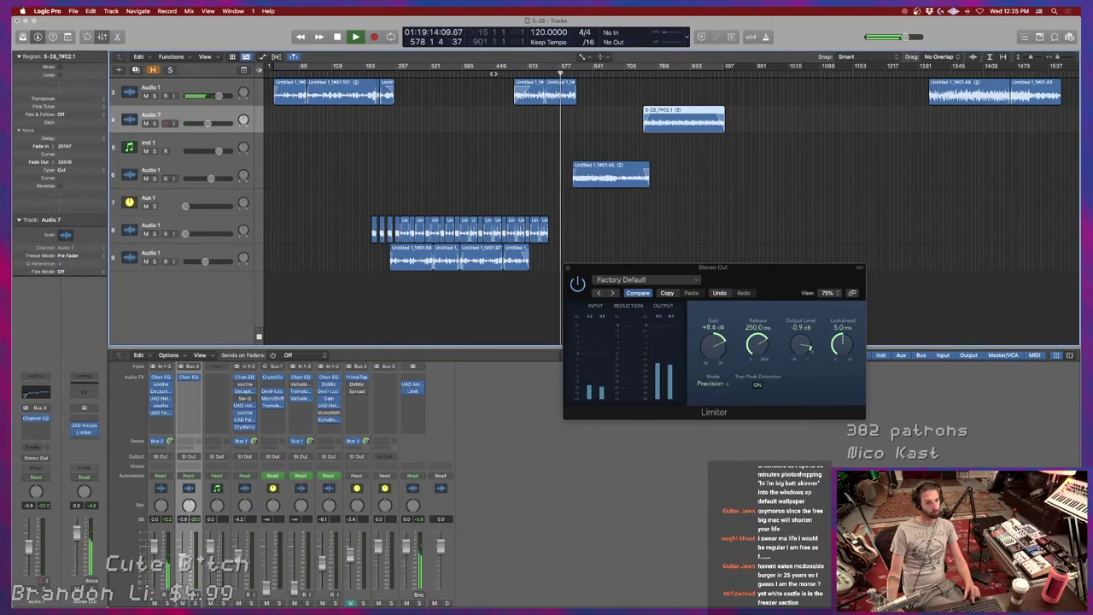
Stop playback, deselect the Audio 7 region and turn on the cycle range spanning bars 15 to 901.
key(space)
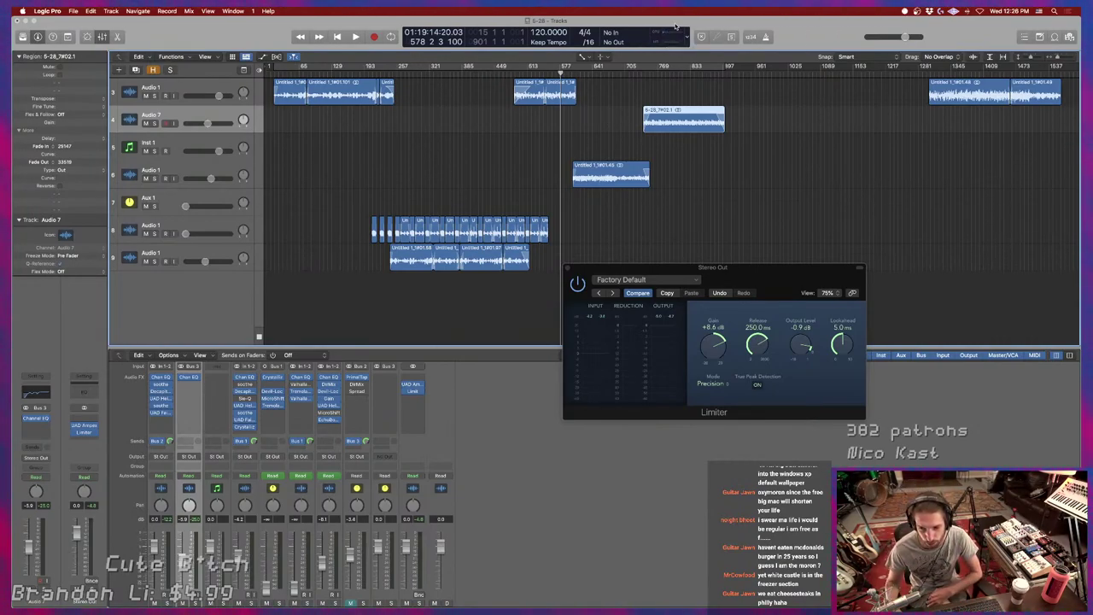
click(632, 95)
click(631, 69)
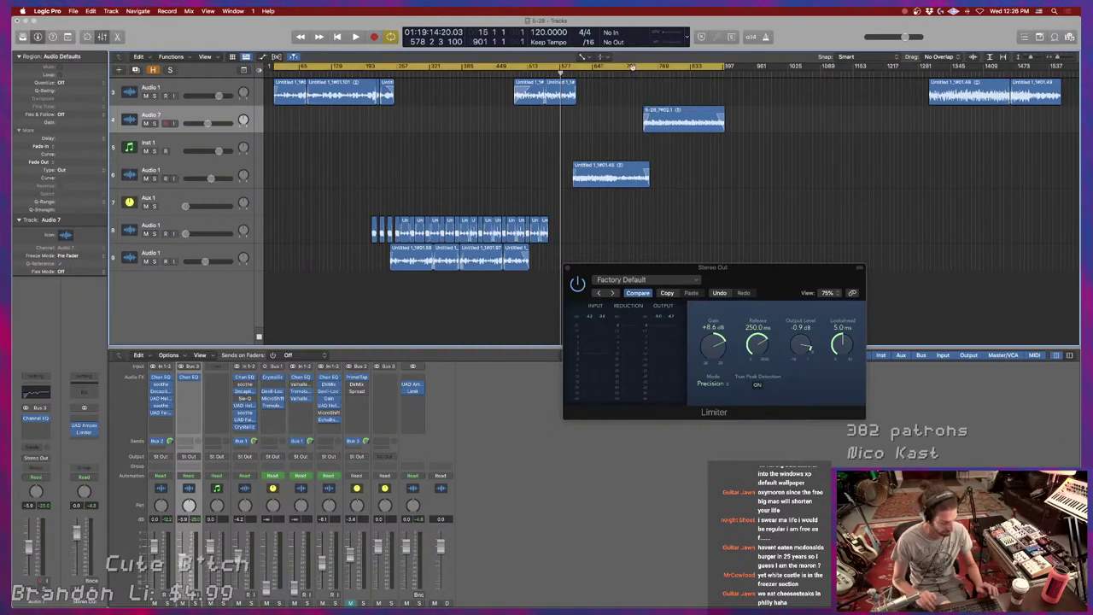
key(super+b)
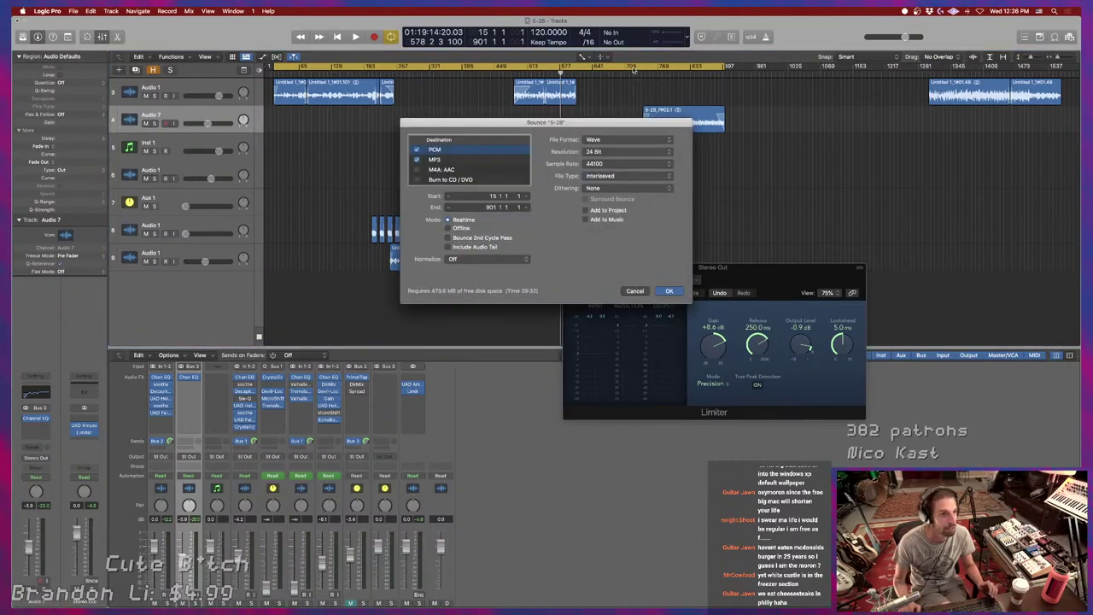
click(668, 290)
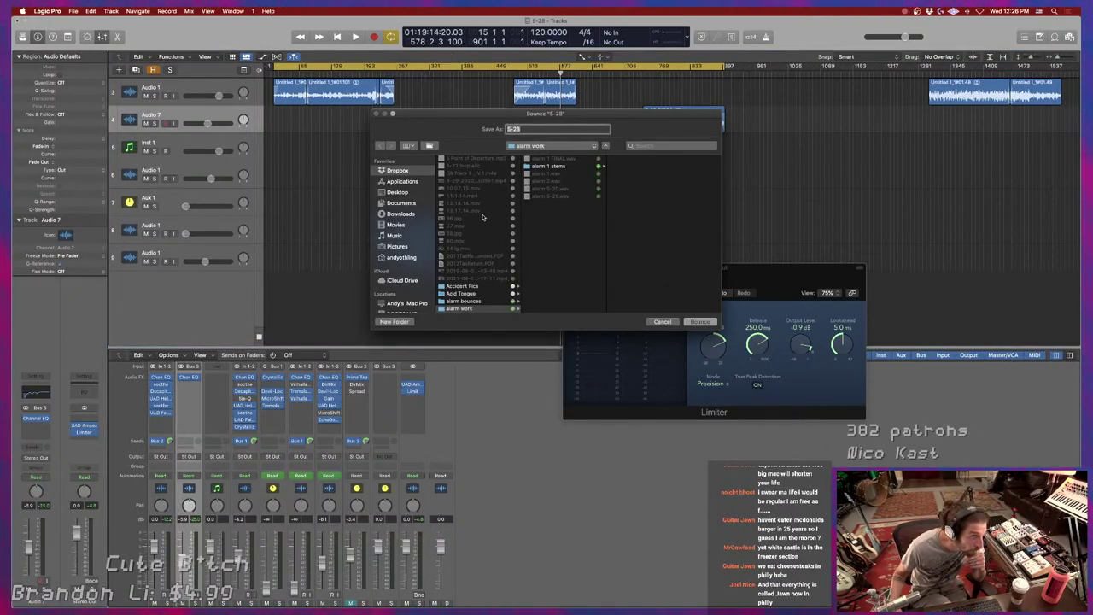
key(Return)
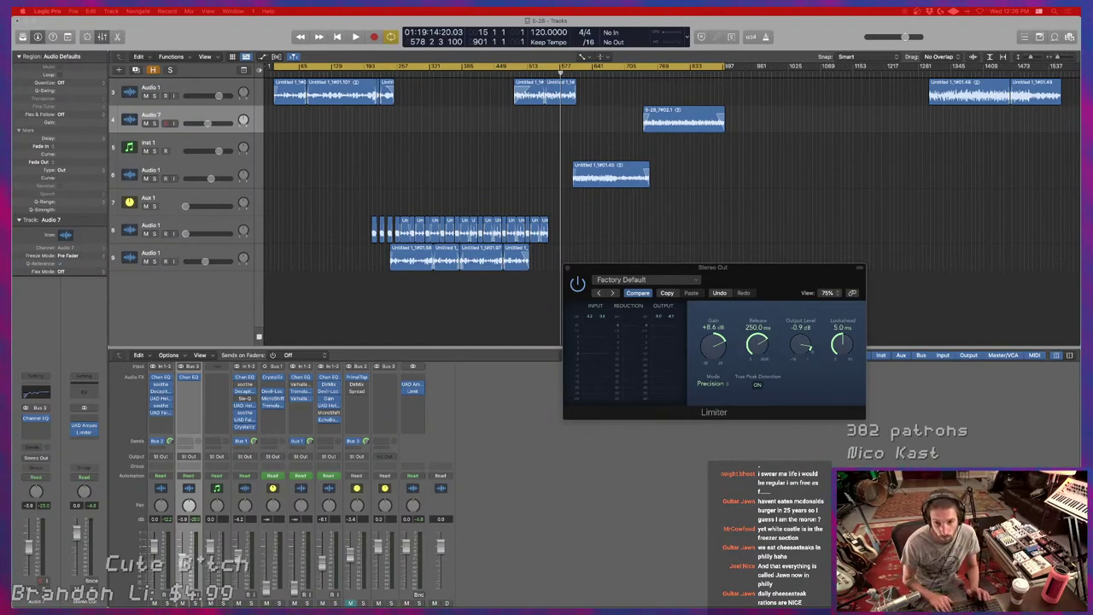
key(c)
key(space)
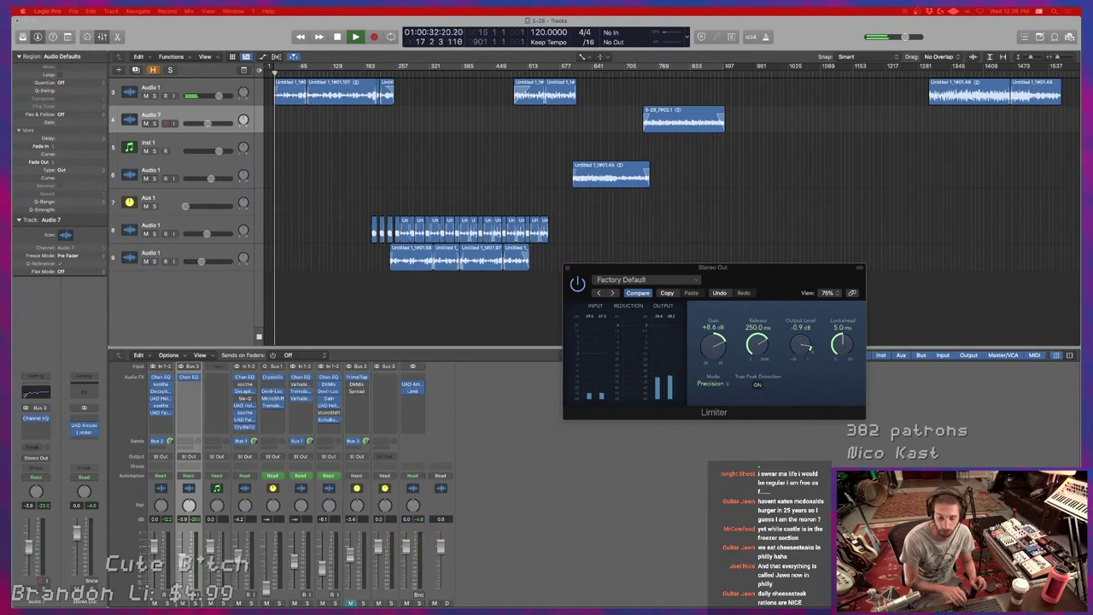
key(space)
key(c)
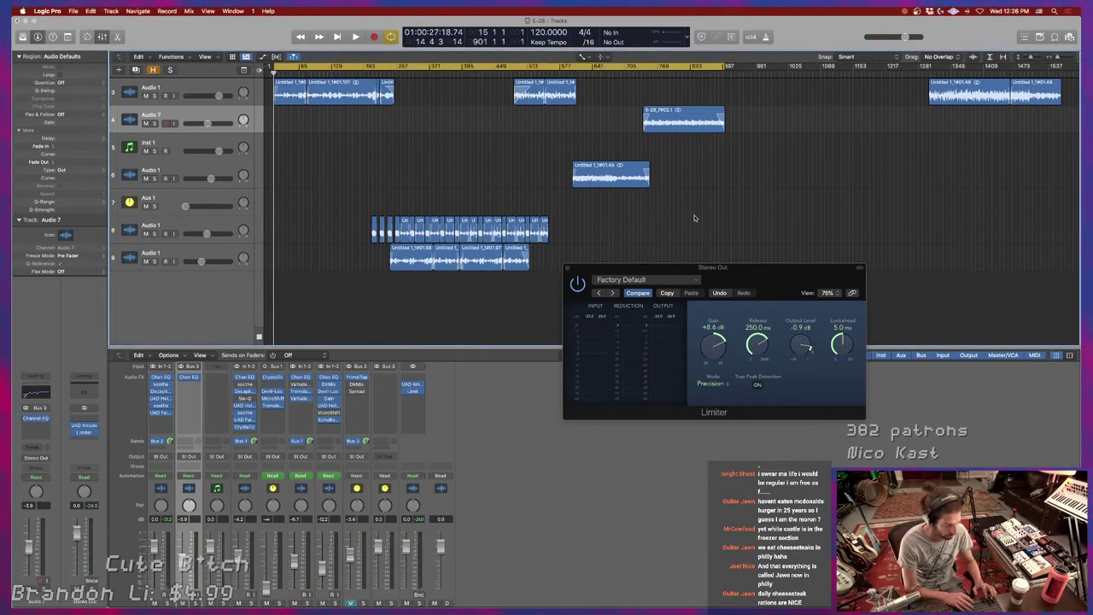
Bounce bars 15 to 901 in Offline mode as PCM Wave and MP3, saving as 6-2 in the 6-2 folder.
key(super+b)
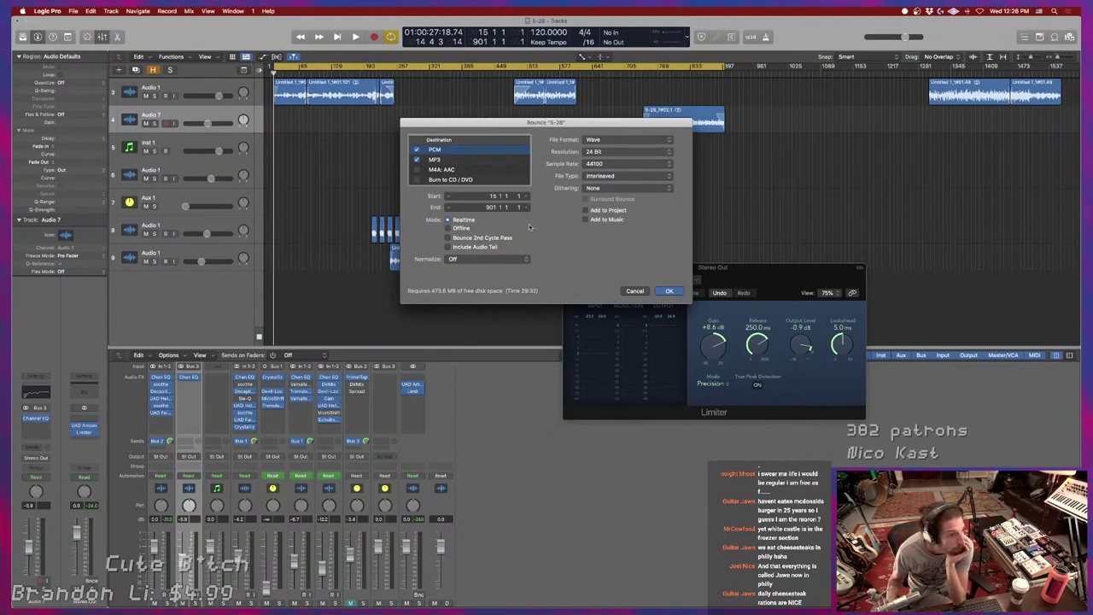
click(453, 227)
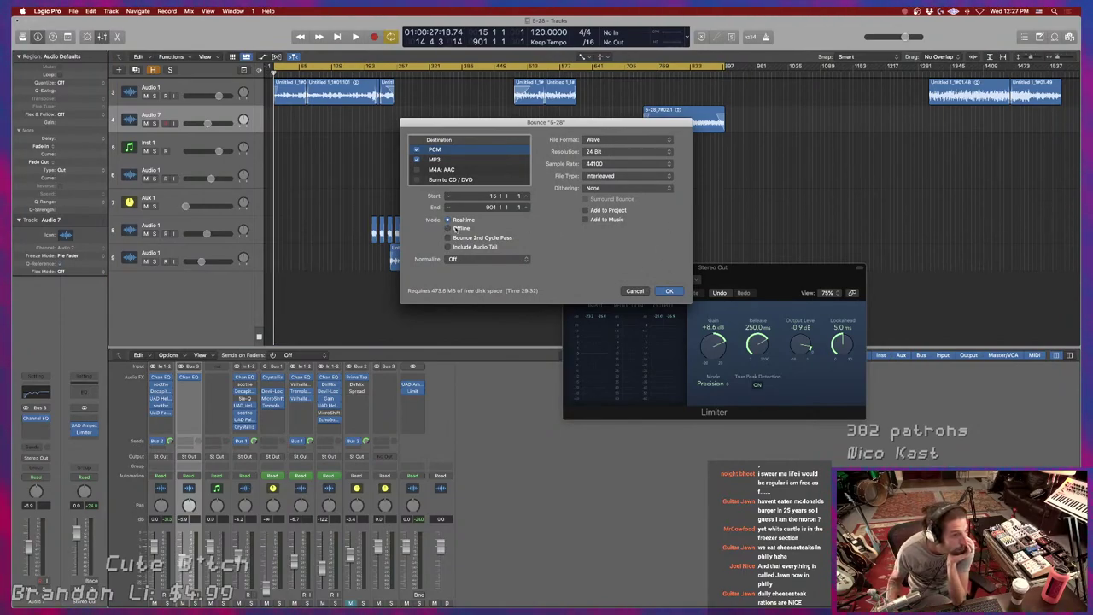
click(670, 291)
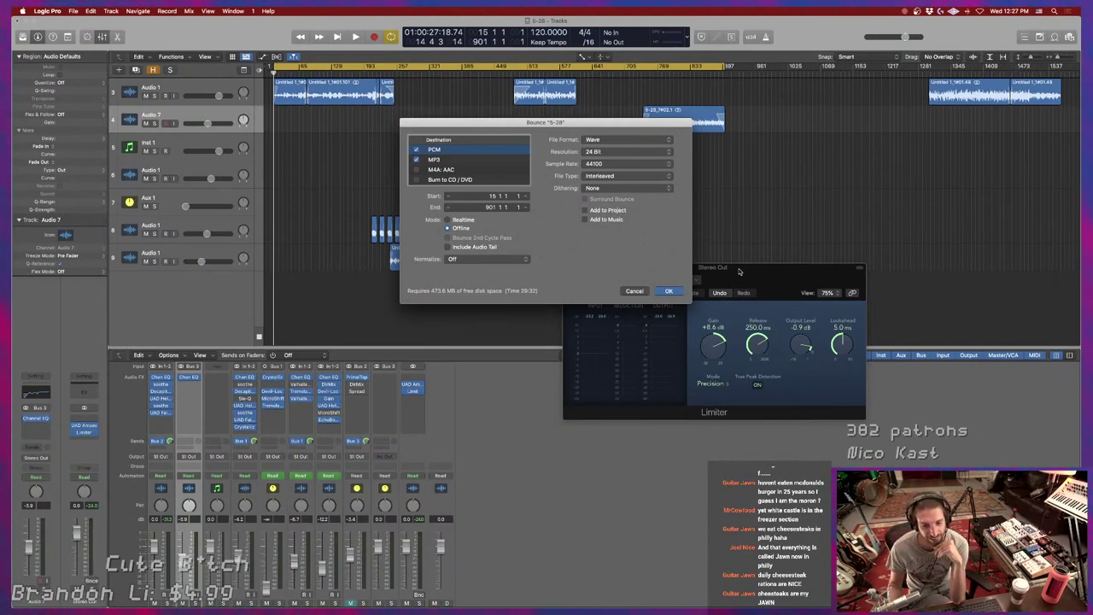
click(668, 291)
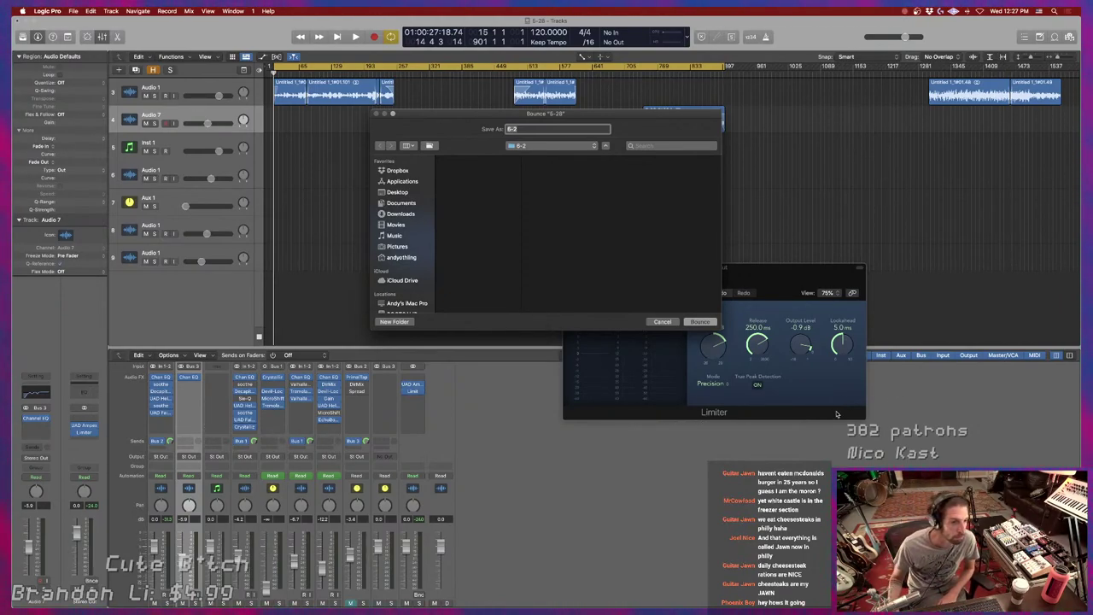
click(699, 322)
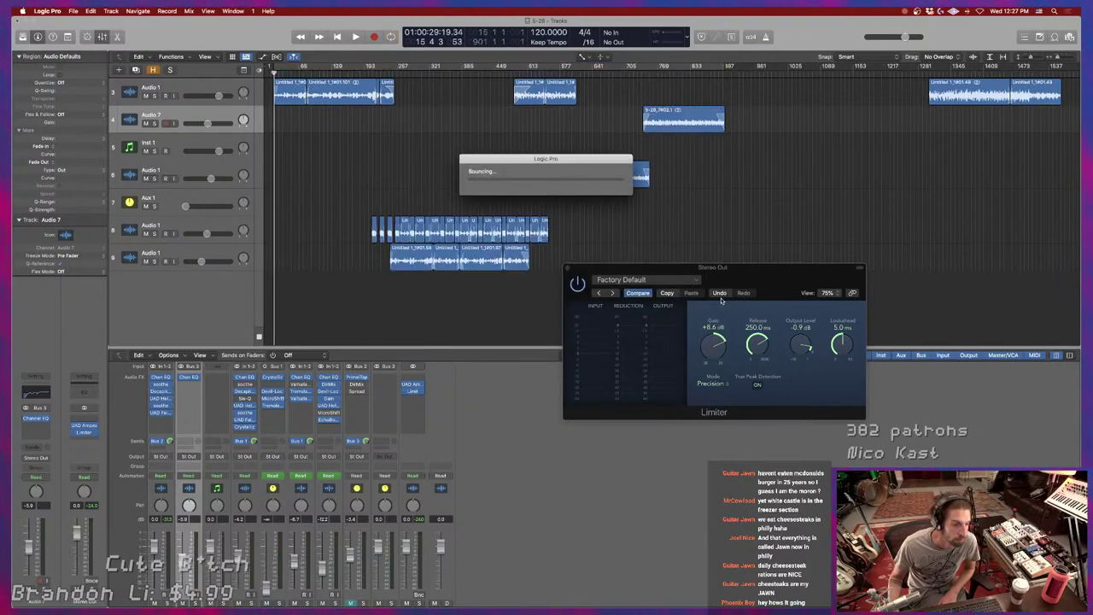